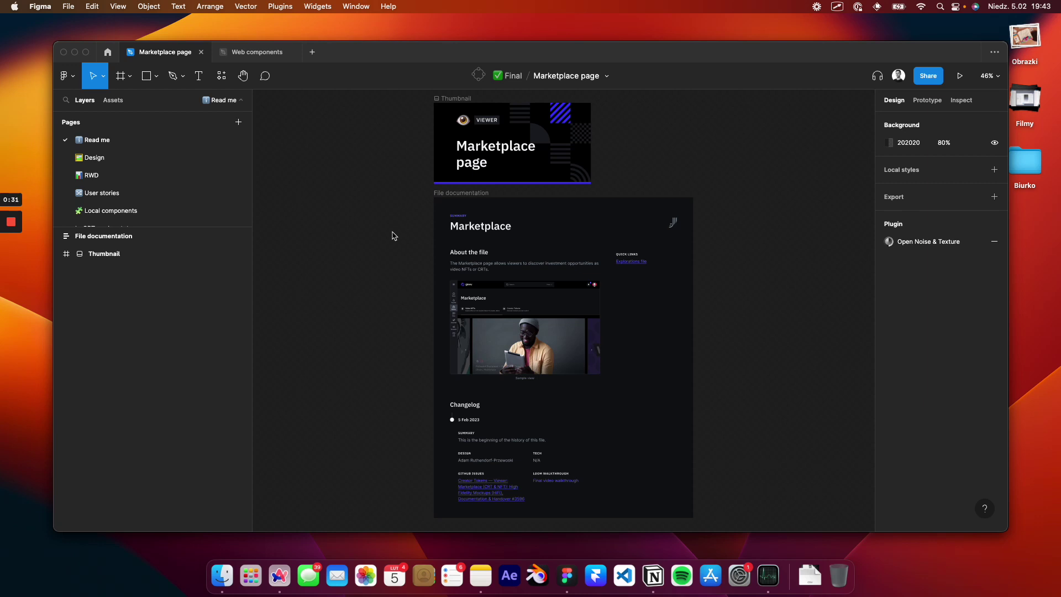
- Switch from Figma to the browser showing GitHub issue #3596 about the Marketplace mockups
key("super+Tab")
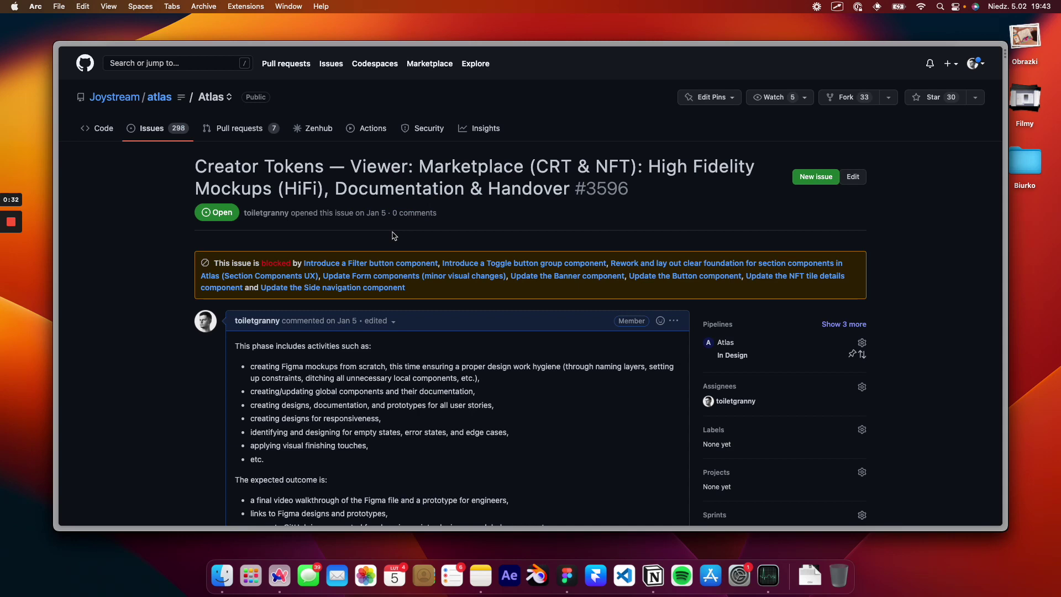
- Mark the section components rework dependency in the issue's Blocked by list, then return to Figma
scroll(192, 288, "down", 10)
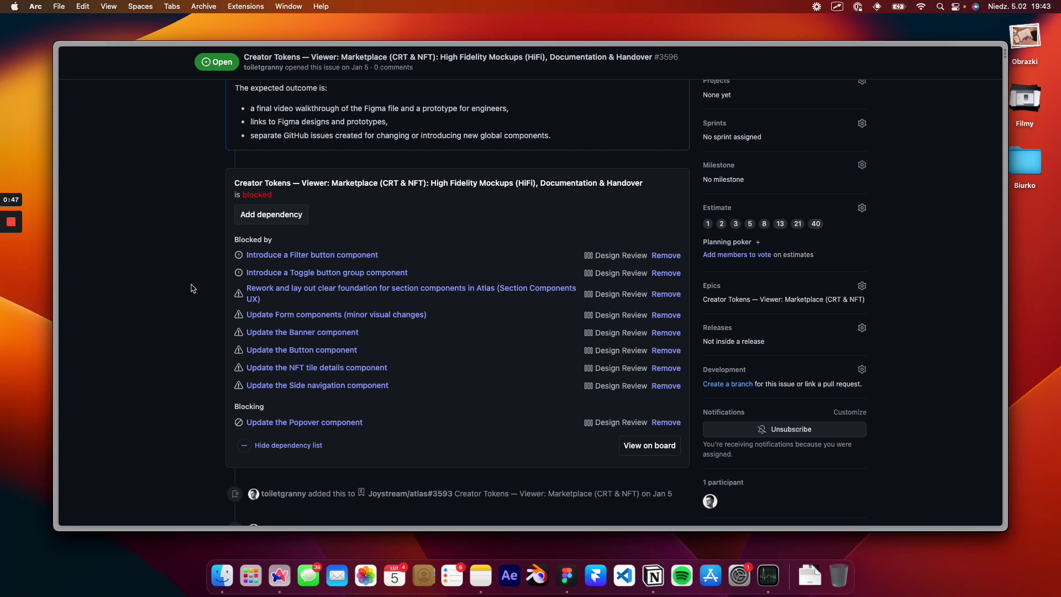
left_click(295, 301)
left_click_drag(244, 283, 225, 304)
key("super+Tab")
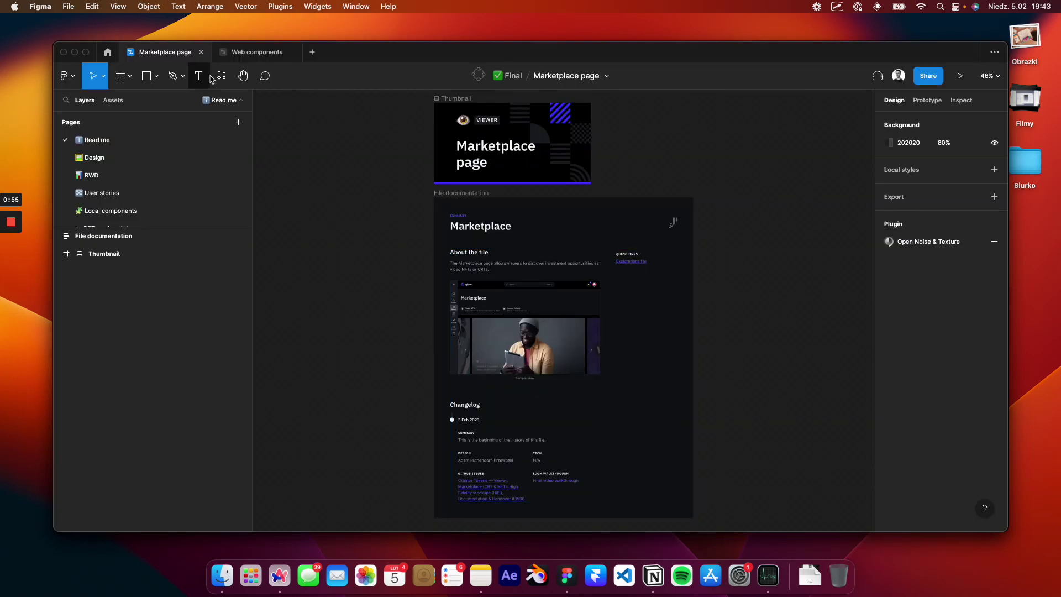
- Bring up the Web components file and relate it to the GitHub section components rework dependency
left_click(252, 60)
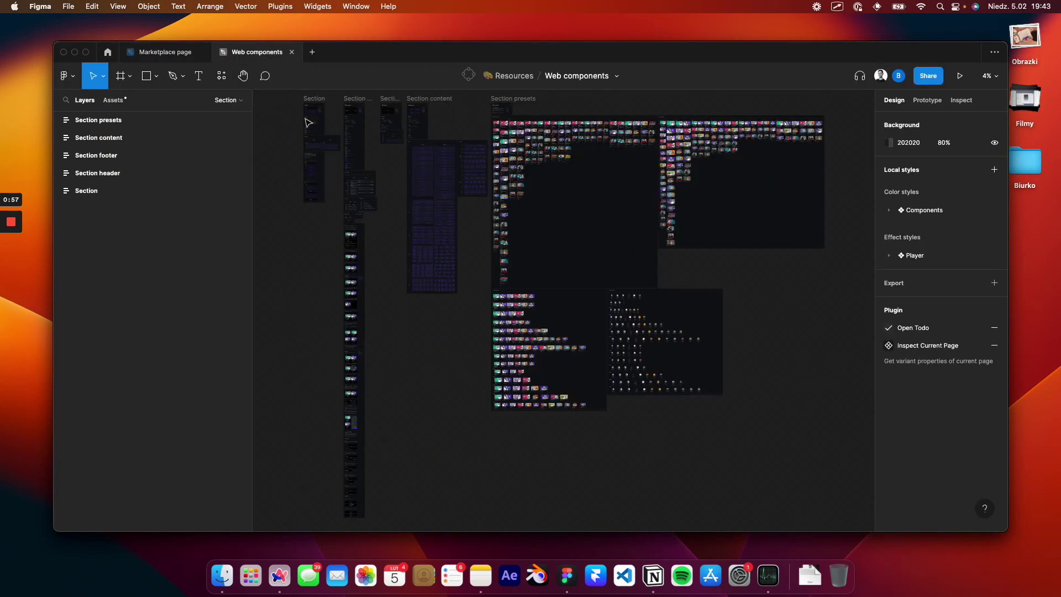
left_click_drag(546, 93, 615, 94)
key("super+Tab")
left_click_drag(207, 287, 241, 297)
key("super+Tab")
- Pan across the Web components canvas and select the Section presets frame
scroll(300, 114, "up", 5)
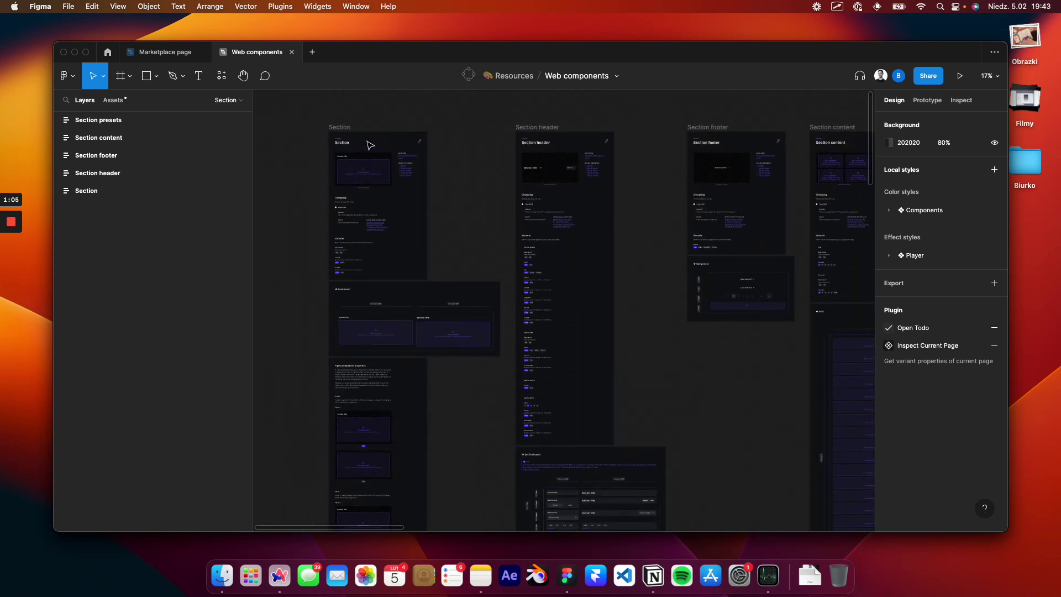
scroll(370, 145, "right", 5)
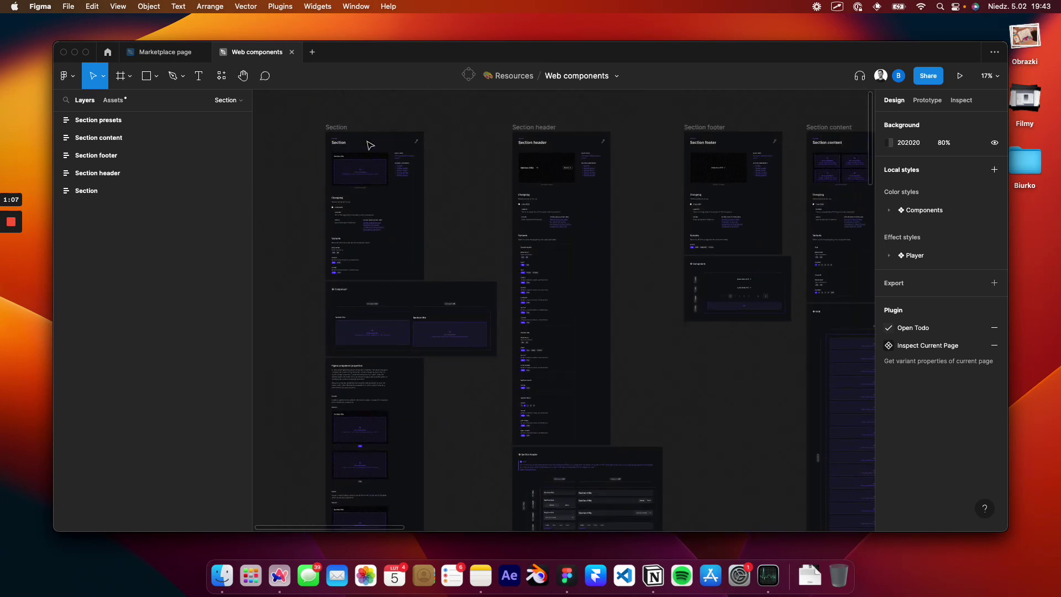
scroll(370, 145, "right", 3)
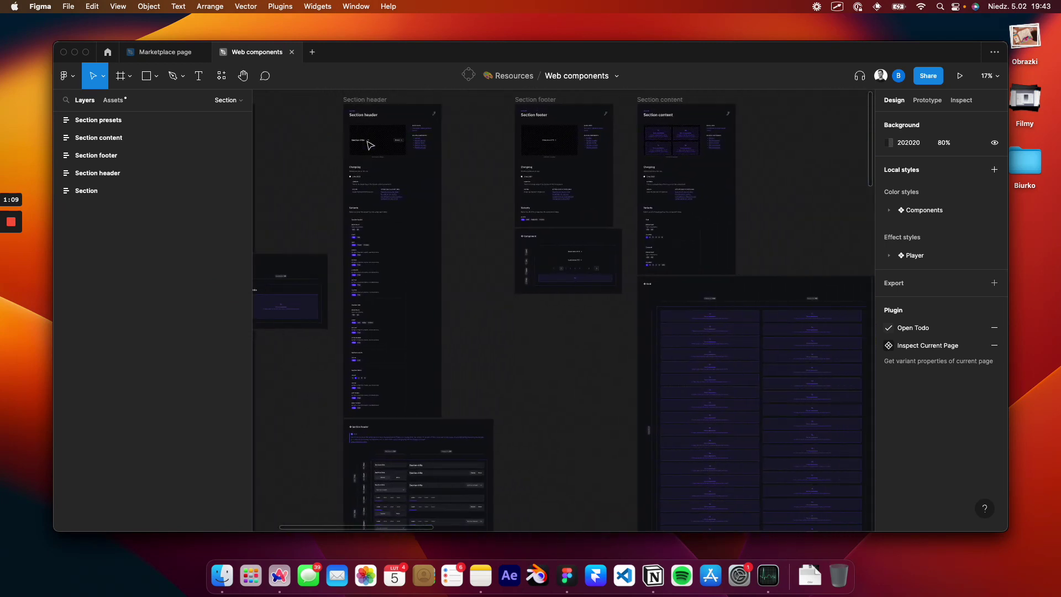
scroll(370, 146, "down", 3)
scroll(370, 145, "down", 3)
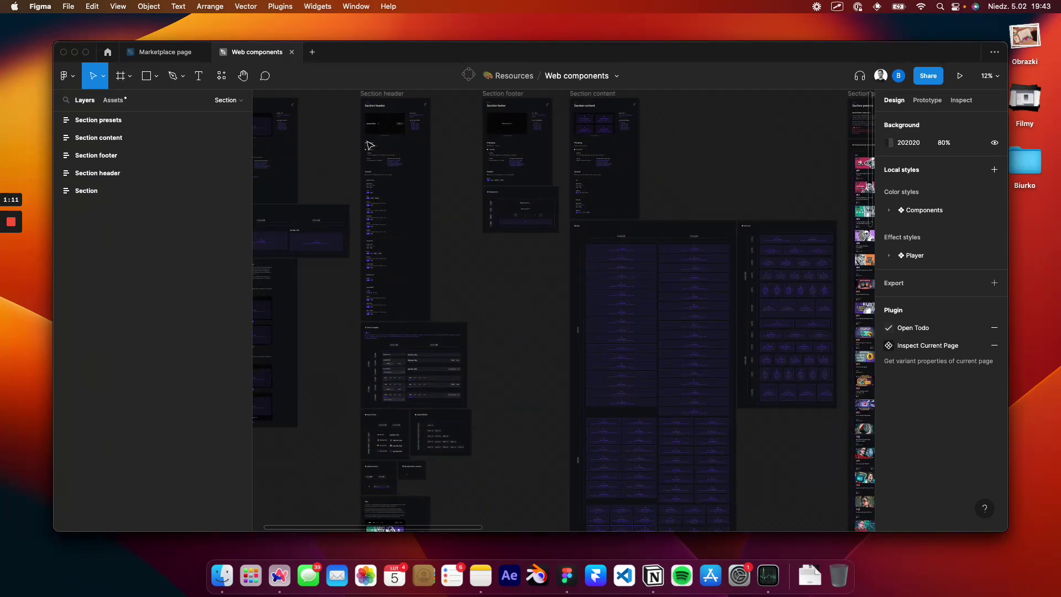
scroll(521, 214, "down", 5)
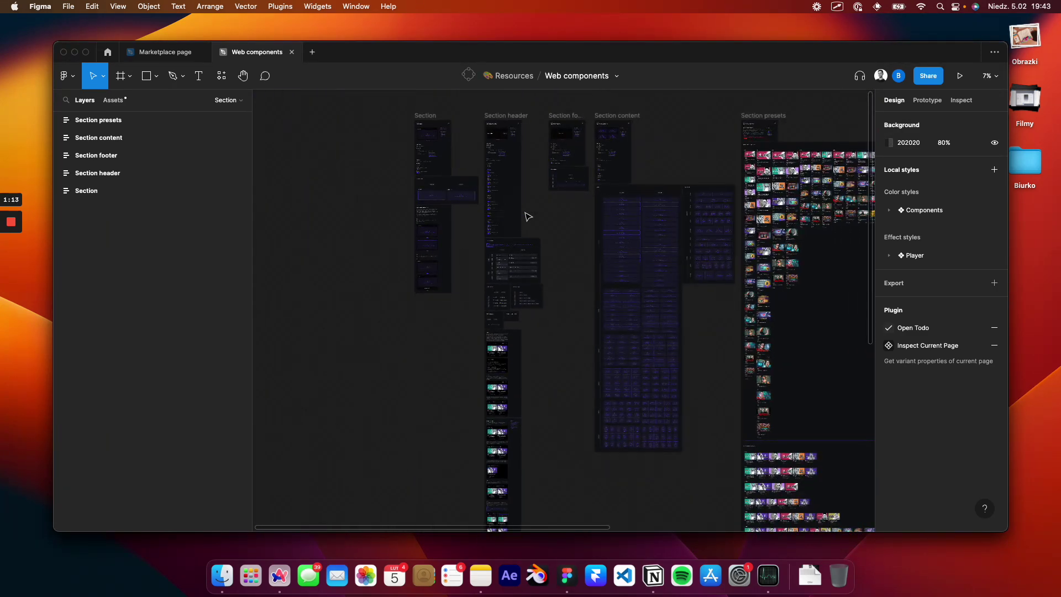
scroll(528, 216, "up", 2)
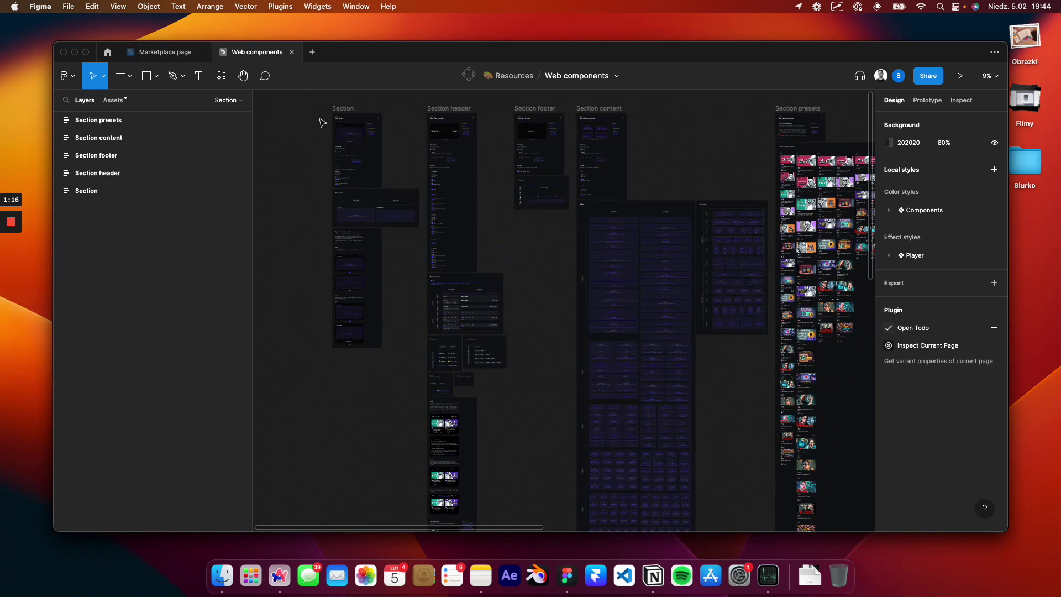
left_click(777, 109)
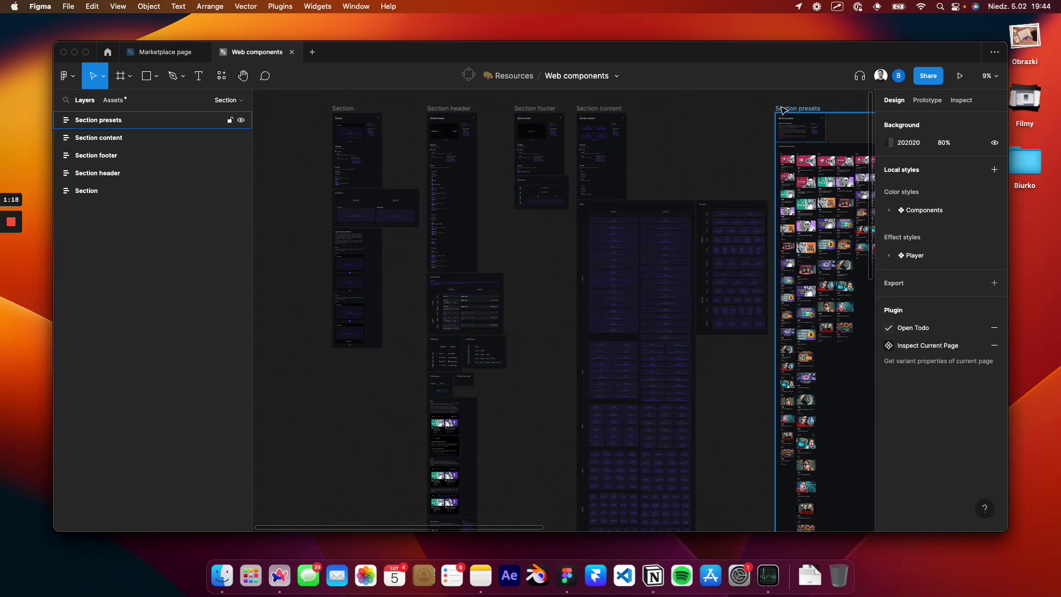
scroll(717, 115, "right", 1)
scroll(718, 115, "down", 5)
scroll(691, 119, "right", 3)
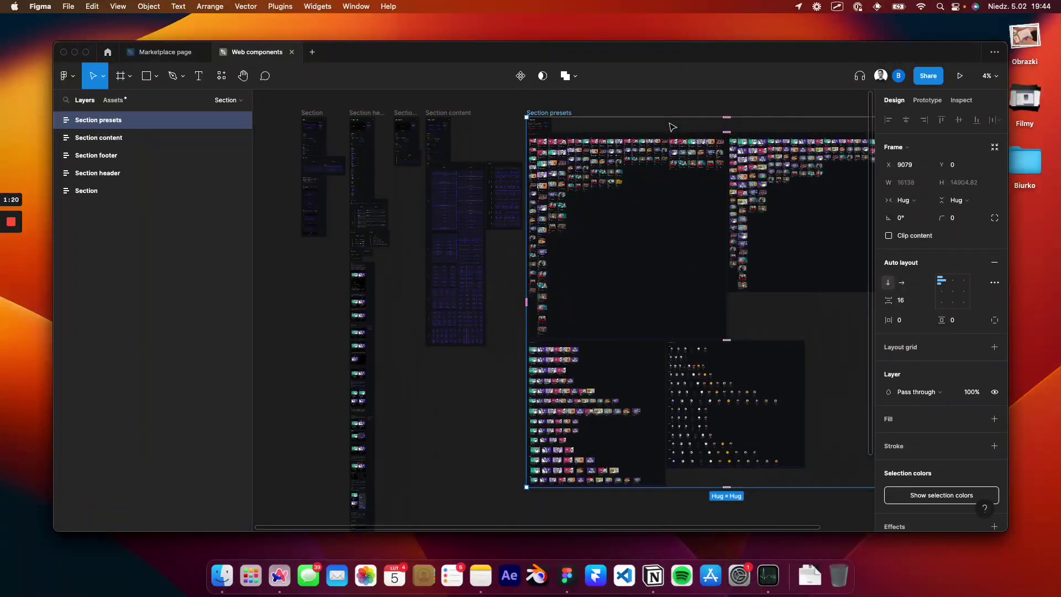
scroll(666, 122, "down", 1)
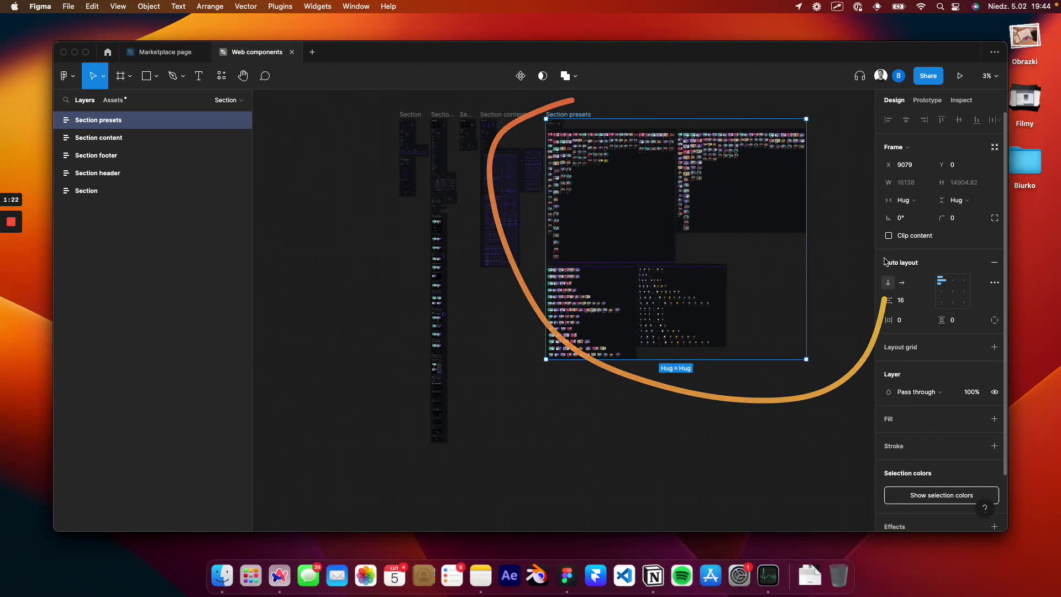
scroll(573, 118, "up", 10)
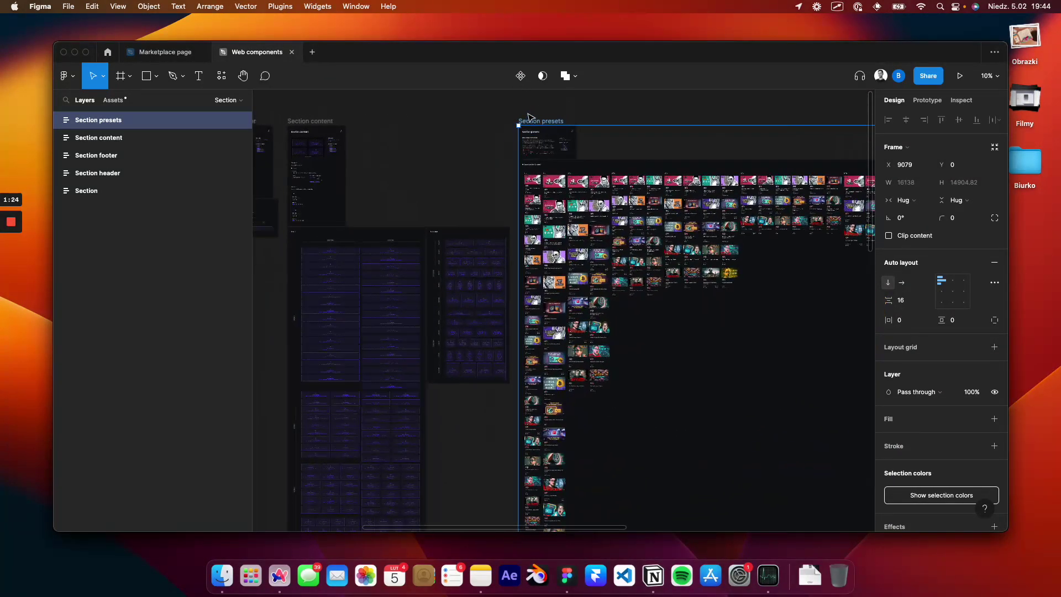
scroll(592, 207, "up", 3)
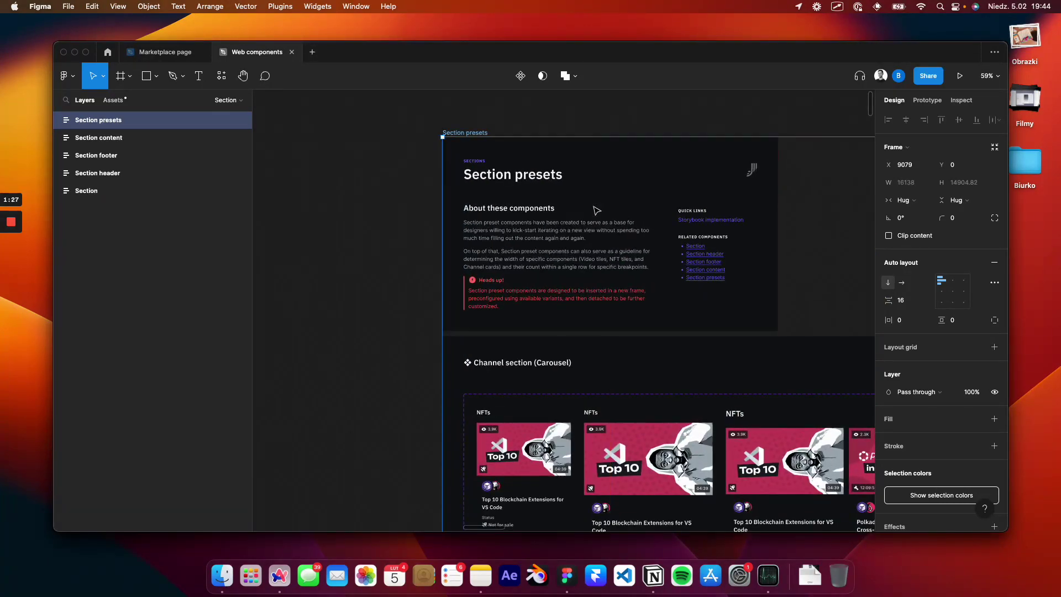
scroll(563, 225, "up", 5)
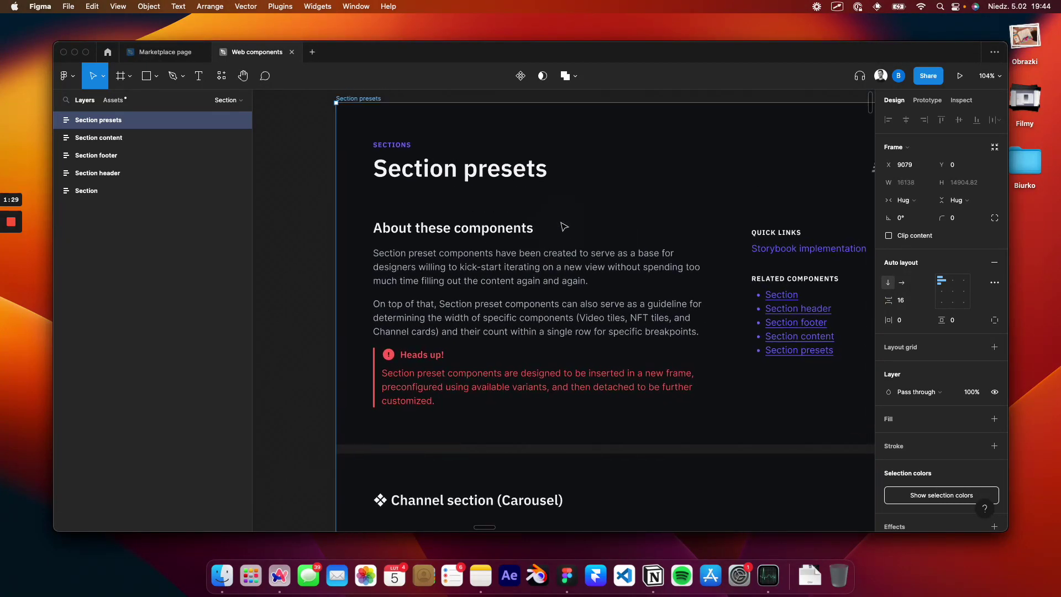
scroll(563, 226, "down", 3)
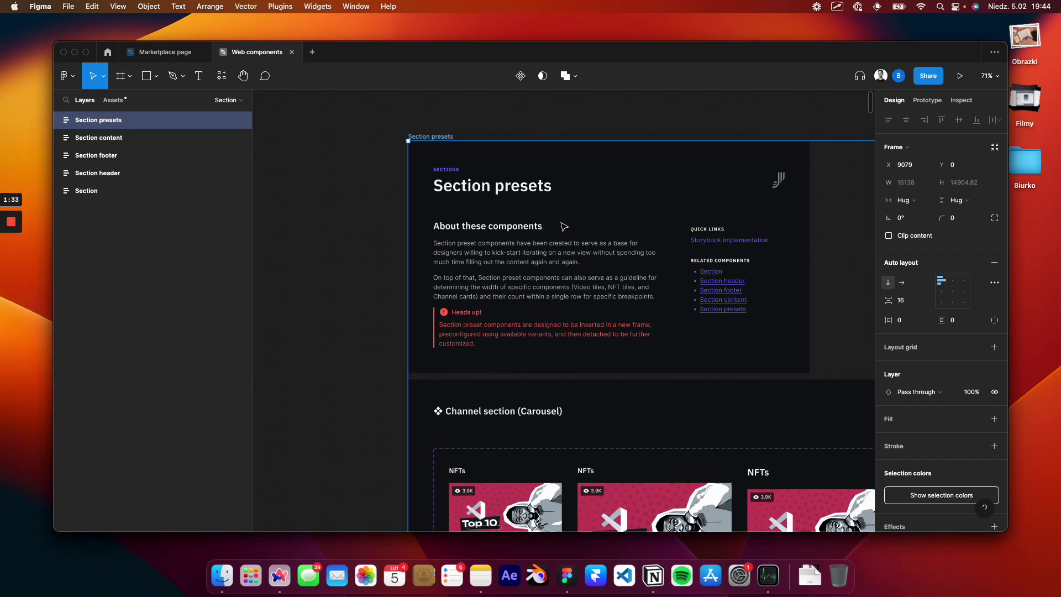
scroll(564, 226, "down", 10)
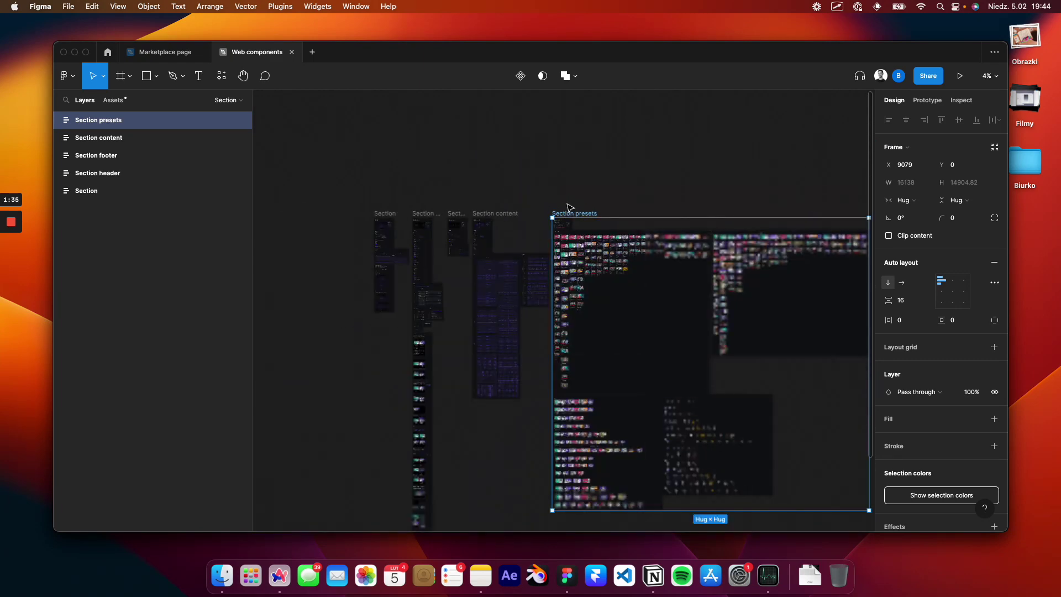
- Select the Section, Section header, Section footer and Section content frames together and highlight them
key("ctrl+super+space")
key("Escape")
scroll(387, 143, "down", 3)
scroll(387, 144, "right", 2)
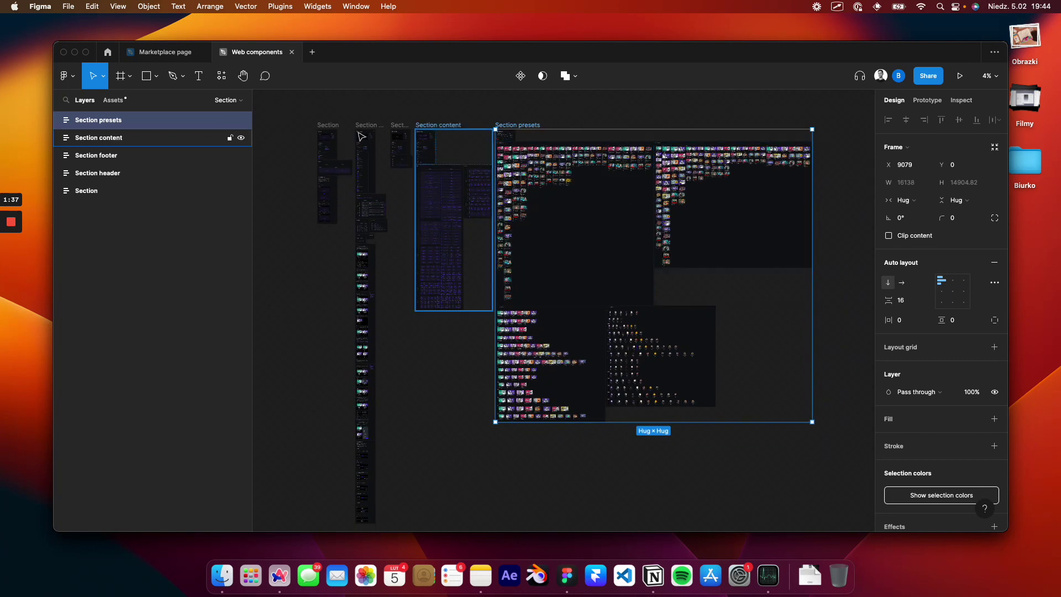
left_click_drag(292, 111, 481, 503)
scroll(439, 413, "left", 2)
scroll(438, 413, "left", 5)
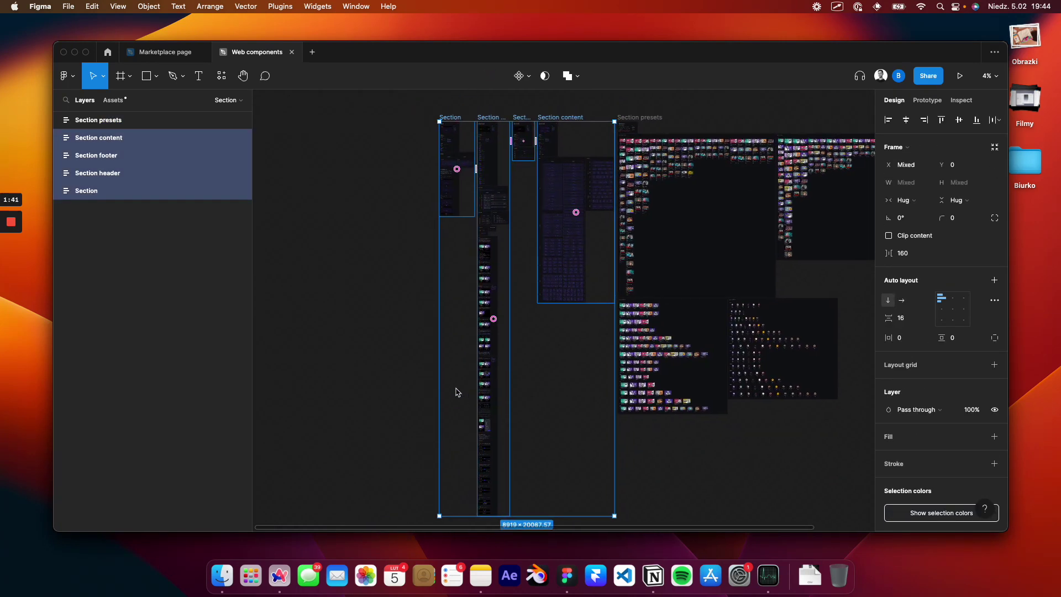
mouse_move(424, 119)
left_mouse_down()
mouse_move(641, 110)
mouse_move(667, 131)
mouse_move(665, 180)
left_mouse_up()
- Zoom into the Section header column to its Tabs documentation and select the Body frame
scroll(487, 243, "up", 5)
scroll(487, 243, "up", 5)
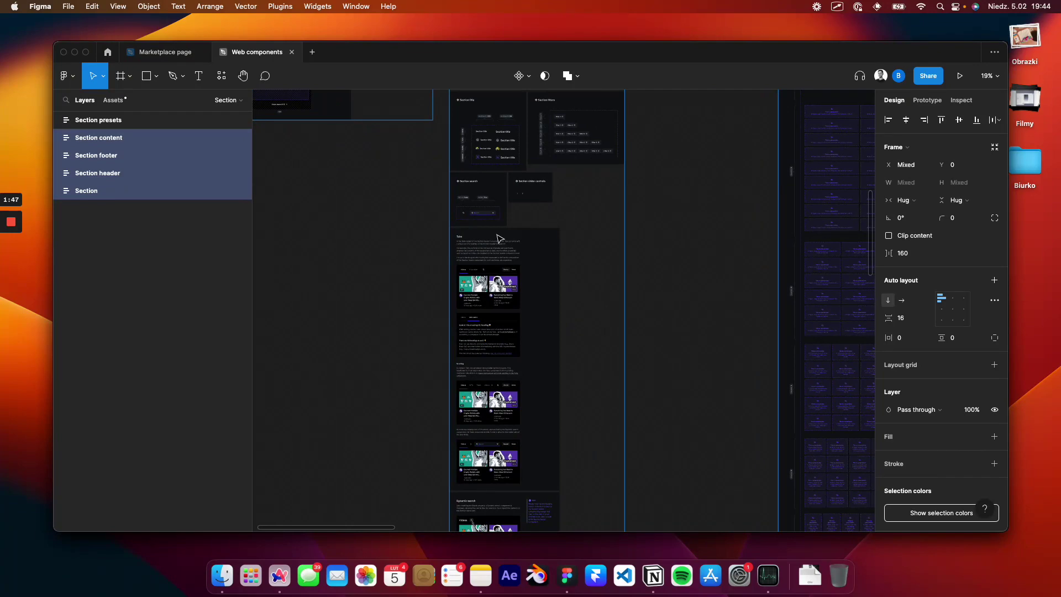
scroll(490, 260, "up", 5)
scroll(490, 259, "up", 3)
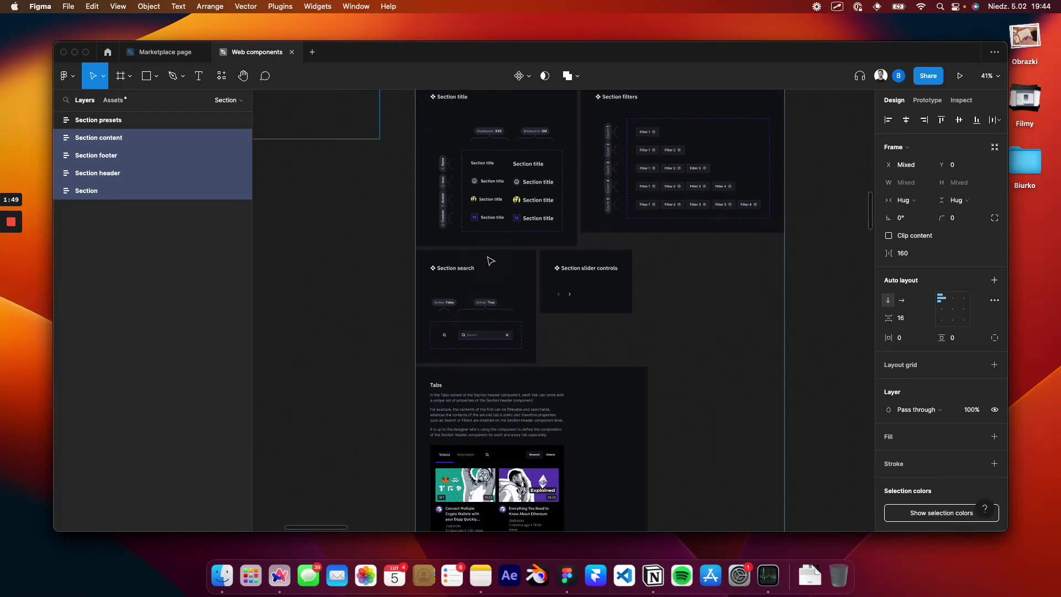
scroll(490, 261, "down", 5)
scroll(490, 260, "up", 3)
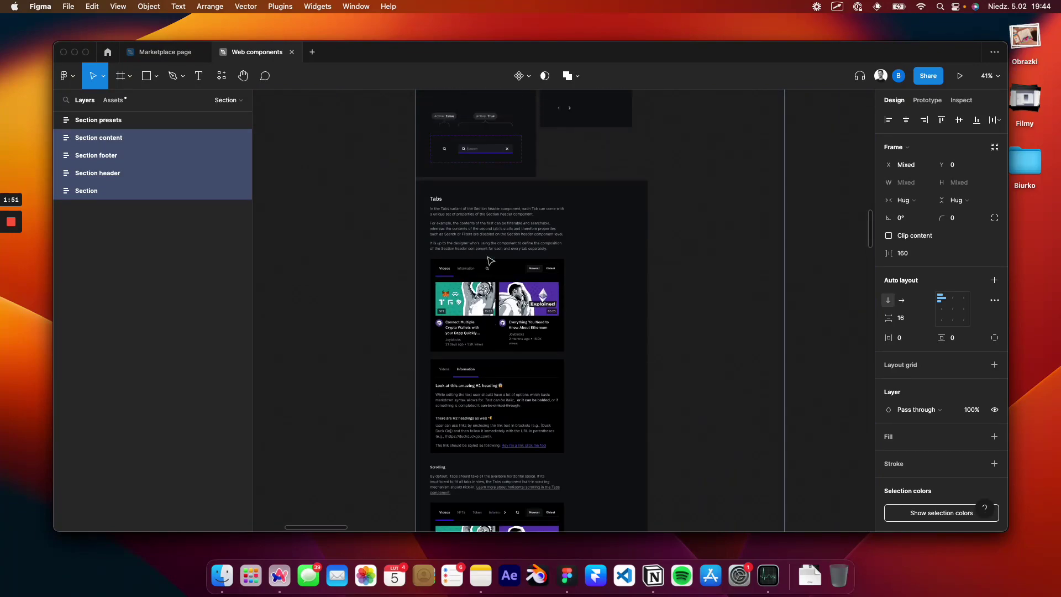
scroll(491, 261, "down", 2)
left_click(510, 237)
- Highlight the Newest and Oldest sorting buttons in the Section header documentation
scroll(512, 238, "up", 3)
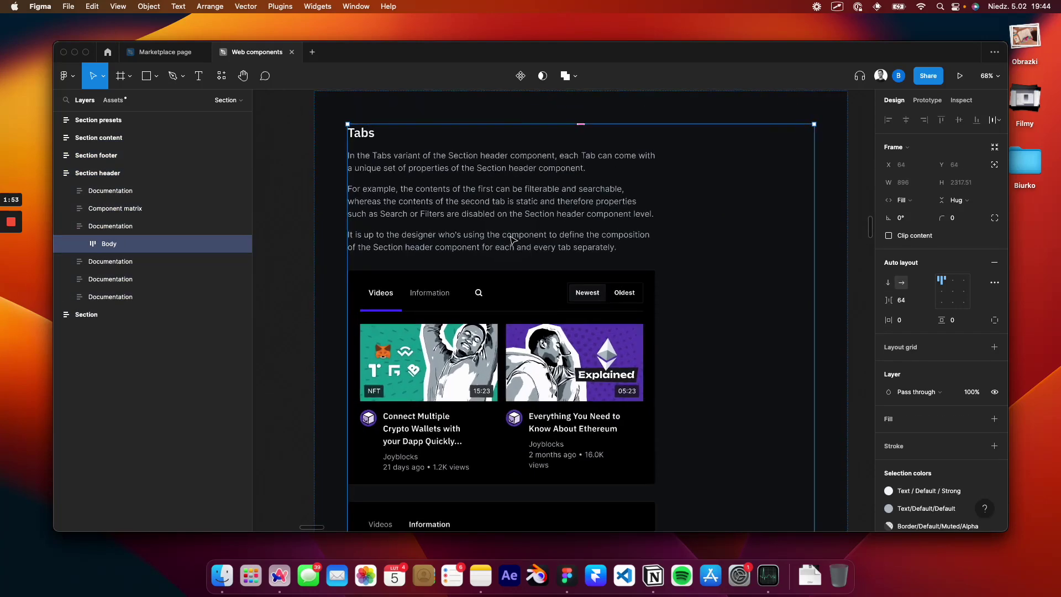
scroll(511, 238, "up", 2)
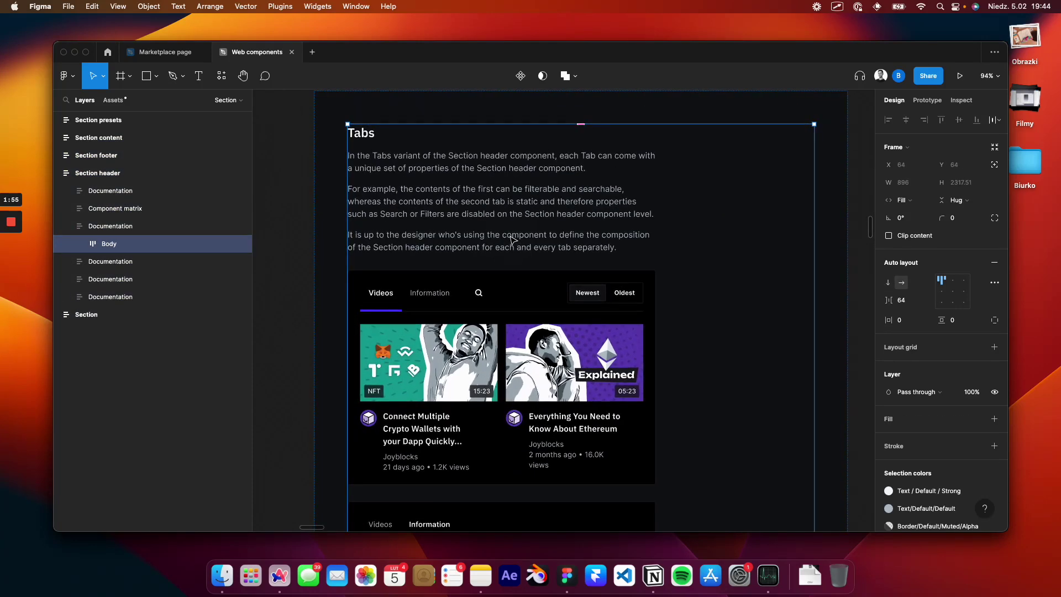
scroll(512, 239, "down", 4)
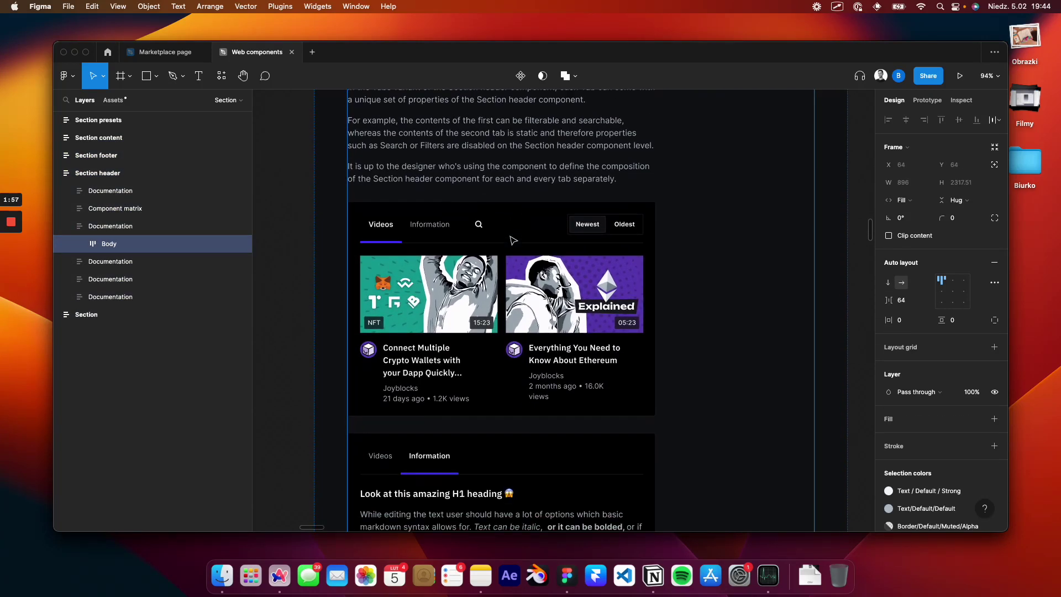
scroll(513, 240, "up", 2)
scroll(514, 240, "down", 20)
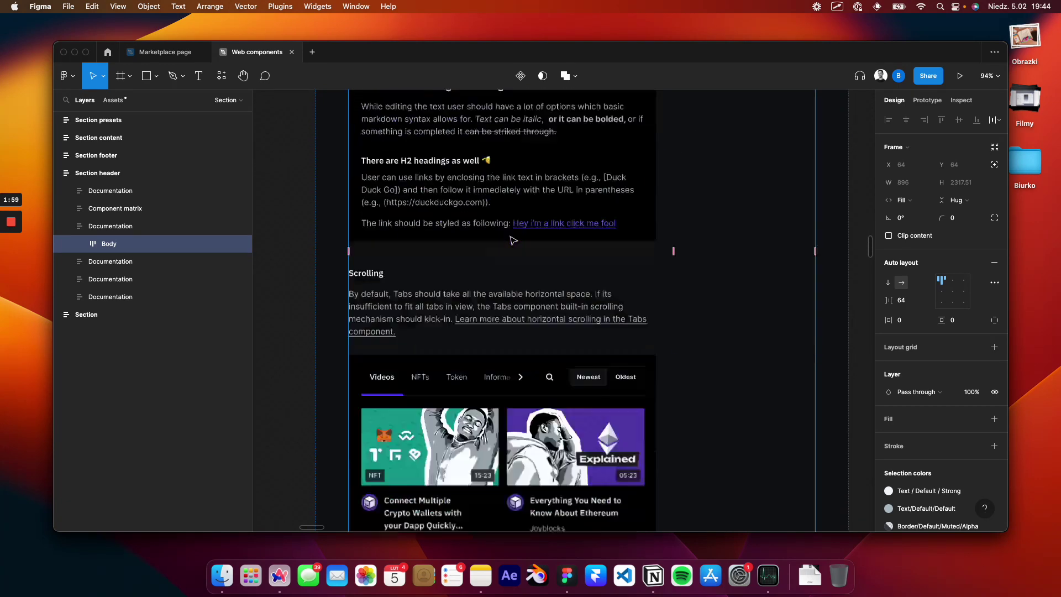
scroll(514, 241, "up", 15)
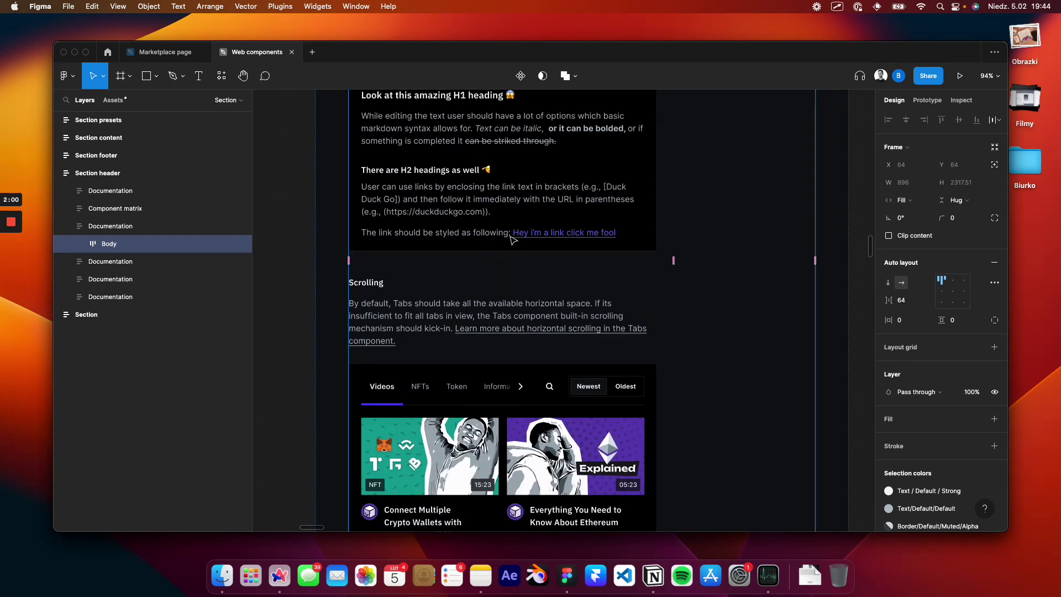
scroll(513, 240, "up", 4)
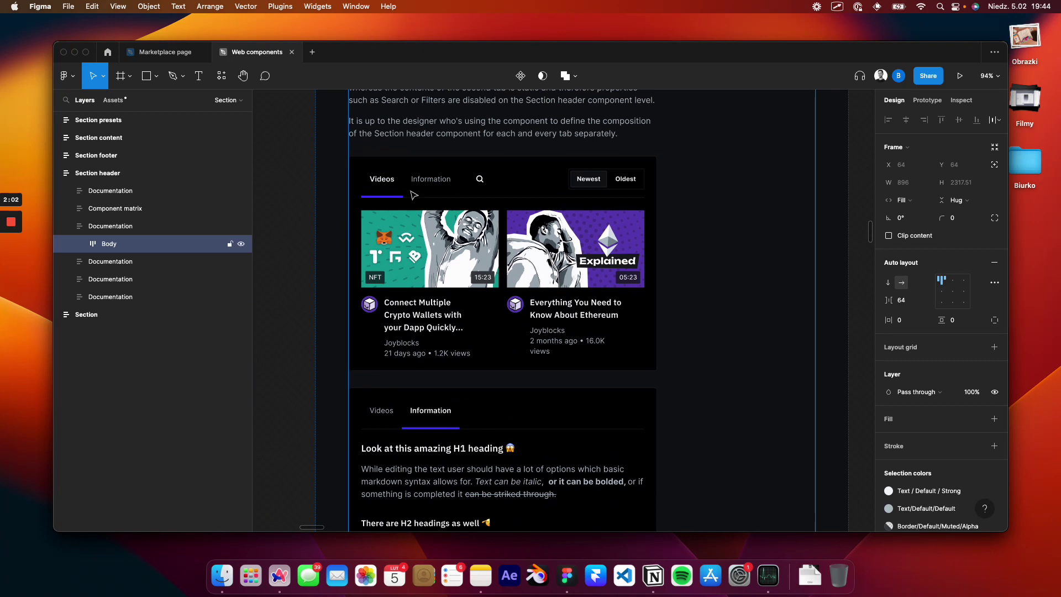
right_click(463, 189)
key("Escape")
mouse_move(576, 164)
left_mouse_down()
mouse_move(599, 200)
mouse_move(655, 203)
left_mouse_up()
- Mark the Tabs row in the Scrolling examples, then scroll on toward Dynamic search
scroll(657, 205, "down", 10)
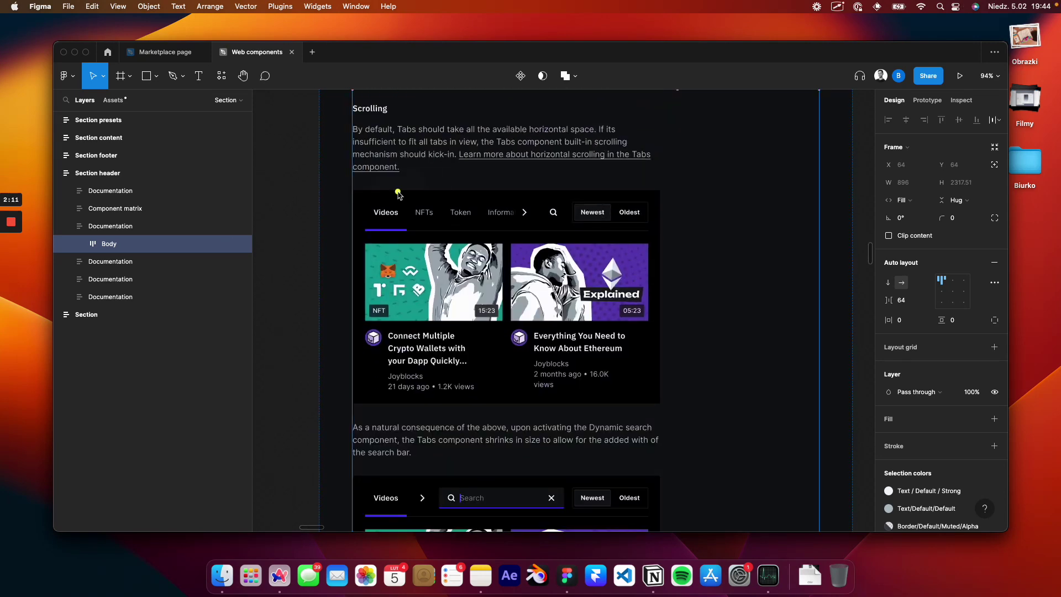
left_click_drag(370, 191, 546, 186)
left_click_drag(365, 232, 630, 239)
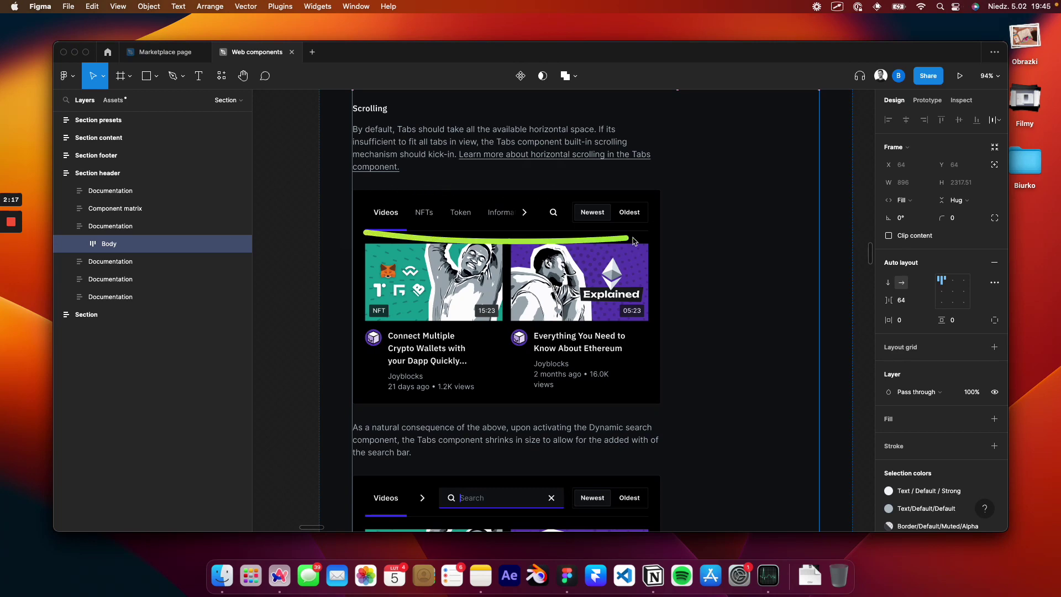
scroll(635, 241, "down", 5)
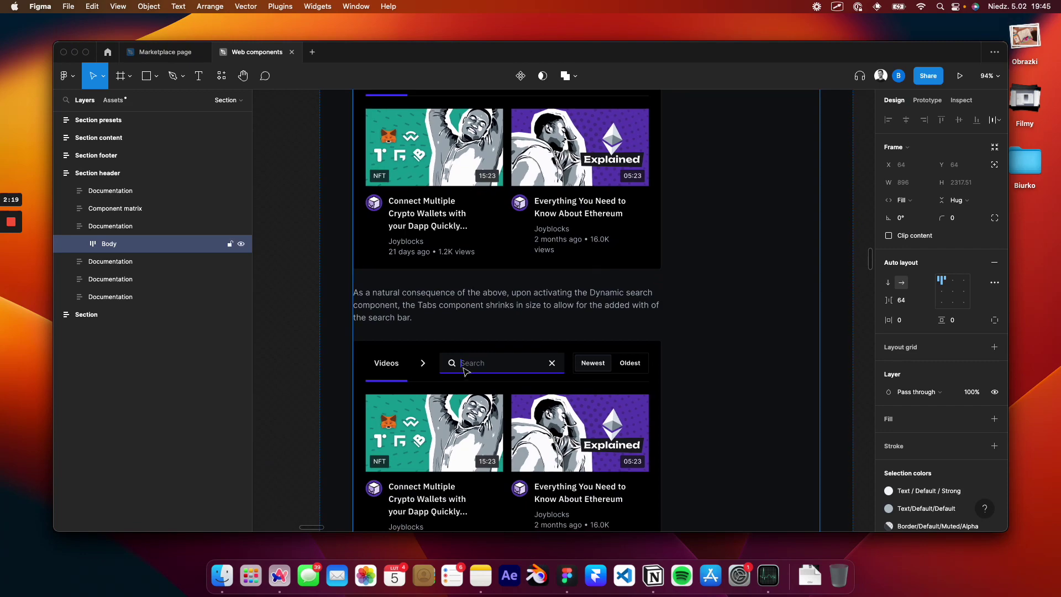
scroll(467, 372, "down", 3)
left_click_drag(445, 308, 553, 308)
scroll(430, 288, "down", 8)
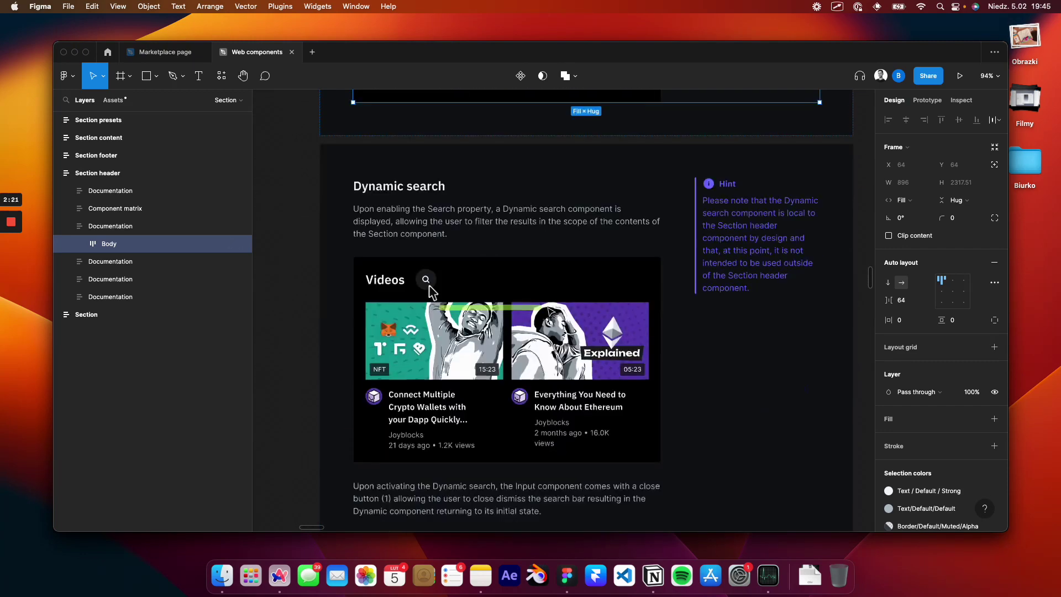
- Select the Section filters documentation frame and scroll through the mobile filter docs
scroll(432, 289, "down", 20)
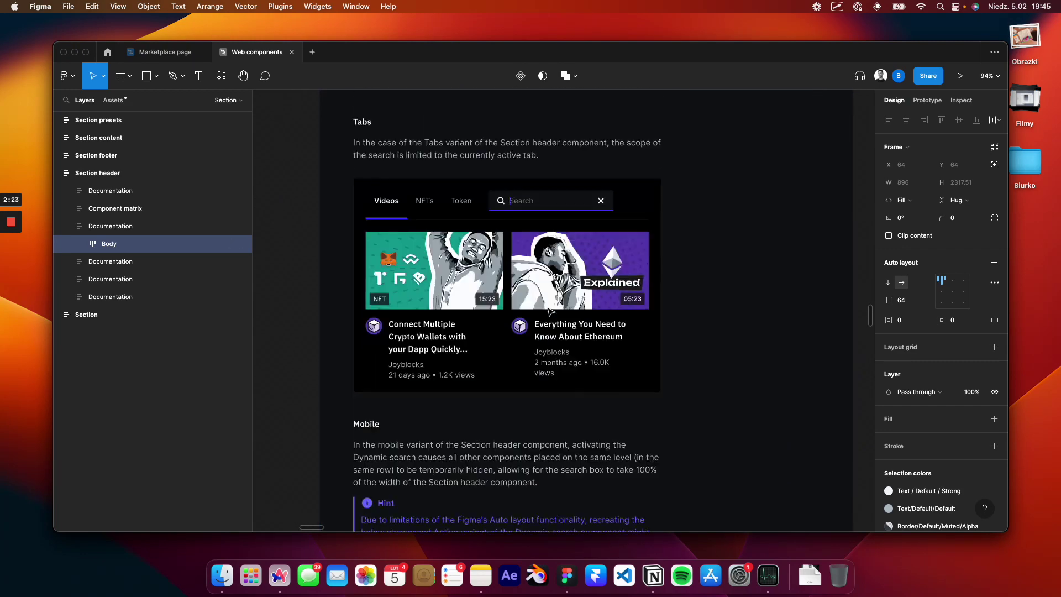
scroll(550, 311, "down", 12)
left_click(544, 238)
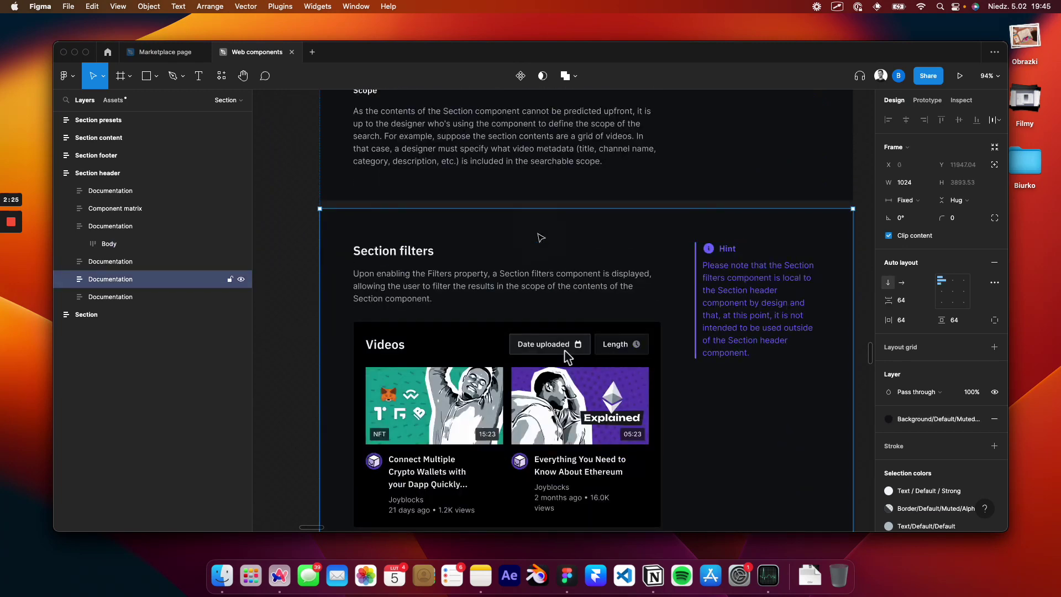
scroll(548, 221, "down", 4)
scroll(564, 310, "up", 2)
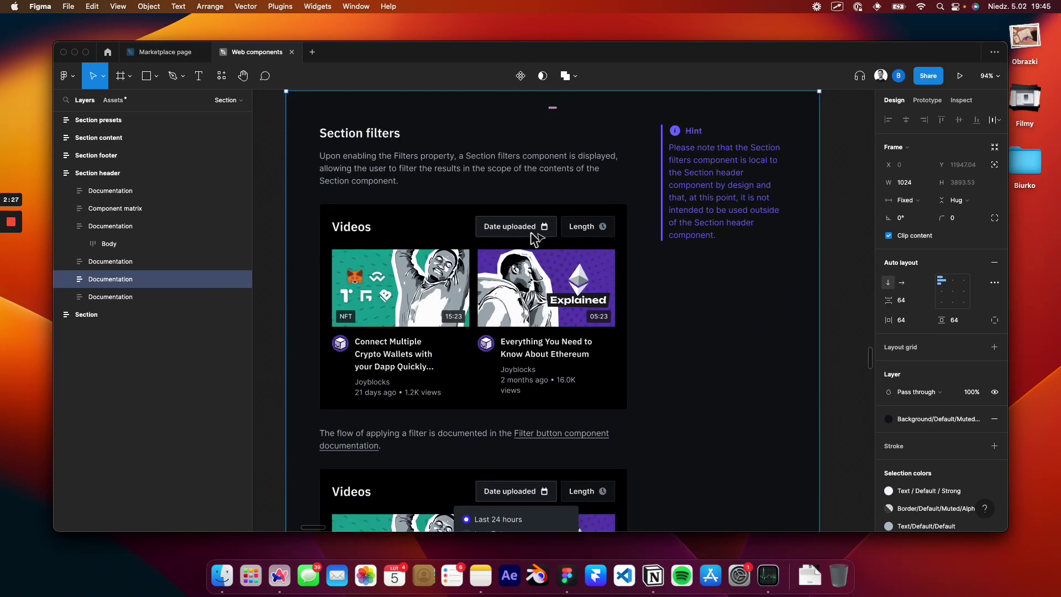
scroll(539, 238, "down", 5)
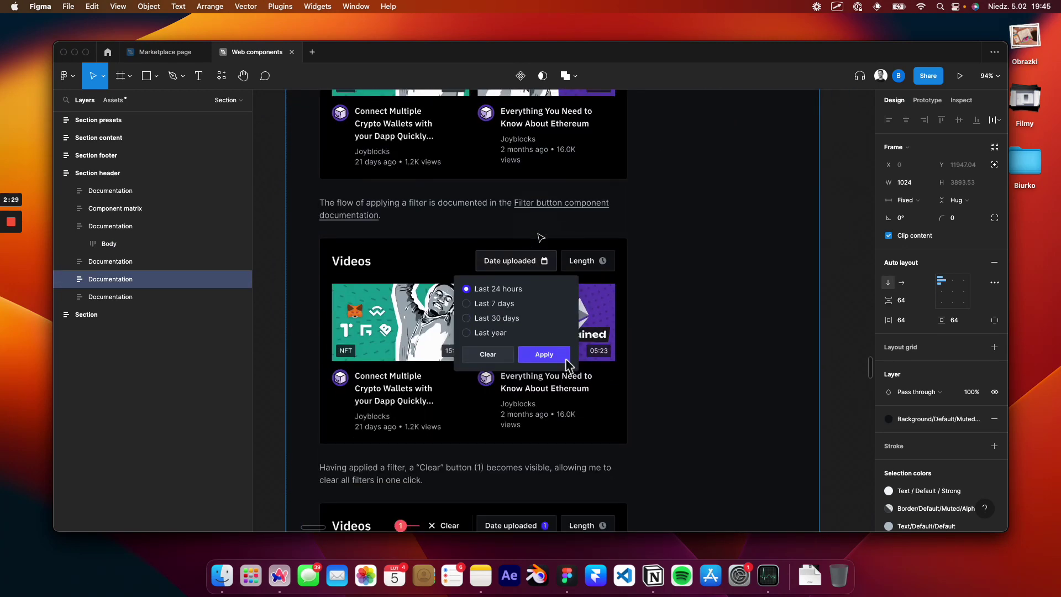
scroll(540, 238, "down", 11)
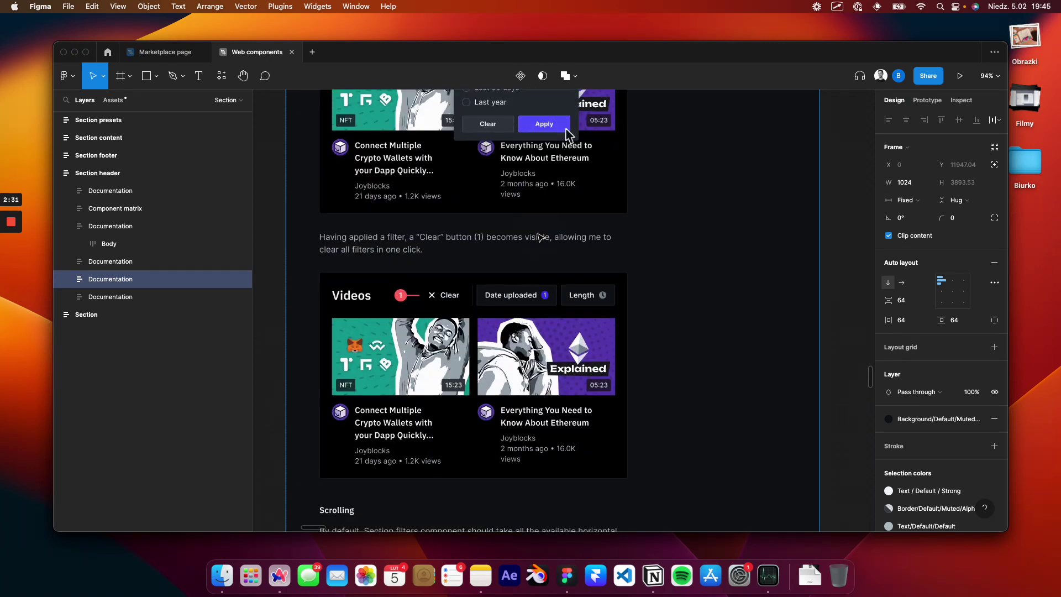
scroll(541, 238, "down", 10)
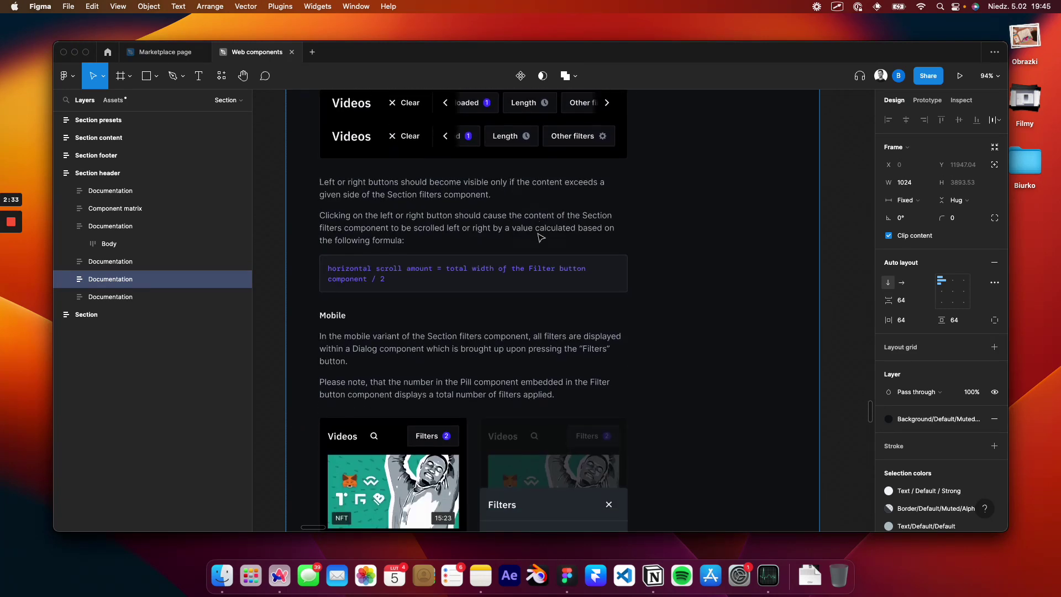
scroll(514, 278, "up", 4)
- Dismiss the stray emoji picker and go back to the Marketplace page file
key("ctrl+super+space")
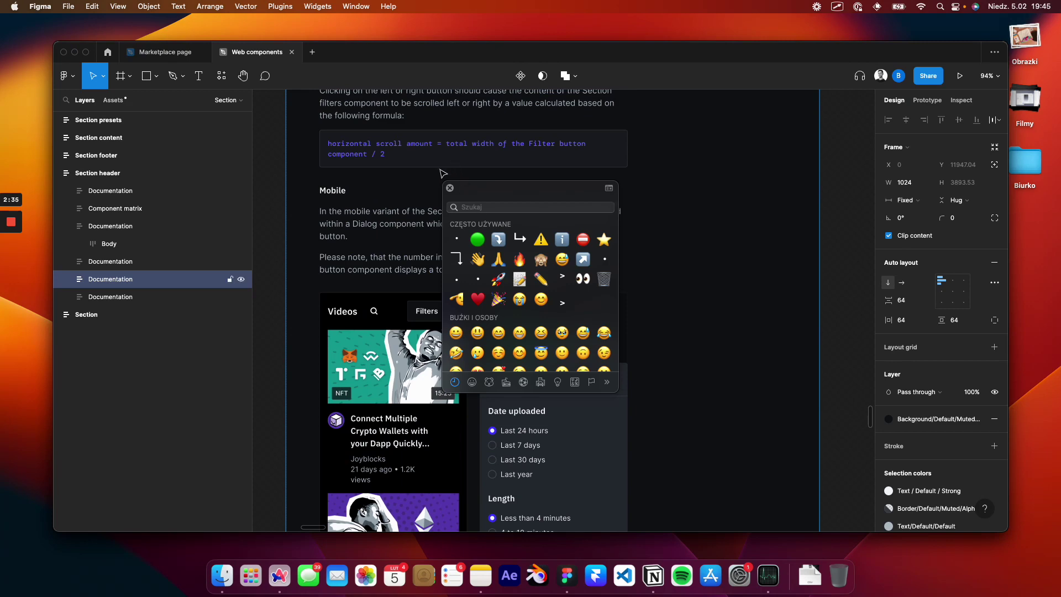
key("Escape")
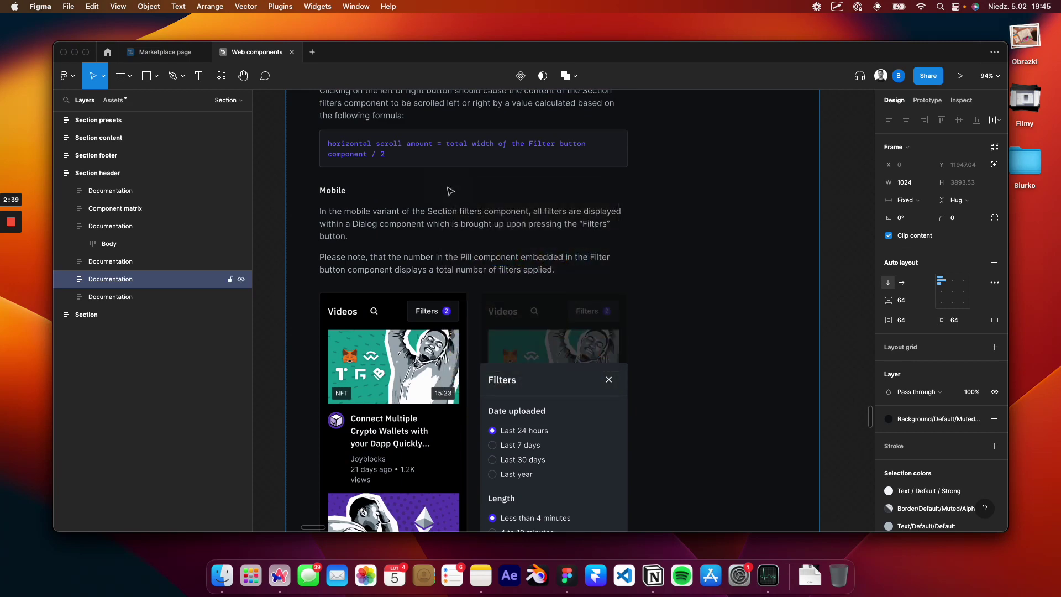
scroll(514, 190, "down", 3)
left_click(165, 52)
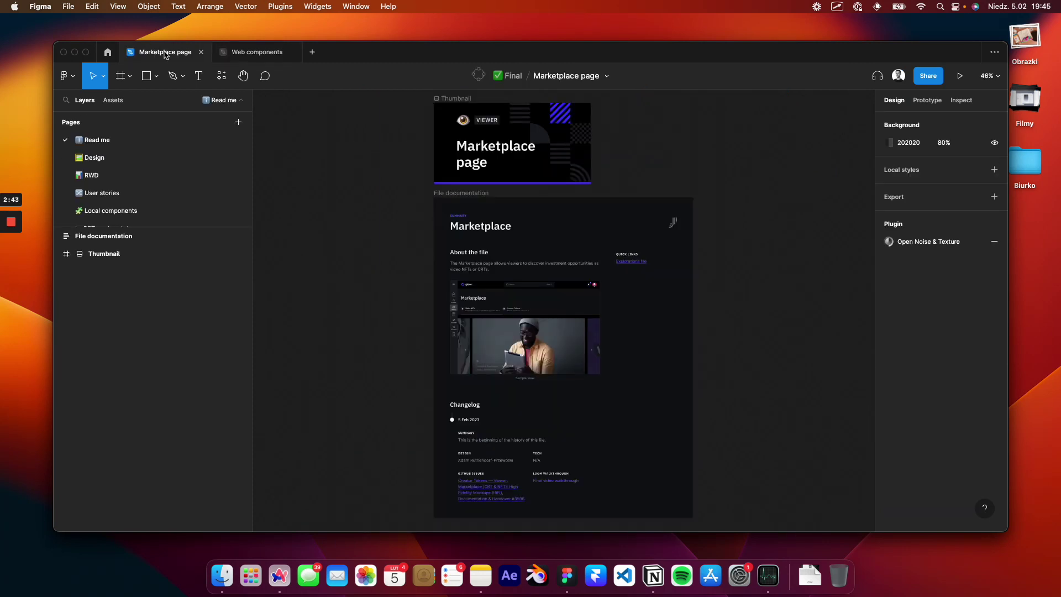
- Open the User stories page, glance at Web components, and point out the Marketplace page file name
left_click(176, 201)
scroll(402, 198, "left", 1)
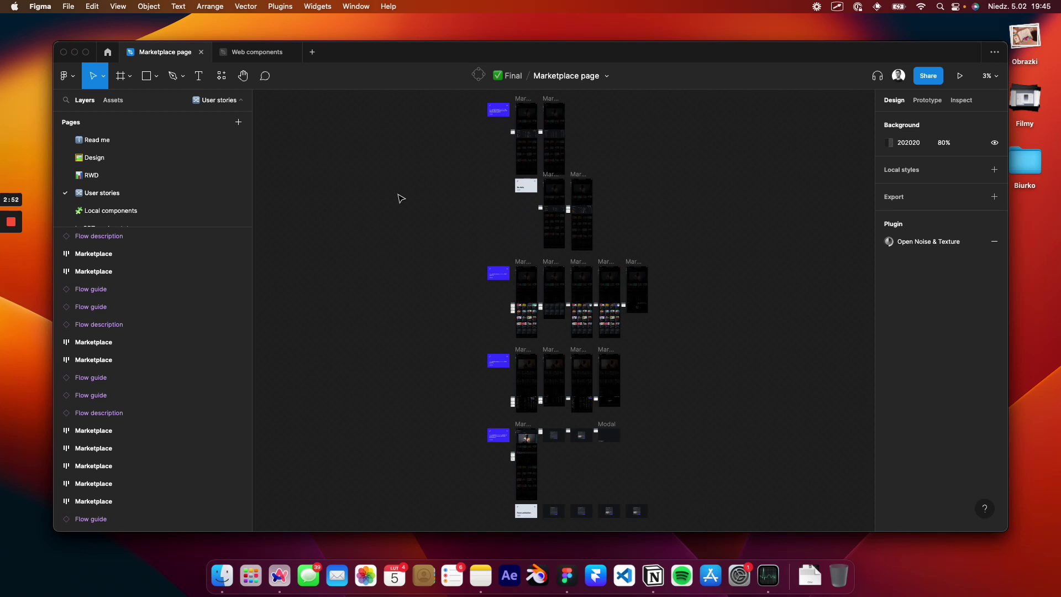
left_click(252, 52)
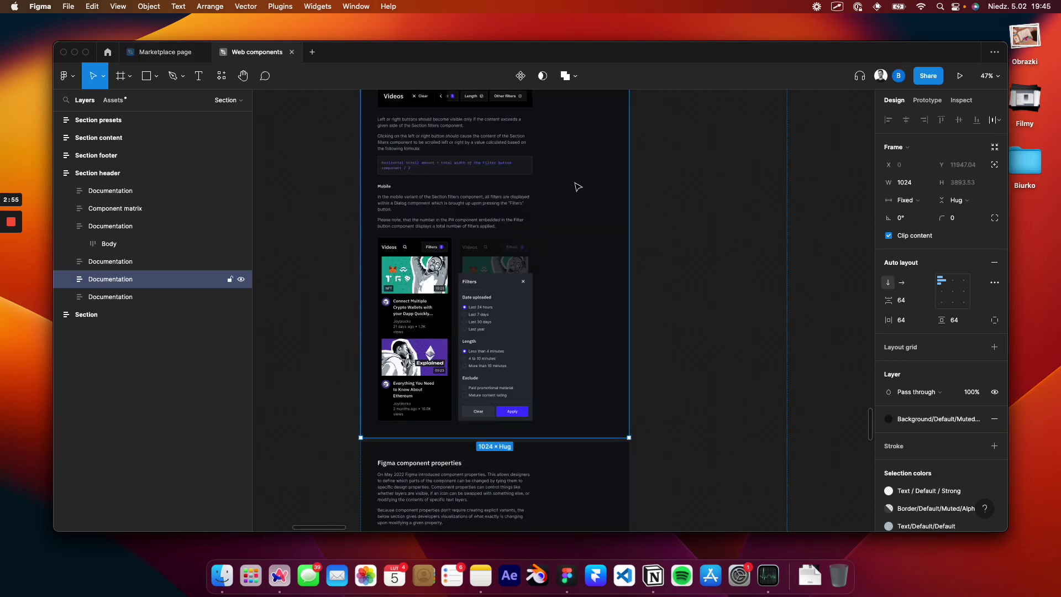
scroll(577, 187, "down", 10)
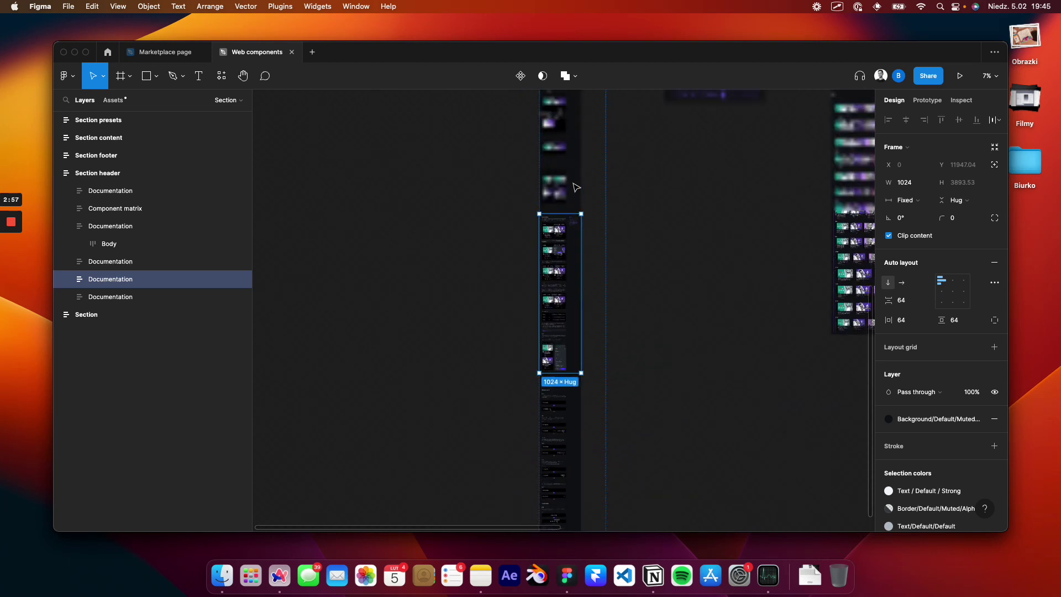
key("ctrl+Tab")
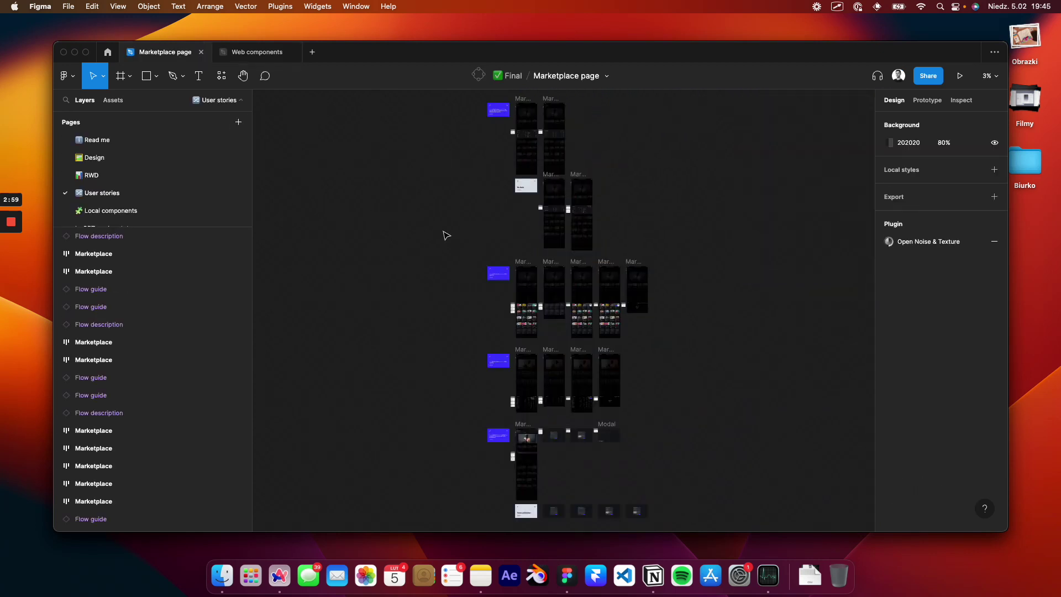
left_click_drag(545, 89, 619, 94)
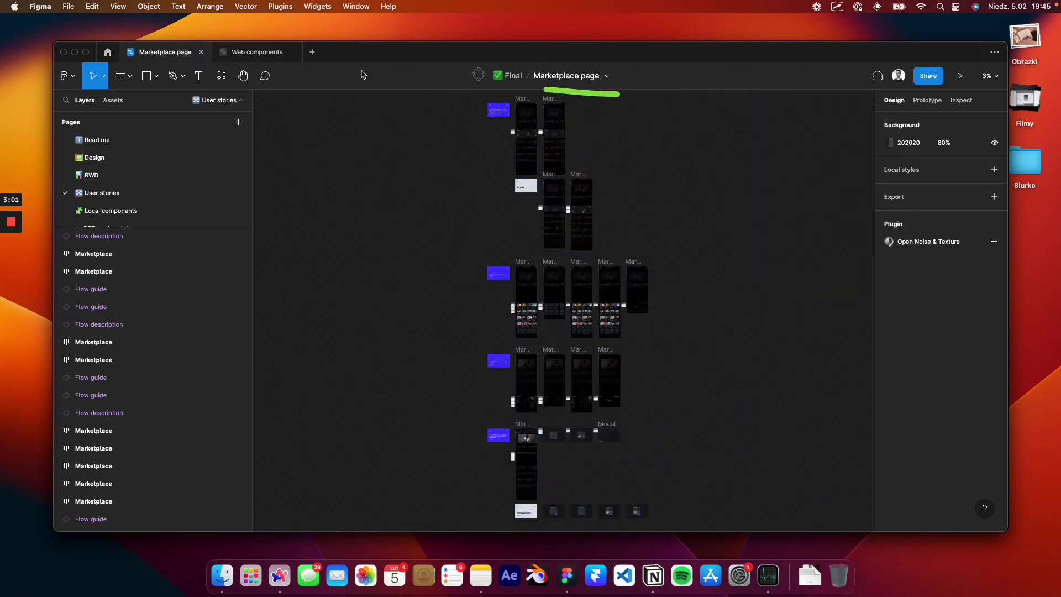
- Clear the frame selection in the Web components file and return to Marketplace page
left_click(255, 55)
scroll(523, 216, "right", 3)
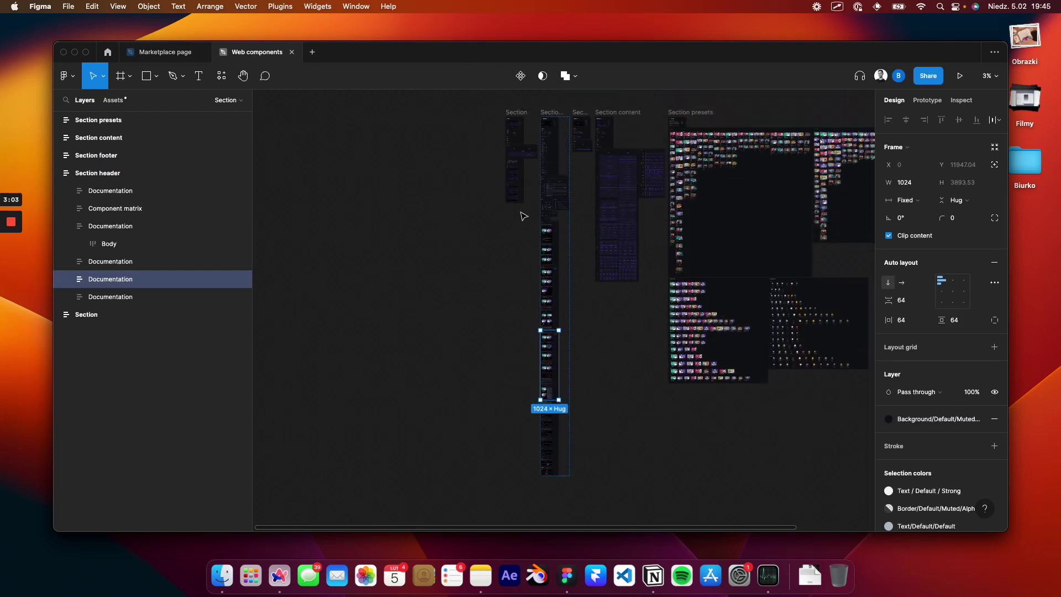
left_click(417, 194)
scroll(417, 194, "up", 2)
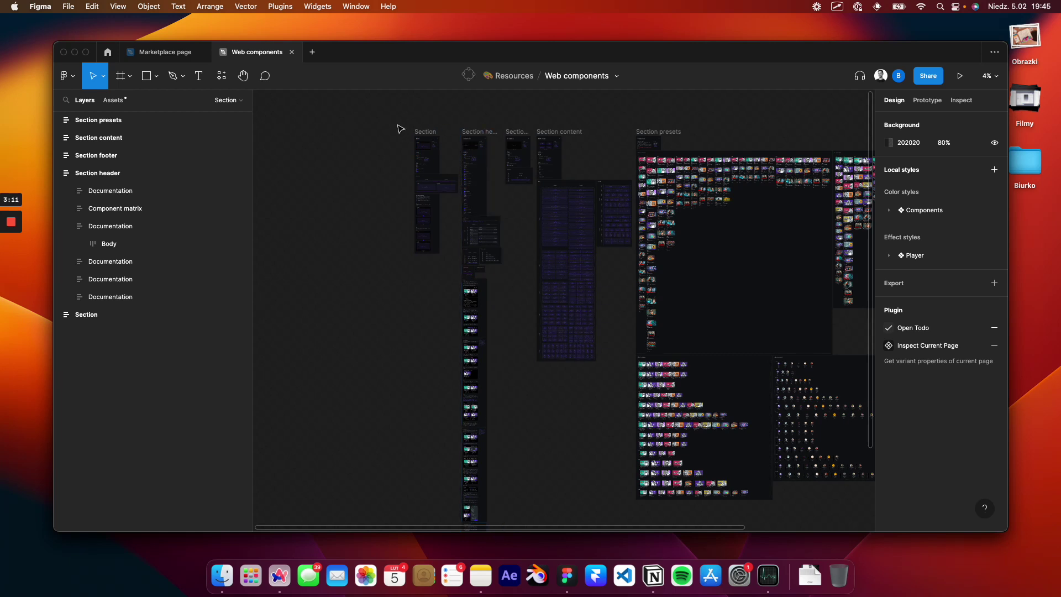
left_click(164, 54)
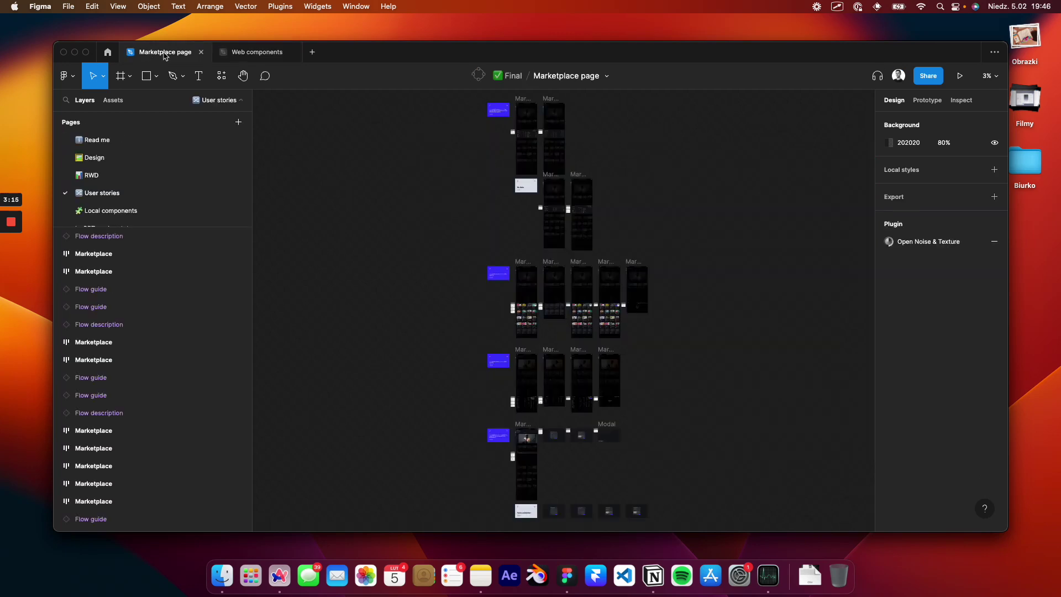
- Scroll through Web components again, then open the Marketplace page file's RWD page
left_click(264, 54)
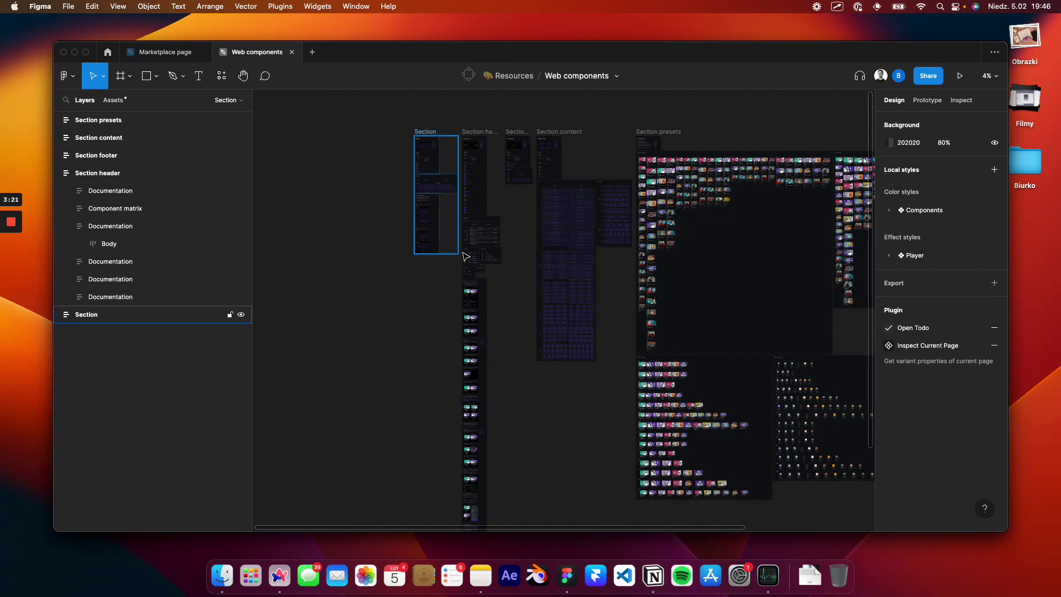
scroll(447, 268, "up", 5)
scroll(530, 298, "down", 4)
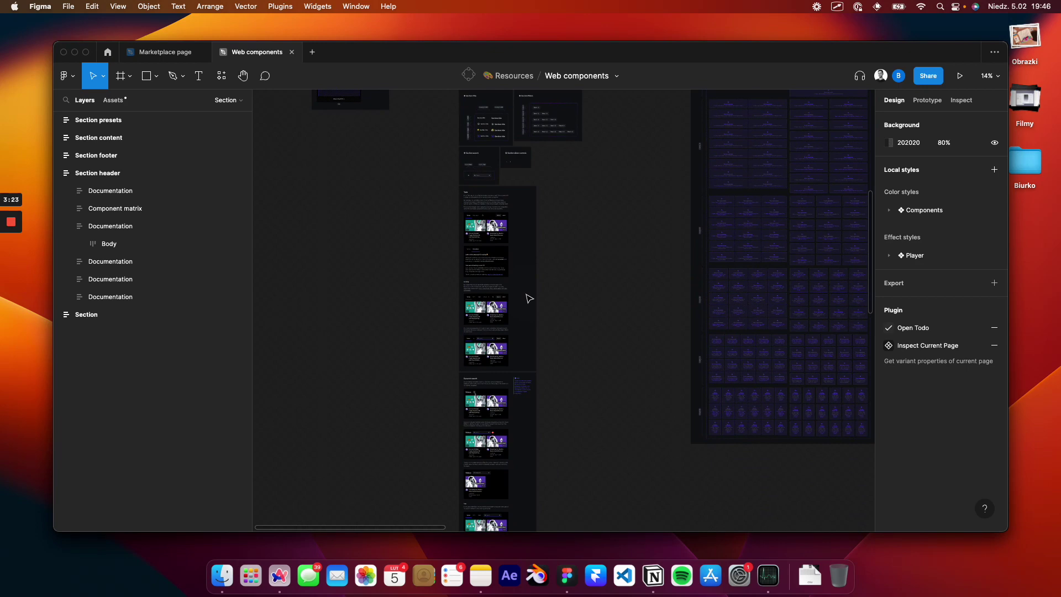
scroll(529, 299, "down", 3)
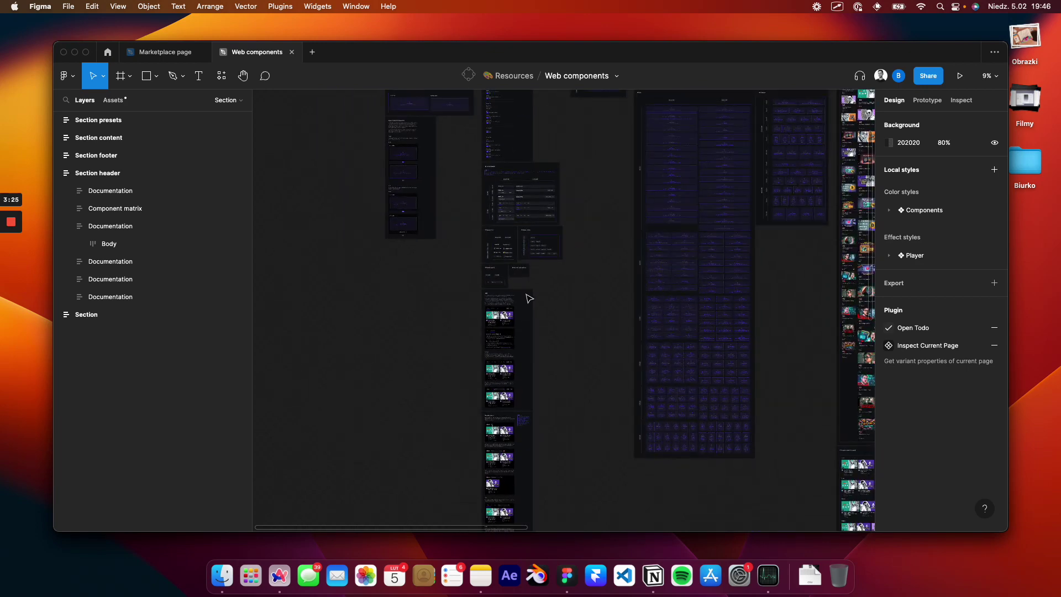
left_click(165, 51)
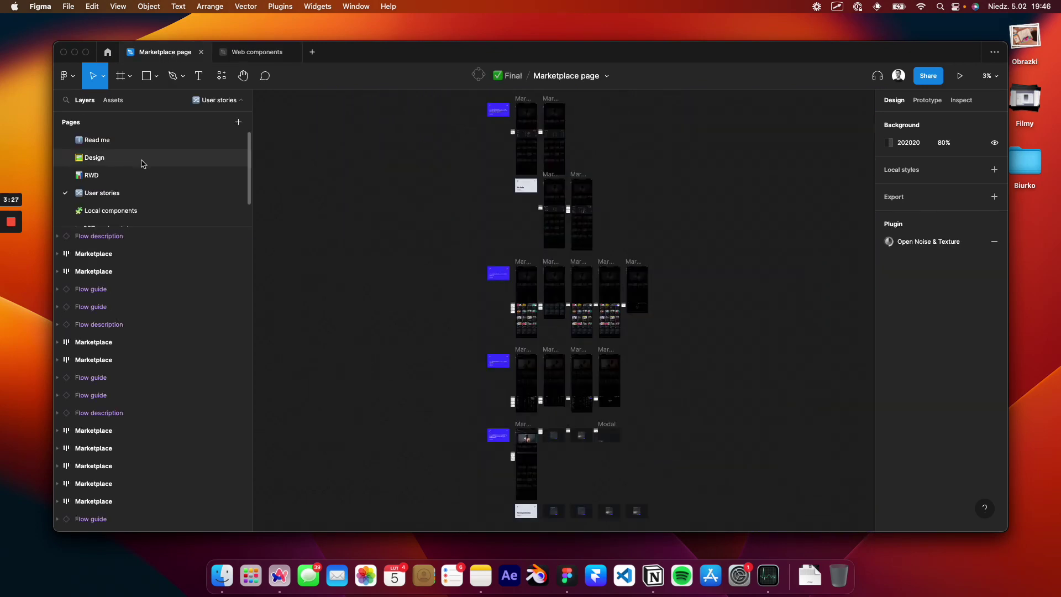
left_click(153, 174)
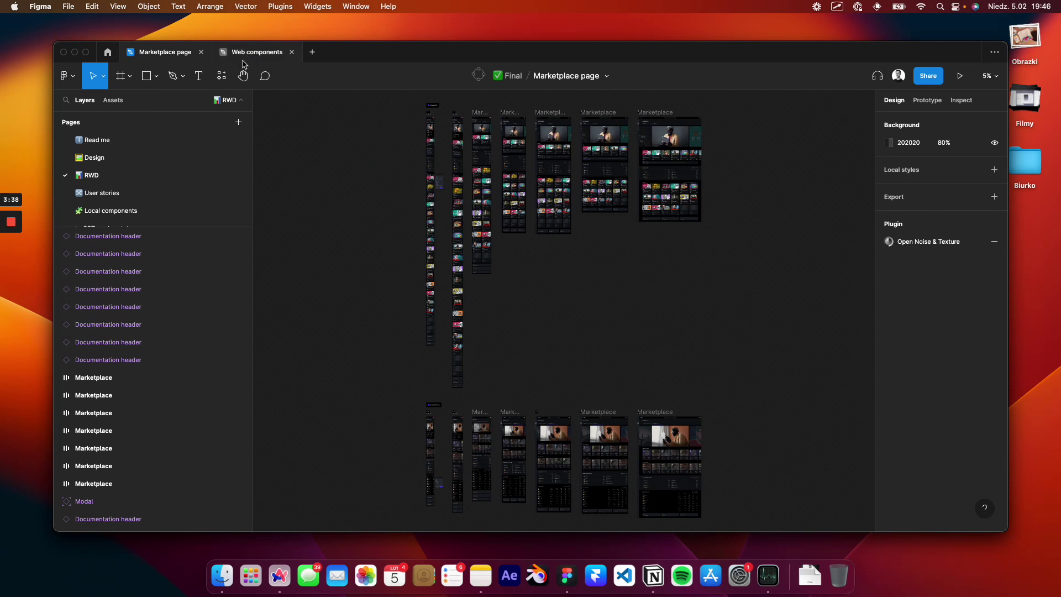
- Open the User stories page, then select and inspect the Section header frame in Web components
left_click(157, 193)
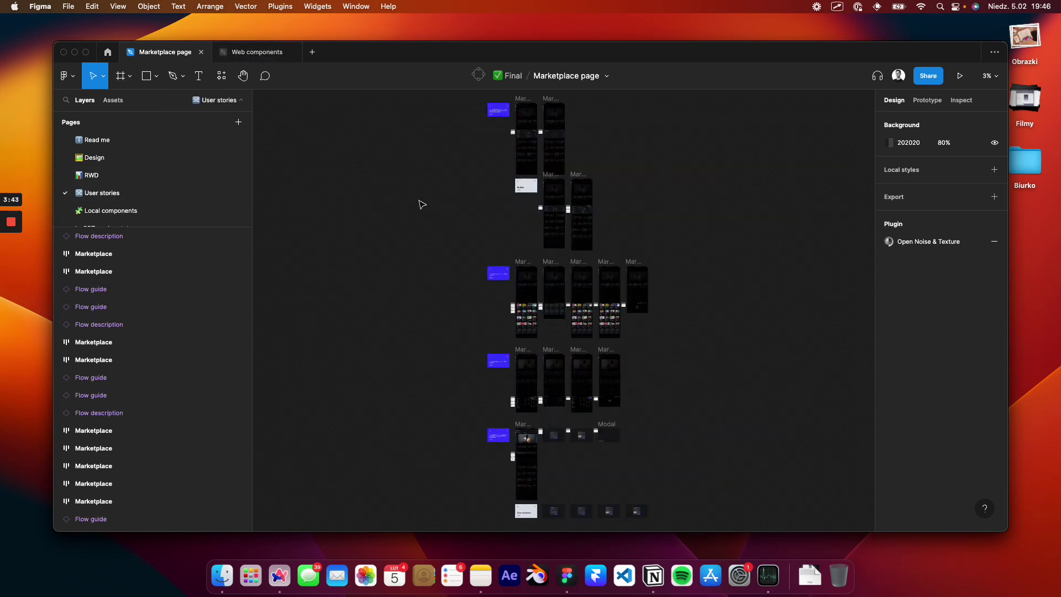
left_click(251, 54)
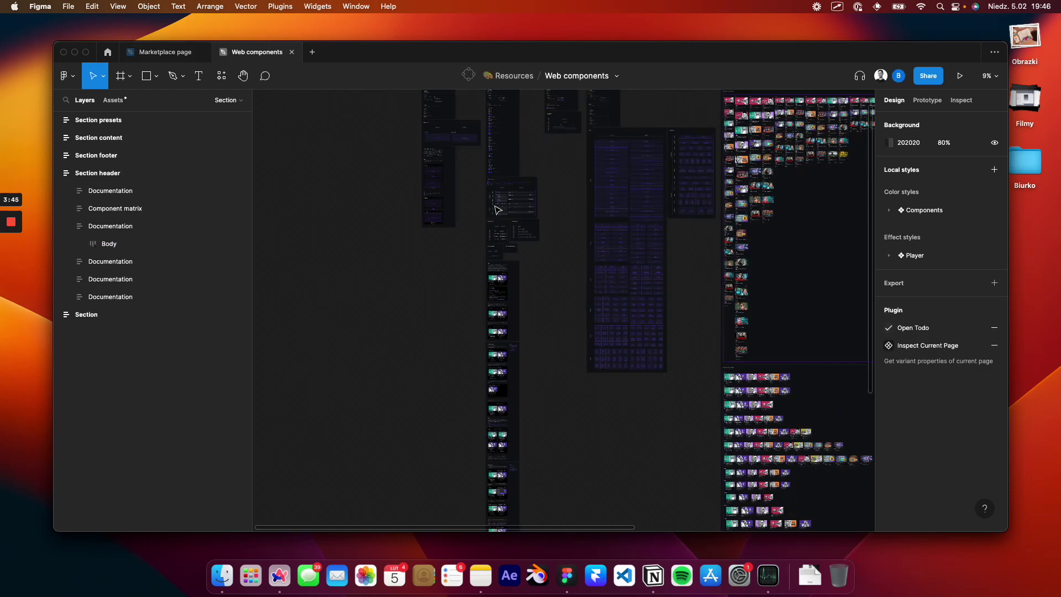
left_click(456, 159)
scroll(454, 146, "right", 3)
scroll(454, 146, "down", 2)
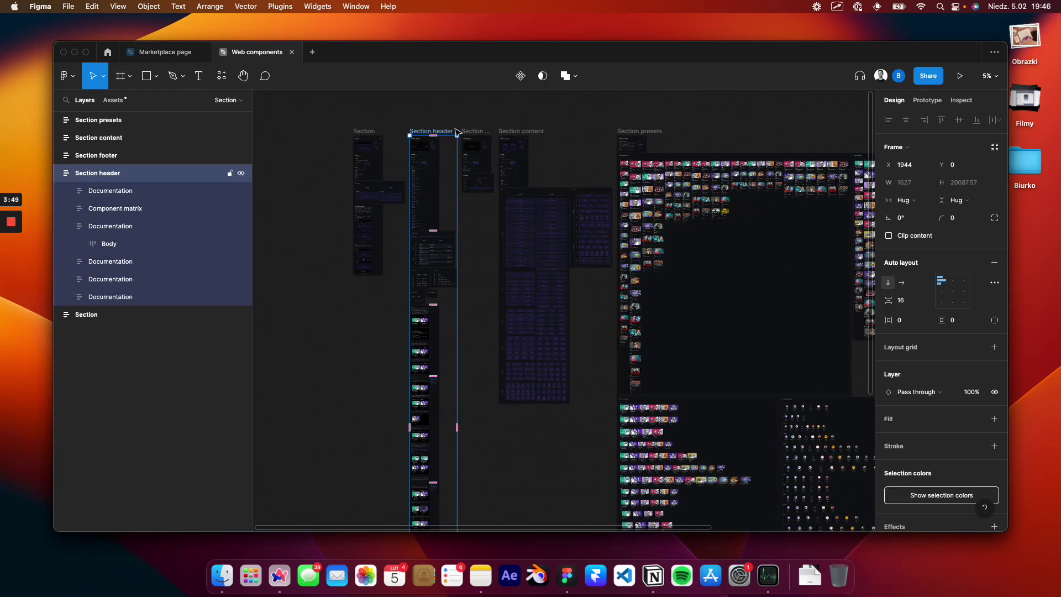
scroll(398, 141, "down", 1)
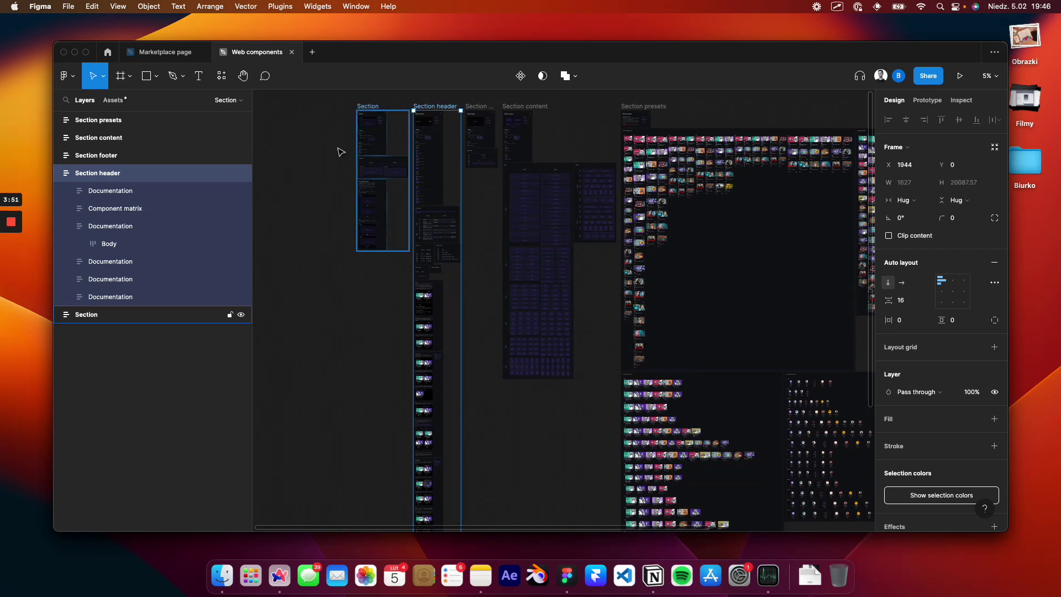
left_click(286, 158)
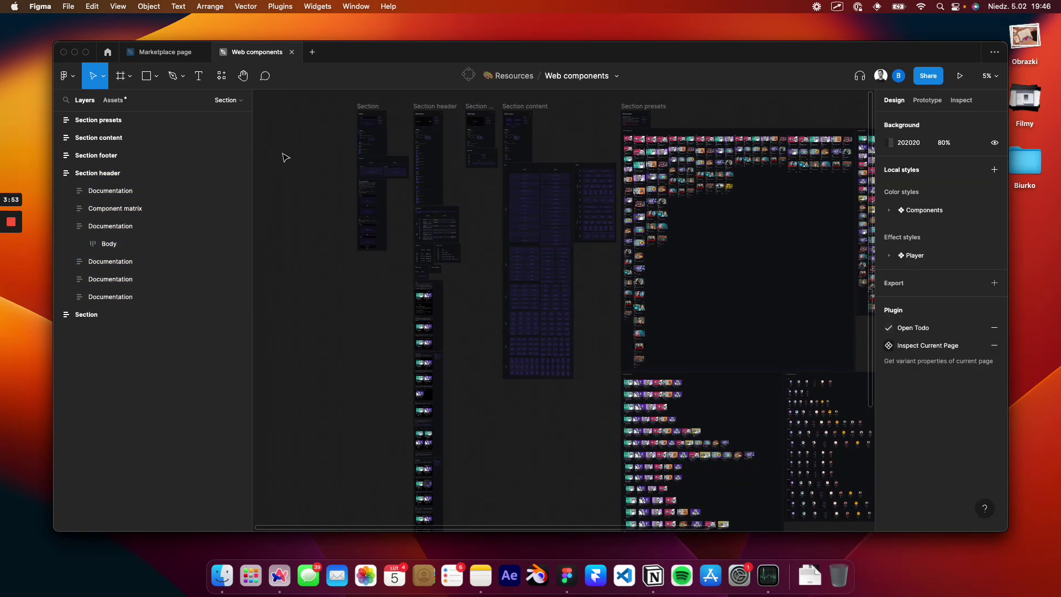
- Check the GitHub issue, then select the CRT layout on the Marketplace Design page
key("super+Tab")
key("super+Tab")
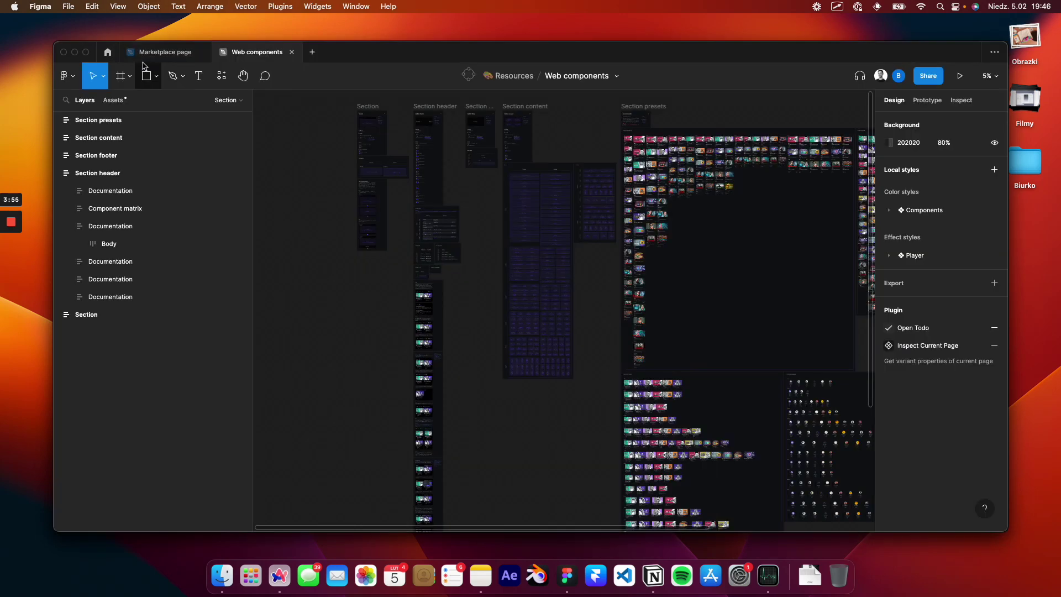
left_click(165, 54)
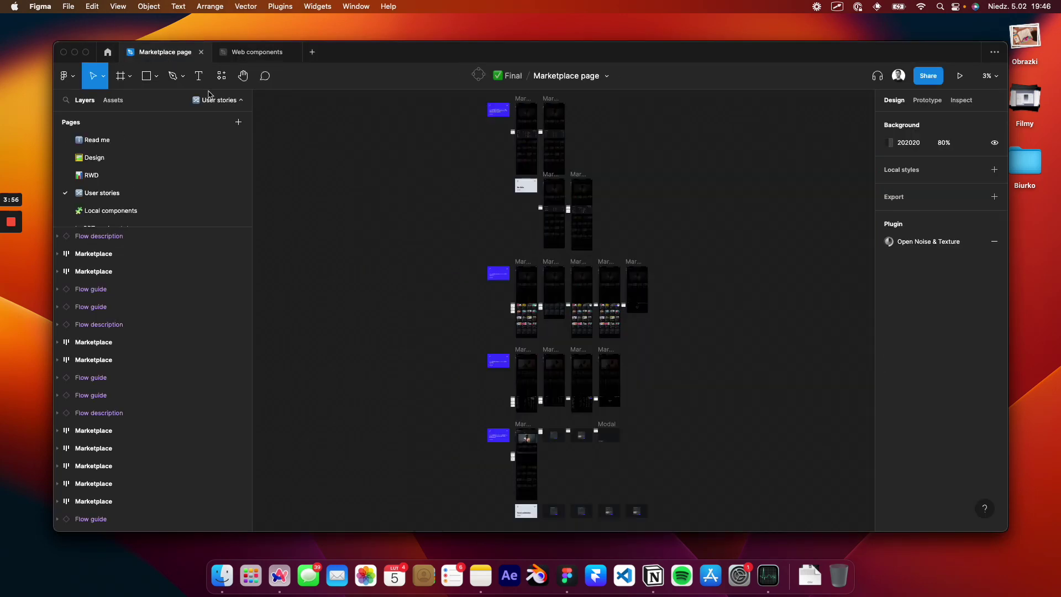
left_click(126, 158)
left_click(518, 116)
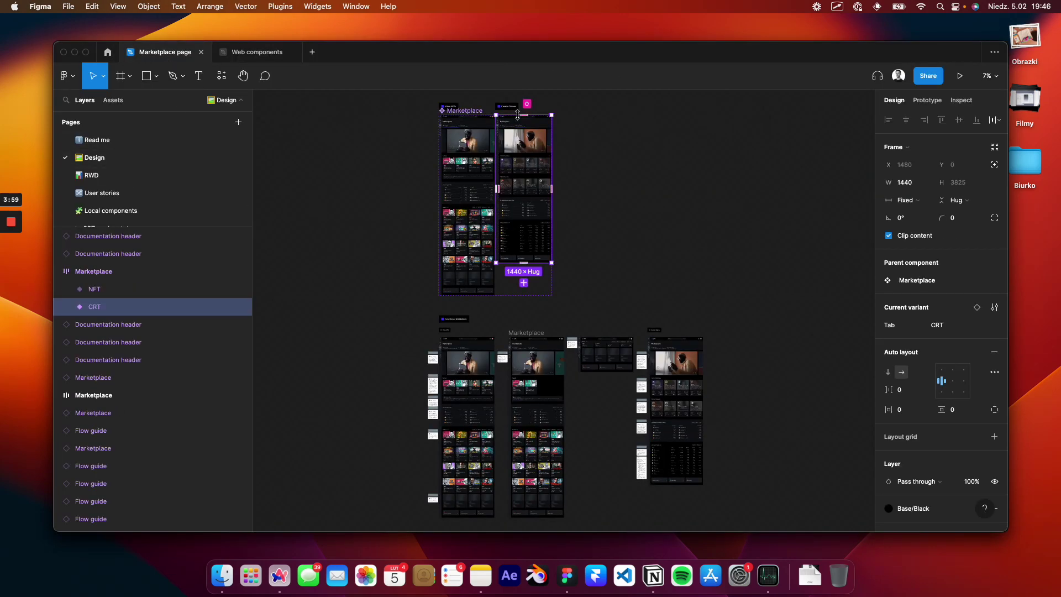
left_click(250, 55)
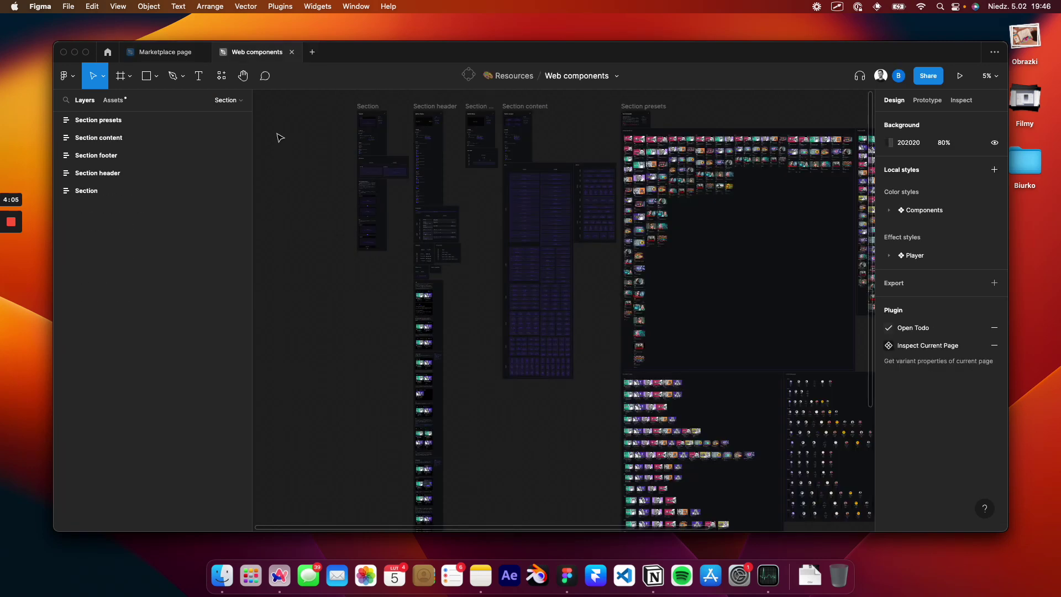
- Search components for 'table' and jump to the main Table component
left_click(220, 100)
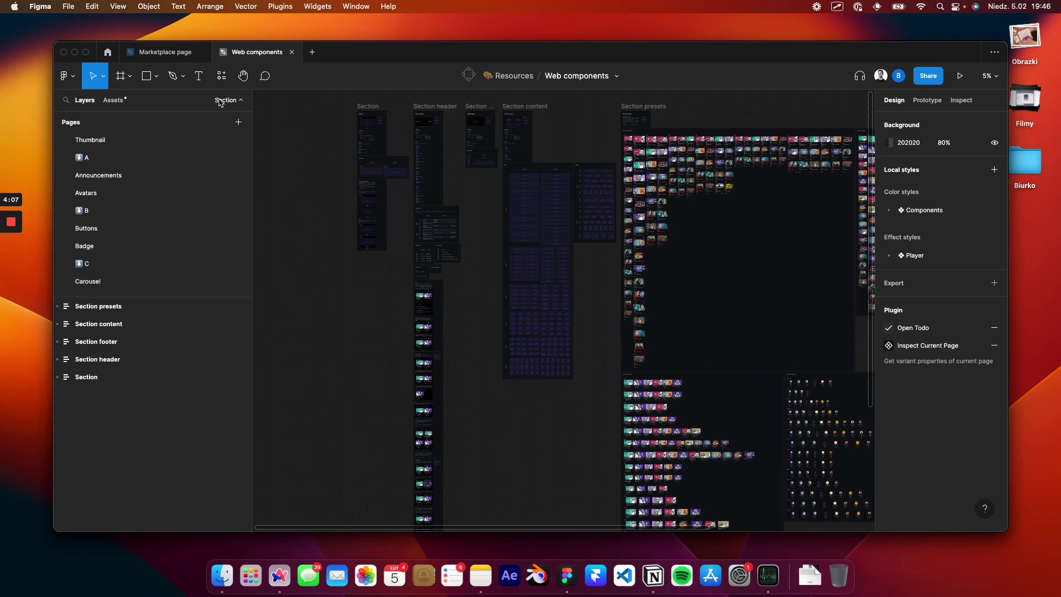
key("shift+i")
type("ta")
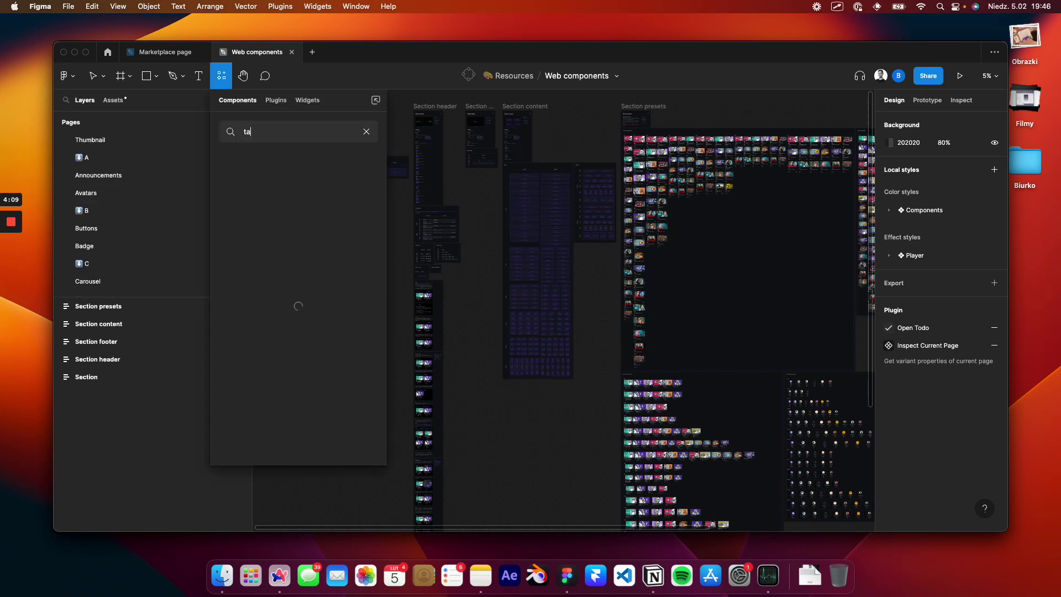
type("ble")
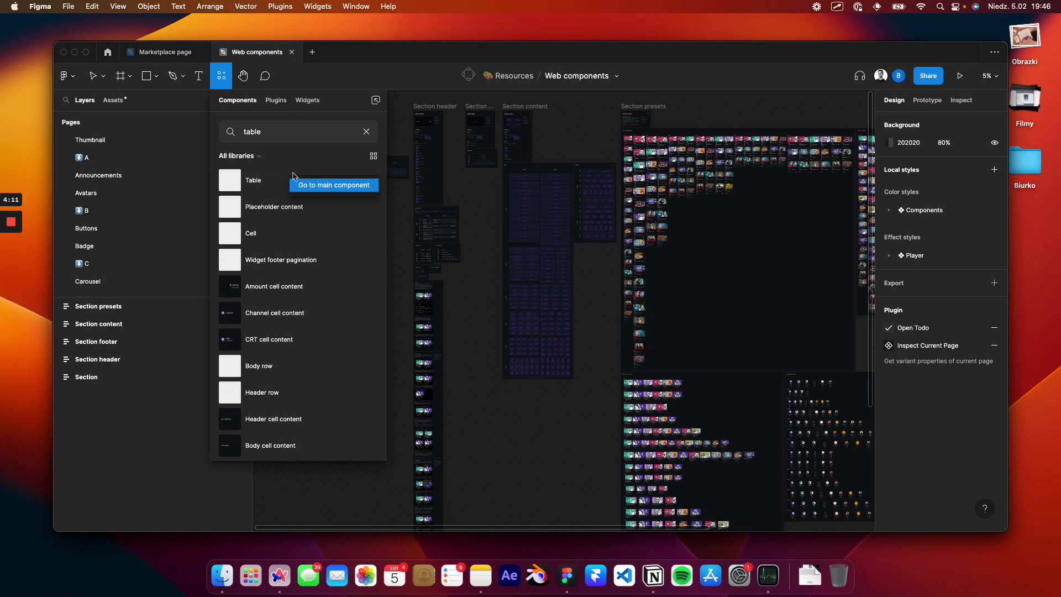
left_click(293, 176)
left_click(223, 78)
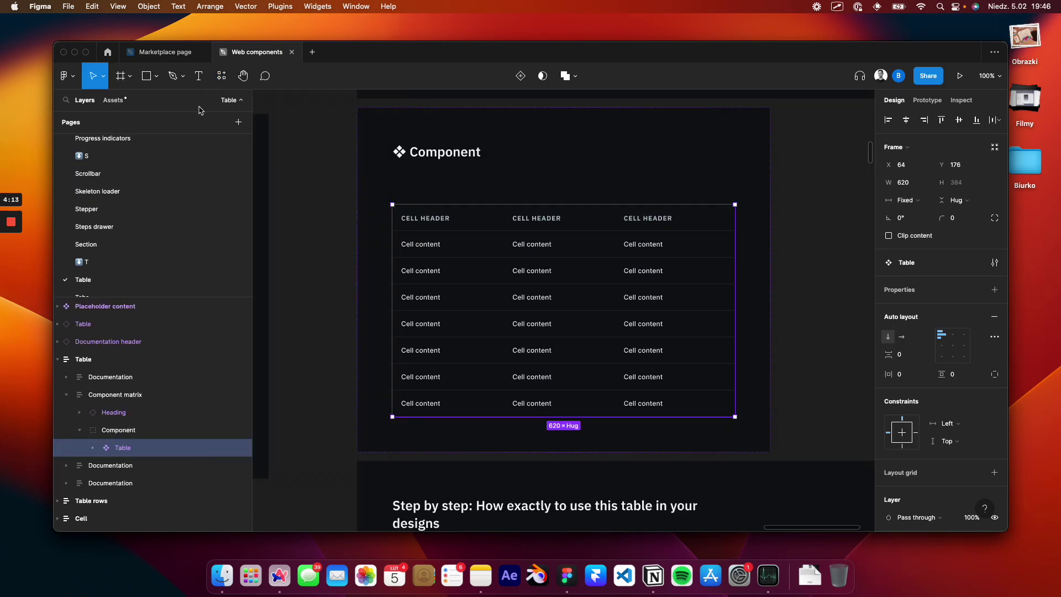
- In Marketplace page, drill into the CRT All Creator Tokens table and select its header row
left_click(165, 52)
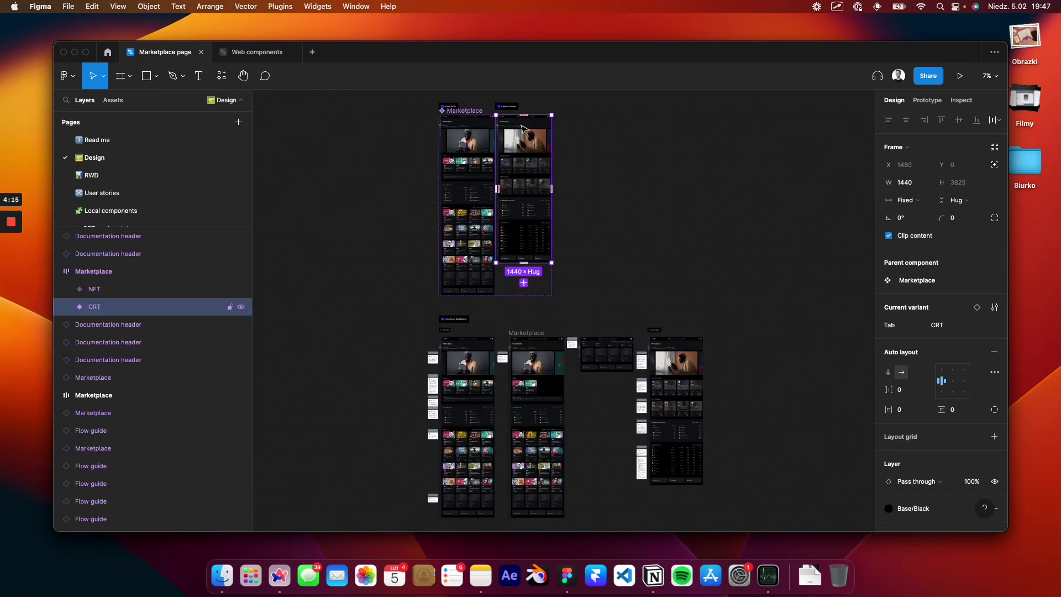
scroll(498, 133, "up", 5)
scroll(487, 133, "up", 6)
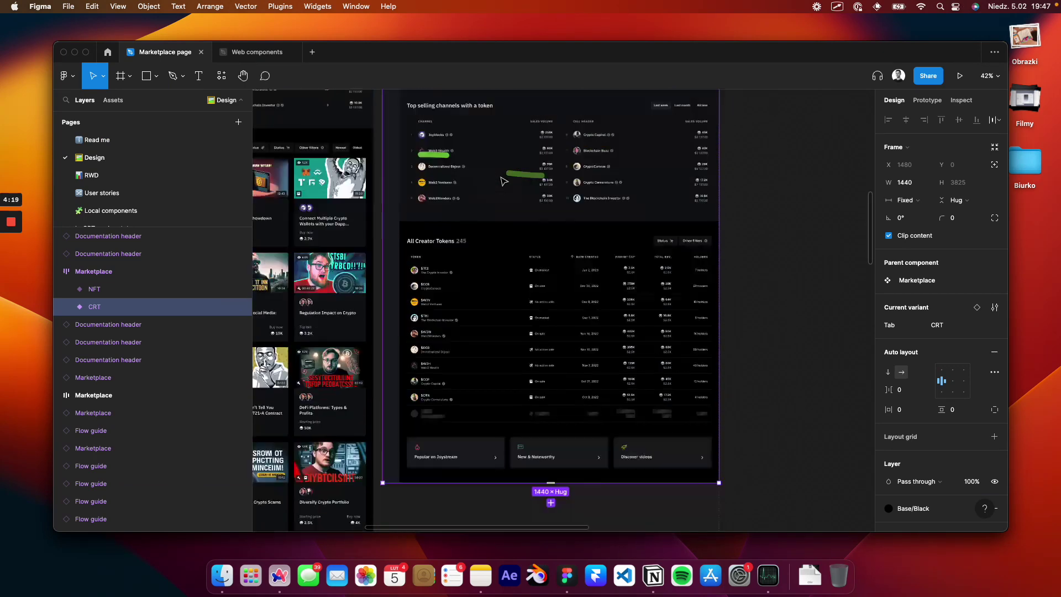
scroll(506, 221, "down", 10)
double_click(496, 274)
double_click(496, 274)
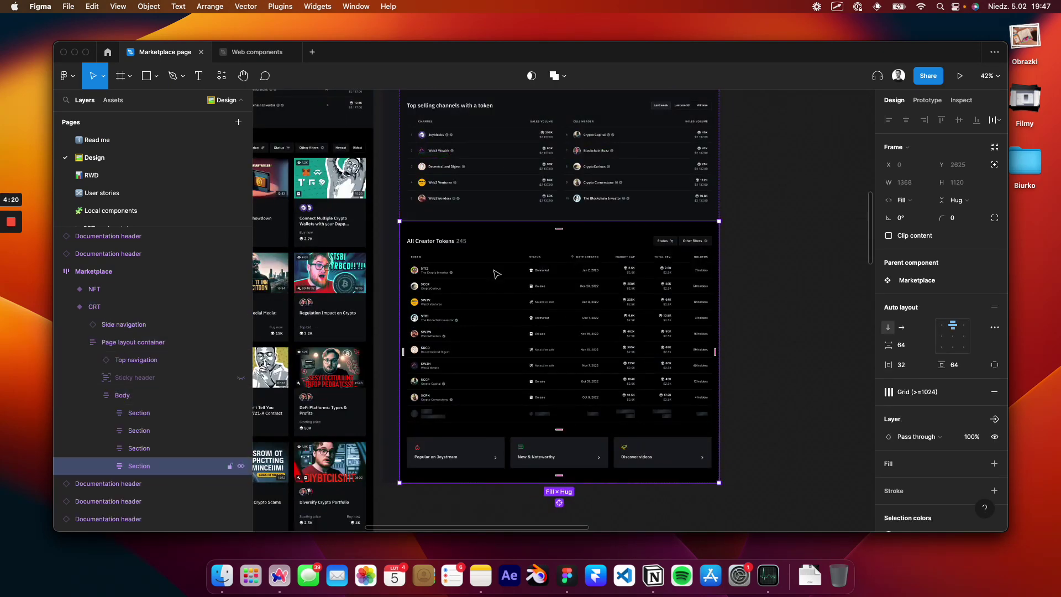
scroll(569, 274, "up", 4)
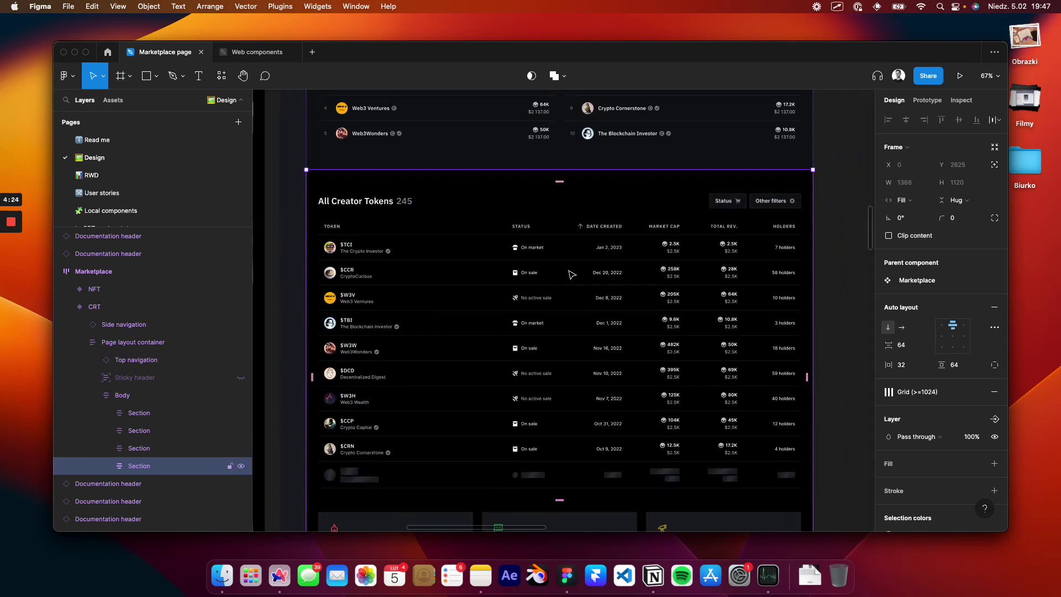
double_click(571, 274)
left_click(611, 226)
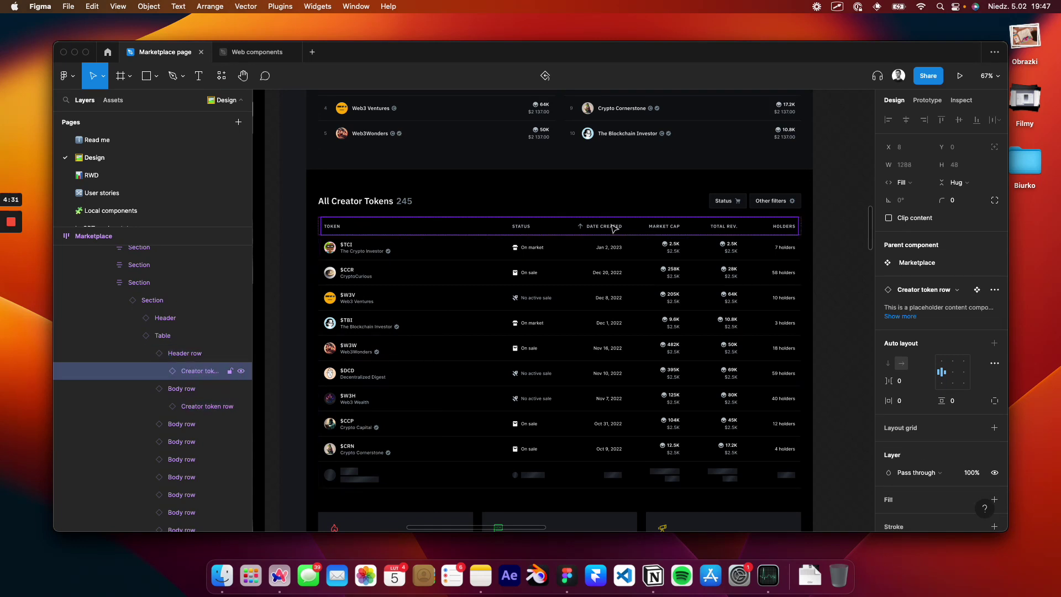
left_click(264, 53)
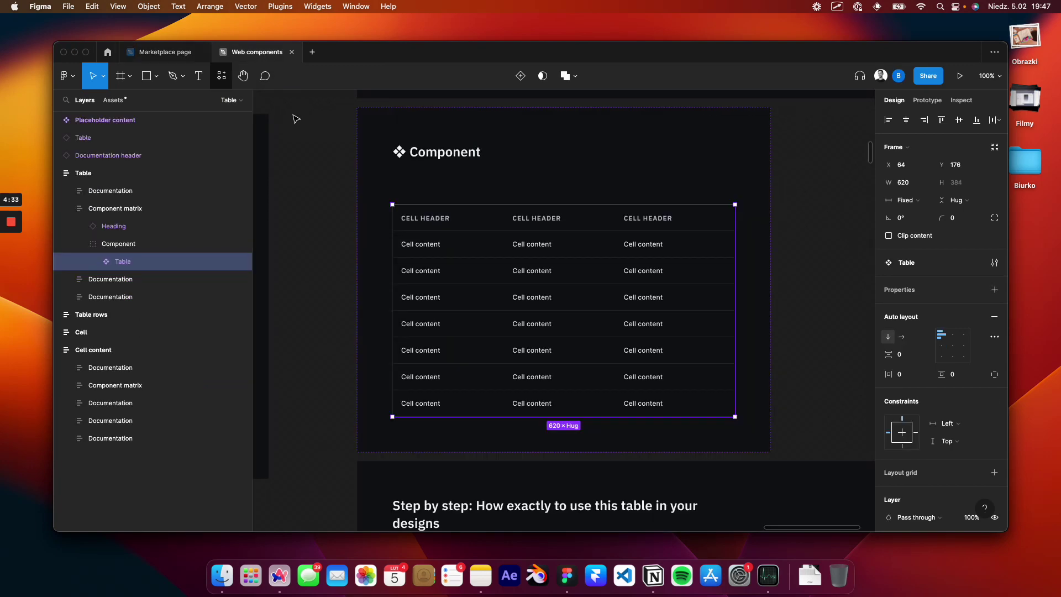
- Select the Cell content frame and its Header cell content component matrix
scroll(549, 240, "down", 10)
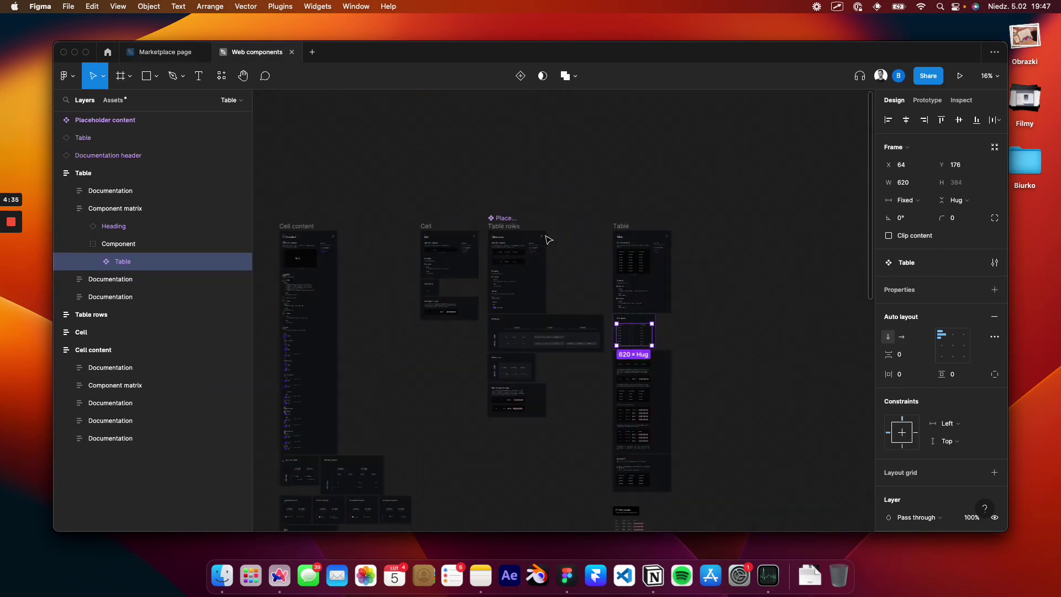
scroll(549, 239, "down", 5)
scroll(517, 351, "down", 5)
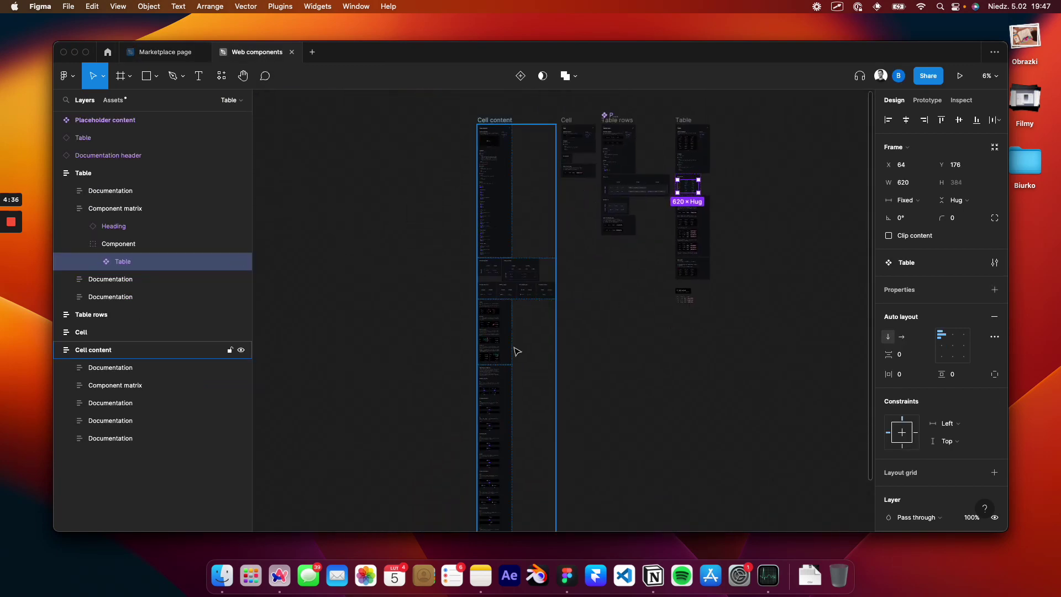
left_click(493, 122)
scroll(491, 121, "up", 5)
mouse_move(450, 139)
left_mouse_down()
mouse_move(454, 112)
mouse_move(550, 124)
left_mouse_up()
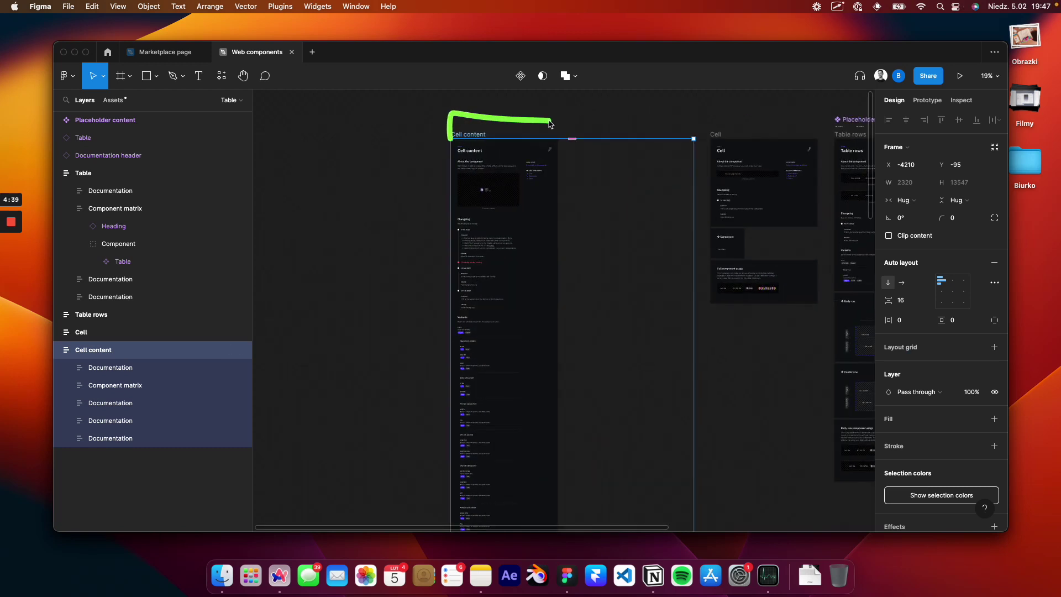
scroll(575, 214, "down", 10)
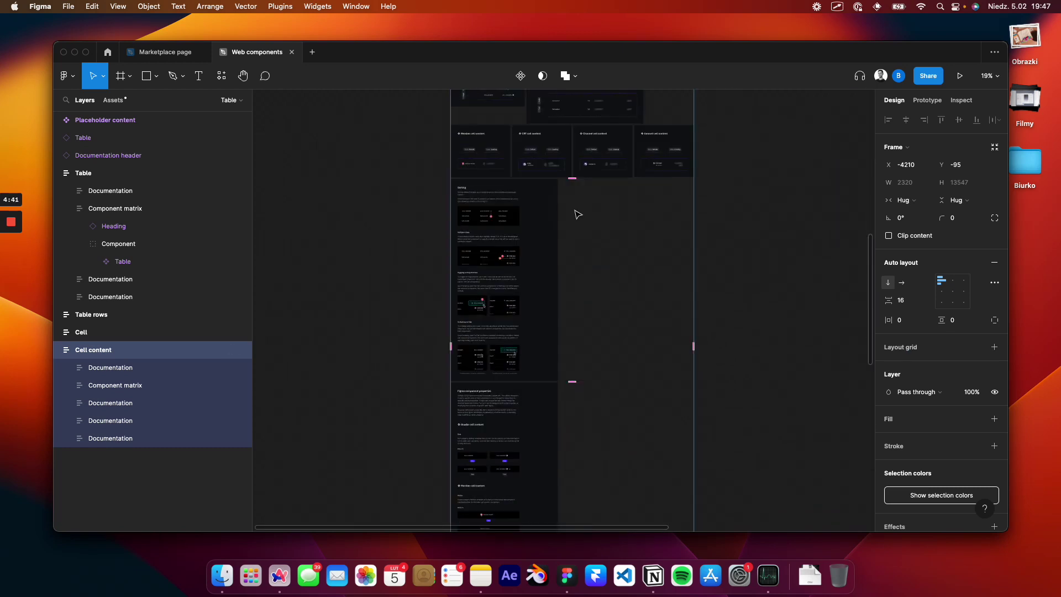
scroll(578, 214, "up", 5)
scroll(503, 148, "up", 5)
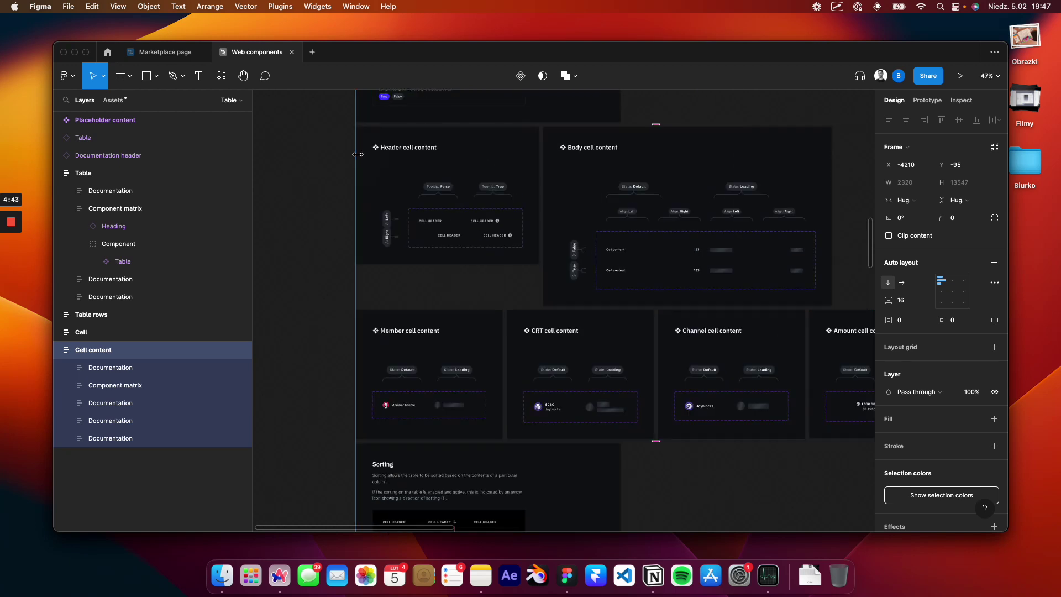
left_click(501, 150)
scroll(547, 227, "up", 2)
left_click(469, 220)
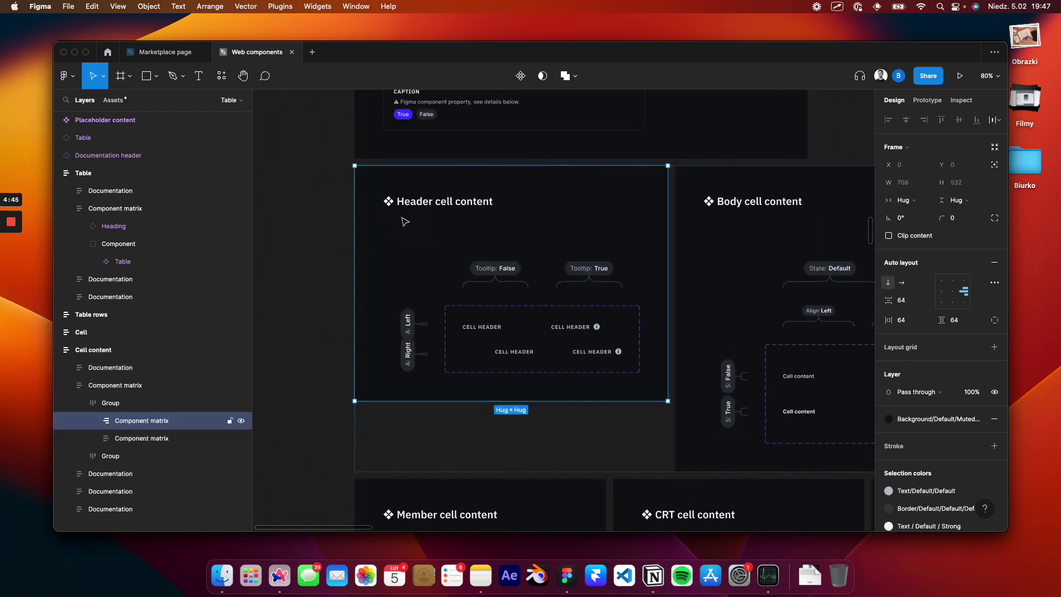
left_click_drag(394, 213, 488, 213)
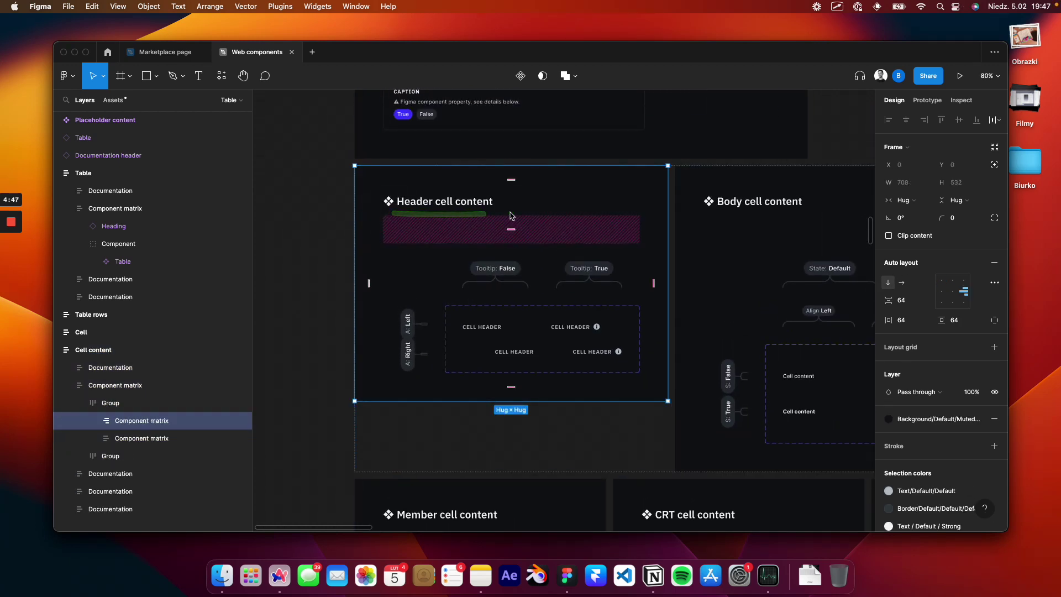
left_click_drag(498, 255, 505, 253)
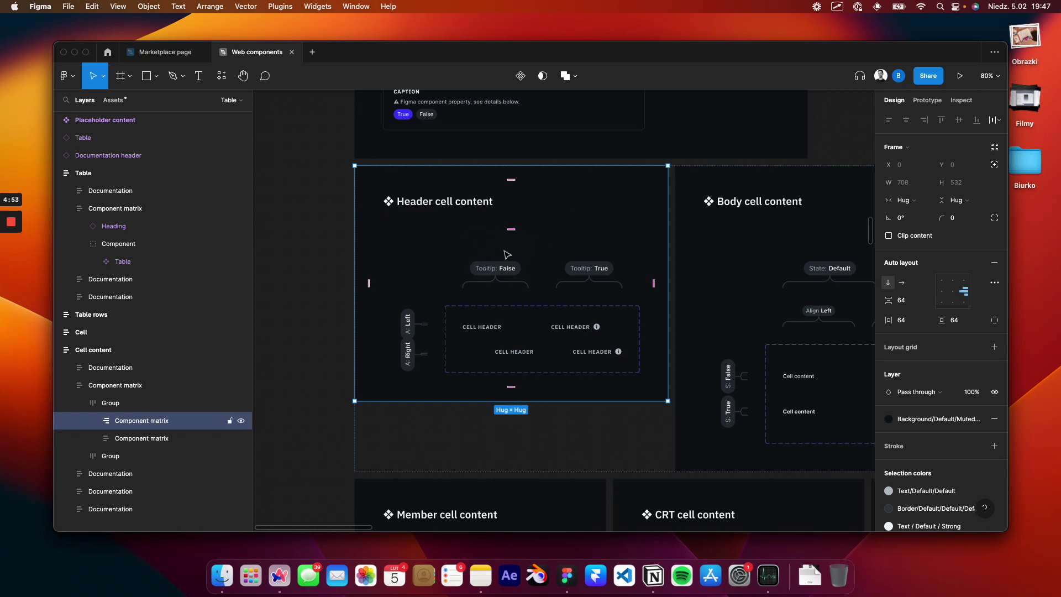
- Select the Sorting Documentation frame and scroll through multiple values, toggling and activating sorting
scroll(507, 255, "down", 10)
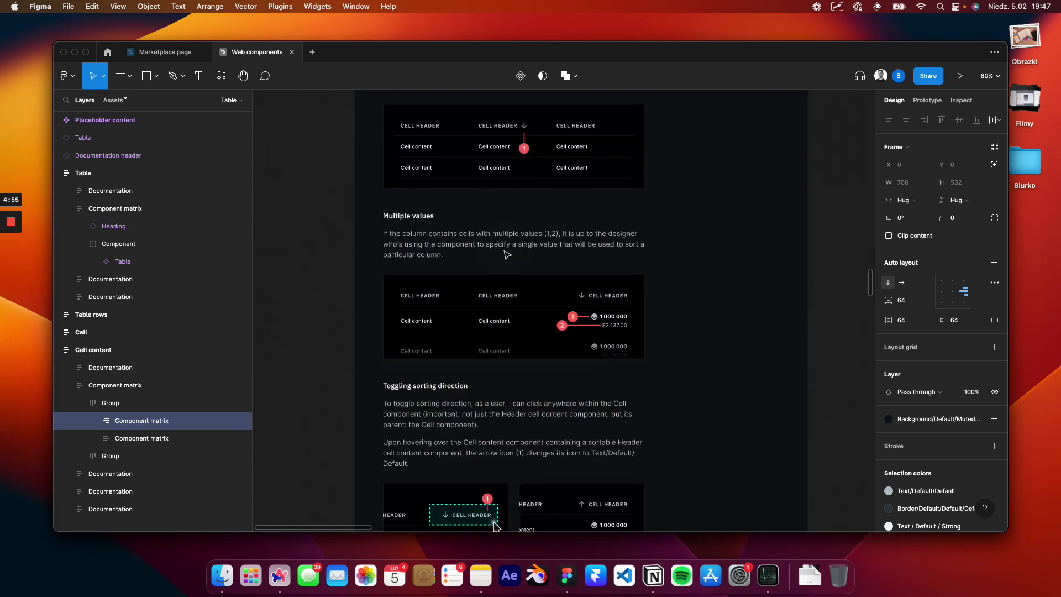
scroll(508, 255, "up", 3)
scroll(508, 255, "down", 2)
left_click(512, 303)
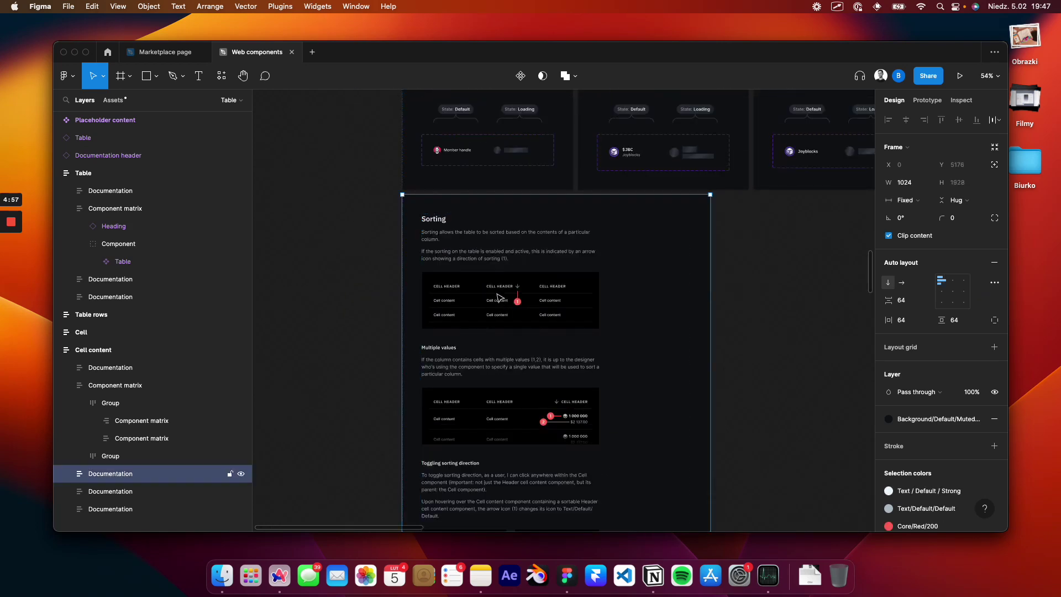
scroll(525, 293, "up", 2)
scroll(535, 283, "right", 2)
scroll(535, 284, "down", 1)
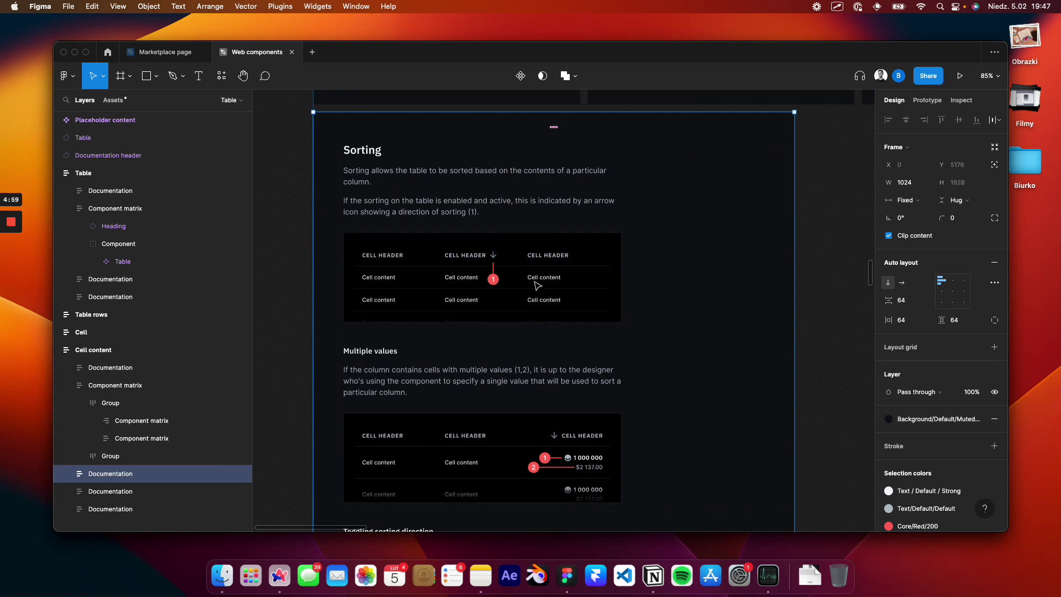
scroll(537, 285, "down", 3)
scroll(538, 285, "down", 3)
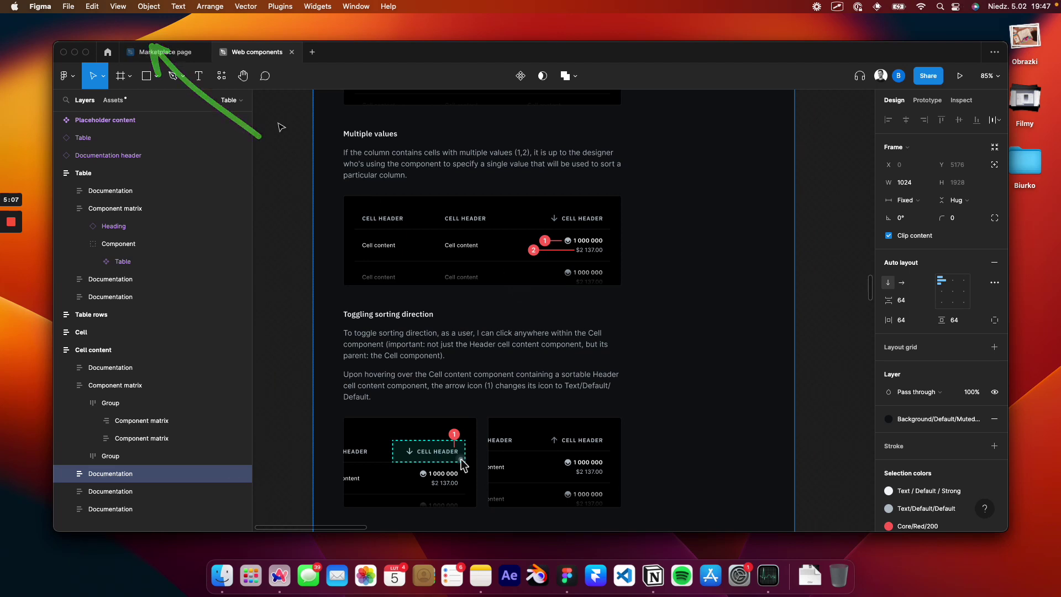
scroll(456, 268, "down", 5)
scroll(456, 269, "down", 5)
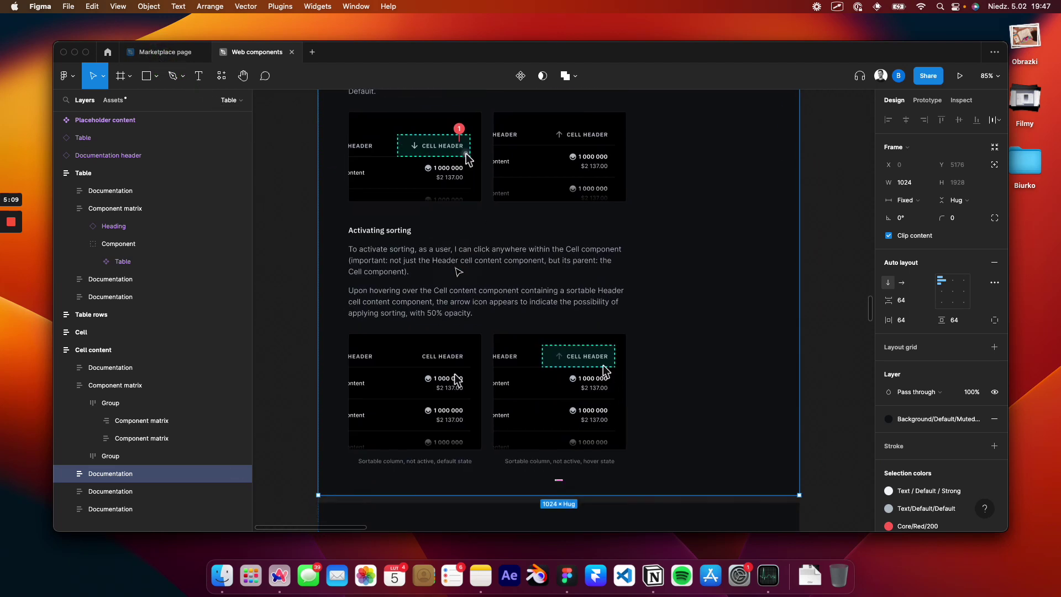
scroll(454, 269, "up", 1)
scroll(454, 270, "up", 6)
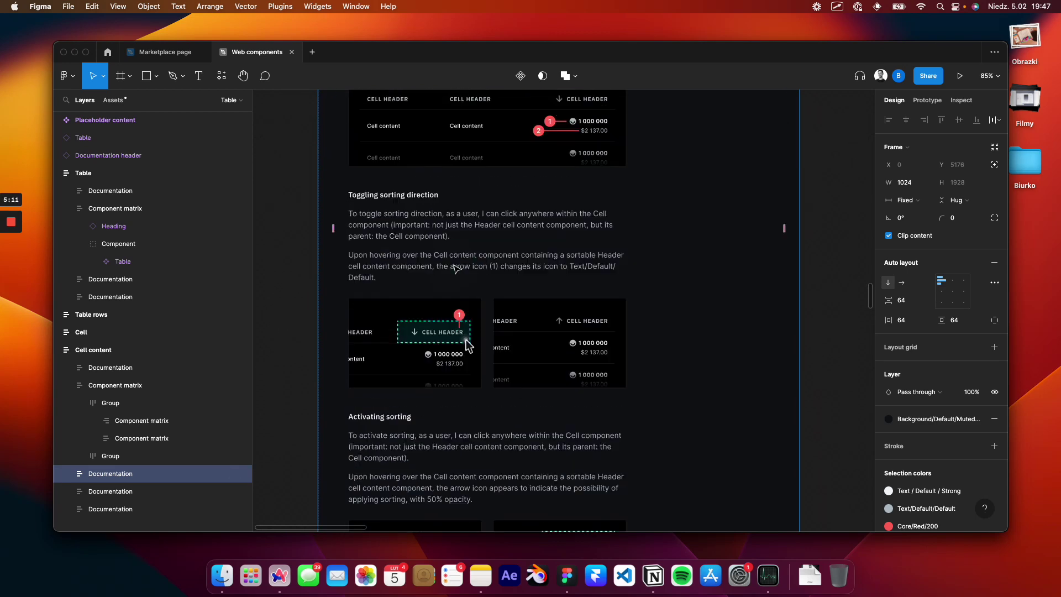
scroll(456, 270, "down", 6)
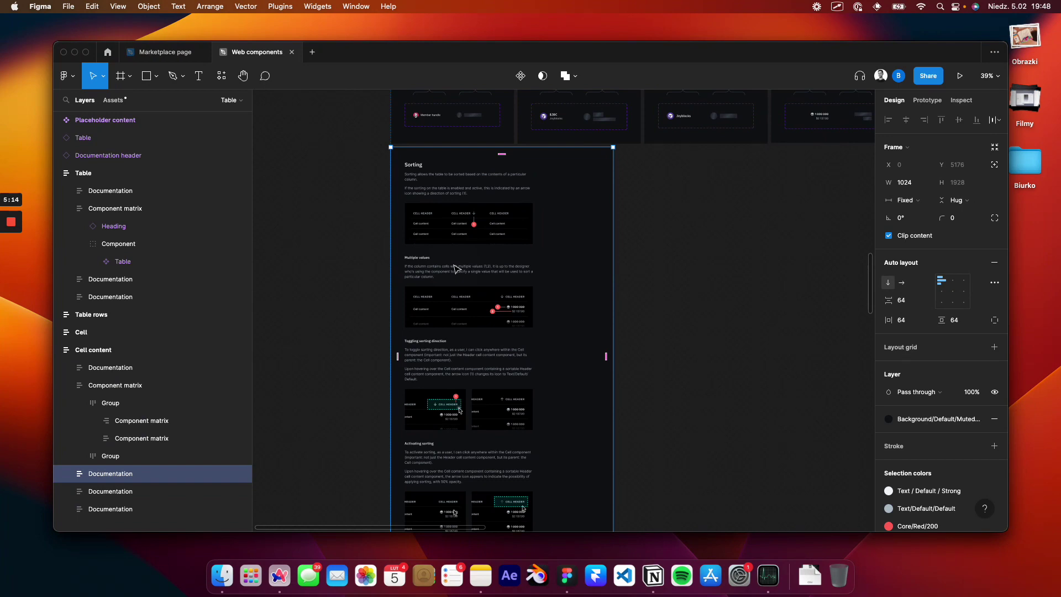
left_click(161, 56)
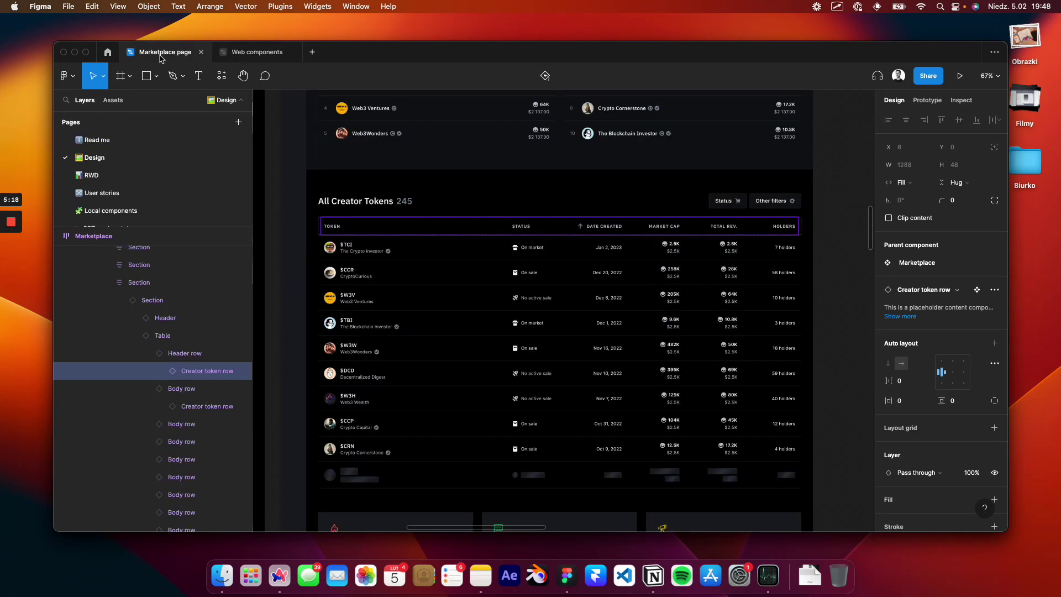
scroll(692, 202, "down", 5)
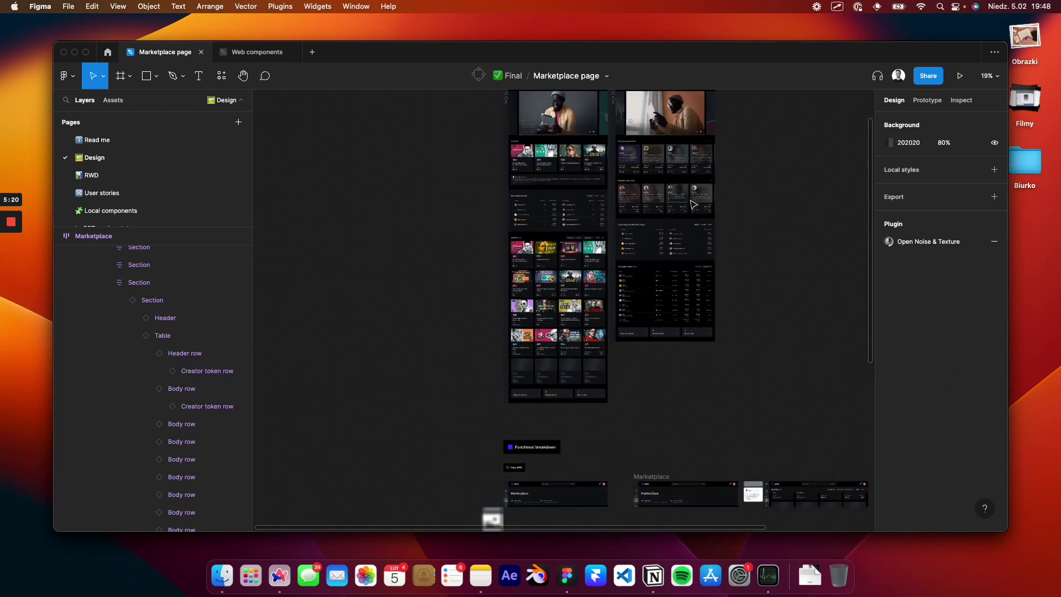
scroll(693, 205, "down", 3)
mouse_move(254, 107)
left_mouse_down()
mouse_move(246, 75)
mouse_move(276, 92)
left_mouse_up()
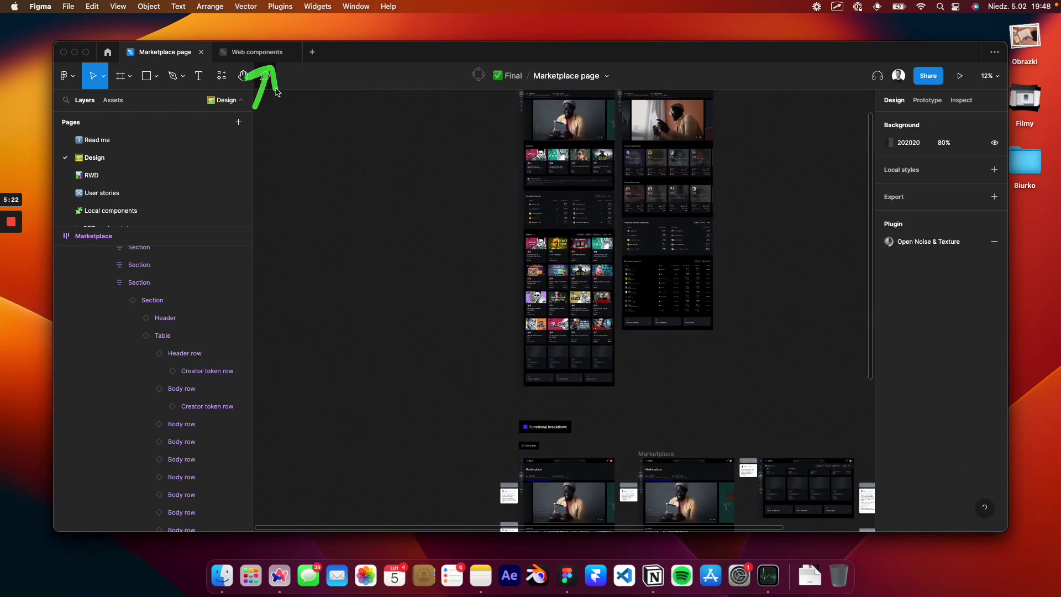
scroll(474, 161, "right", 4)
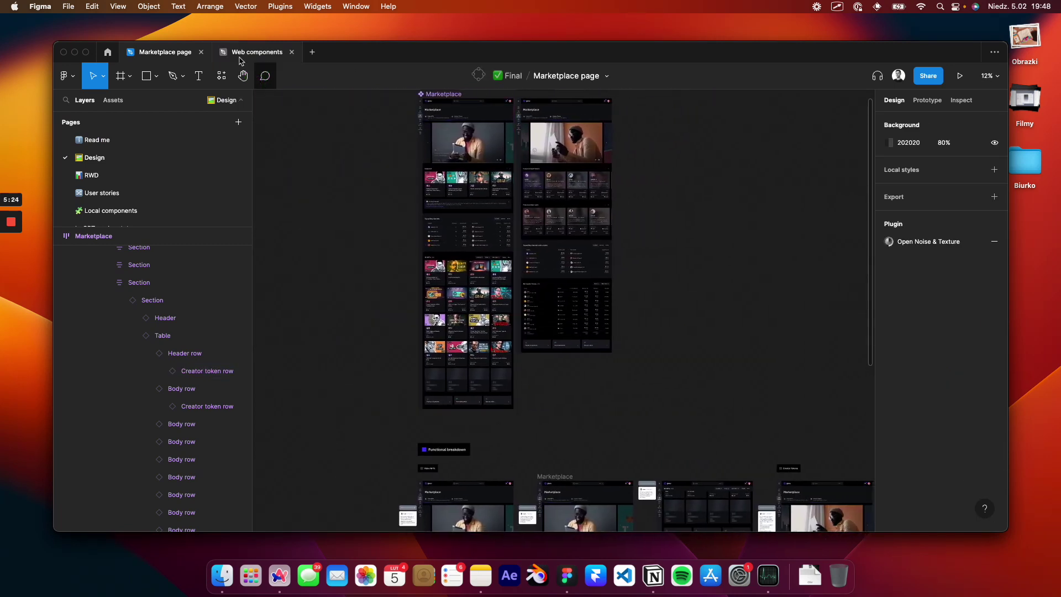
left_click(242, 58)
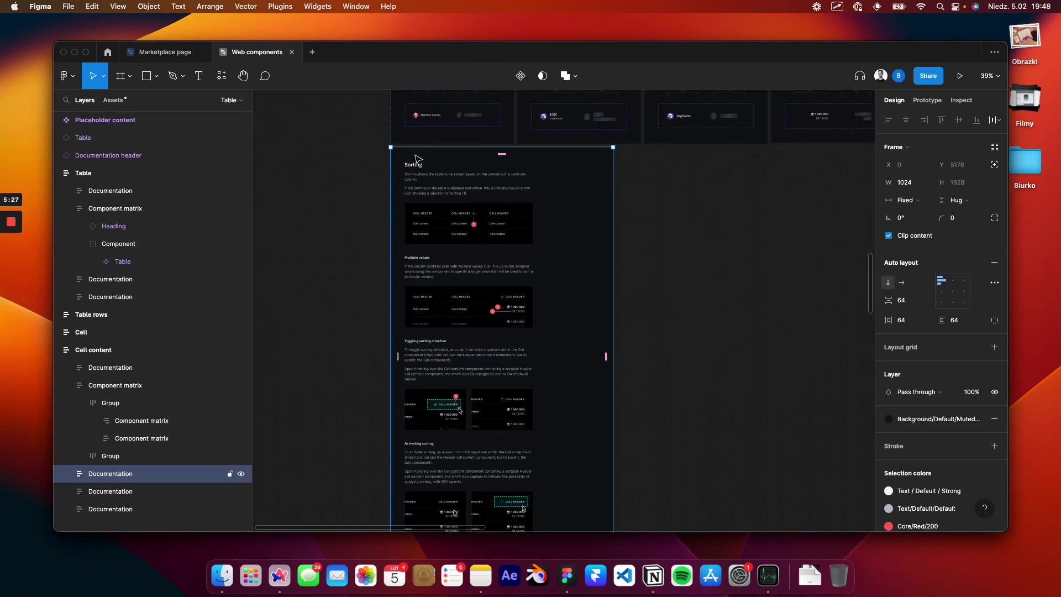
left_click_drag(349, 151, 393, 169)
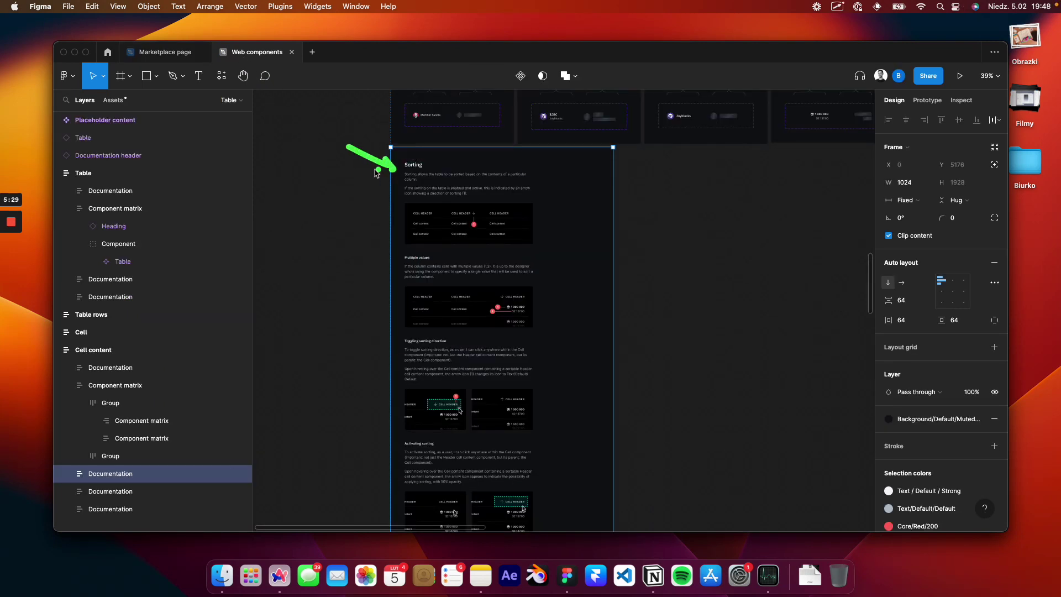
left_click(182, 60)
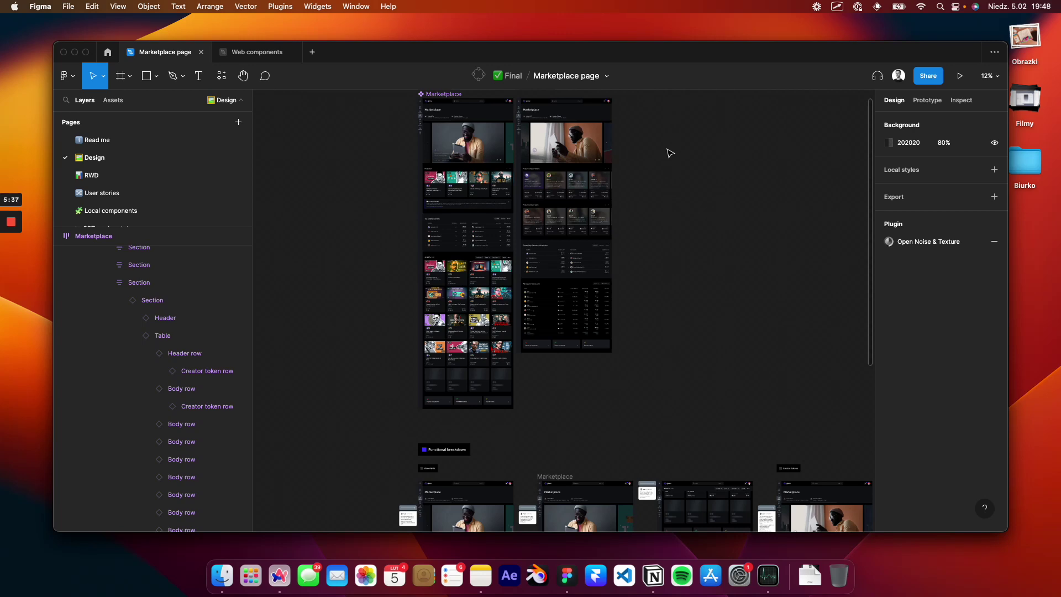
- Fit all Design page frames into view, review GitHub issue #3596's blocking dependencies, then return to Figma
key("shift+1")
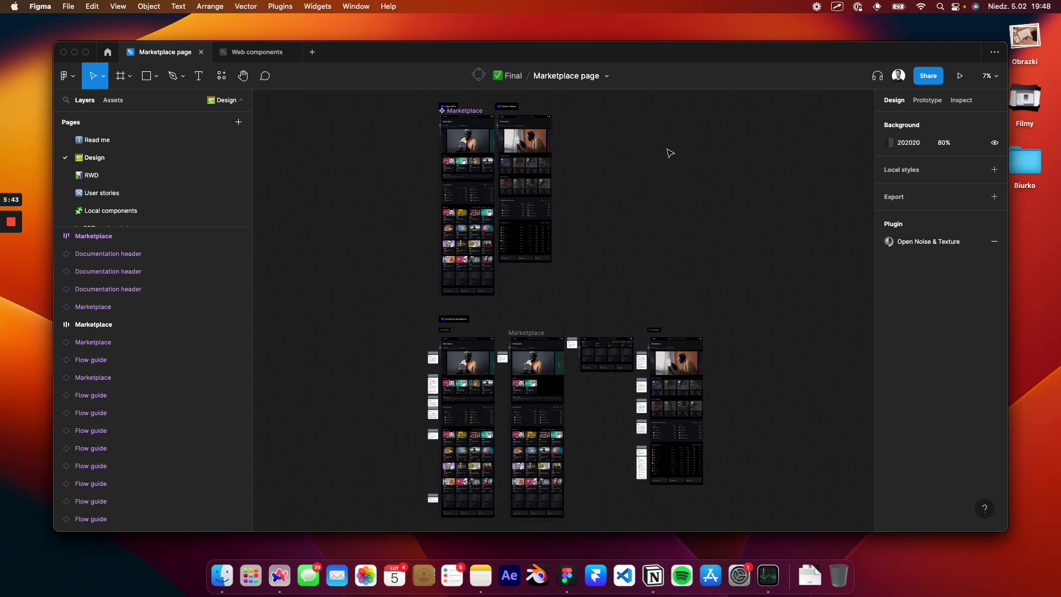
key("super+Tab")
mouse_move(254, 233)
left_mouse_down()
mouse_move(209, 255)
mouse_move(218, 409)
mouse_move(265, 419)
left_mouse_up()
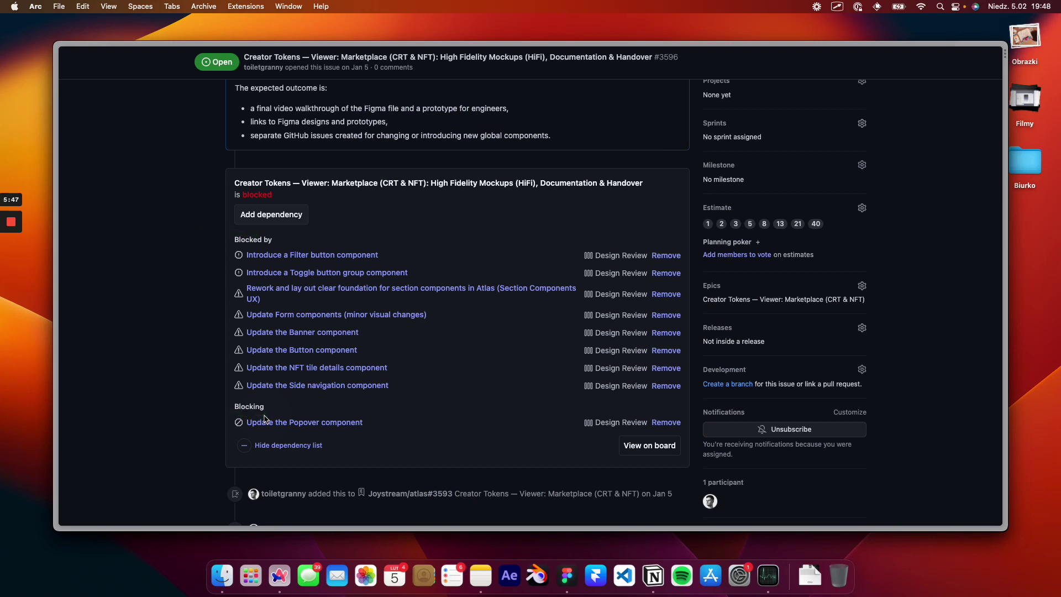
key("super+Tab")
key("super+Tab")
key("super+Tab")
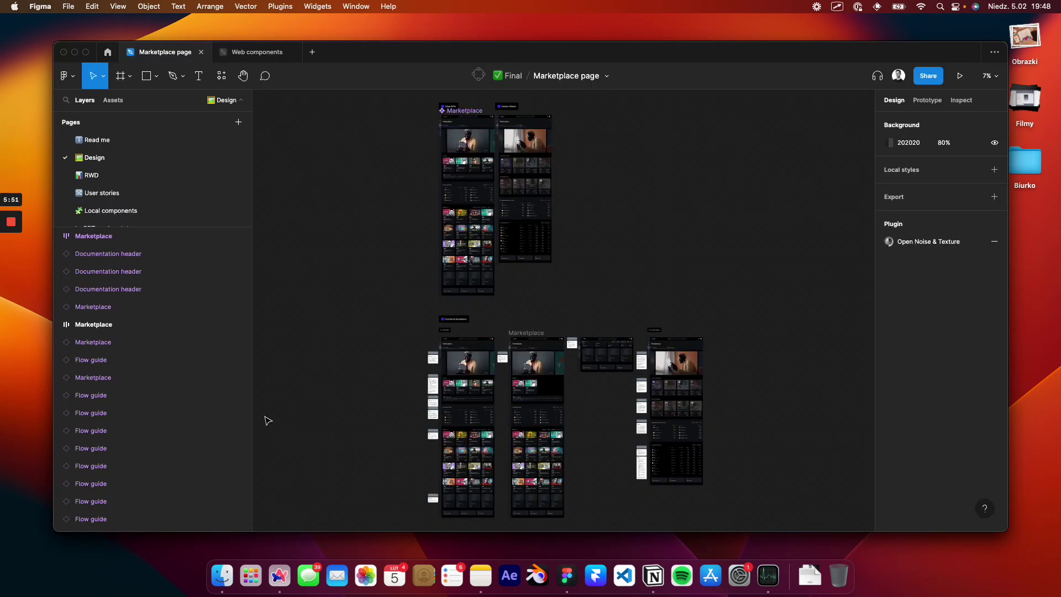
- Scroll the canvas to the Functional breakdown section and circle it
scroll(450, 115, "up", 5)
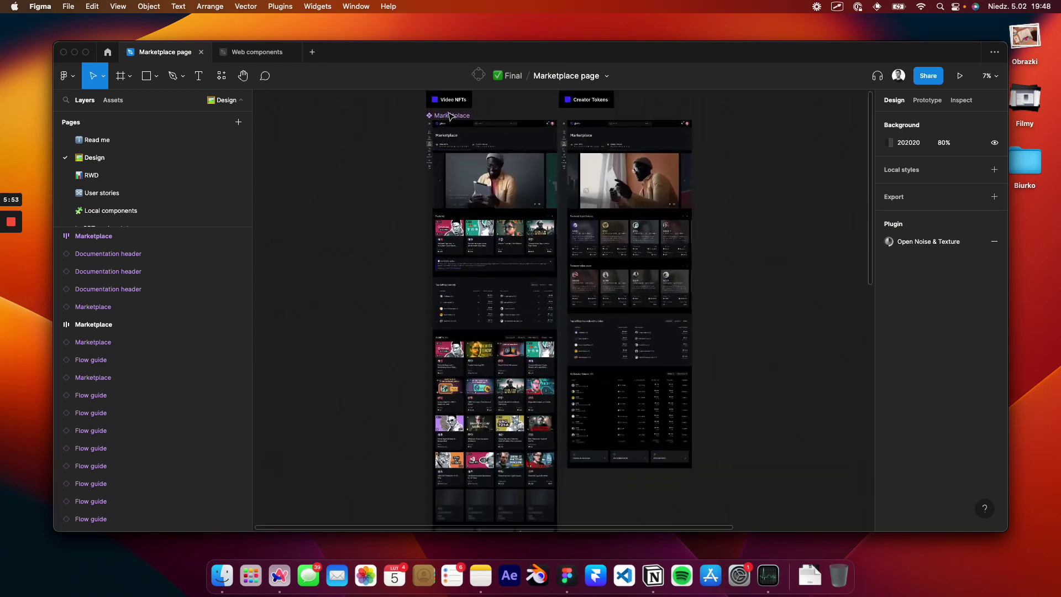
scroll(479, 153, "up", 5)
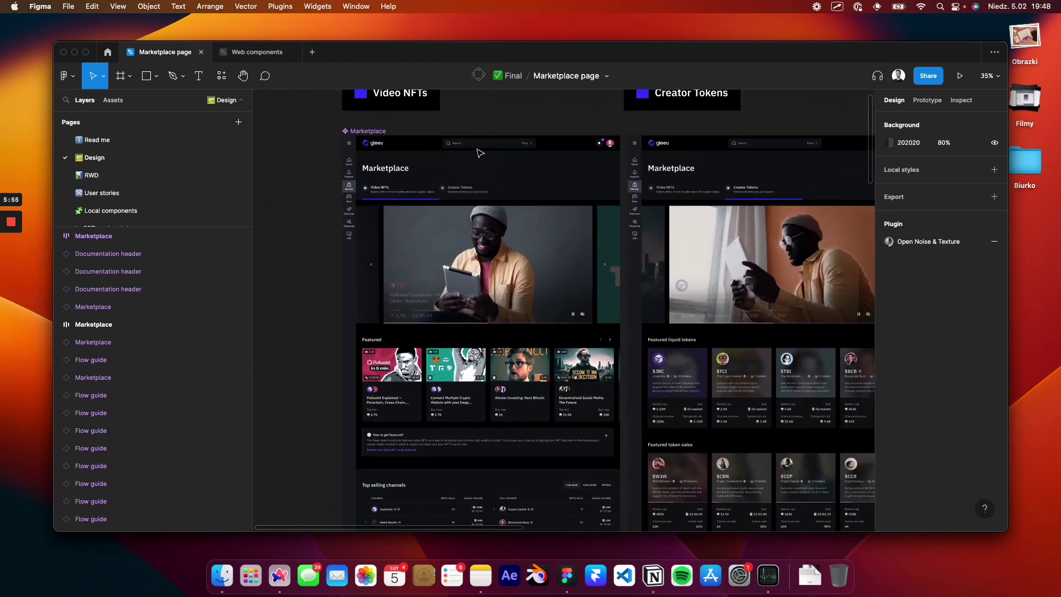
scroll(479, 152, "up", 1)
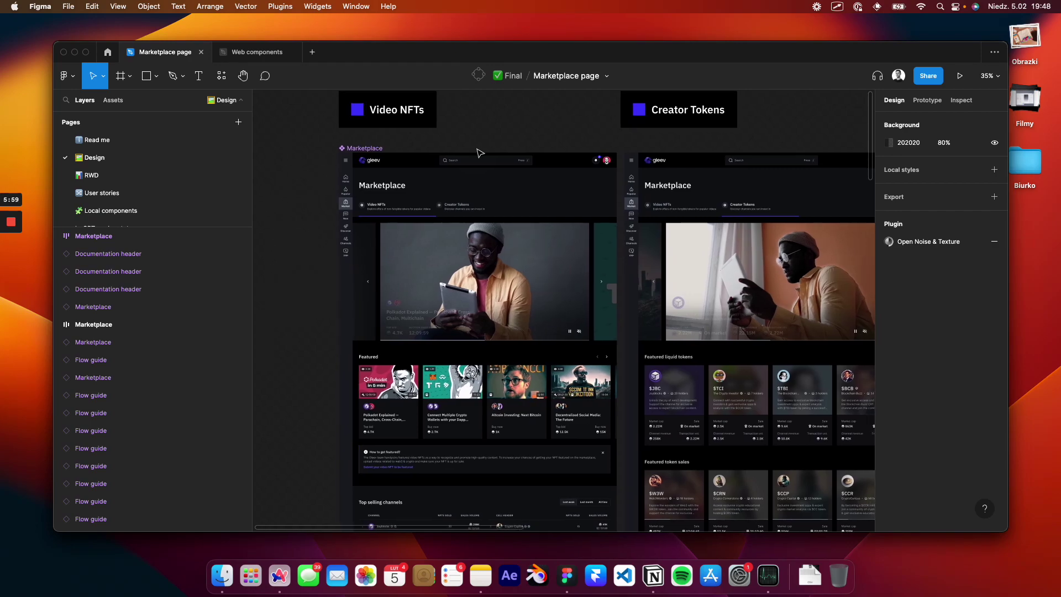
scroll(479, 152, "down", 15)
scroll(478, 152, "down", 10)
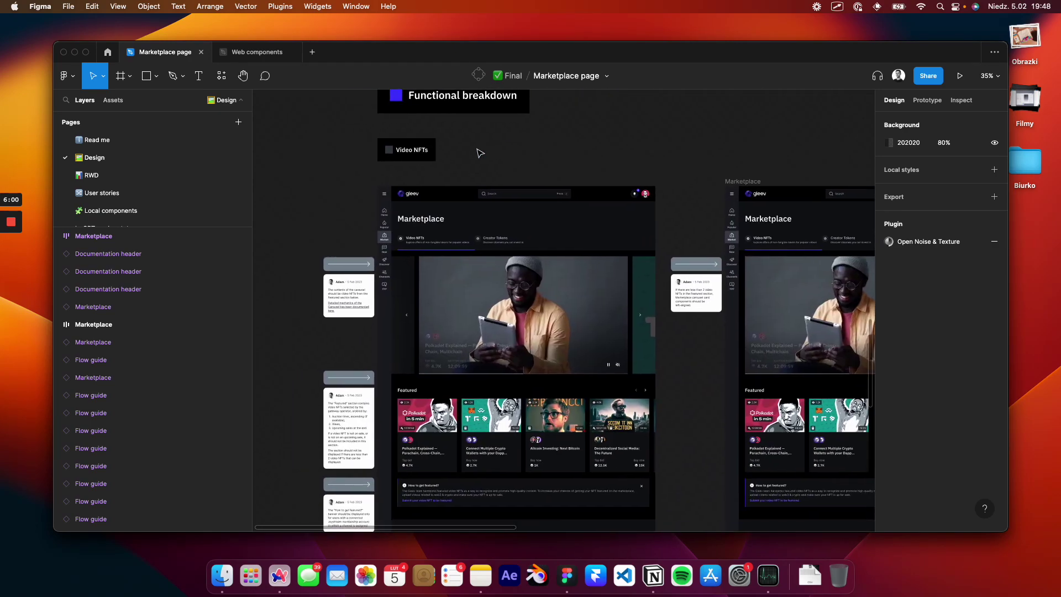
scroll(479, 152, "up", 15)
scroll(476, 153, "up", 3)
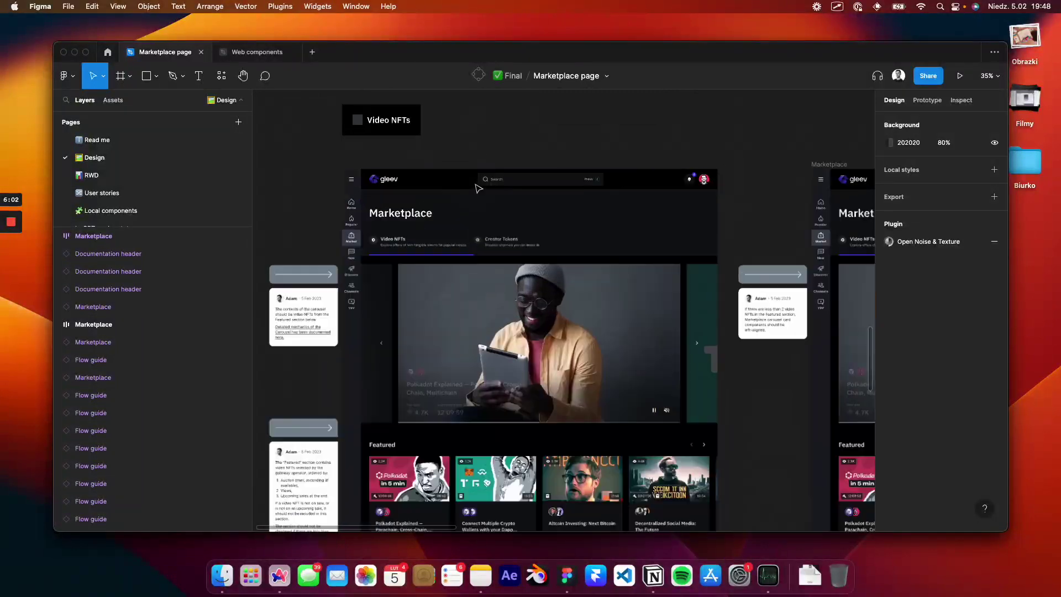
scroll(476, 185, "down", 5)
scroll(479, 189, "down", 2)
mouse_move(418, 153)
left_mouse_down()
mouse_move(422, 115)
mouse_move(513, 118)
mouse_move(520, 147)
left_mouse_up()
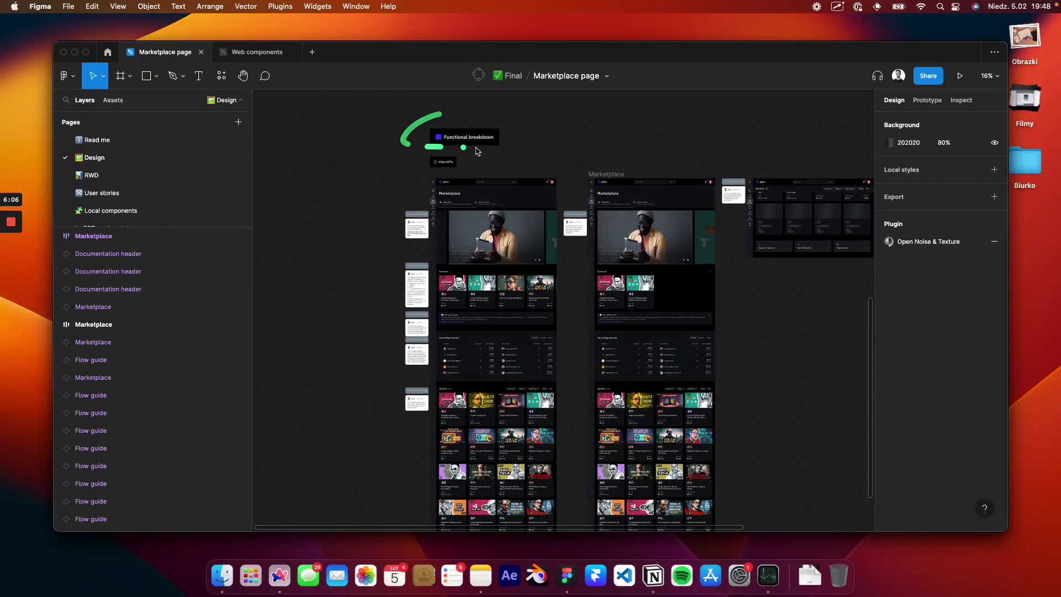
- Mark the RWD page in the pages list and the flow comment cards beside the frame
scroll(486, 150, "up", 5)
scroll(488, 240, "up", 8)
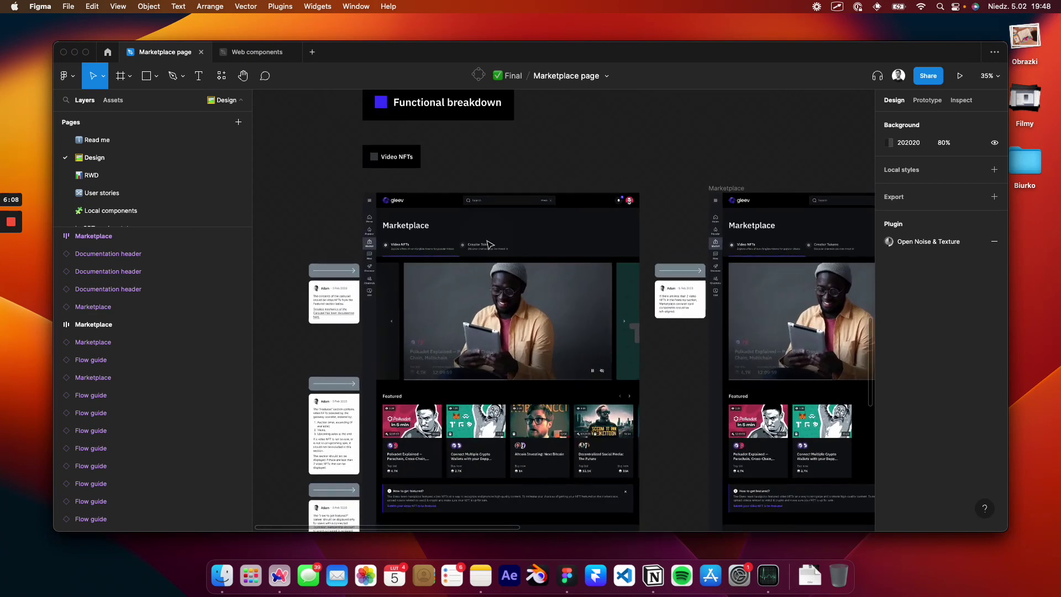
left_click_drag(89, 166, 122, 169)
scroll(490, 237, "down", 10)
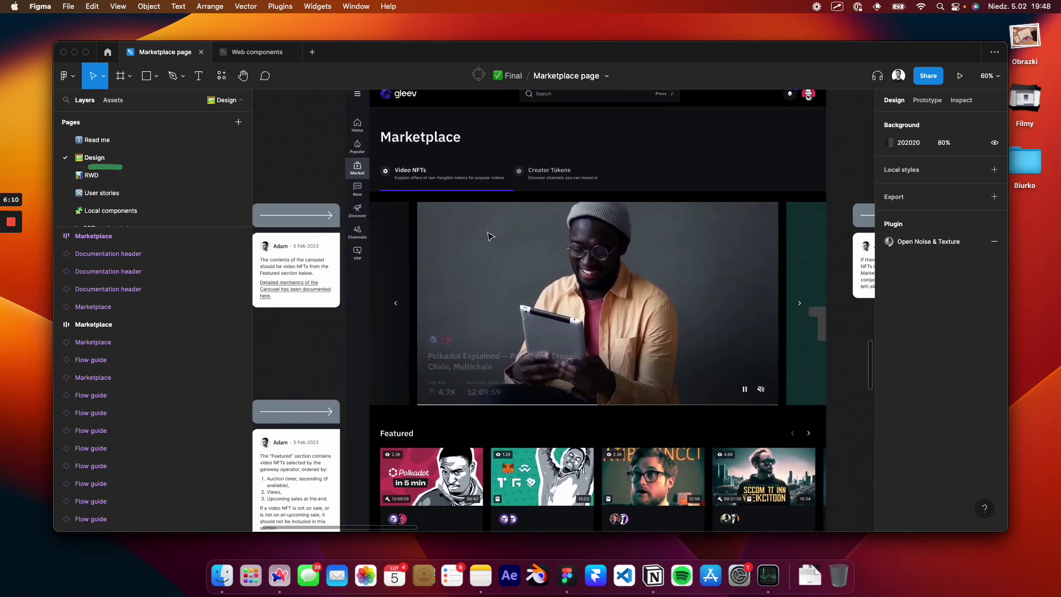
scroll(489, 236, "down", 3)
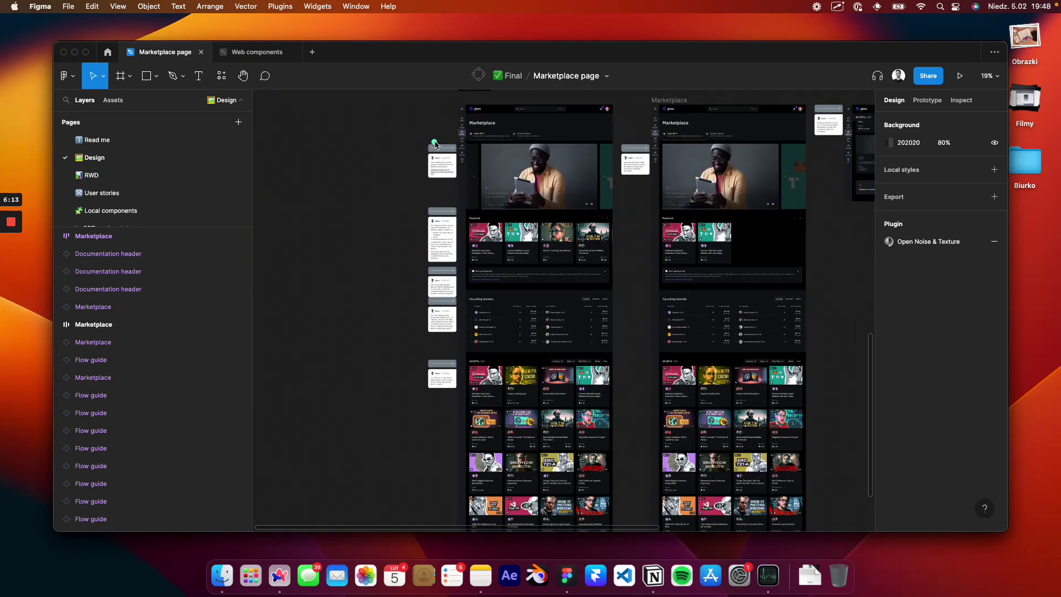
mouse_move(432, 137)
left_mouse_down()
mouse_move(413, 136)
mouse_move(421, 412)
left_mouse_up()
scroll(425, 207, "right", 3)
scroll(426, 208, "up", 2)
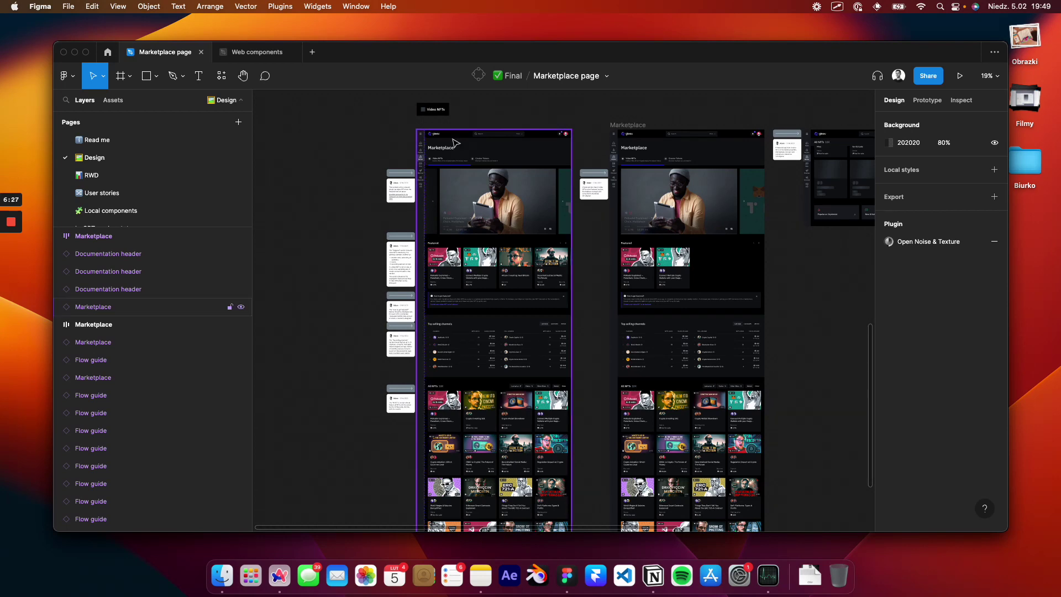
scroll(429, 207, "up", 10)
- Hide the UI, view the Marketplace frame at 100%, and switch between the Video NFTs and Creator Tokens tabs
key("super+backslash")
key("shift+0")
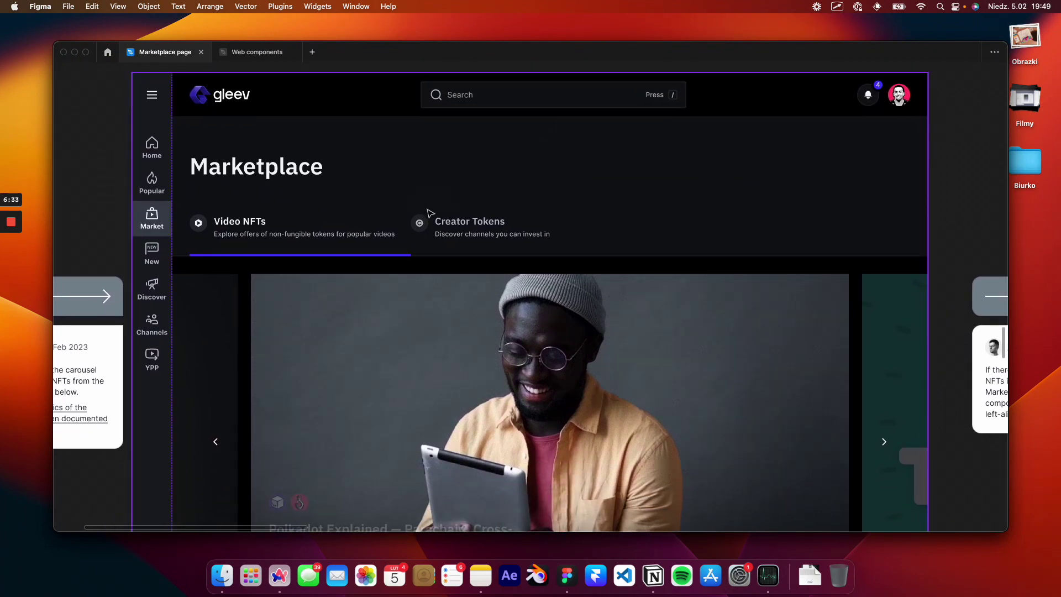
left_click(334, 235)
left_click(463, 236)
scroll(442, 218, "down", 5)
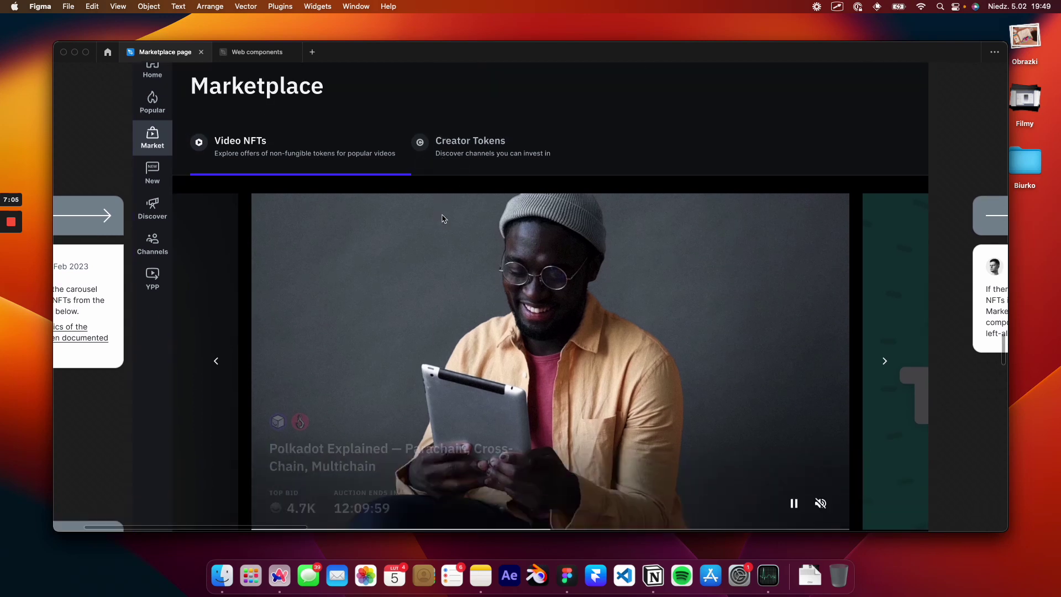
scroll(442, 218, "up", 2)
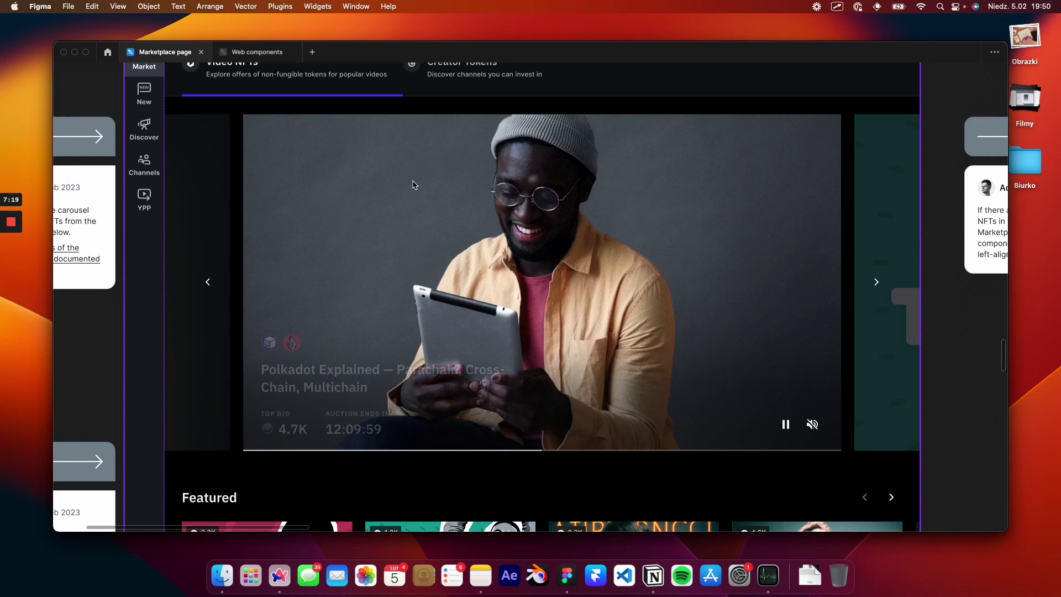
- Scroll through the Marketplace frame, pointing out the Featured section heading and the hero progress bar
scroll(413, 184, "down", 5)
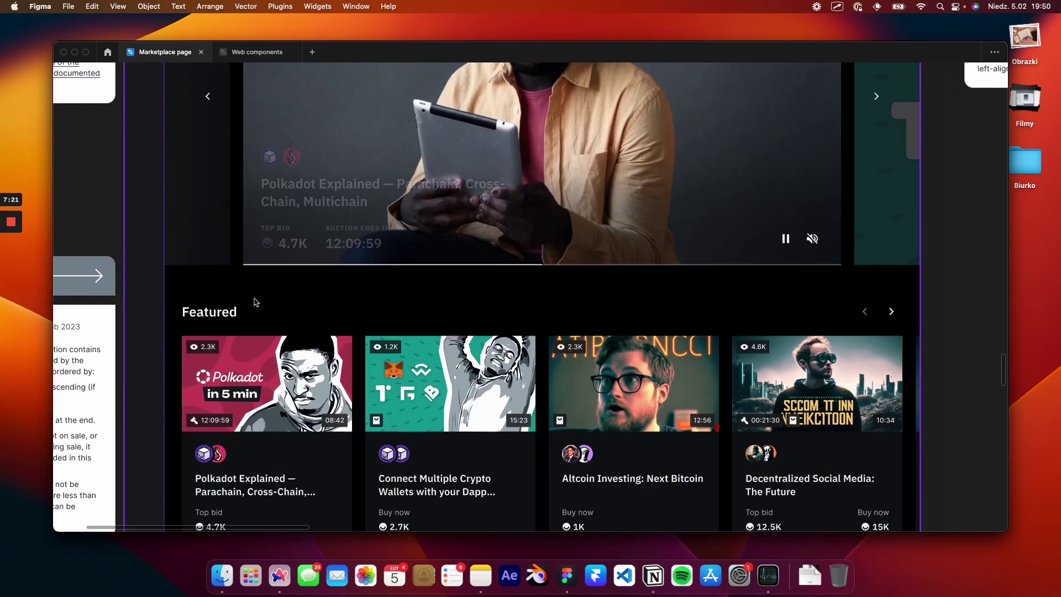
left_click(286, 278)
scroll(286, 279, "down", 2)
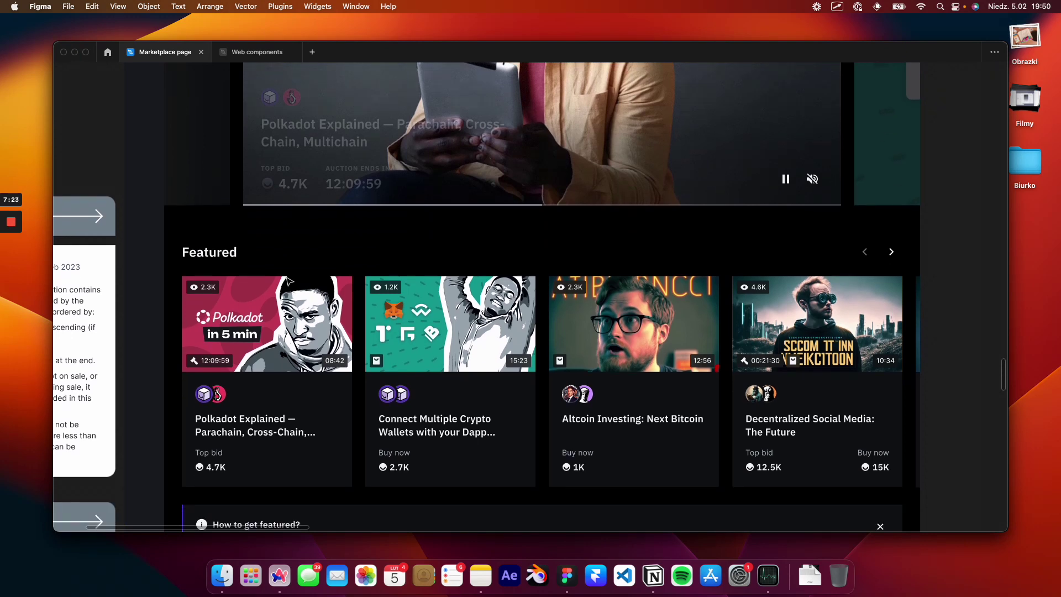
scroll(286, 278, "down", 2)
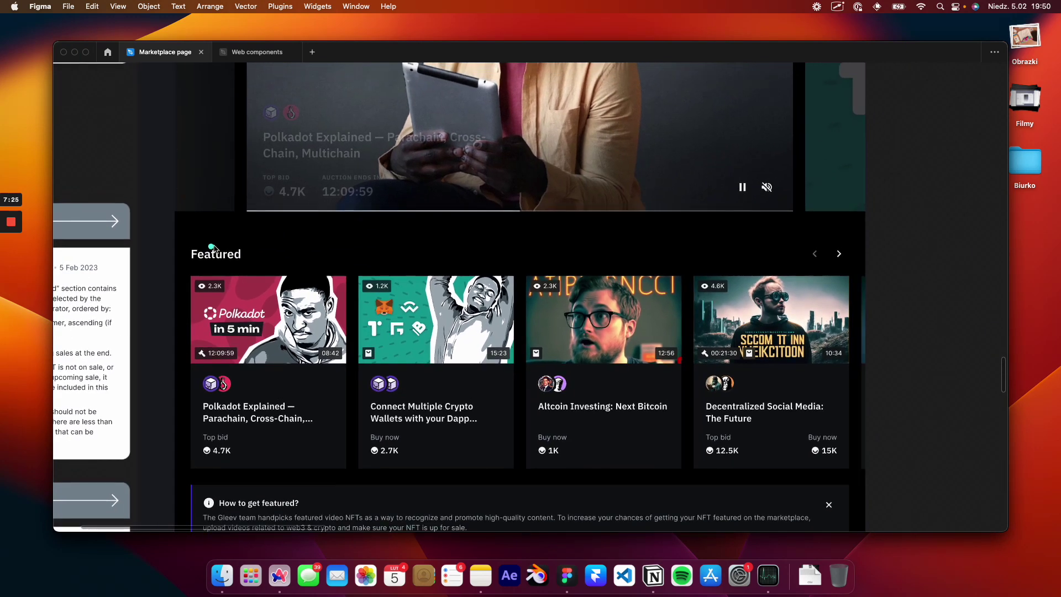
mouse_move(272, 217)
left_mouse_down()
mouse_move(244, 244)
mouse_move(279, 247)
left_mouse_up()
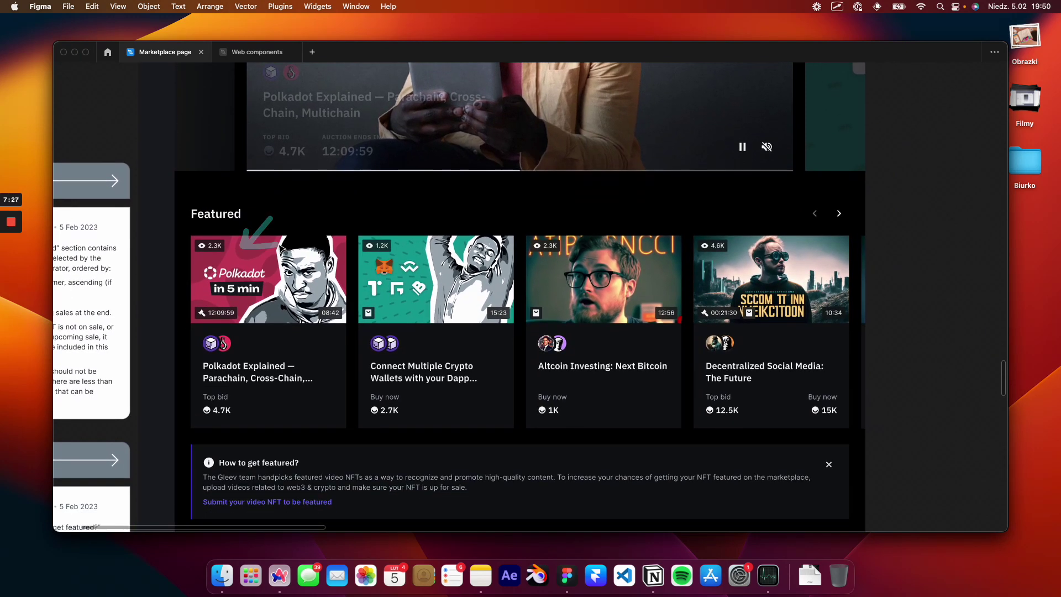
scroll(280, 247, "down", 1)
mouse_move(170, 308)
left_mouse_down()
mouse_move(180, 199)
mouse_move(334, 195)
left_mouse_up()
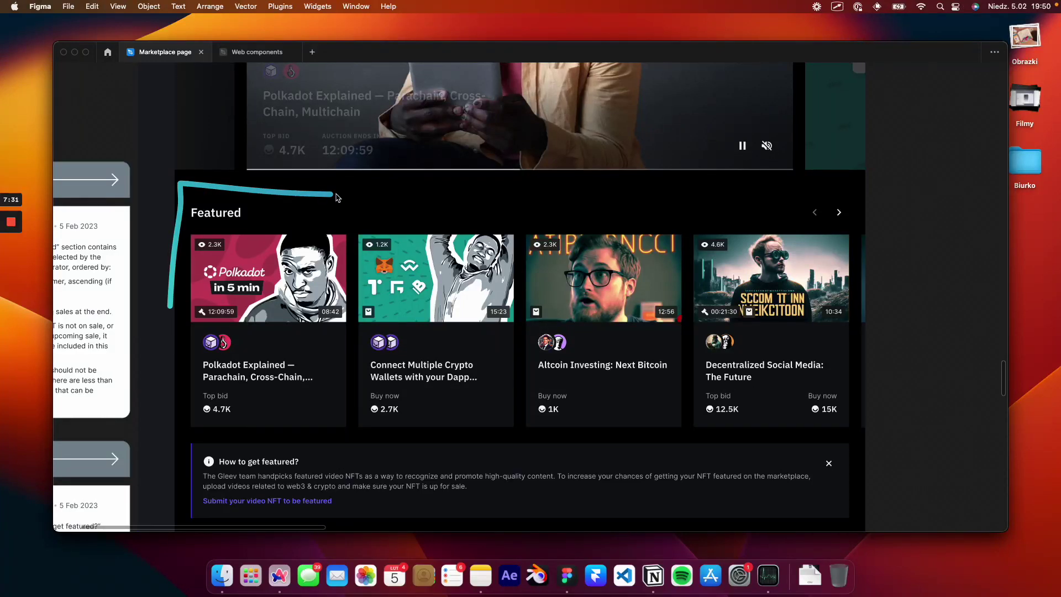
scroll(337, 198, "up", 3)
mouse_move(313, 320)
left_mouse_down()
mouse_move(354, 268)
mouse_move(358, 297)
left_mouse_up()
scroll(359, 297, "up", 2)
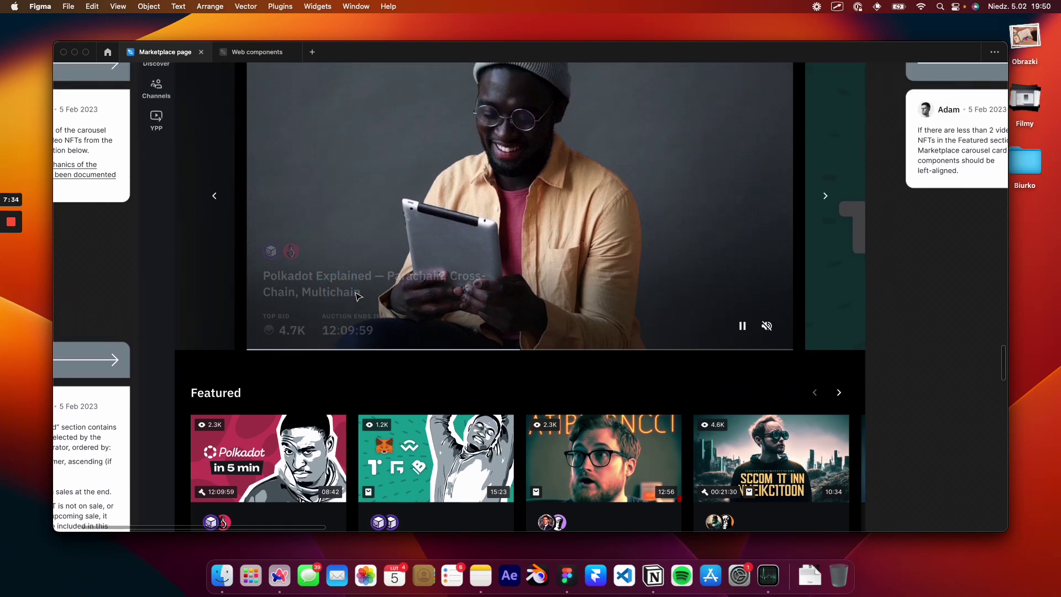
mouse_move(287, 403)
left_mouse_down()
mouse_move(309, 366)
mouse_move(347, 378)
left_mouse_up()
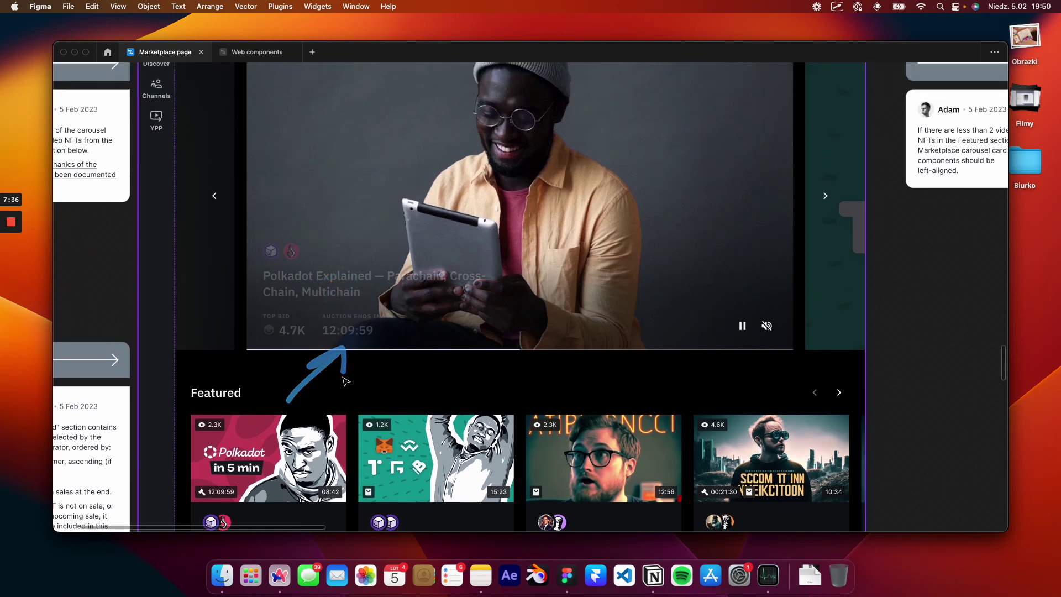
scroll(347, 378, "up", 2)
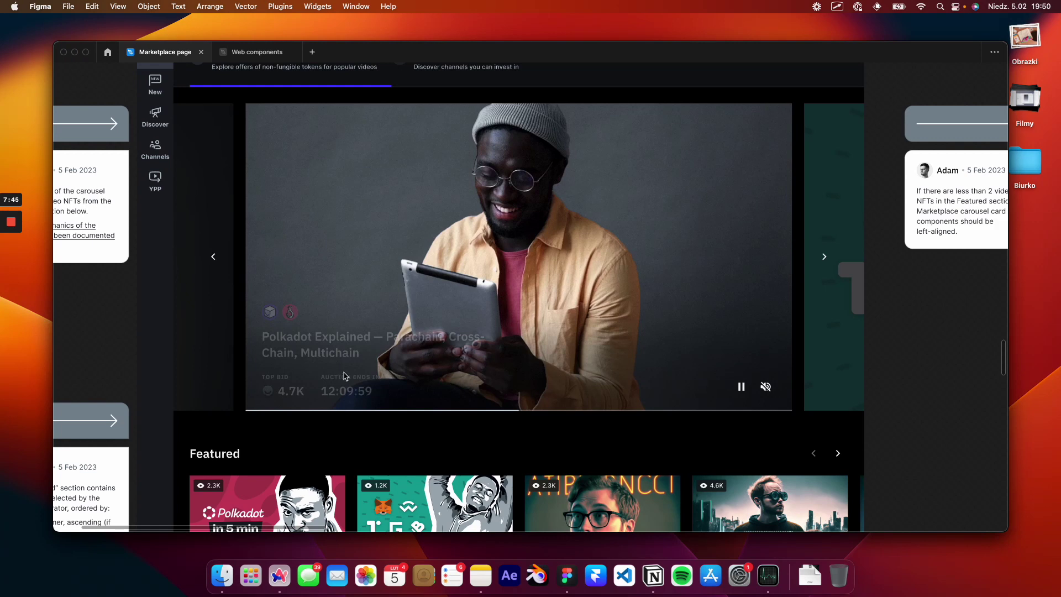
- Mark the hero video area beside the carousel, then unhide the editor interface
scroll(344, 376, "down", 5)
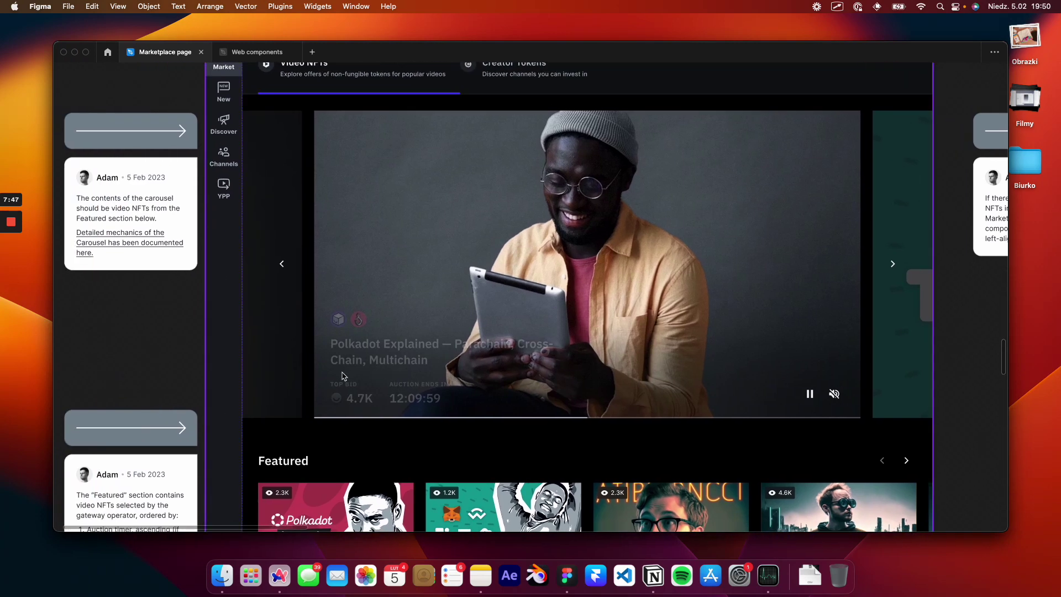
scroll(344, 376, "down", 3)
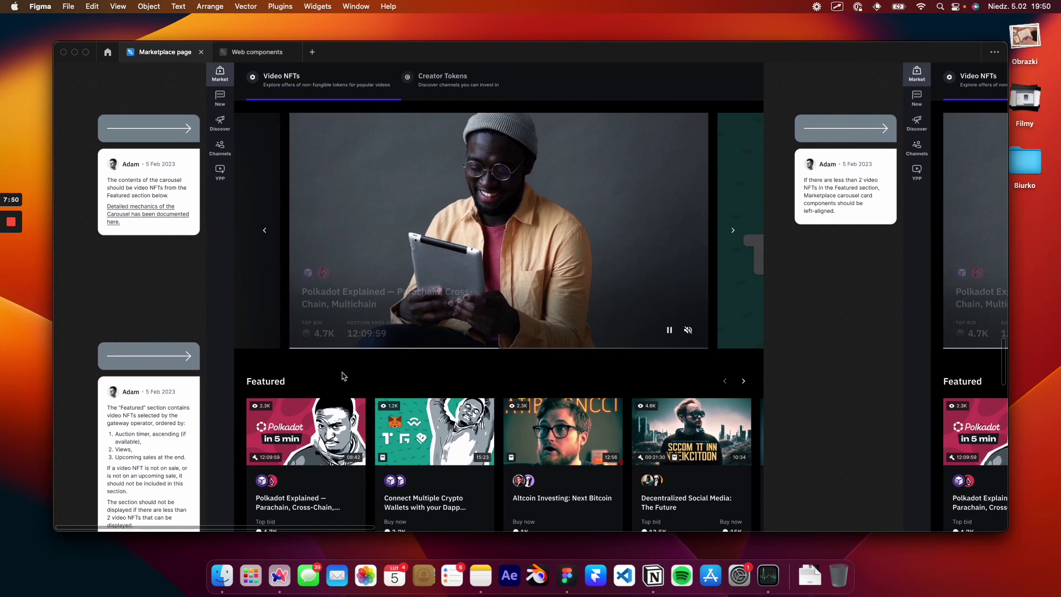
mouse_move(354, 370)
left_mouse_down()
mouse_move(382, 341)
mouse_move(402, 347)
left_mouse_up()
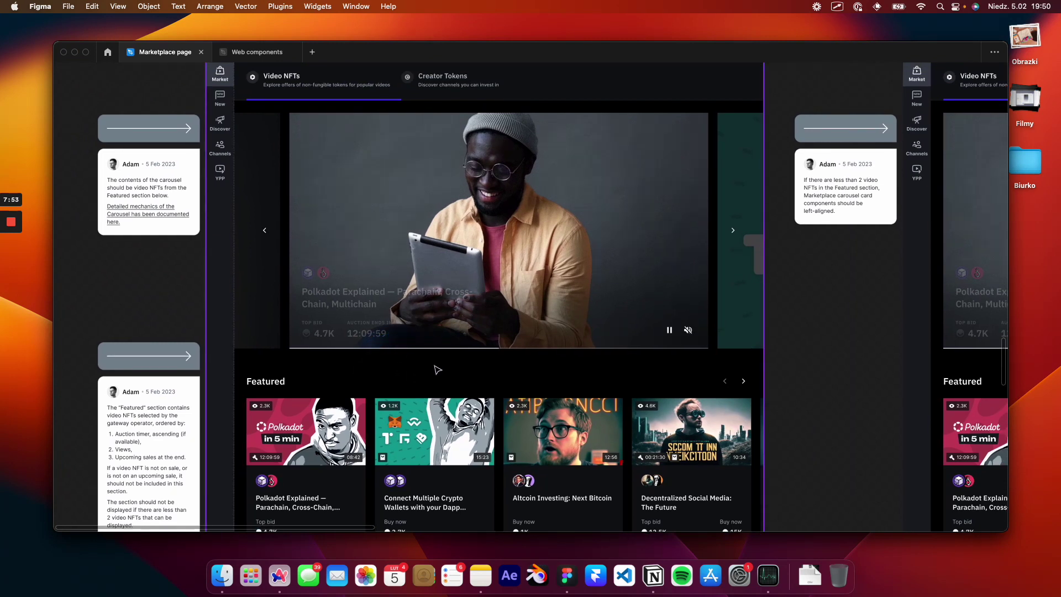
left_click(732, 235)
scroll(734, 239, "up", 2)
scroll(734, 240, "left", 2)
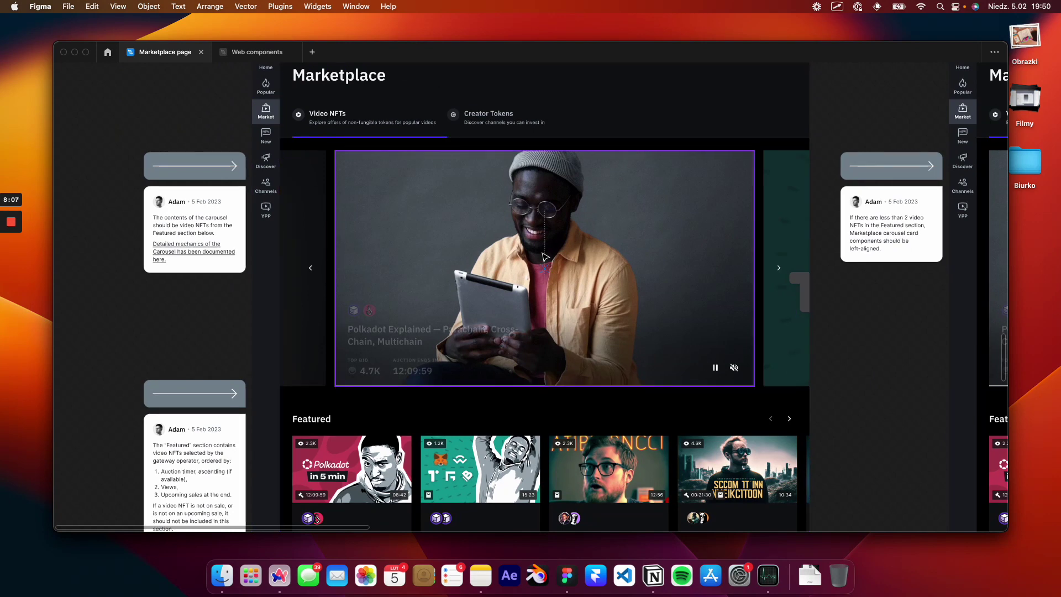
key("super+backslash")
key("ctrl+super+space")
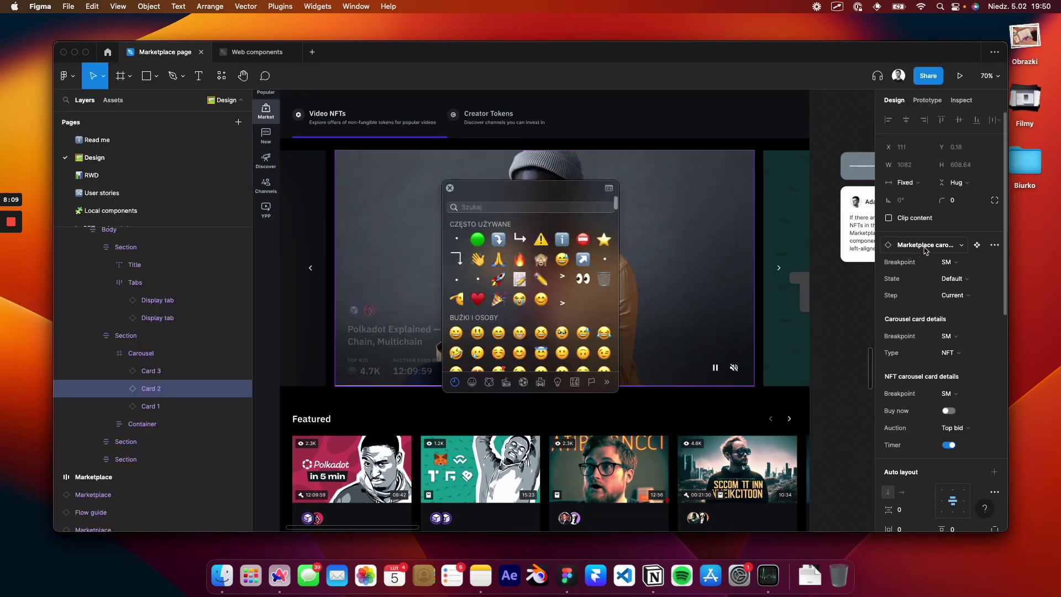
- Dismiss the emoji picker and follow the comment card's 'Detailed mechanics of the Carousel' link
left_click(450, 189)
scroll(520, 229, "left", 10)
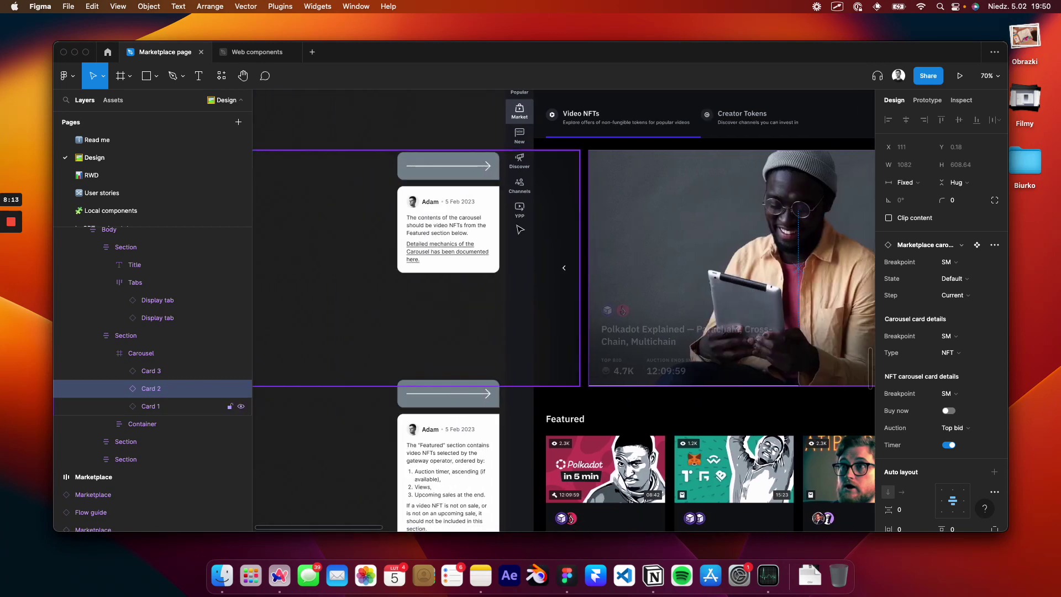
scroll(494, 223, "up", 5)
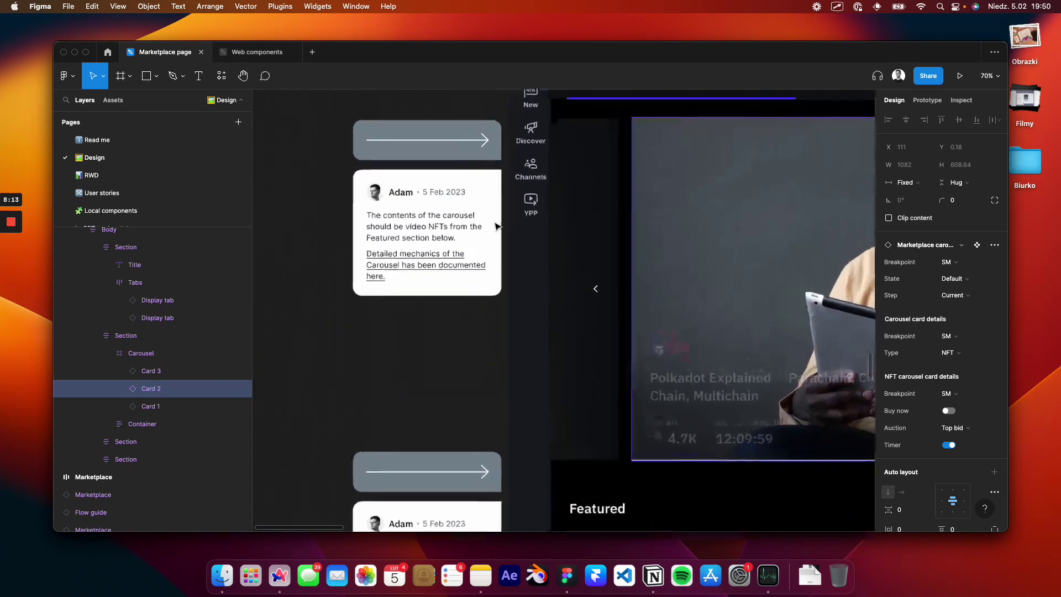
left_click(438, 265)
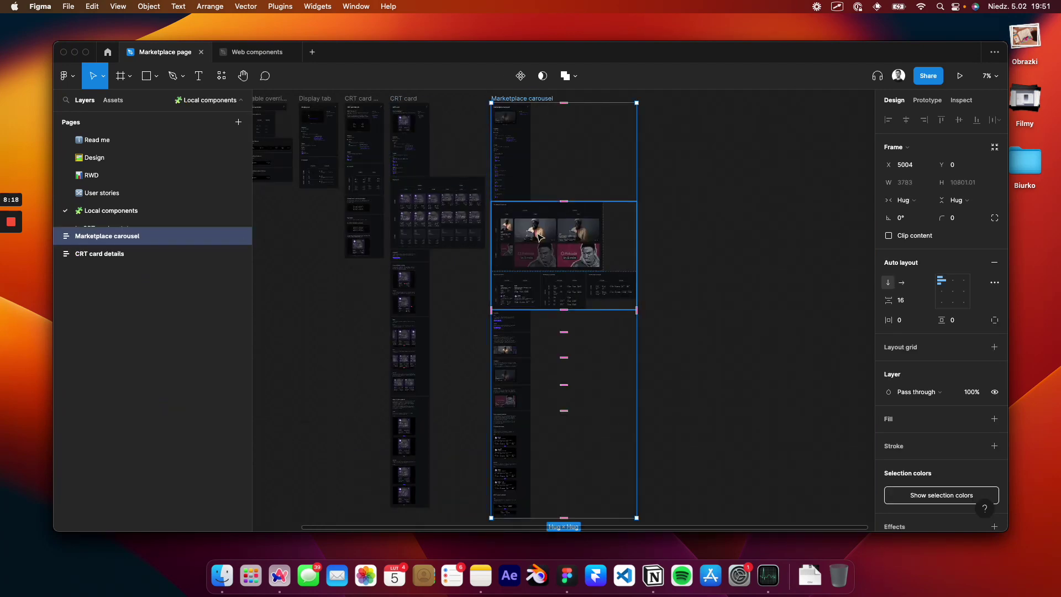
scroll(537, 235, "up", 10)
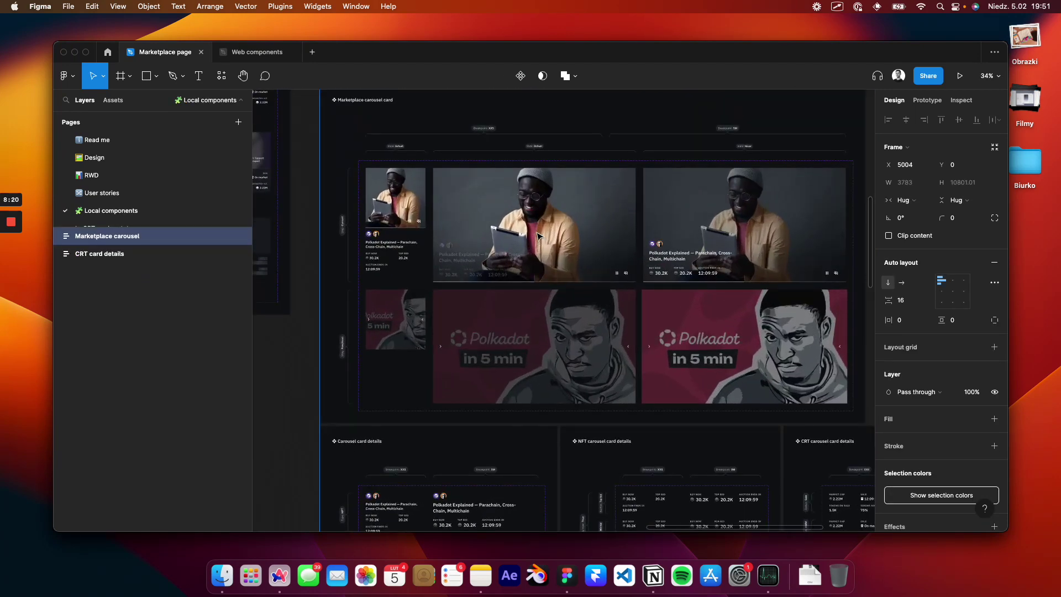
scroll(538, 234, "down", 15)
scroll(403, 248, "up", 1)
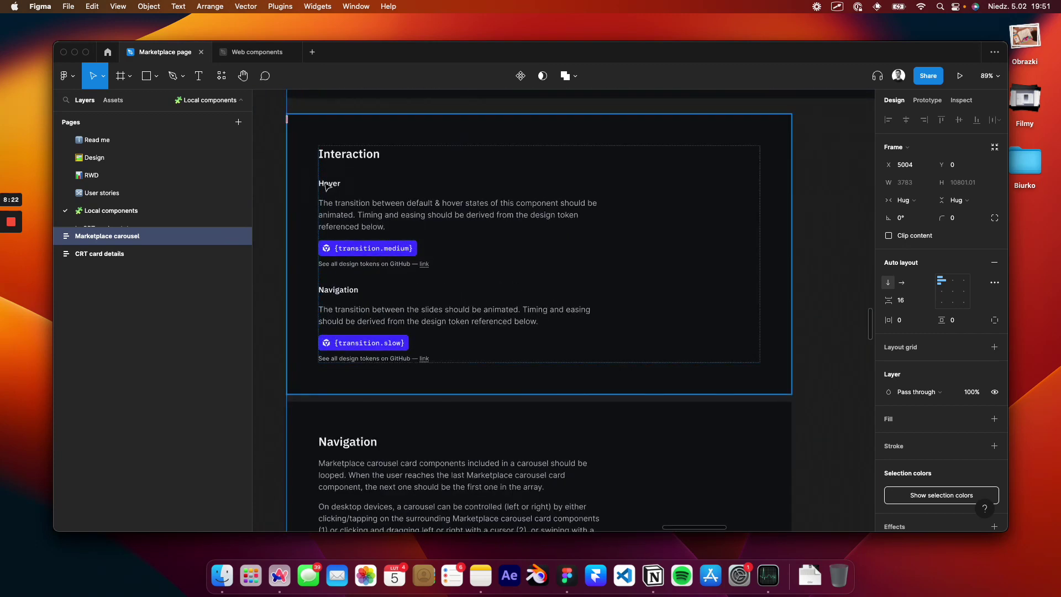
scroll(422, 254, "down", 8)
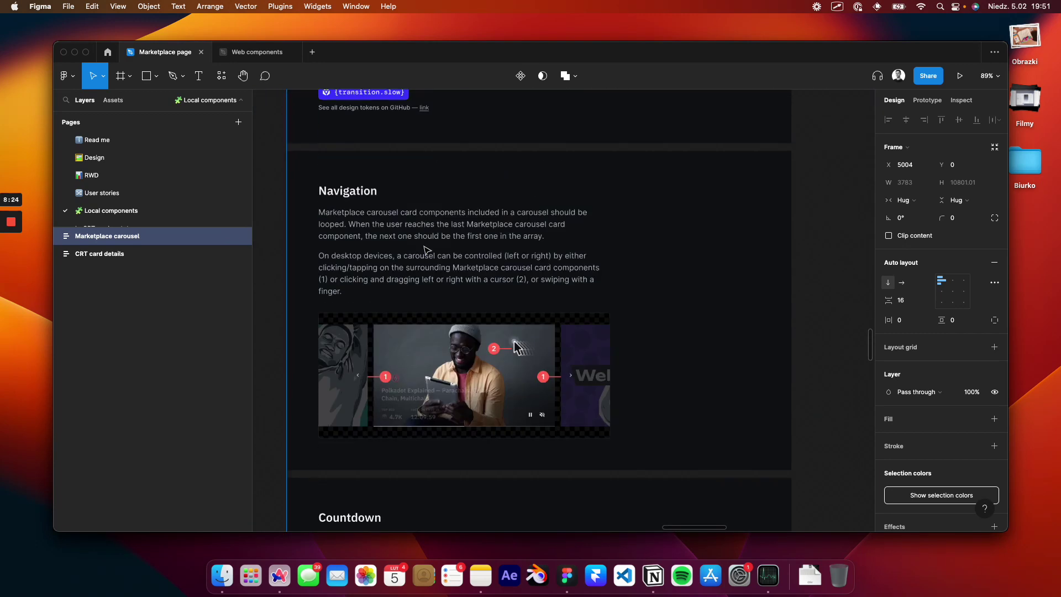
scroll(422, 254, "down", 1)
scroll(387, 276, "up", 1)
scroll(467, 288, "up", 1)
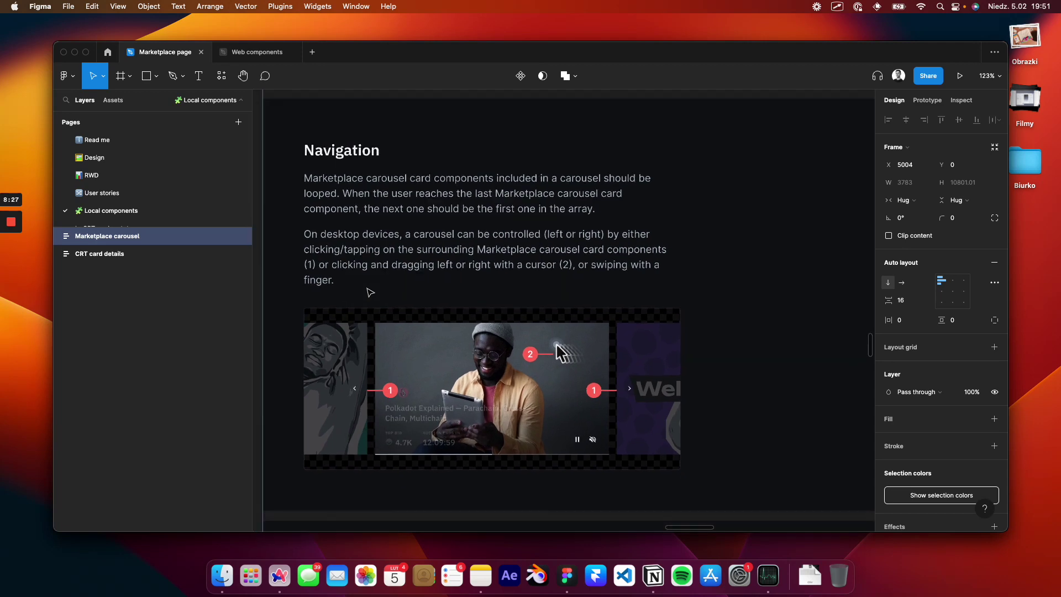
scroll(468, 288, "down", 8)
scroll(467, 288, "up", 2)
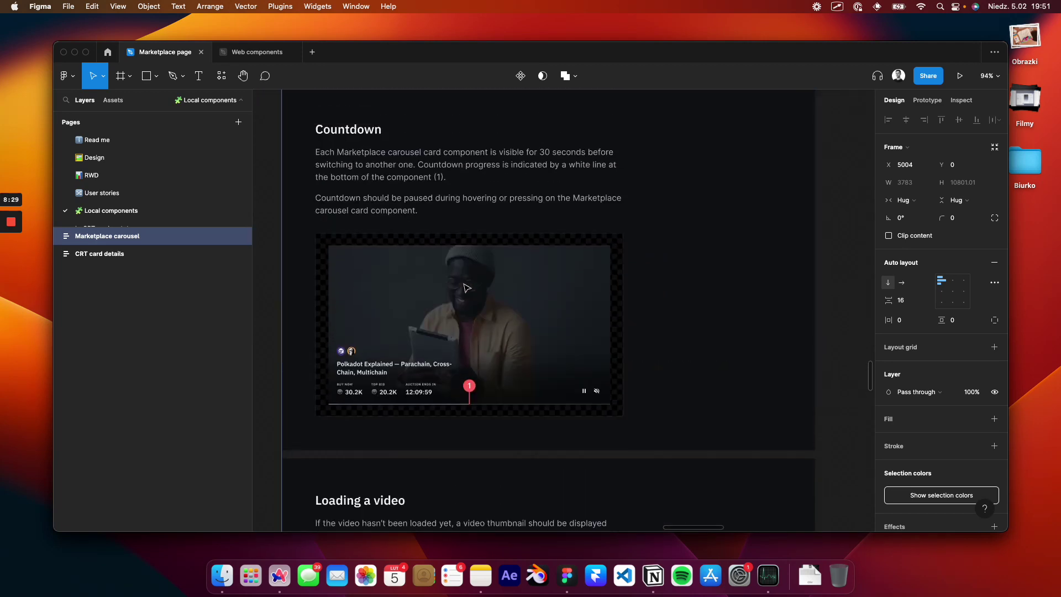
scroll(467, 288, "up", 3)
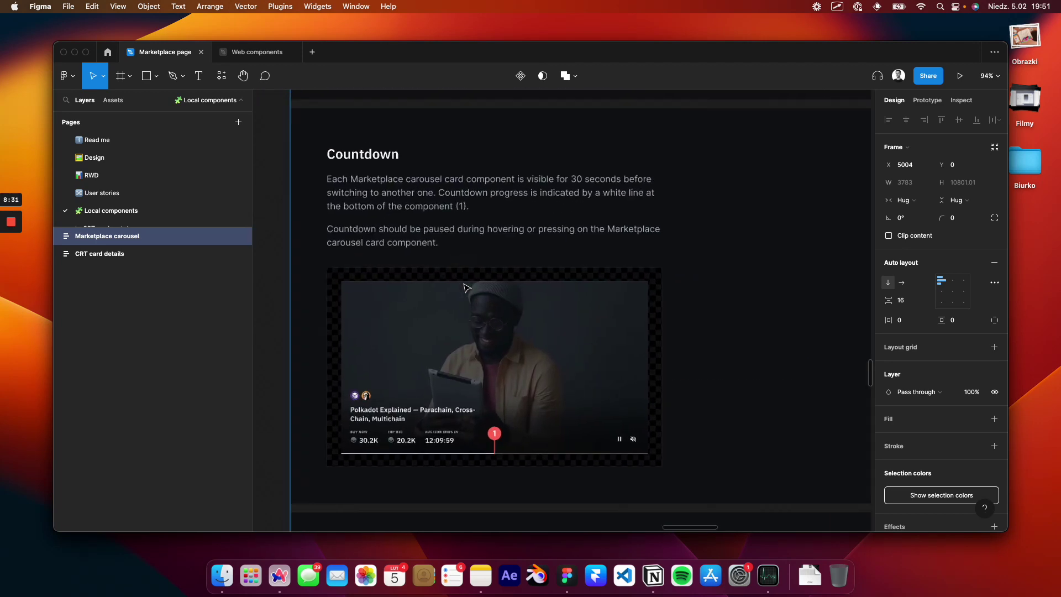
scroll(465, 288, "down", 5)
scroll(467, 287, "down", 10)
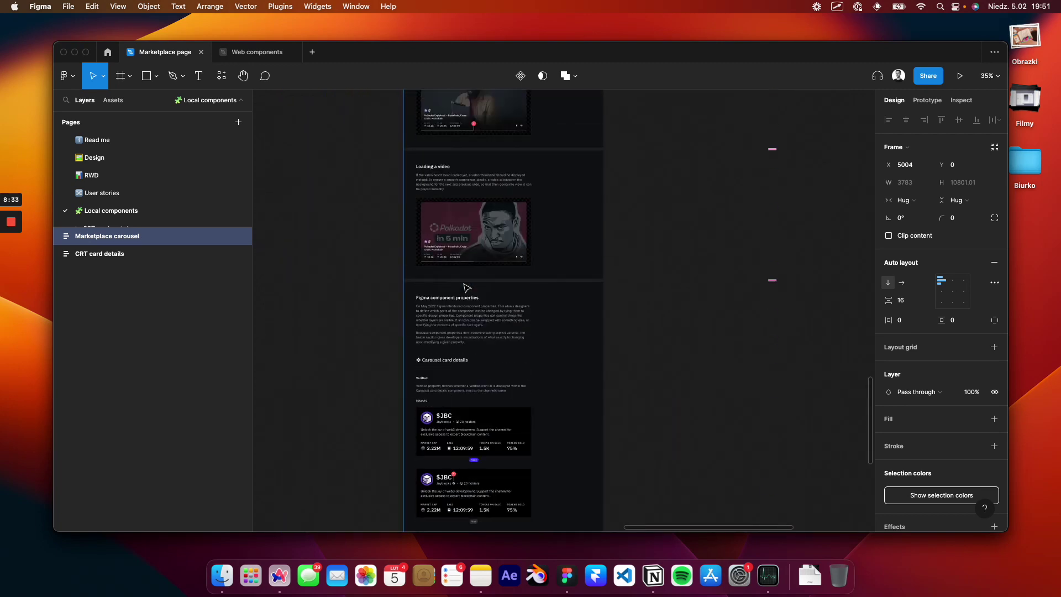
scroll(467, 288, "down", 2)
scroll(467, 288, "down", 5)
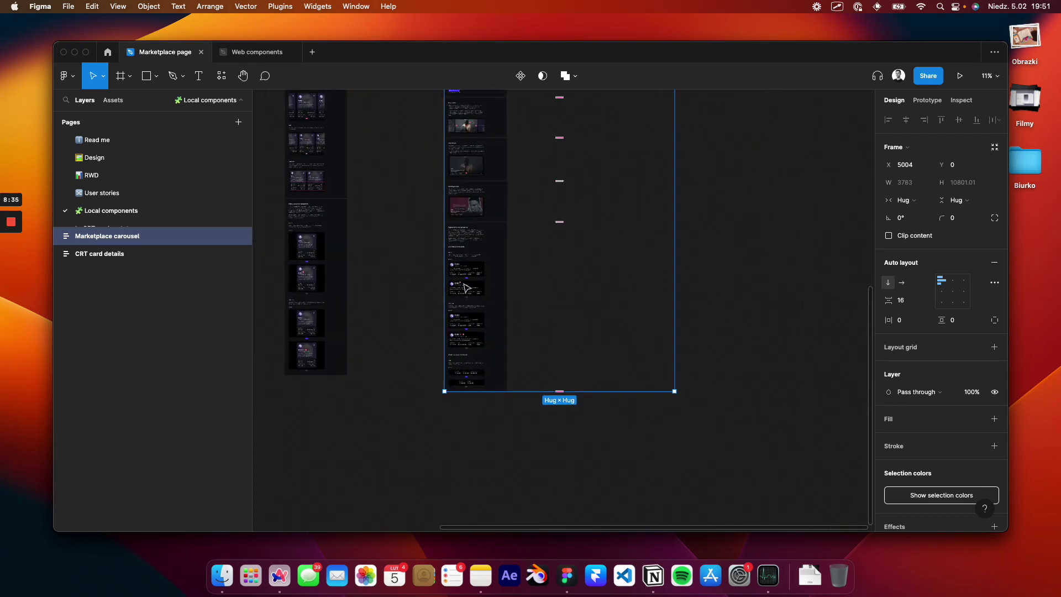
scroll(467, 288, "up", 6)
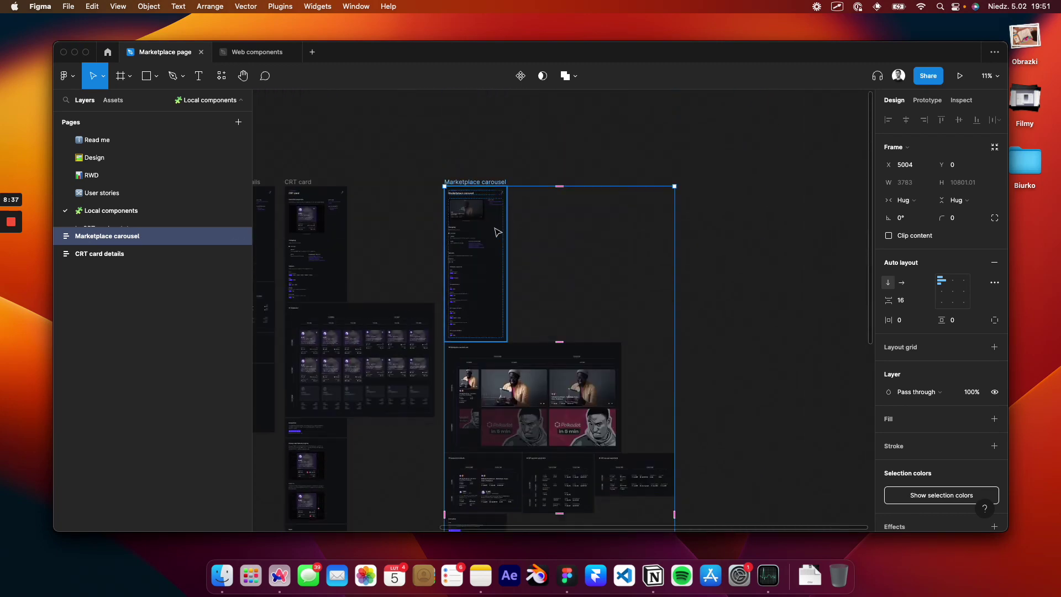
scroll(496, 229, "up", 3)
scroll(498, 232, "down", 8)
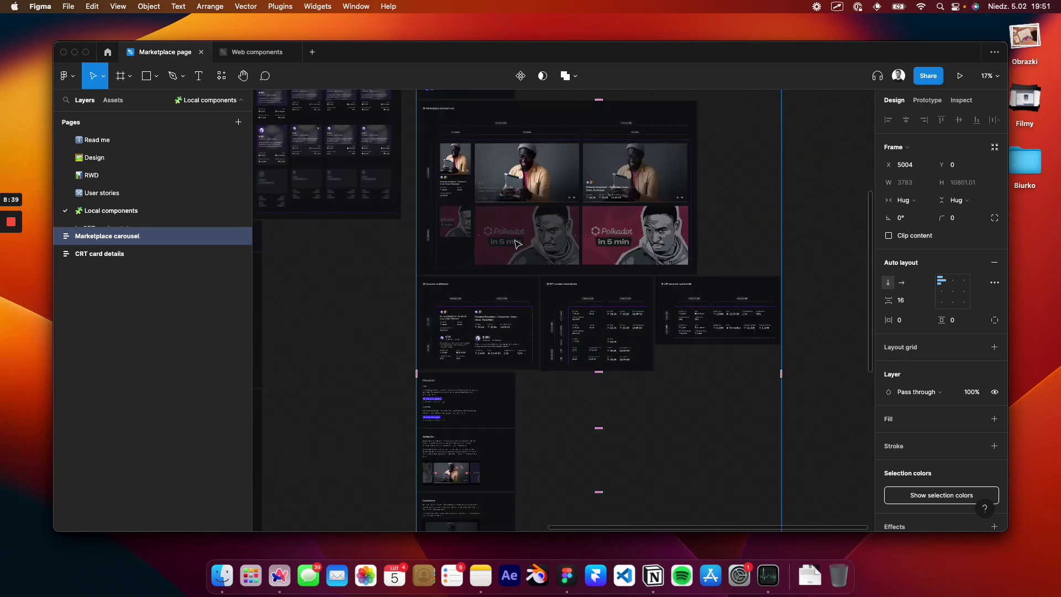
scroll(540, 238, "up", 3)
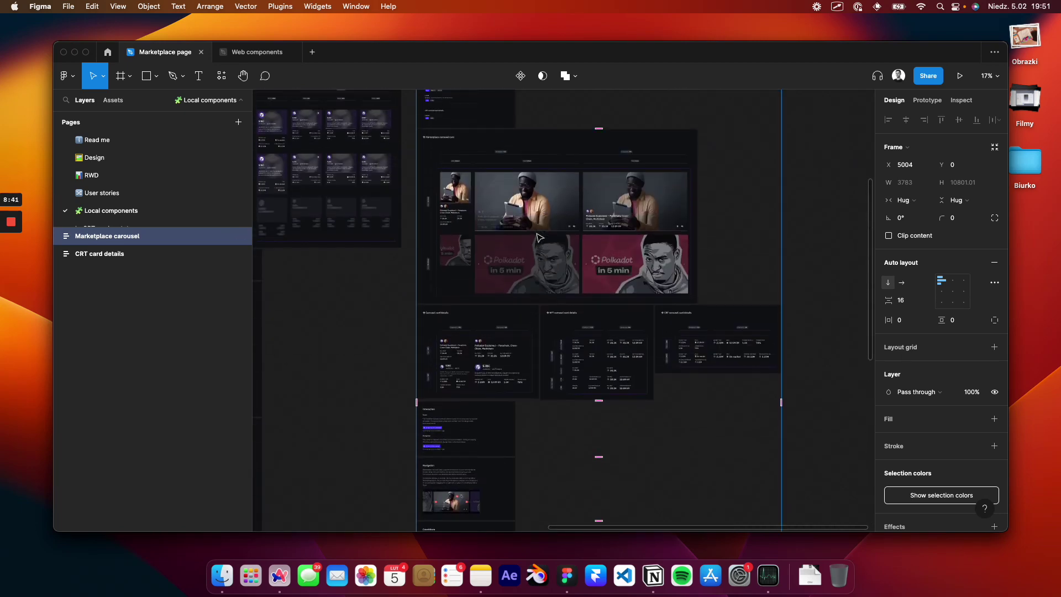
scroll(541, 238, "down", 4)
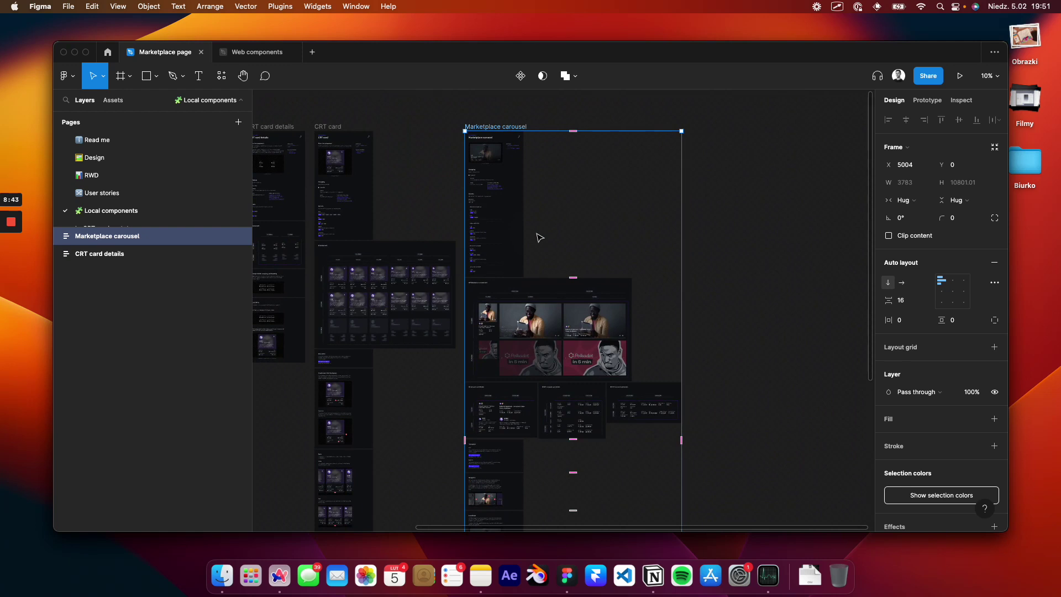
scroll(508, 132, "up", 5)
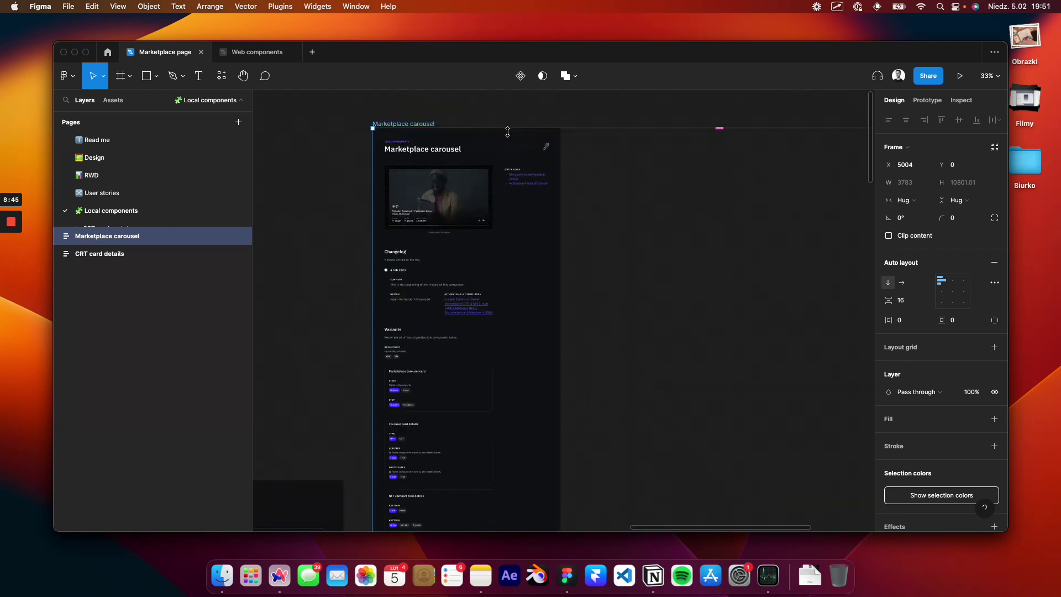
scroll(508, 132, "up", 5)
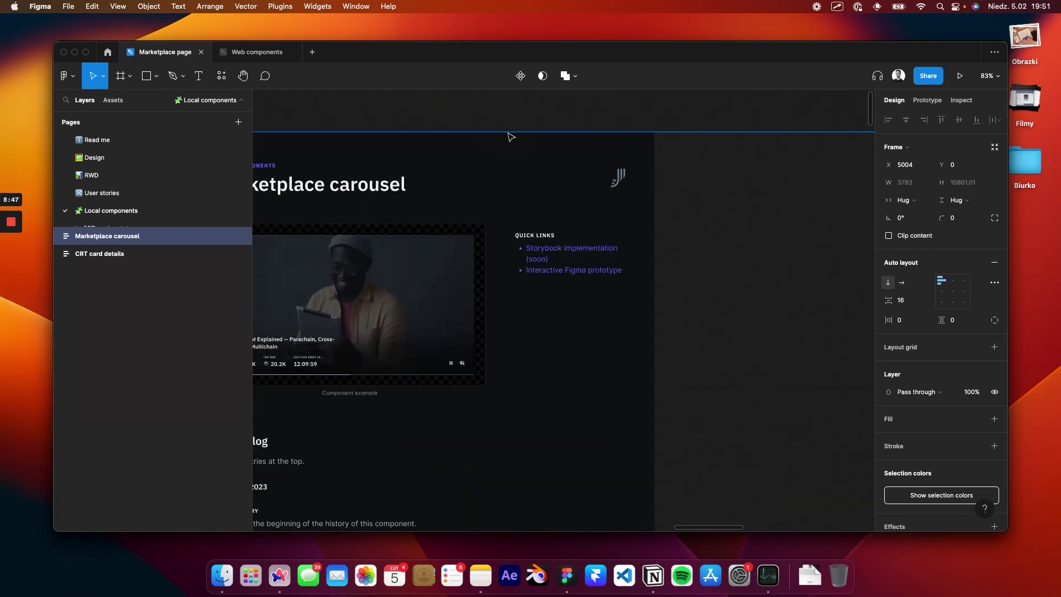
scroll(508, 134, "down", 2)
scroll(607, 248, "up", 2)
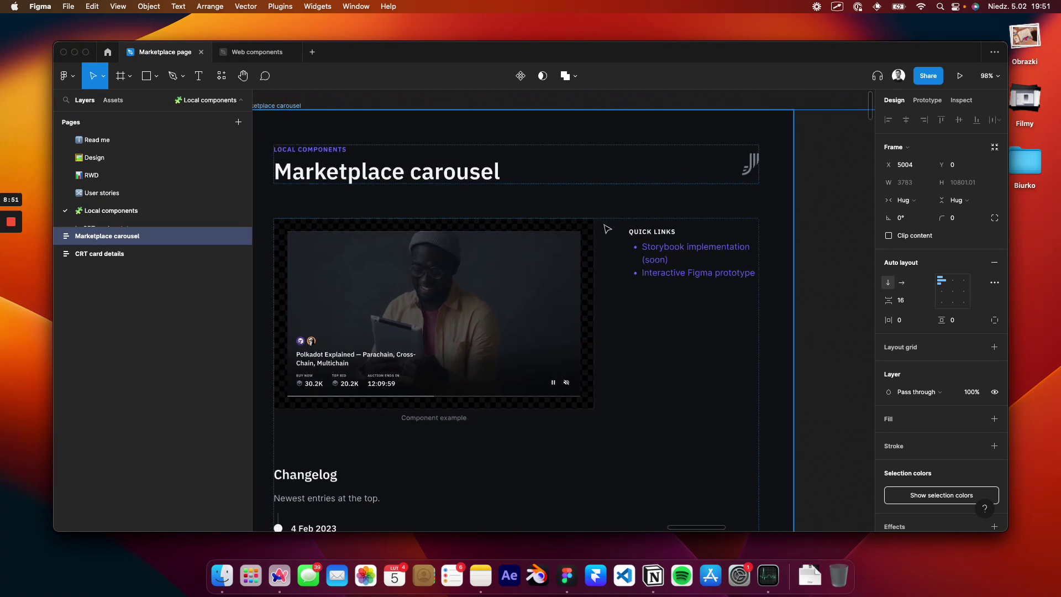
scroll(725, 297, "left", 2)
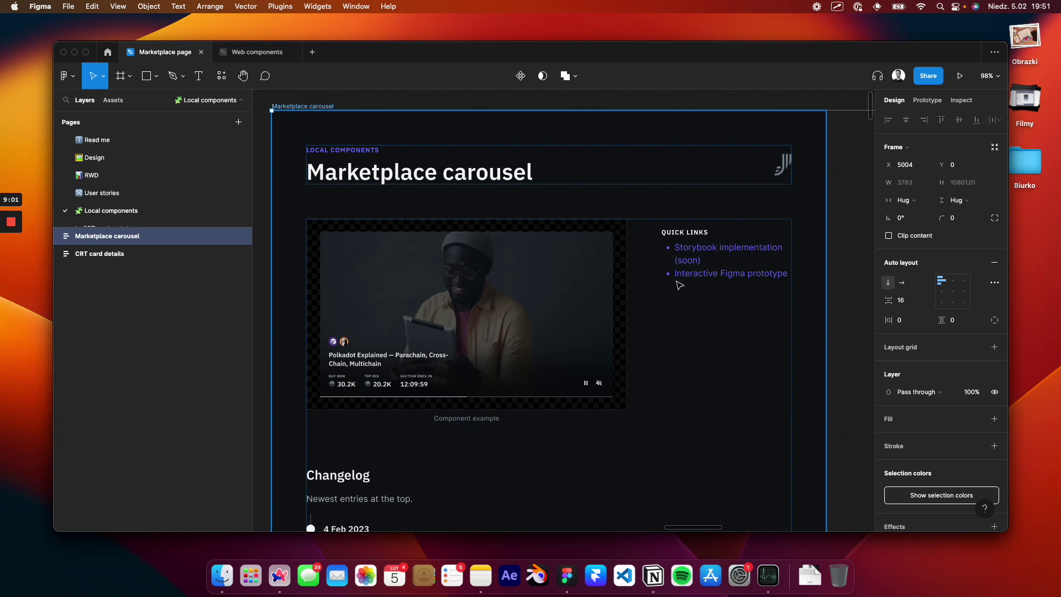
left_click_drag(682, 281, 782, 281)
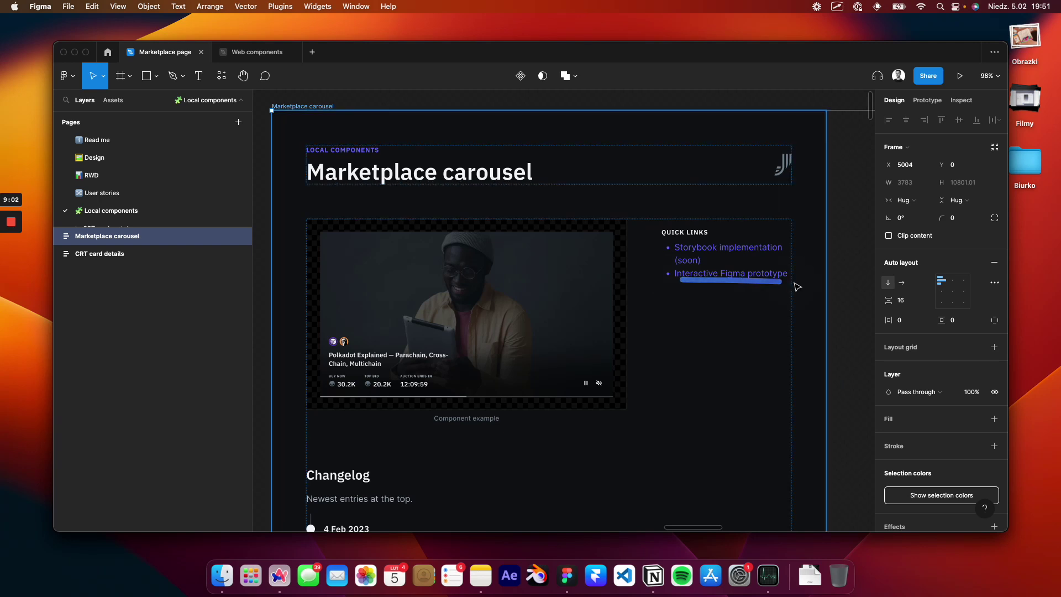
scroll(144, 193, "down", 2)
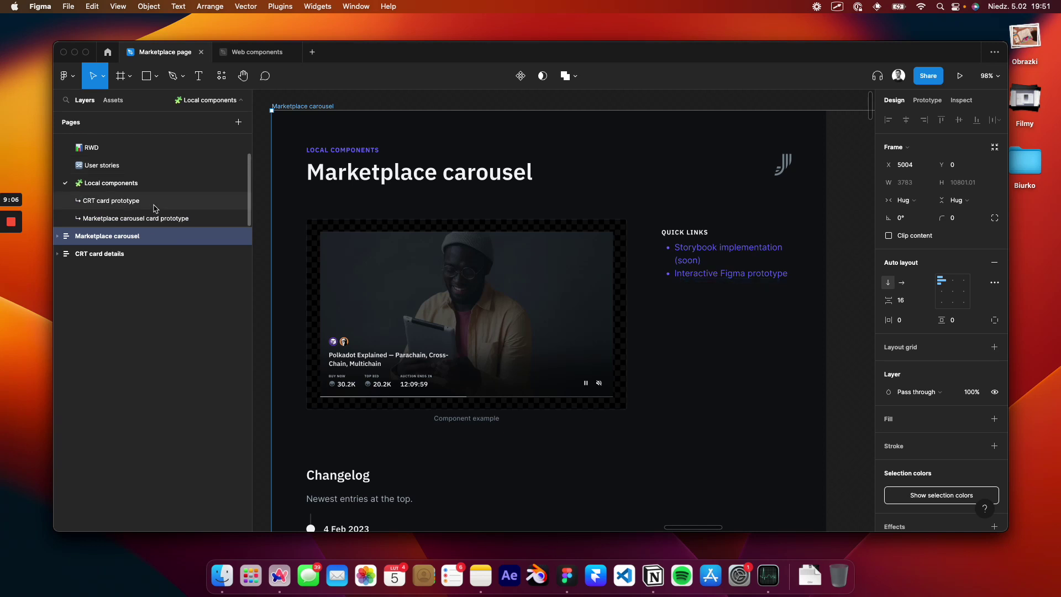
- Present the Marketplace carousel card prototype, advance and swipe its video slides, then exit full screen
left_click(163, 219)
left_click(960, 76)
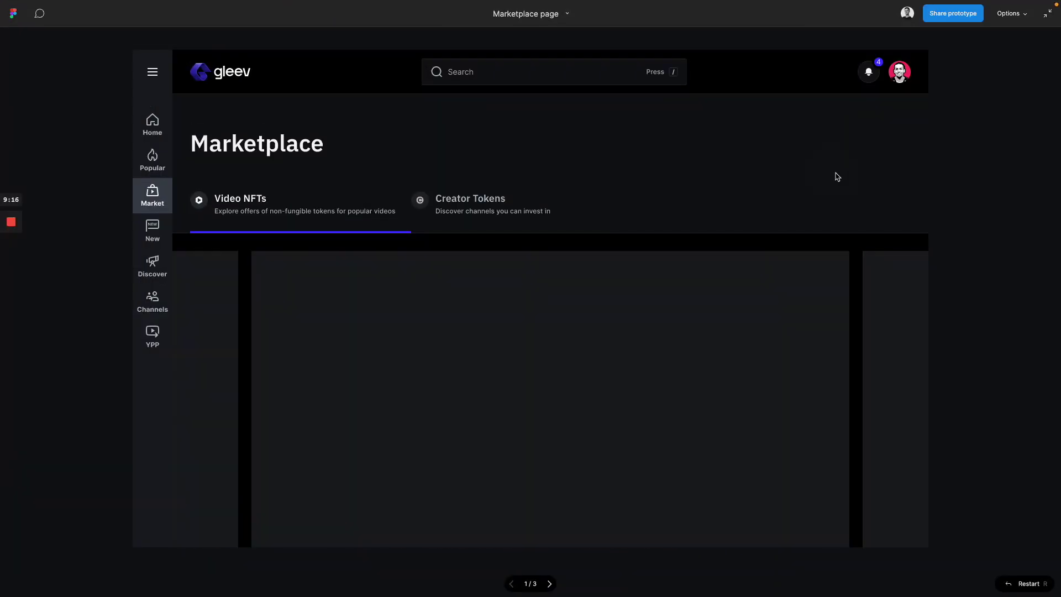
scroll(841, 166, "down", 2)
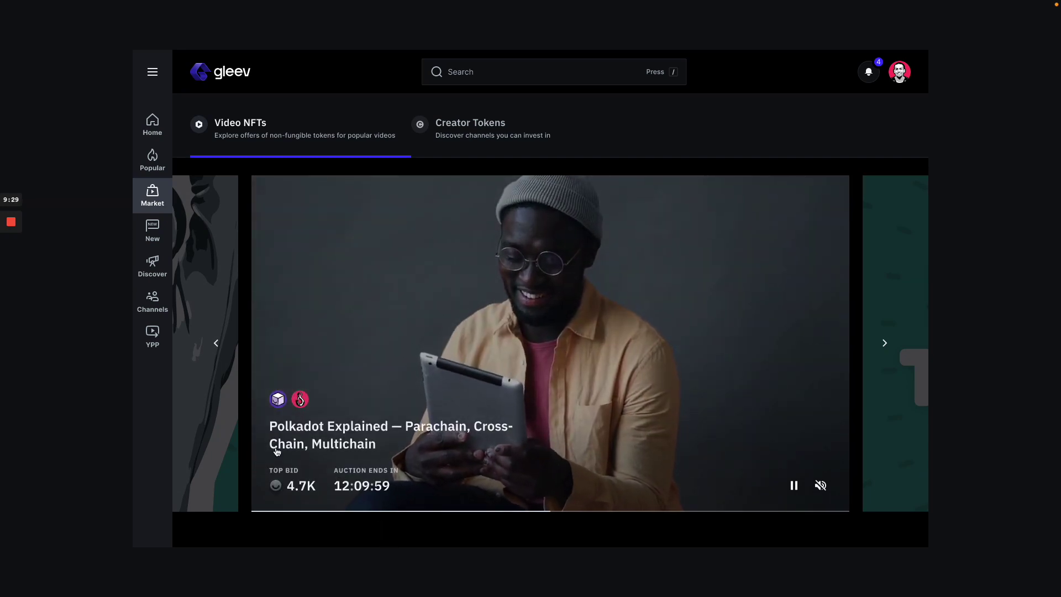
mouse_move(273, 380)
left_mouse_down()
mouse_move(264, 380)
mouse_move(259, 504)
mouse_move(549, 512)
mouse_move(327, 387)
mouse_move(285, 385)
left_mouse_up()
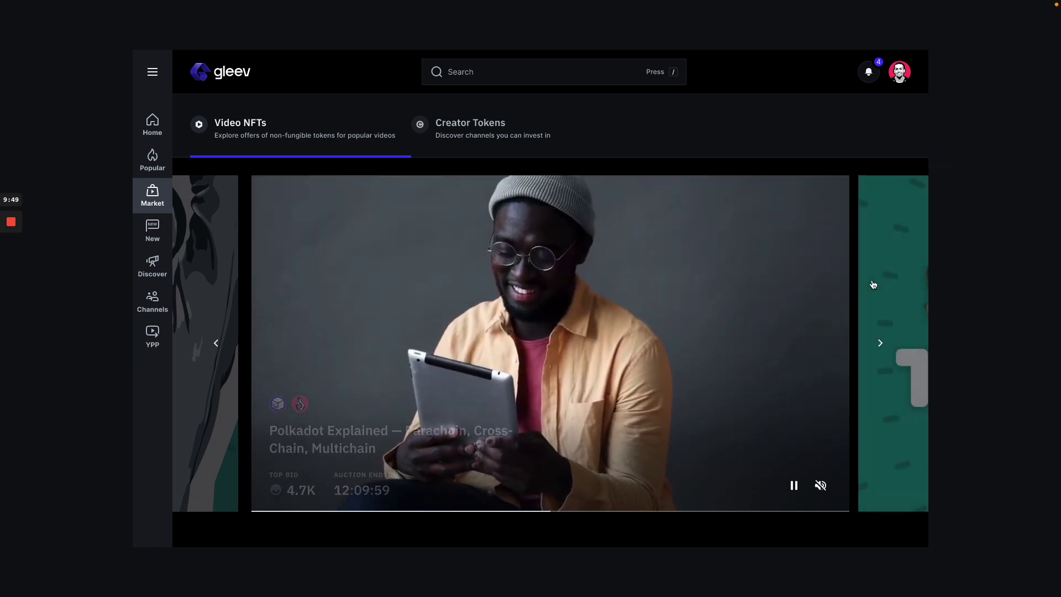
left_click(899, 268)
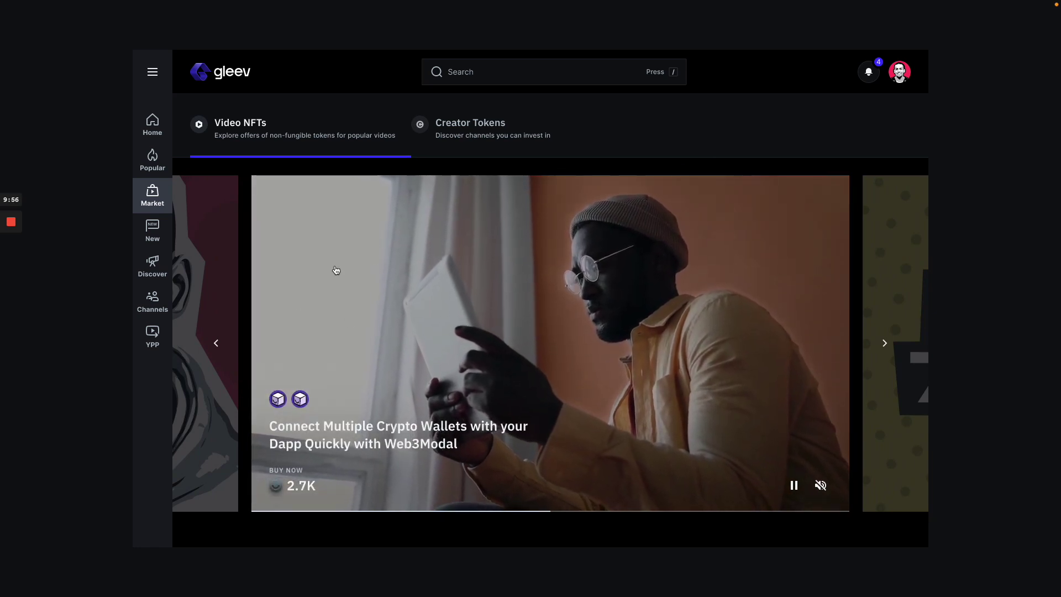
left_click_drag(336, 271, 432, 294)
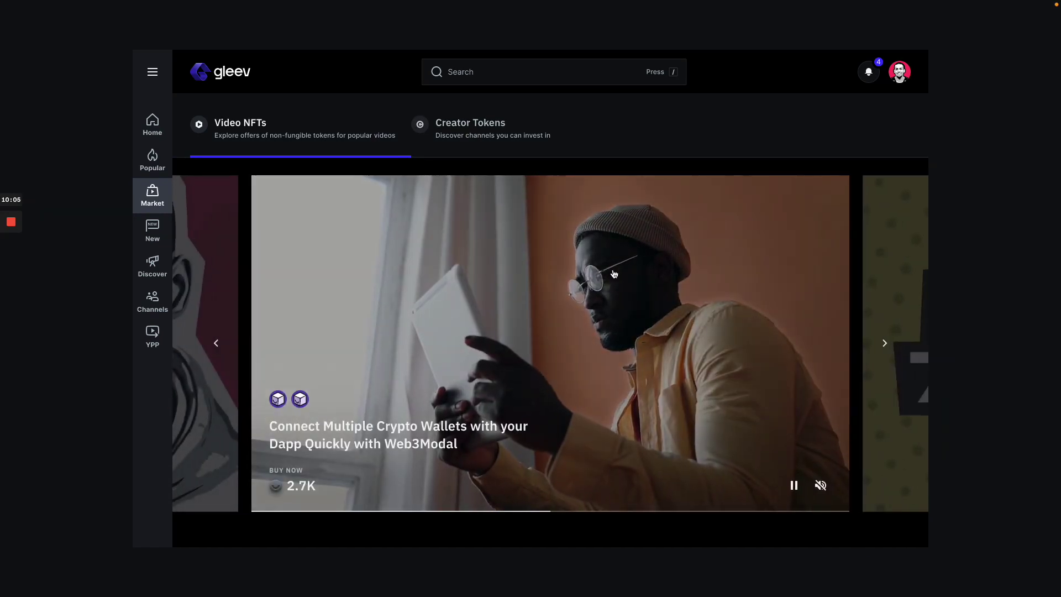
key("Escape")
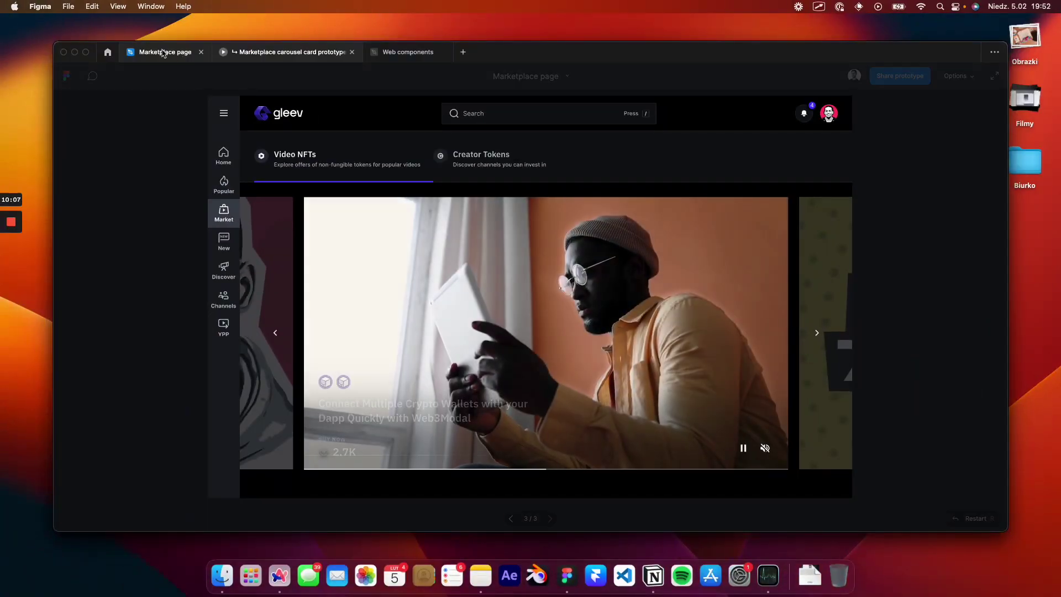
- Close the prototype tab and underline the Marketplace carousel title on the Local components page
left_click(162, 53)
left_click(352, 52)
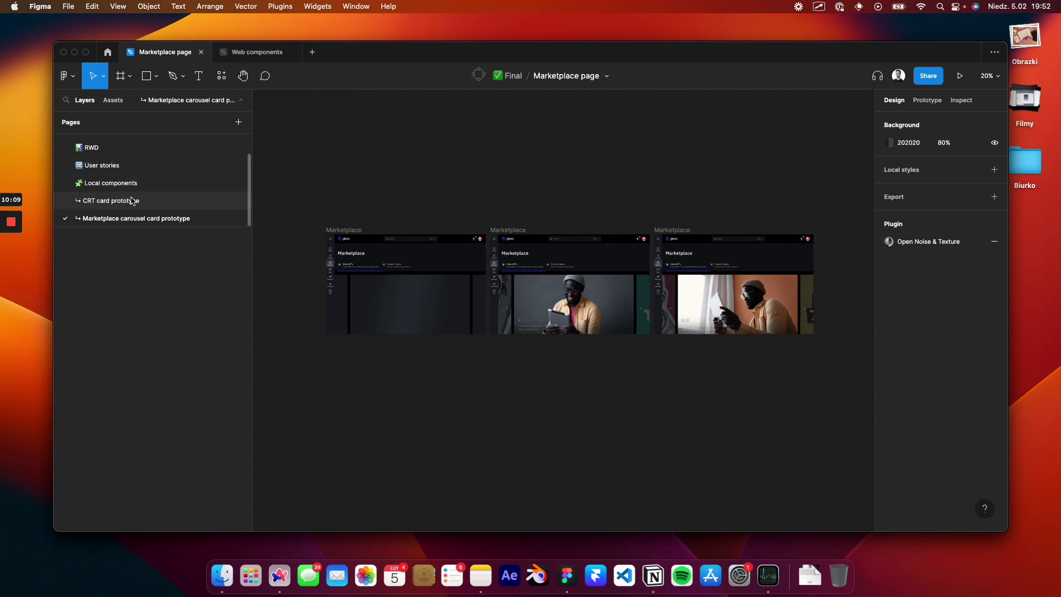
left_click(138, 183)
scroll(608, 175, "down", 5)
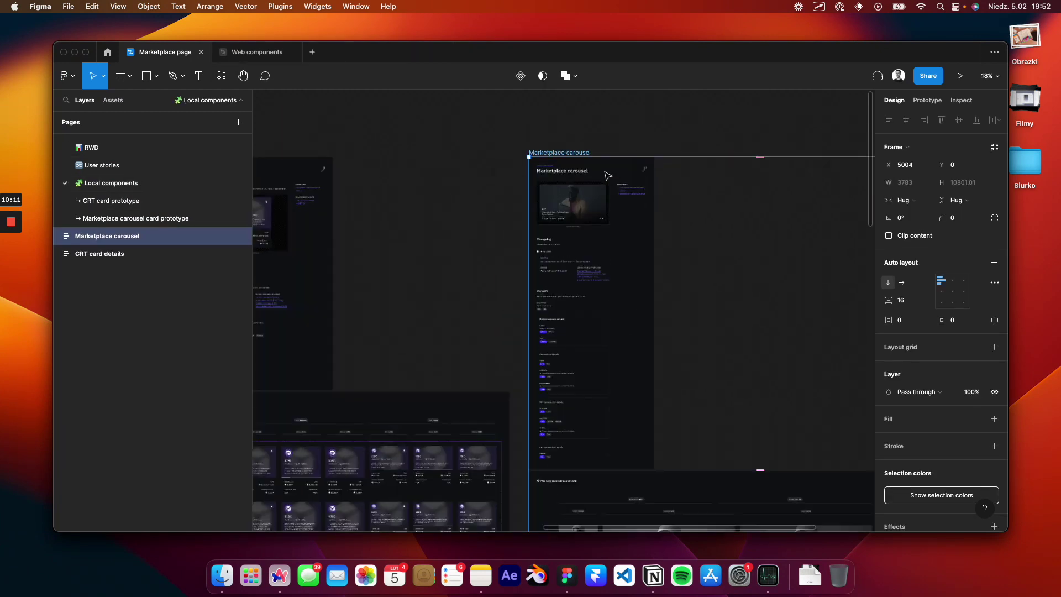
scroll(653, 172, "up", 4)
left_click_drag(424, 180, 570, 184)
scroll(160, 166, "up", 2)
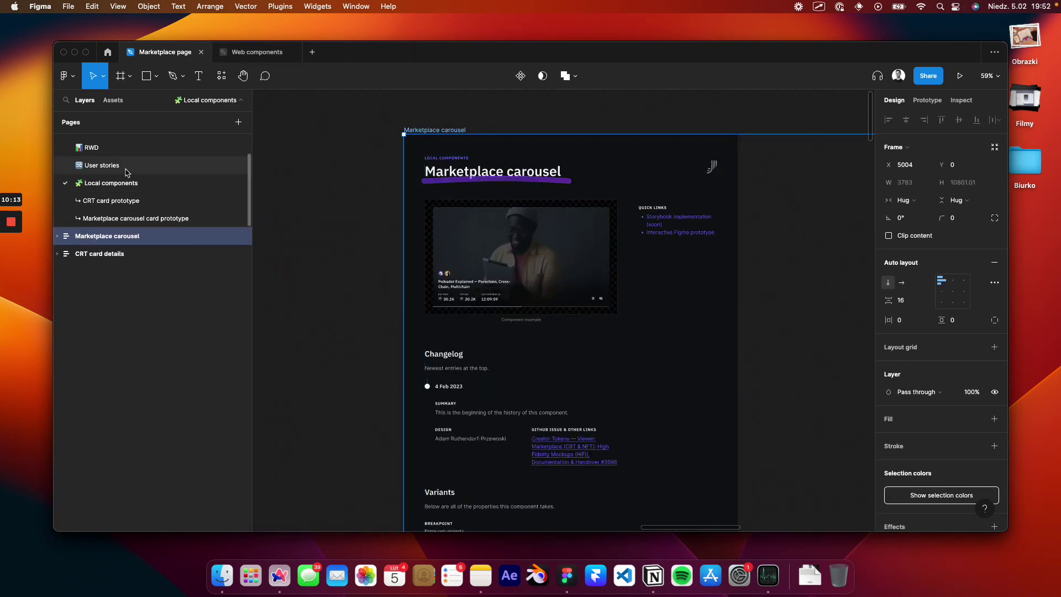
- Open the Design page and hide the UI so the canvas fills the window
left_click(164, 159)
scroll(553, 166, "down", 5)
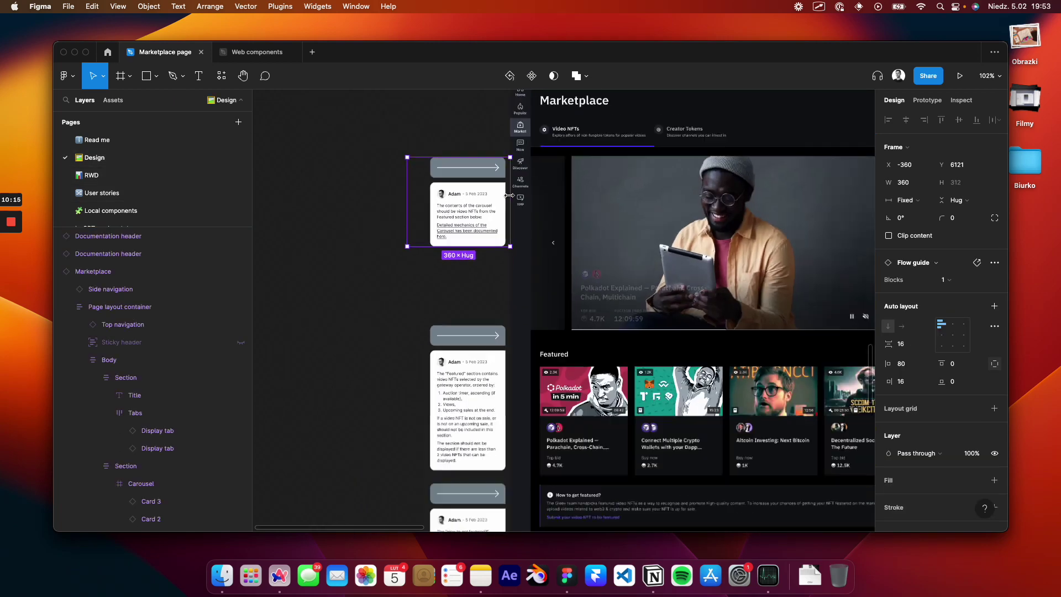
scroll(580, 160, "up", 3)
key("super+backslash")
scroll(580, 161, "up", 5)
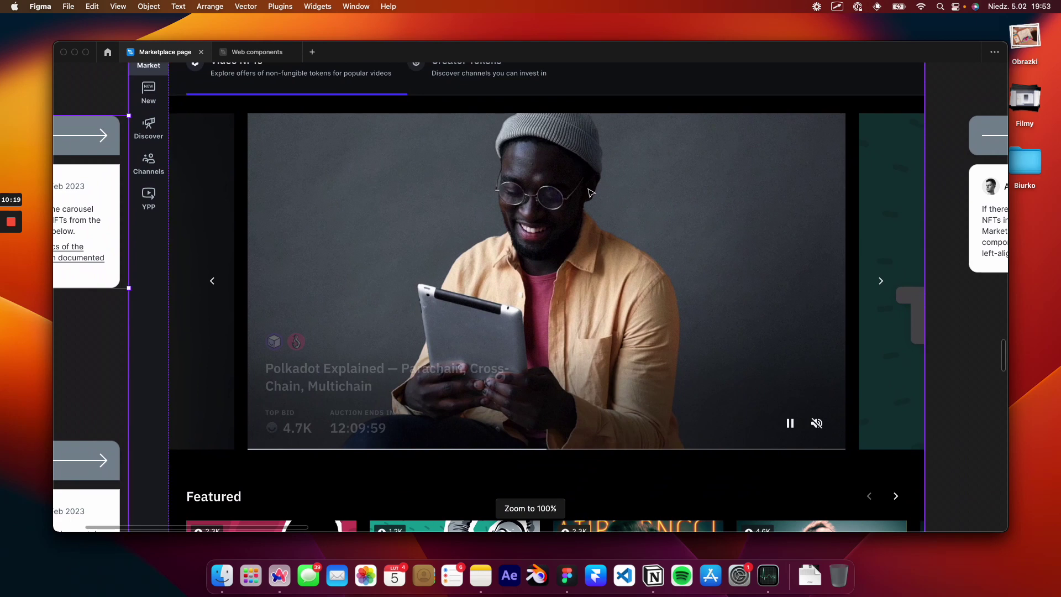
scroll(498, 277, "down", 5)
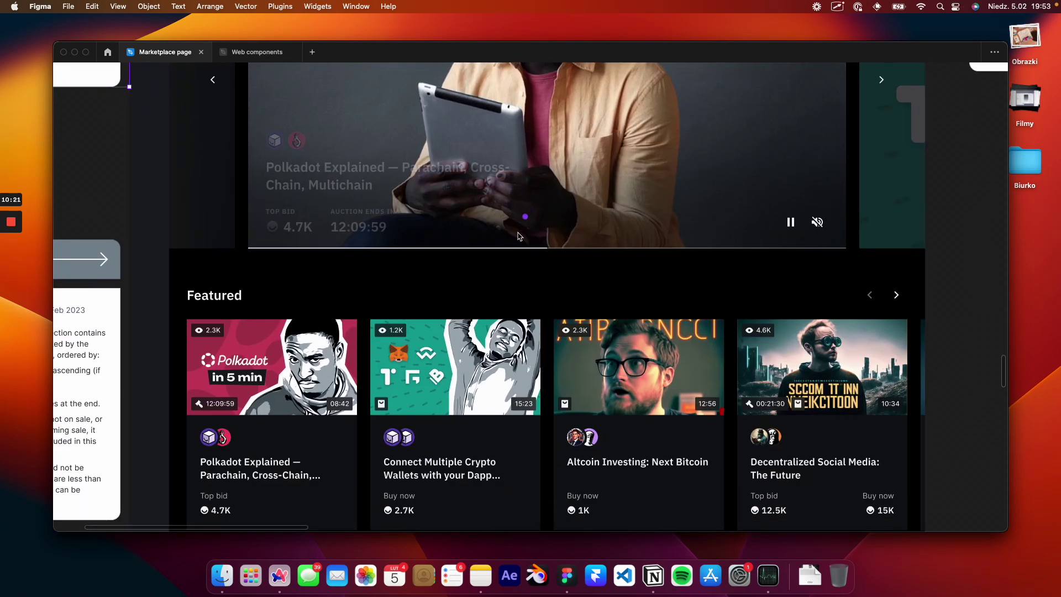
- Scroll past the Featured cards to the Top selling channels table, circle Joyblocks, and restore the panels
left_click_drag(514, 239, 476, 312)
scroll(528, 295, "down", 3)
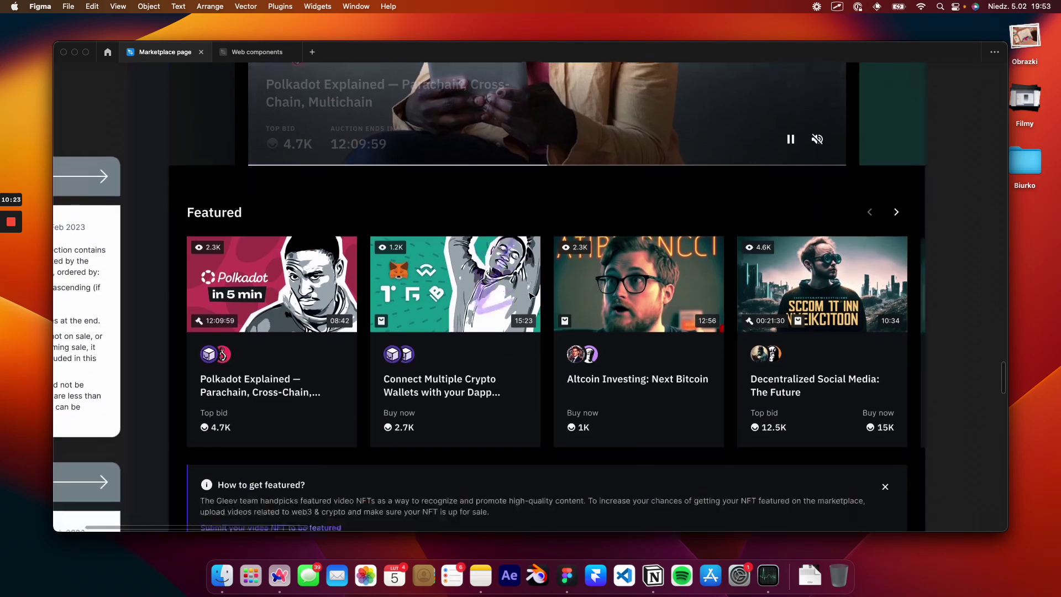
scroll(531, 297, "down", 2)
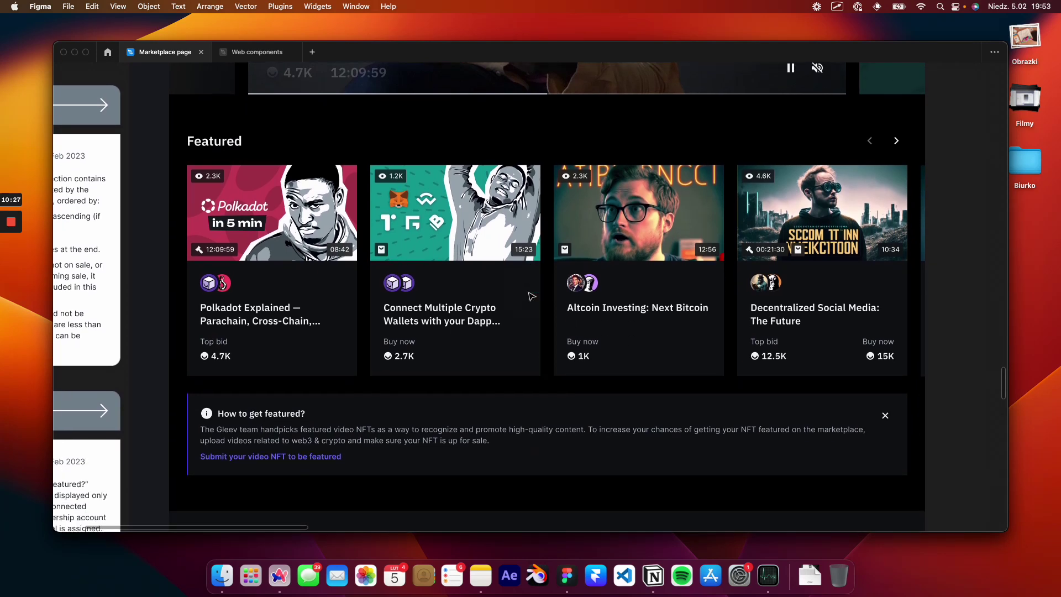
scroll(531, 297, "down", 2)
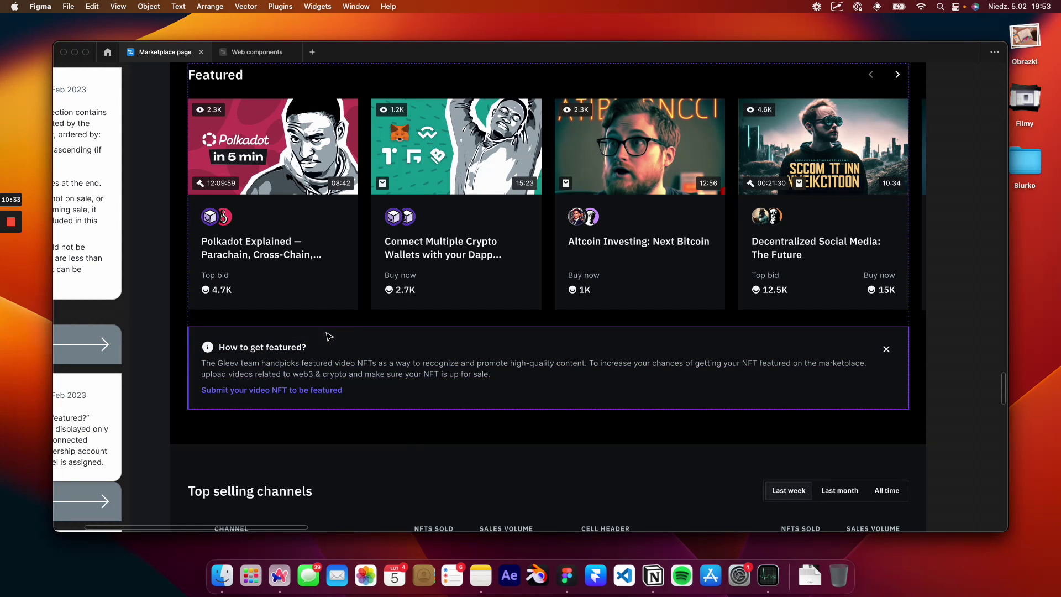
scroll(329, 337, "down", 6)
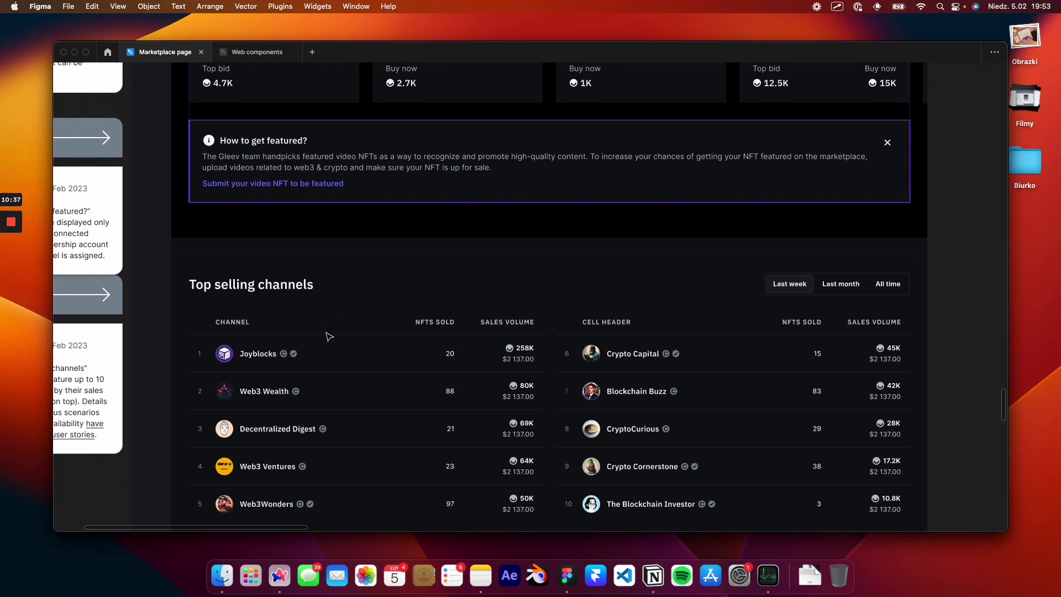
scroll(372, 252, "down", 3)
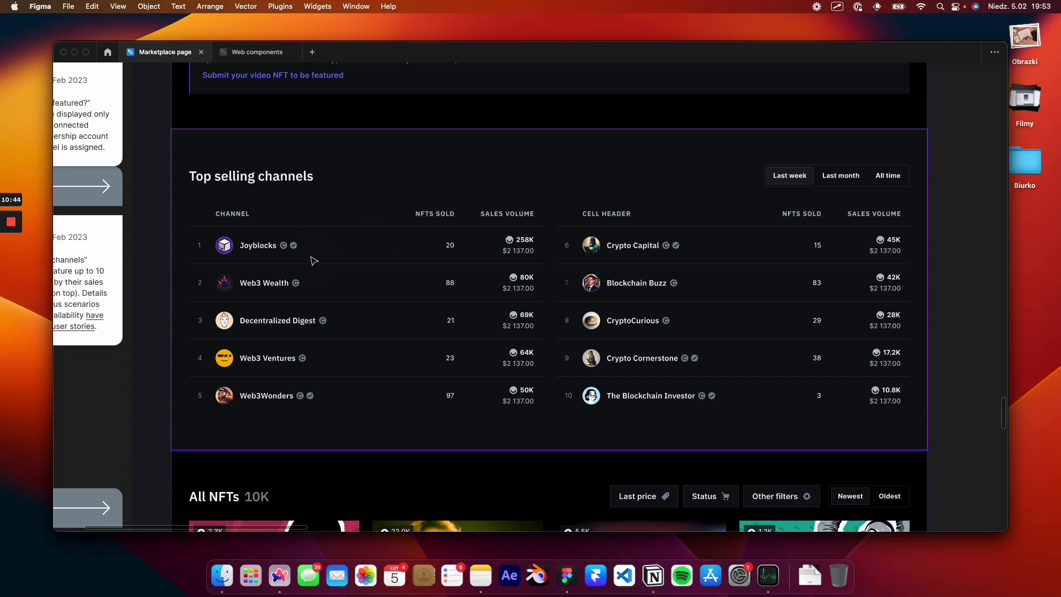
mouse_move(280, 254)
left_mouse_down()
mouse_move(324, 247)
mouse_move(262, 239)
mouse_move(297, 264)
left_mouse_up()
key("super+backslash")
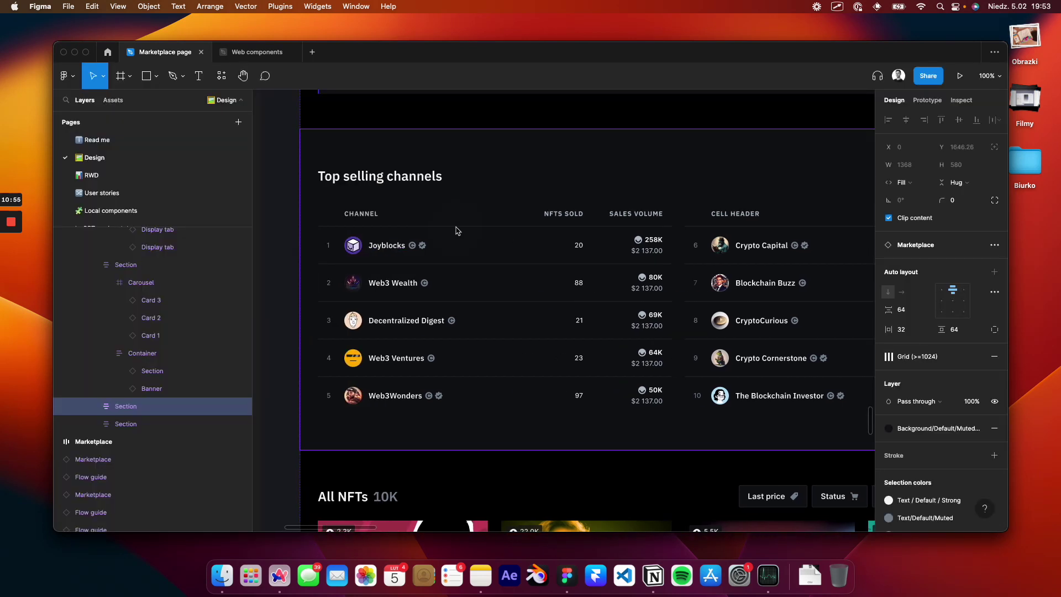
- Drill down to the Joyblocks row's Channel cell content instance and jump to its main component
double_click(444, 250)
double_click(444, 249)
double_click(444, 249)
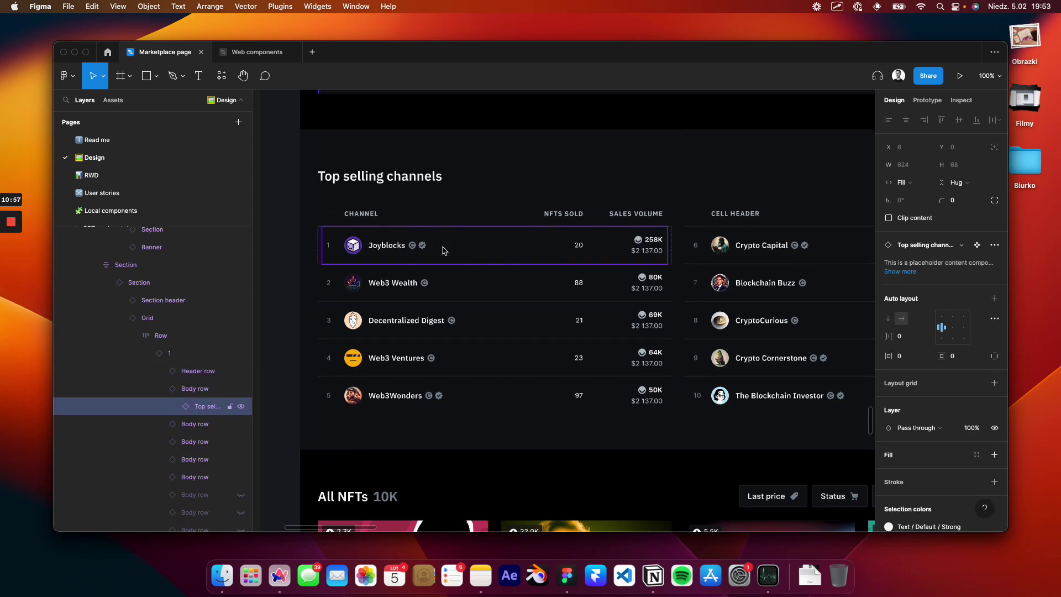
double_click(444, 250)
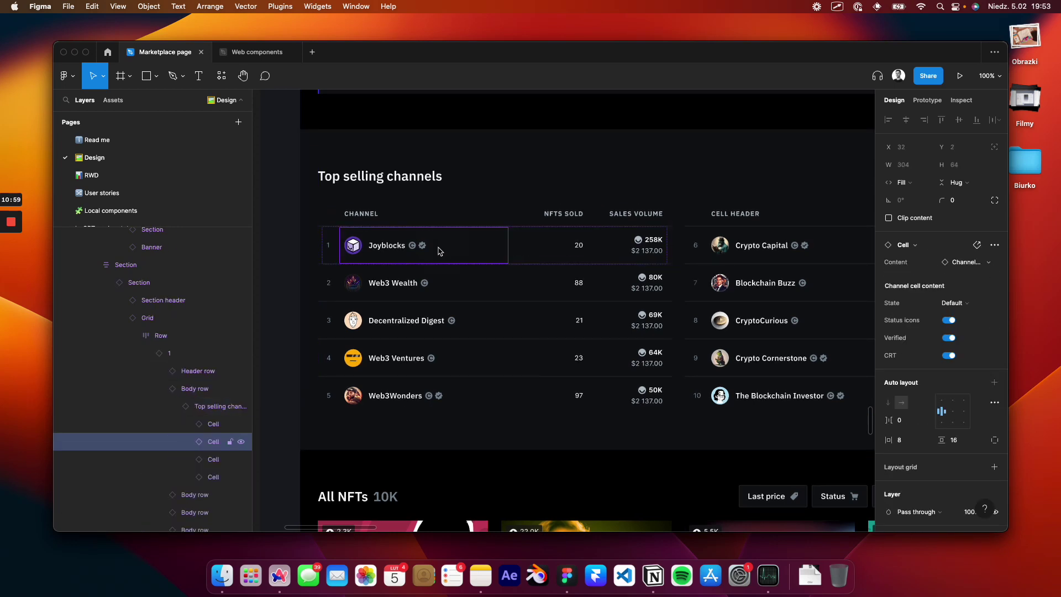
double_click(430, 250)
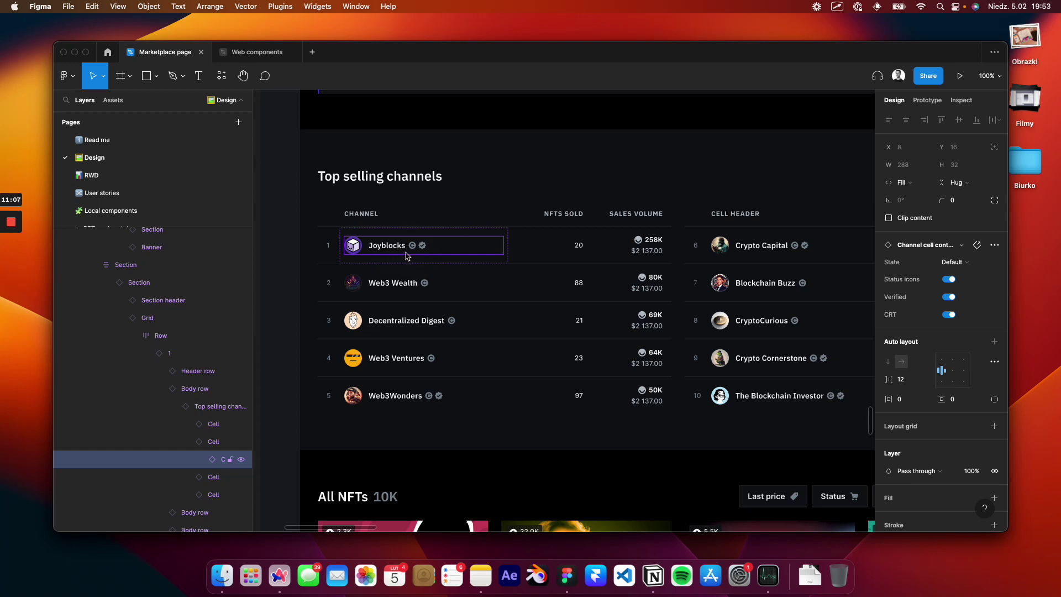
left_click(978, 245)
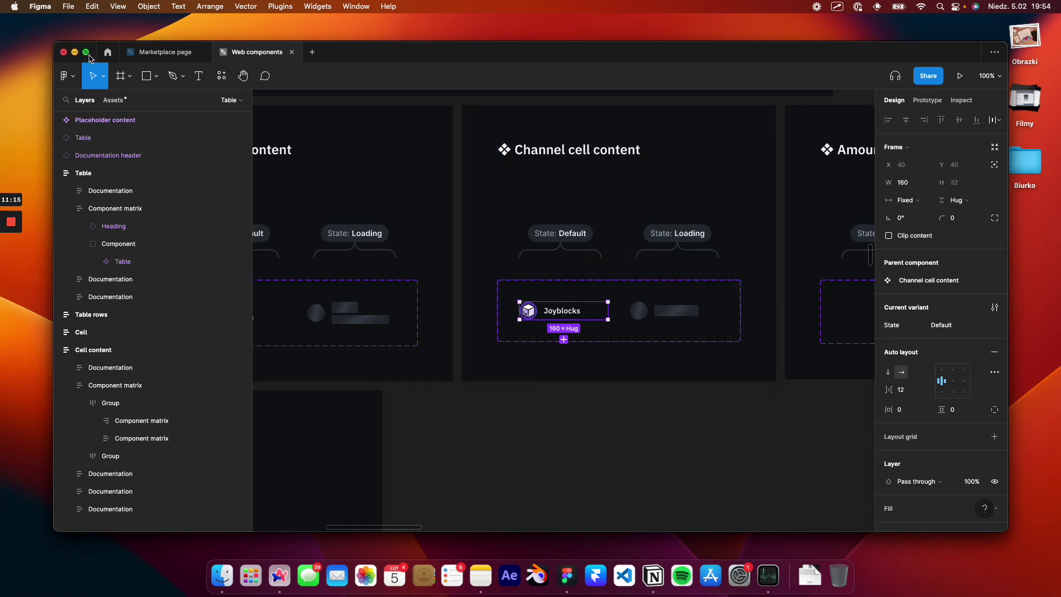
- Switch back to the Marketplace page file
left_click(169, 52)
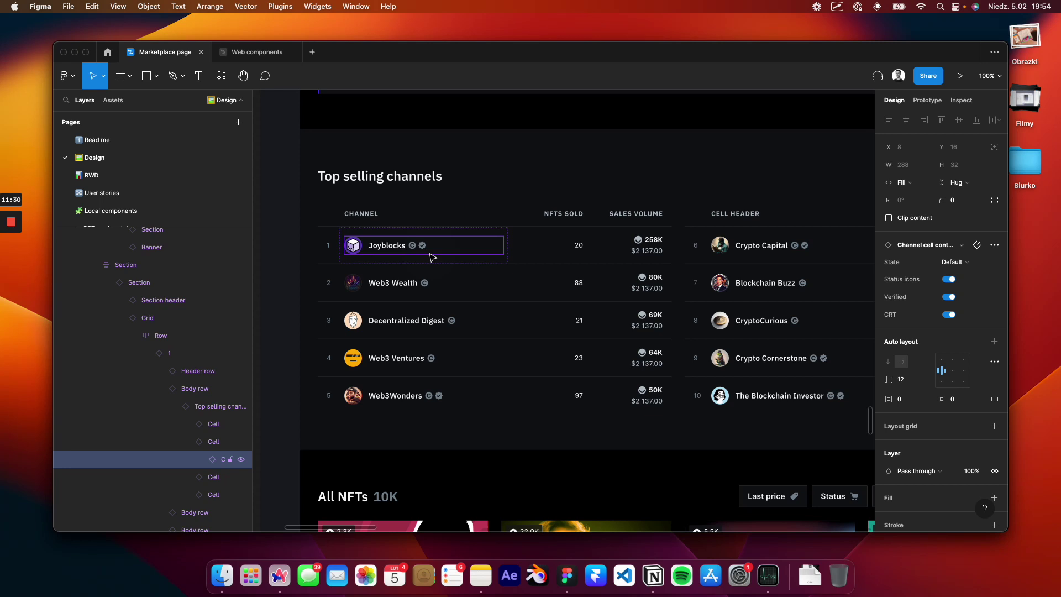
- Inspect row 1's sales volume cell with the UI hidden, then restore the panels
key("super+backslash")
scroll(431, 255, "right", 5)
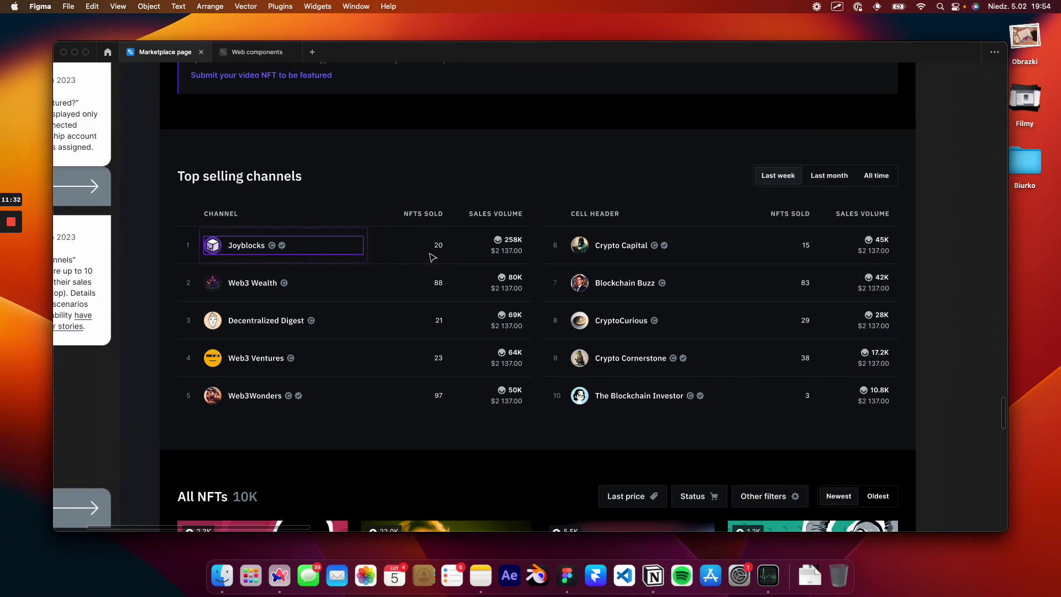
left_click(459, 247)
key("Escape")
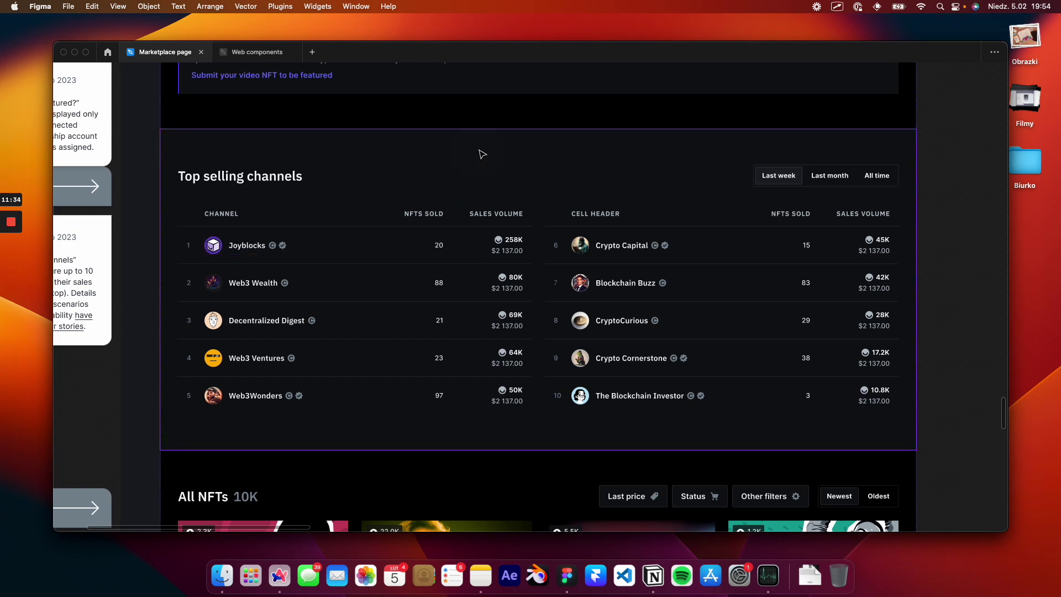
key("super+backslash")
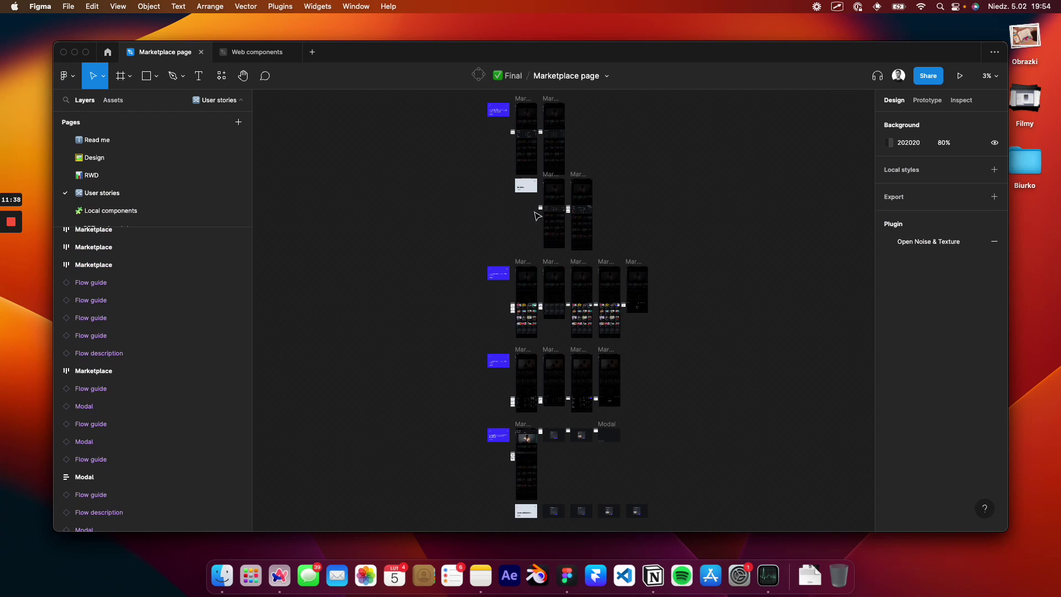
- Navigate to the Top selling channels flow and drill into its Last week / Last month / All time toggle group
scroll(521, 137, "up", 6)
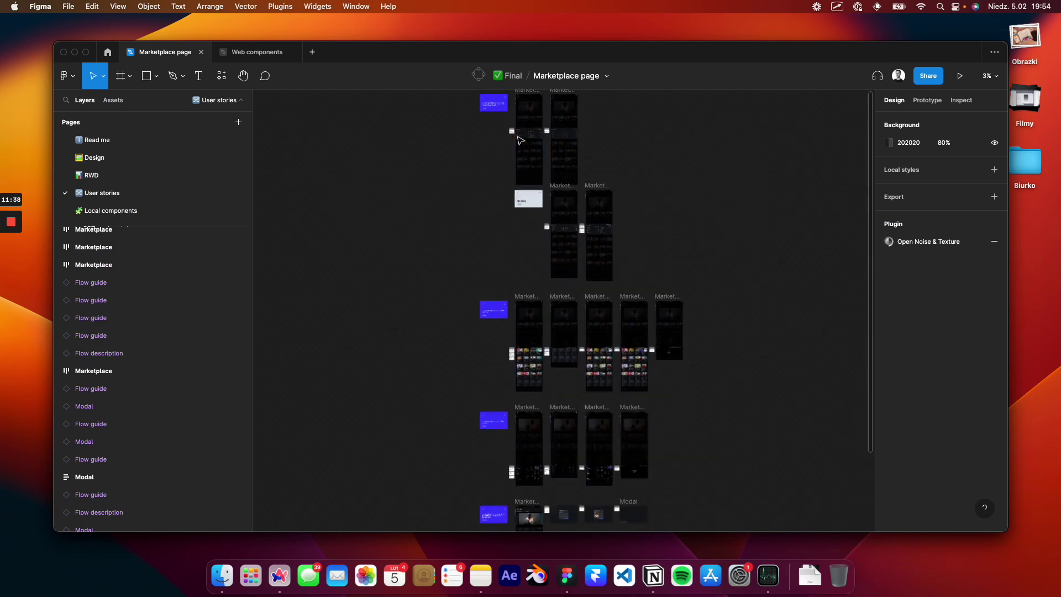
scroll(573, 283, "up", 10)
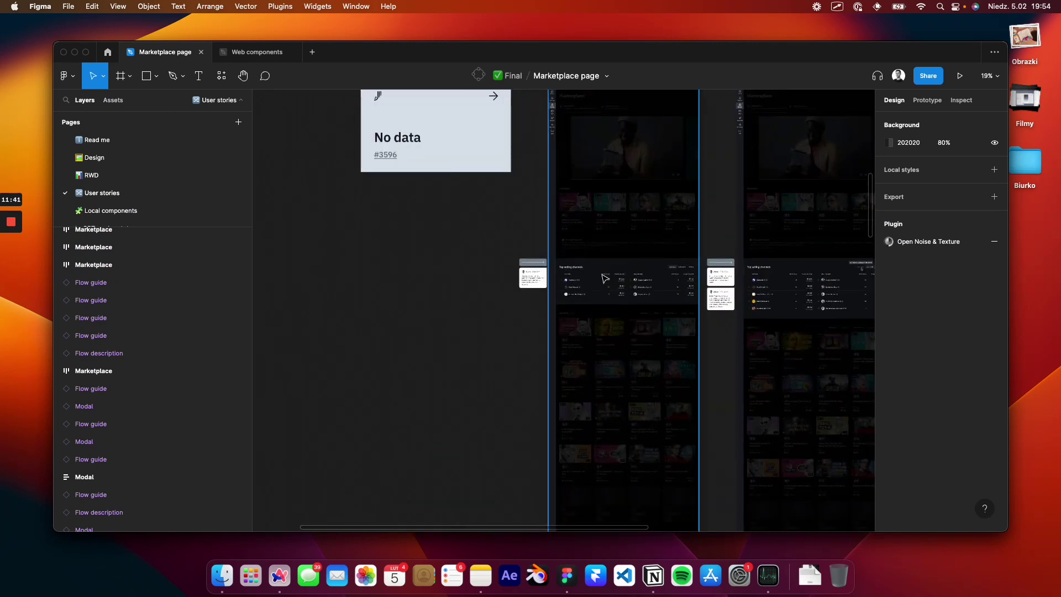
scroll(401, 287, "up", 4)
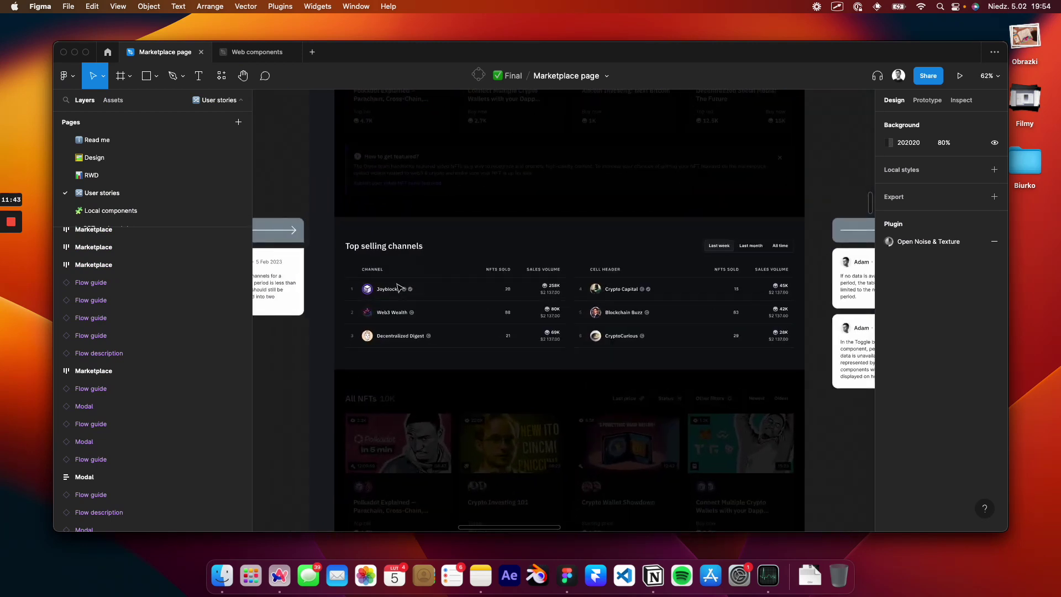
scroll(401, 288, "left", 3)
scroll(400, 287, "down", 1)
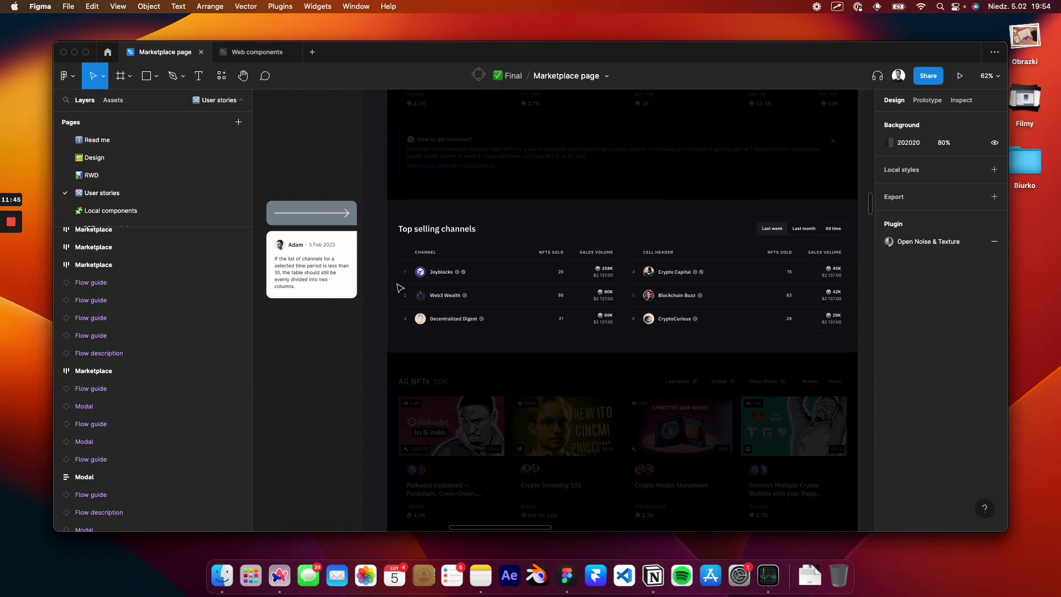
scroll(611, 324, "up", 2)
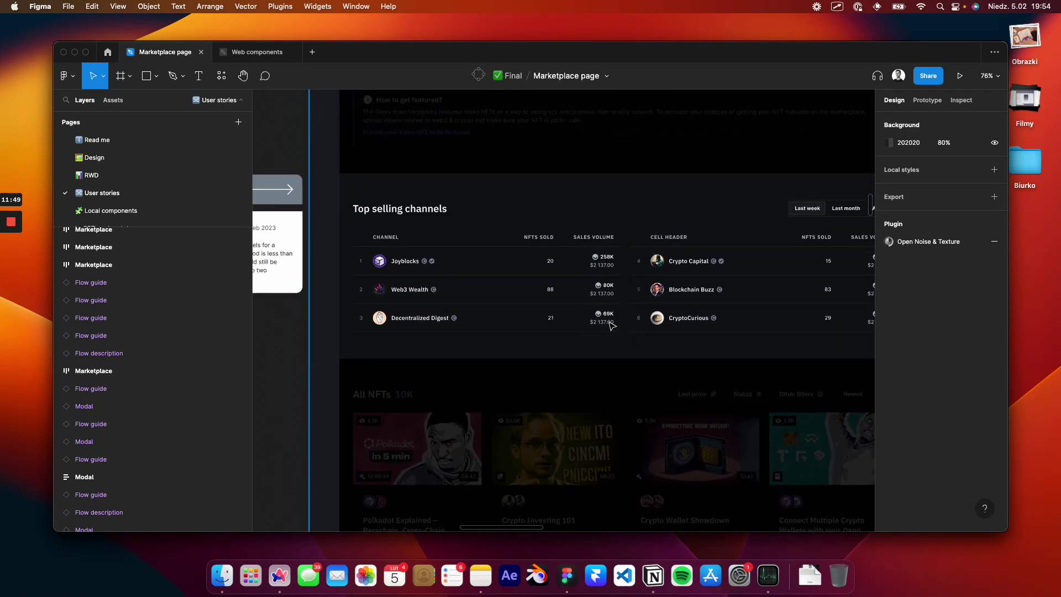
scroll(612, 324, "right", 3)
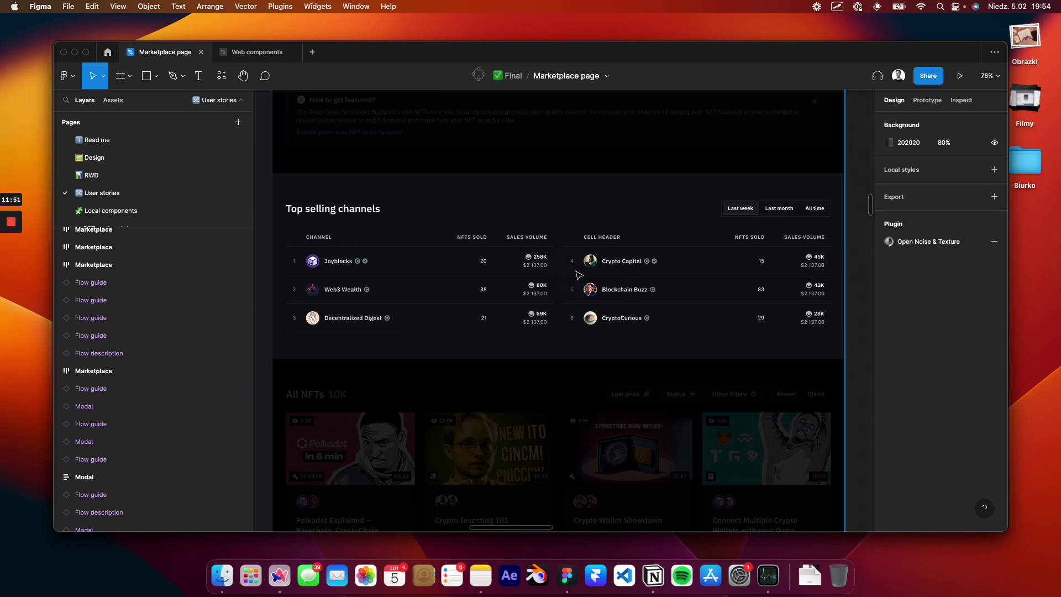
scroll(579, 274, "right", 10)
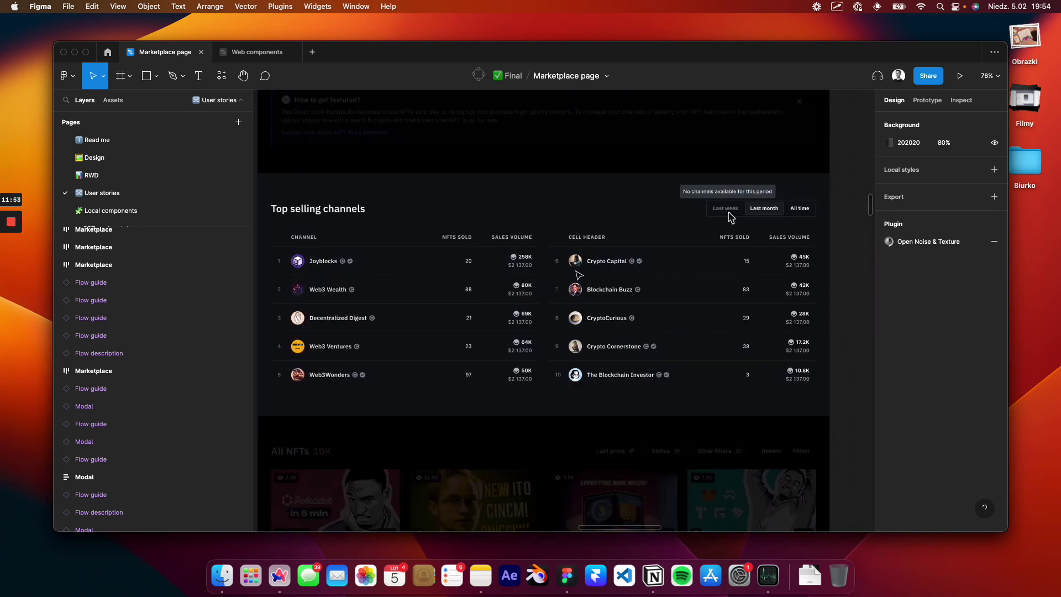
scroll(579, 275, "left", 2)
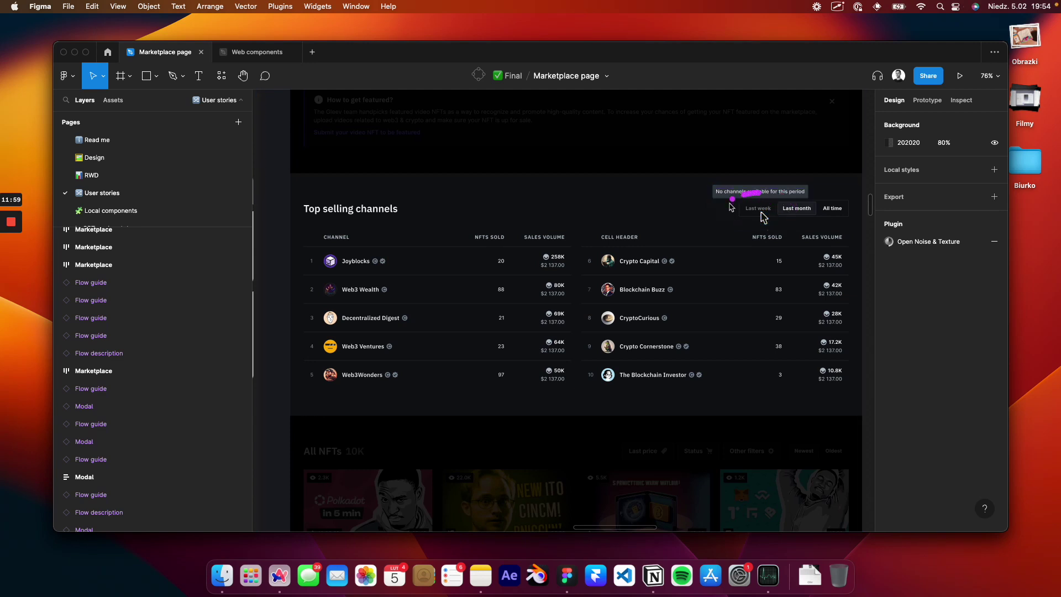
left_click(829, 210)
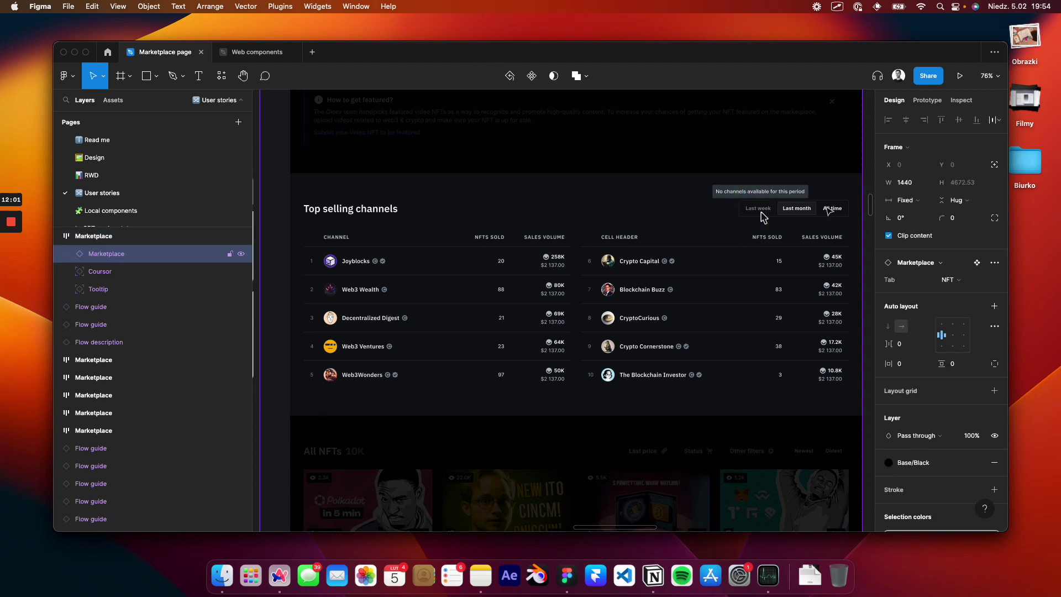
double_click(829, 210)
double_click(829, 210)
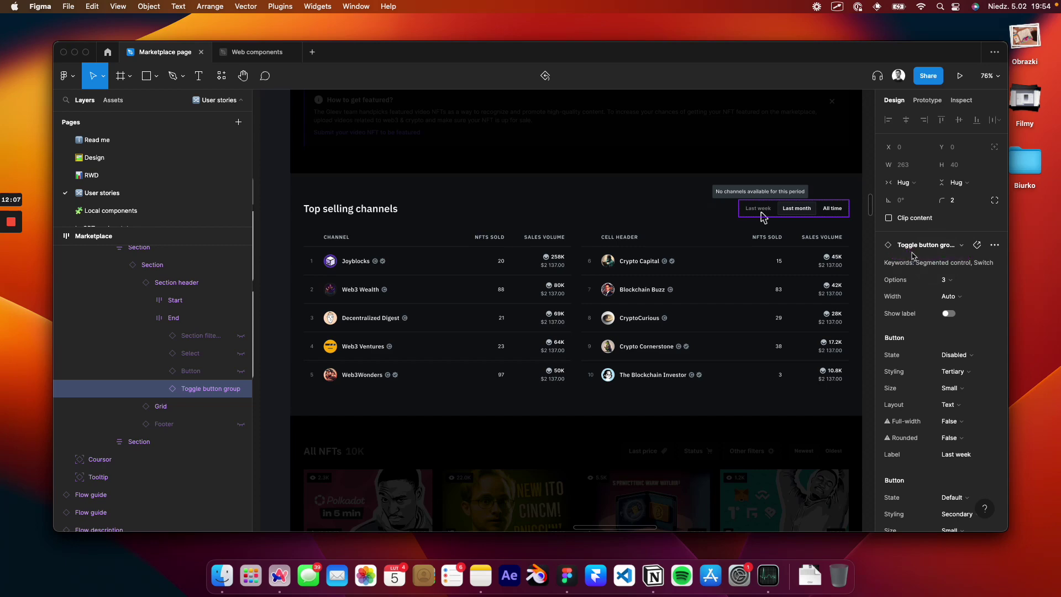
- Open the Design page, hide the interface and zoom the canvas to 100%
left_click(118, 158)
scroll(452, 314, "down", 5)
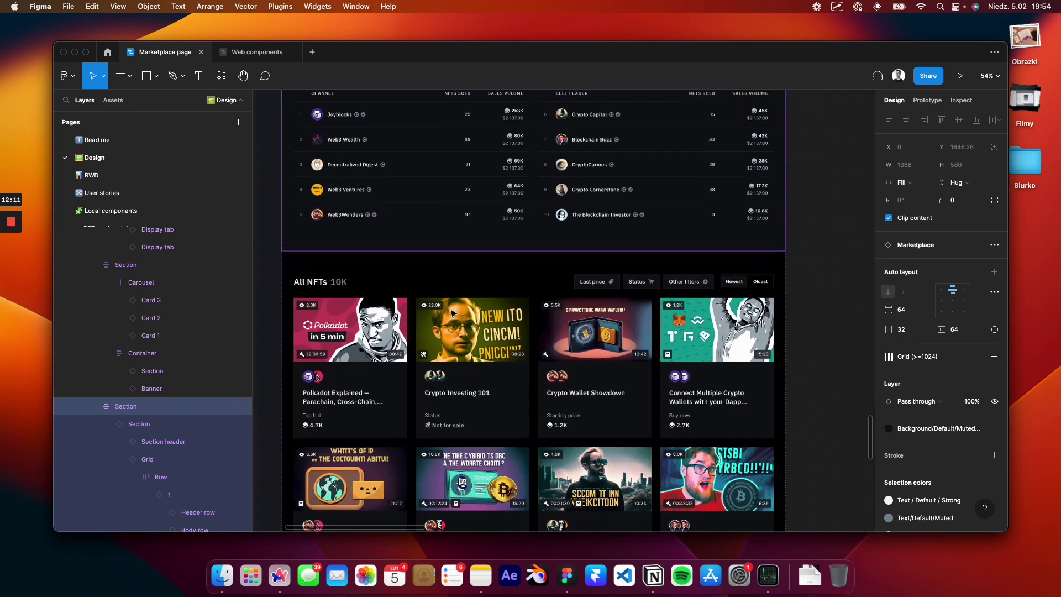
key("super+backslash")
scroll(452, 314, "up", 2)
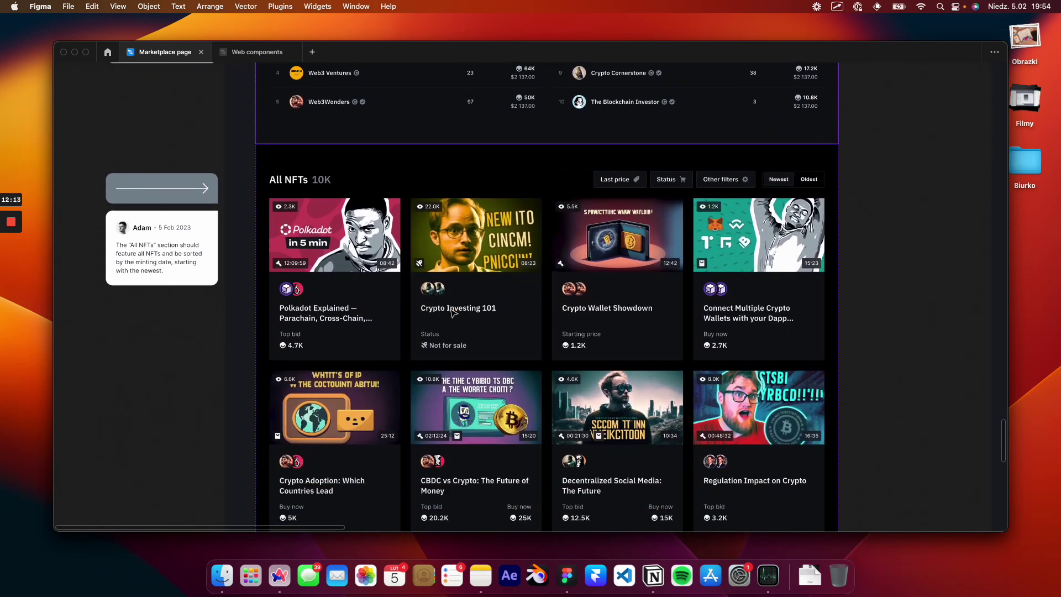
key("shift+0")
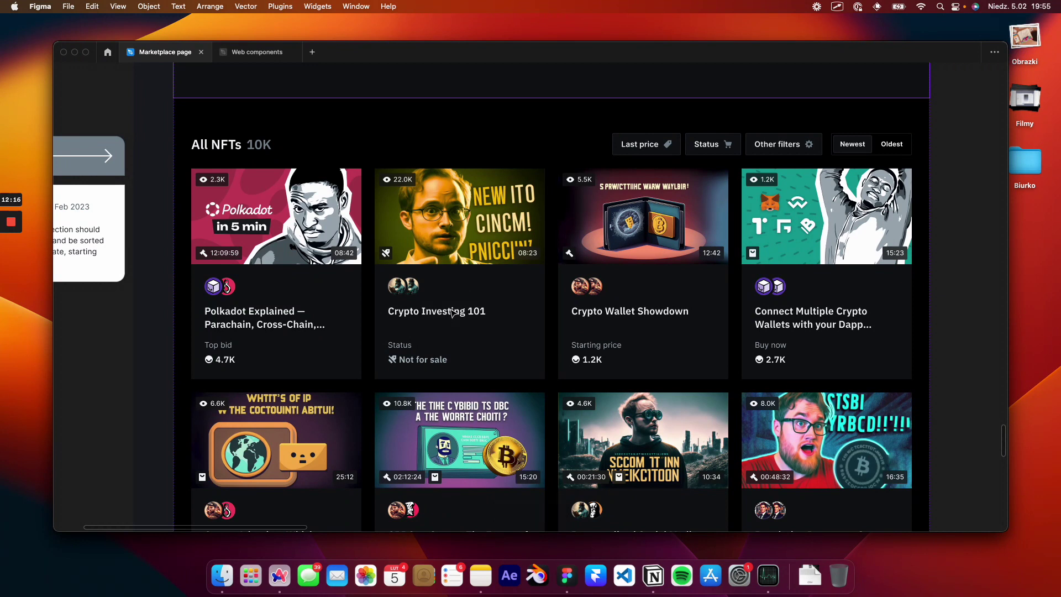
- Browse the All NFTs grid full-screen, then bring back the toolbar and side panels
scroll(475, 266, "down", 2)
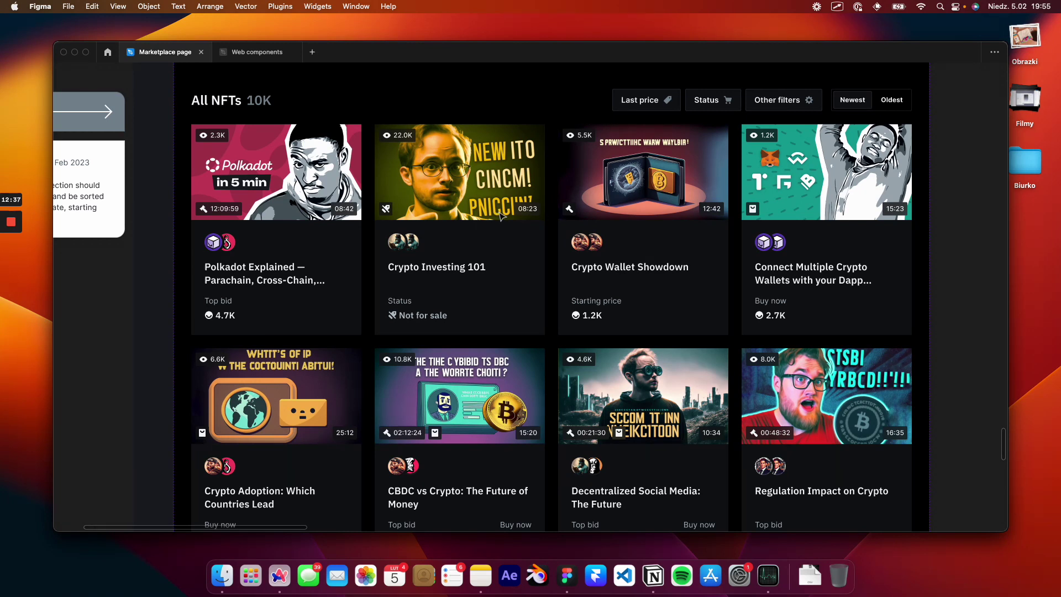
scroll(501, 216, "left", 5)
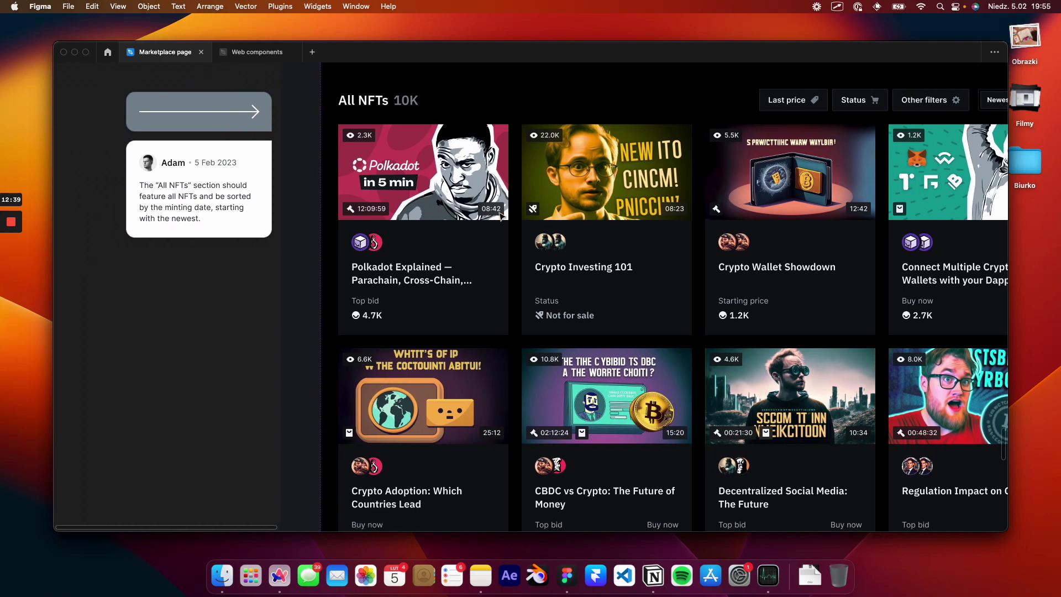
scroll(502, 216, "right", 5)
scroll(501, 216, "left", 3)
scroll(501, 216, "down", 5)
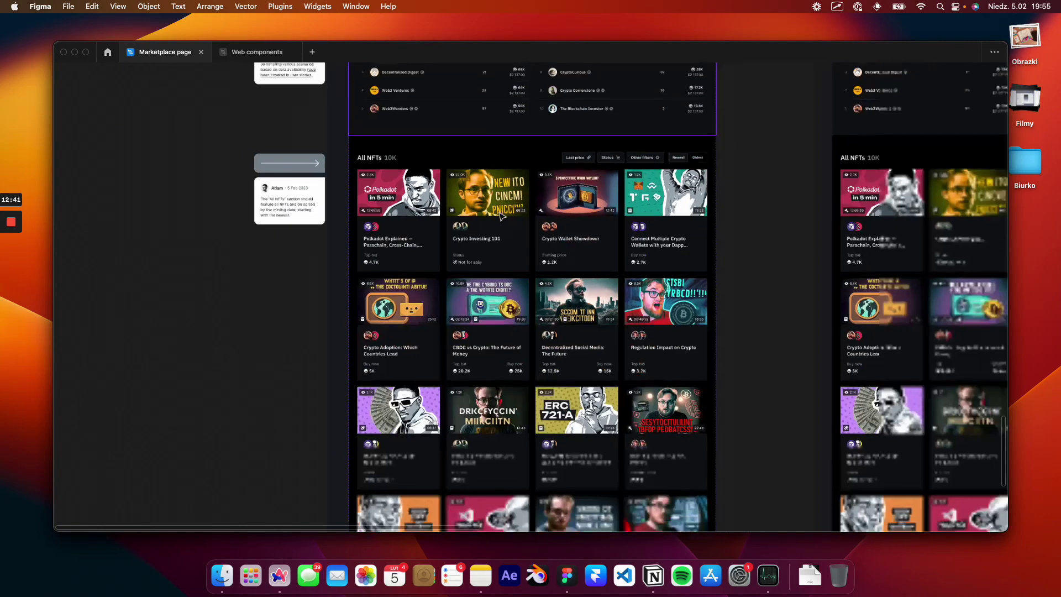
scroll(501, 216, "up", 5)
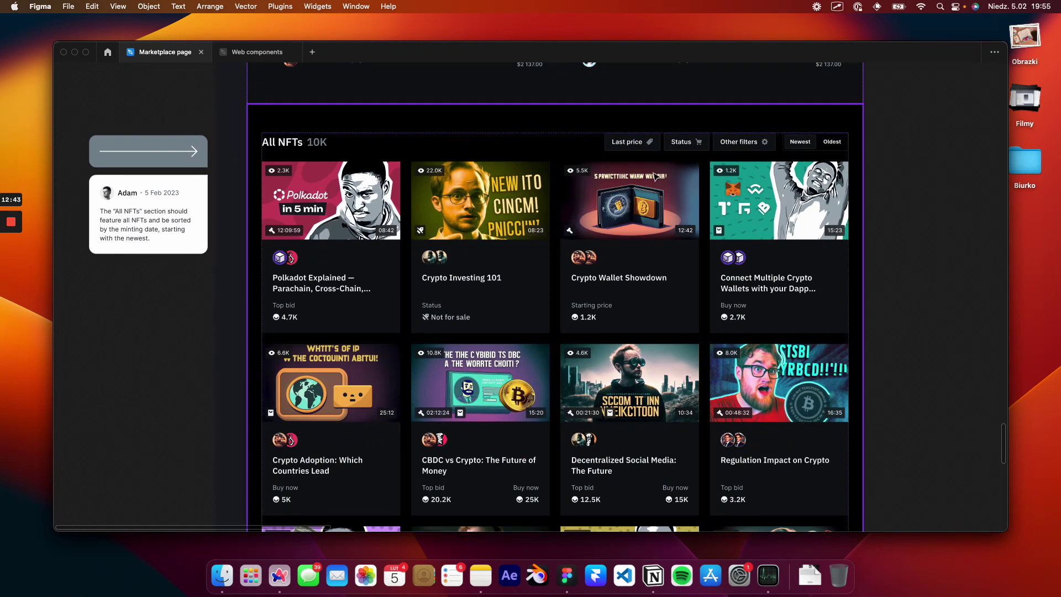
key("super+backslash")
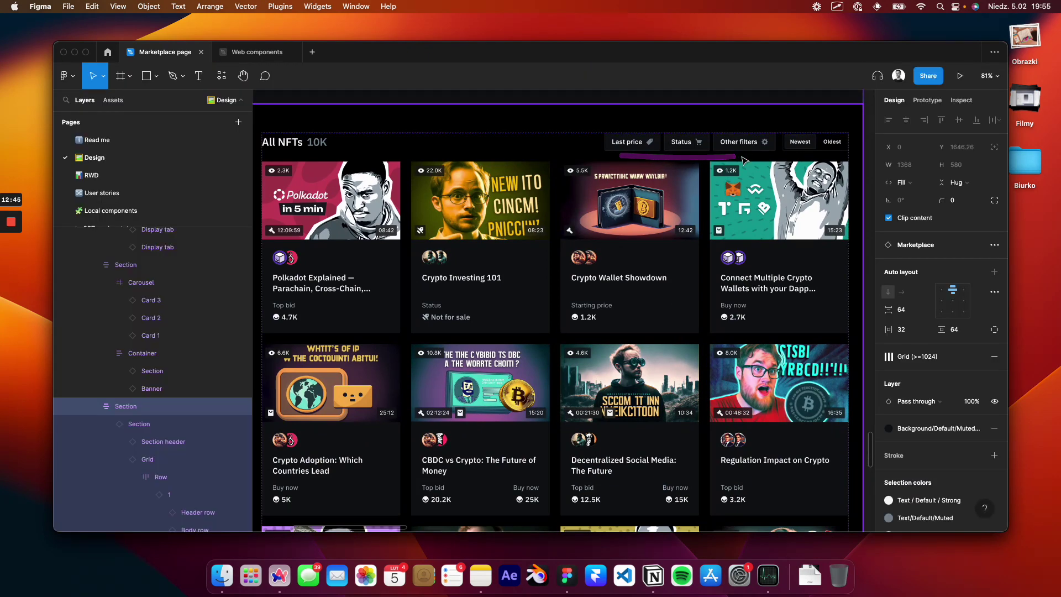
left_click(142, 193)
key("shift+1")
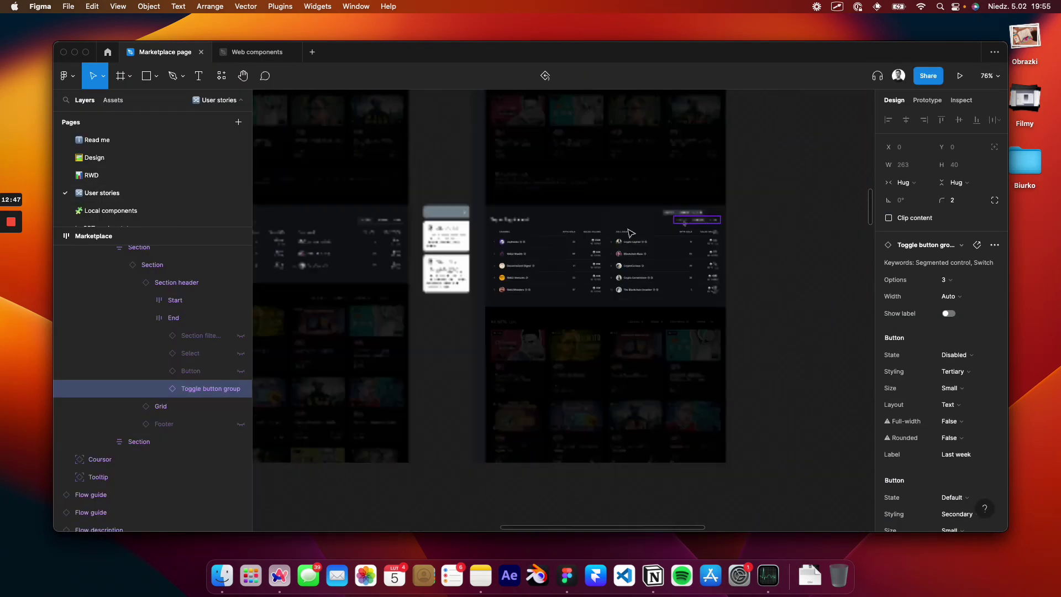
scroll(631, 234, "up", 5)
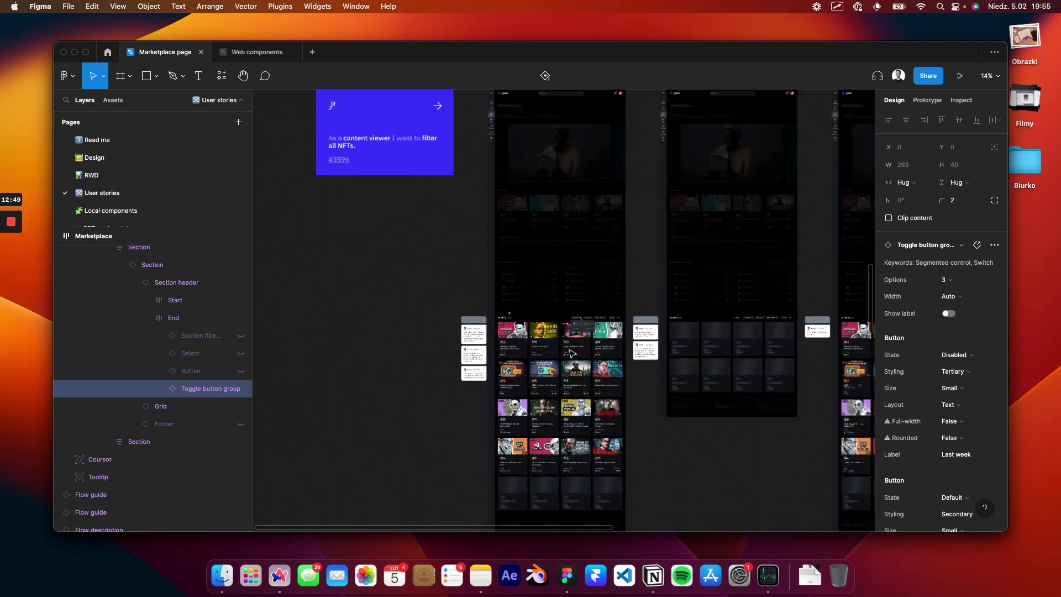
scroll(594, 275, "up", 10)
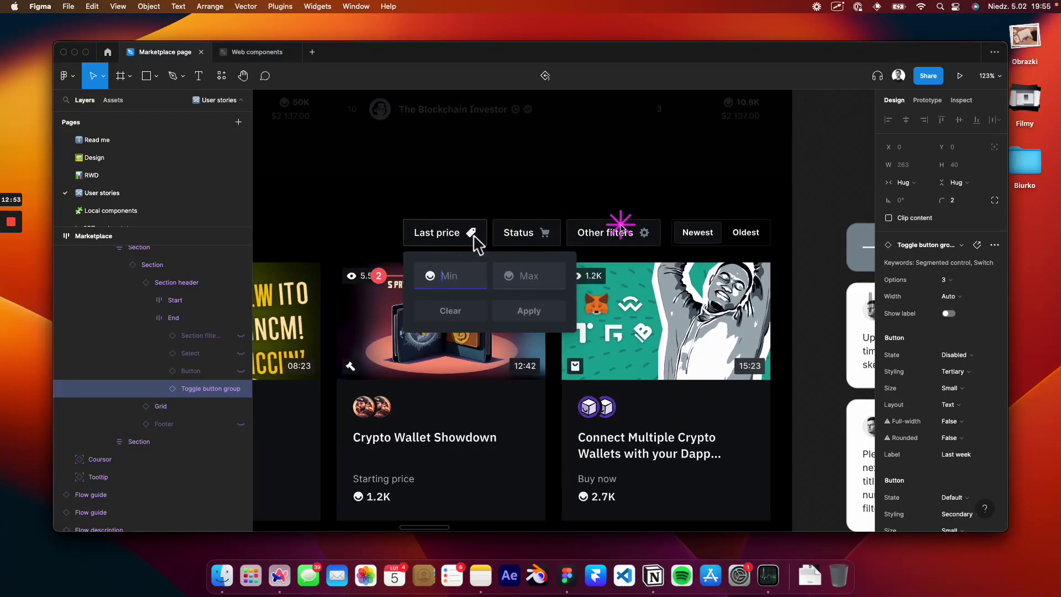
scroll(622, 228, "down", 3)
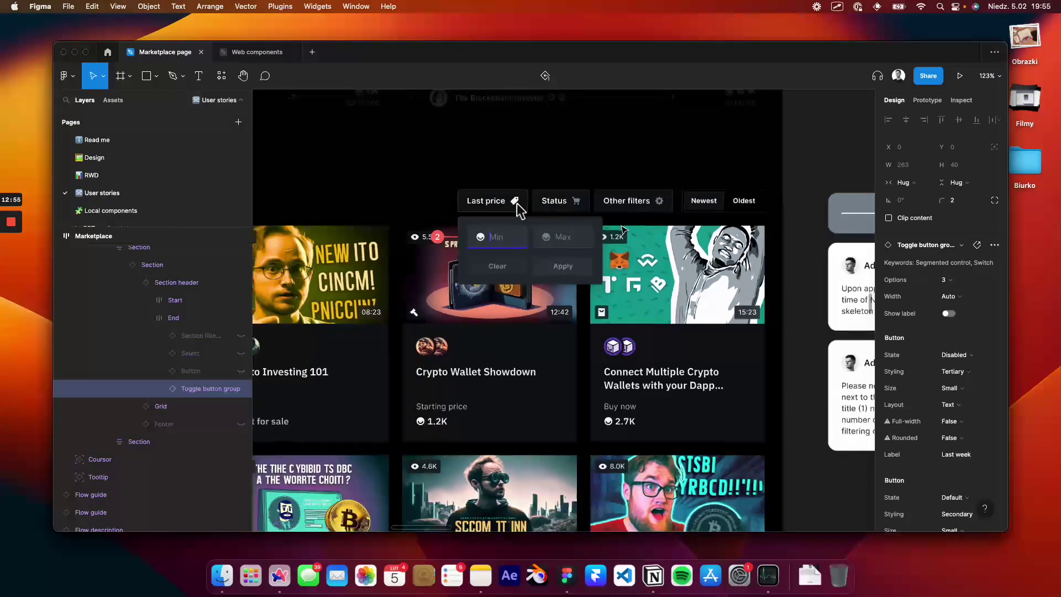
scroll(553, 210, "up", 3)
left_click(540, 210)
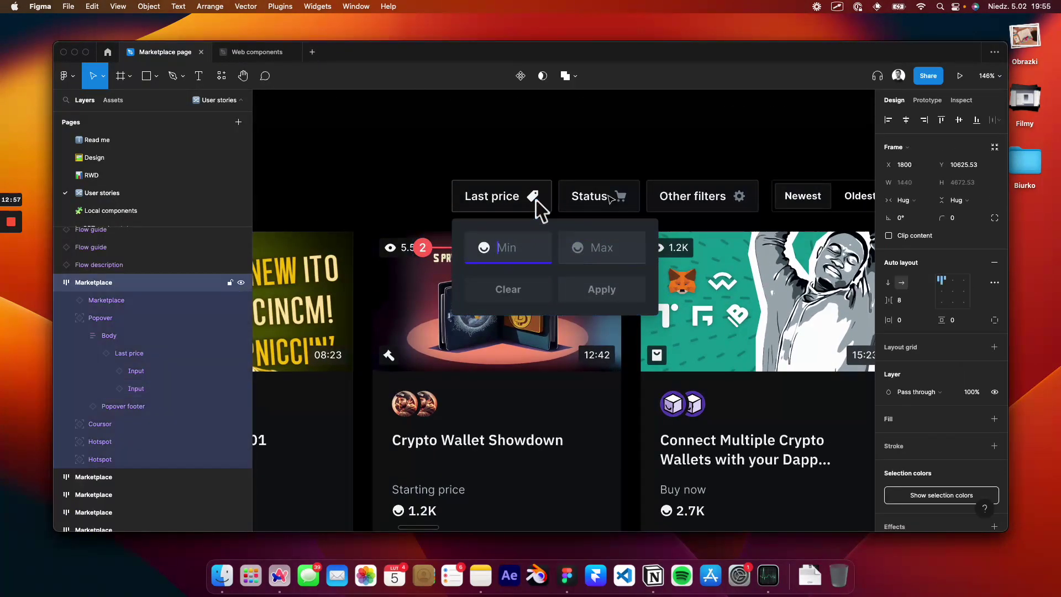
double_click(540, 210)
double_click(540, 210)
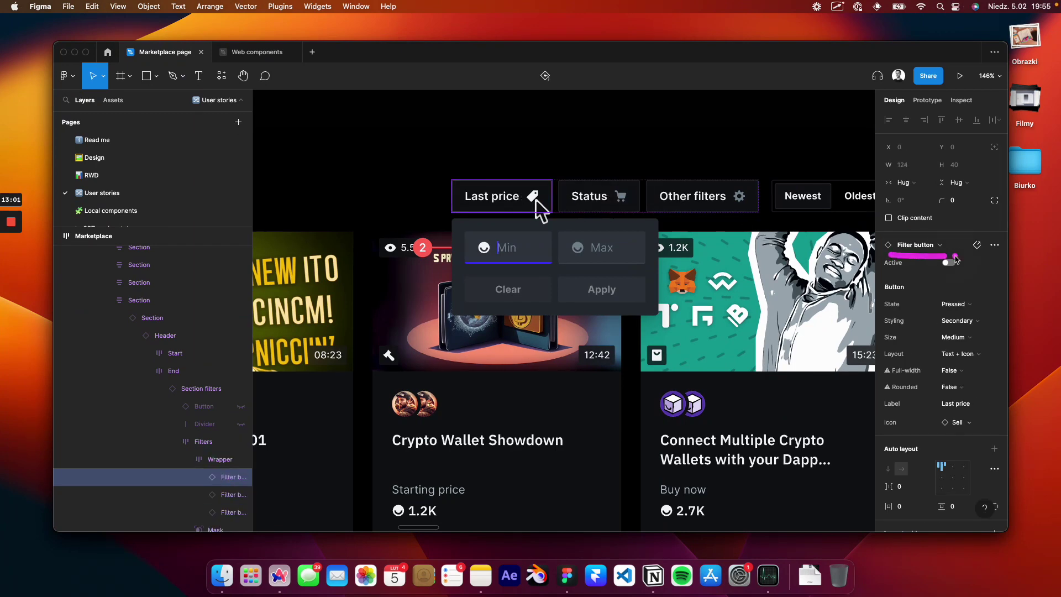
scroll(542, 210, "down", 3)
scroll(544, 209, "down", 1)
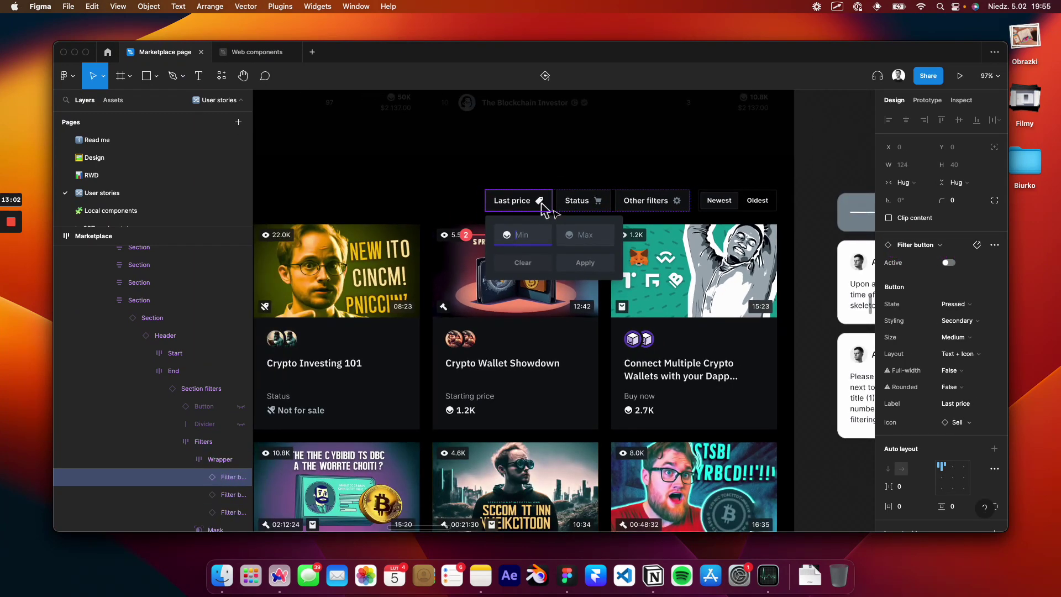
scroll(544, 209, "down", 5)
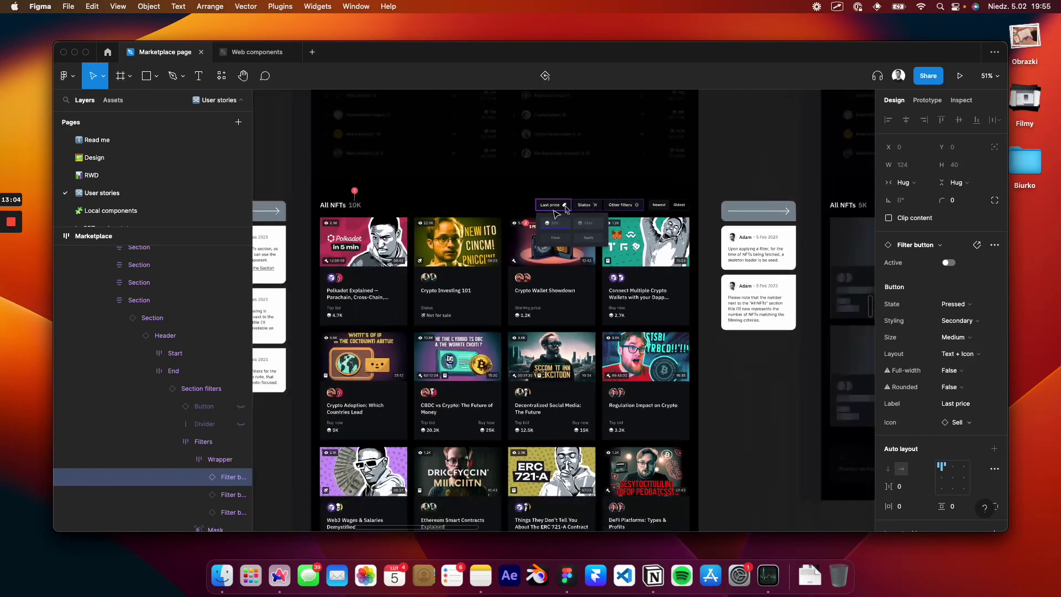
scroll(556, 213, "right", 10)
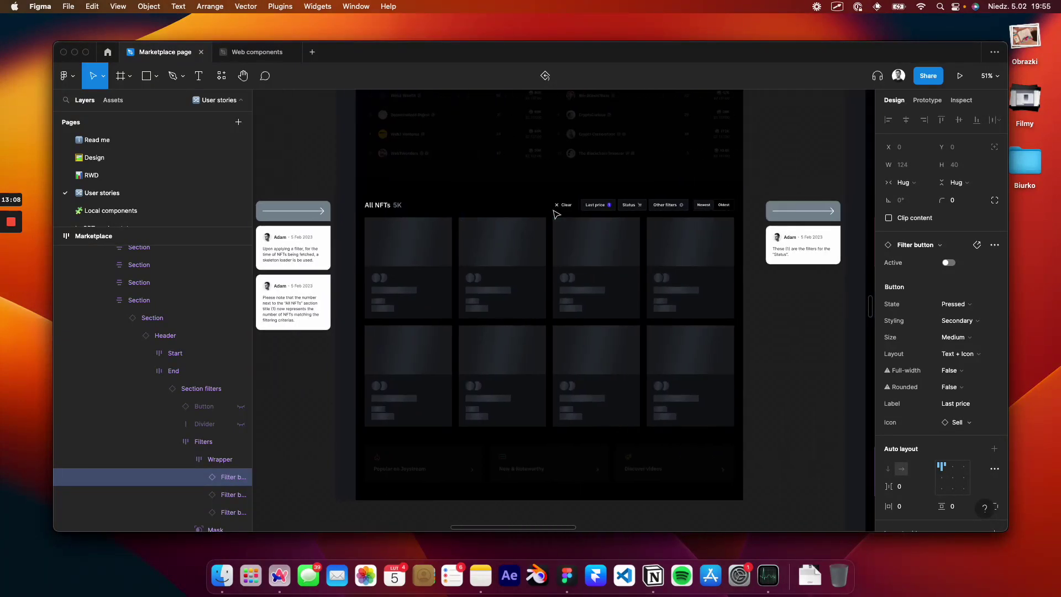
scroll(556, 215, "left", 1)
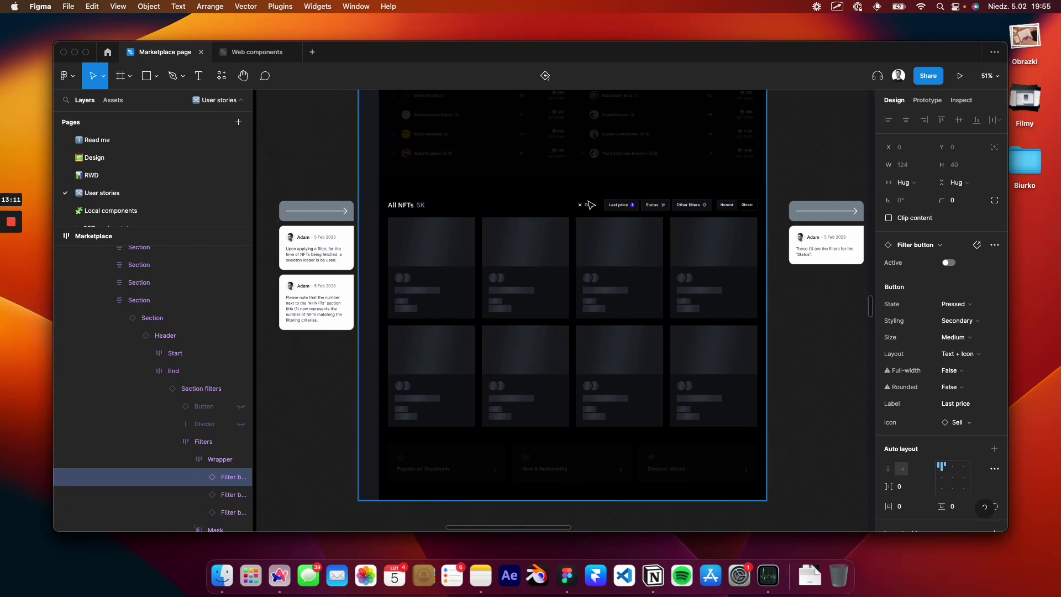
scroll(589, 205, "down", 10)
scroll(589, 212, "down", 5)
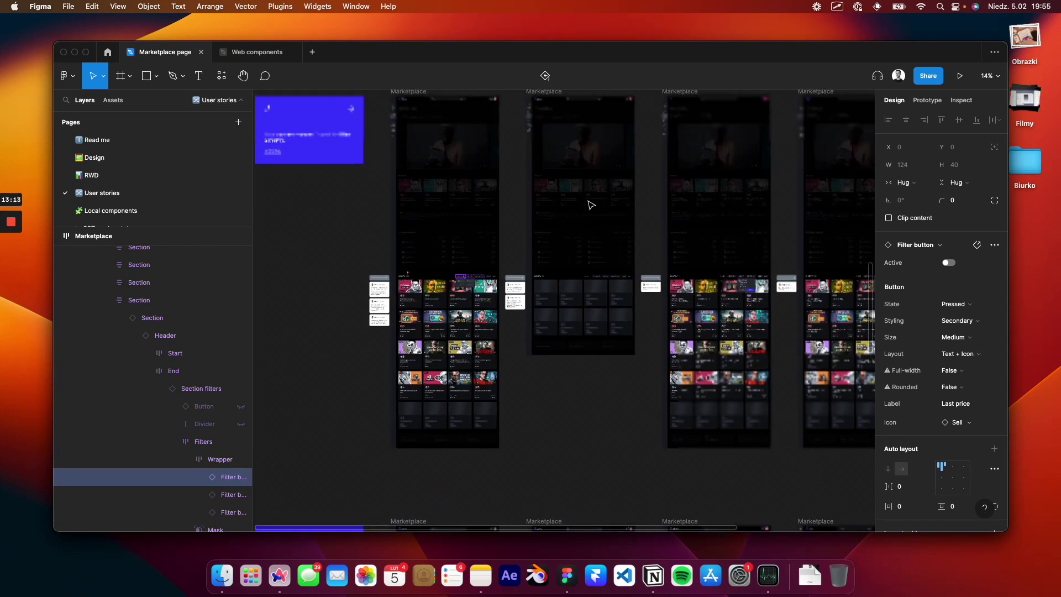
scroll(589, 221, "up", 10)
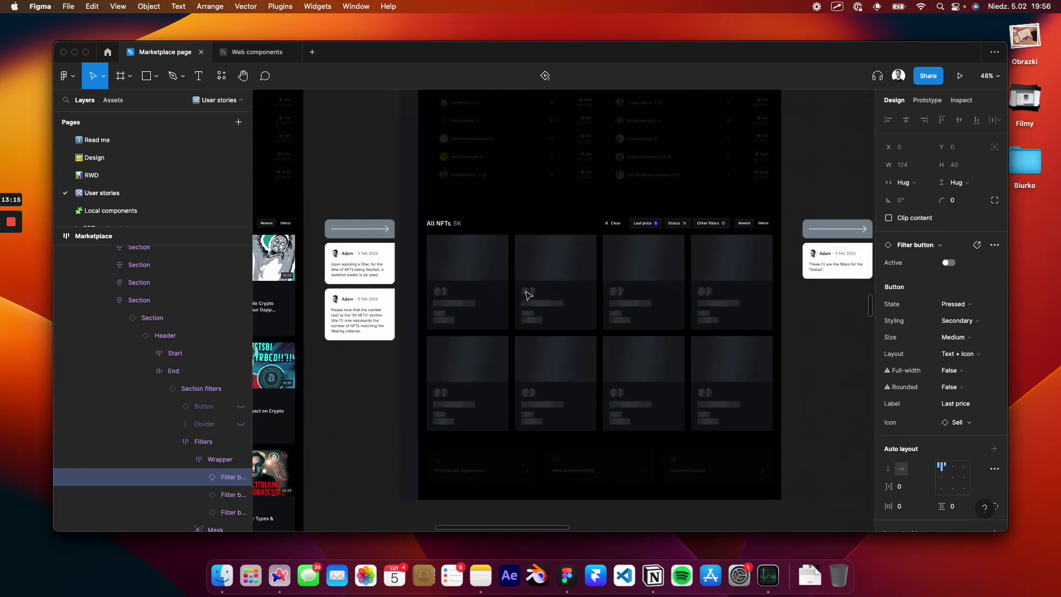
scroll(529, 295, "up", 3)
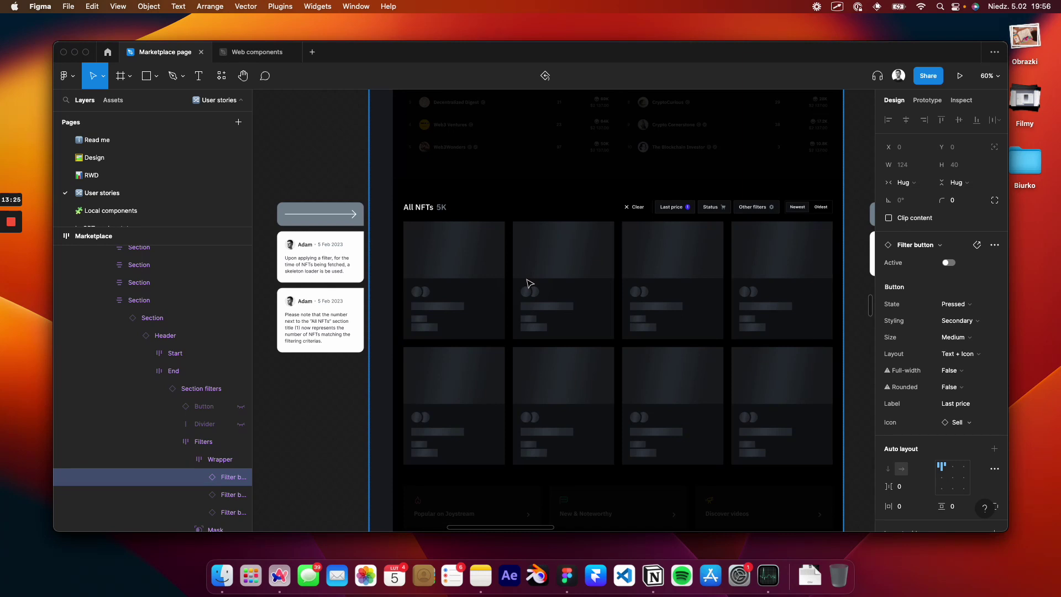
scroll(529, 283, "right", 10)
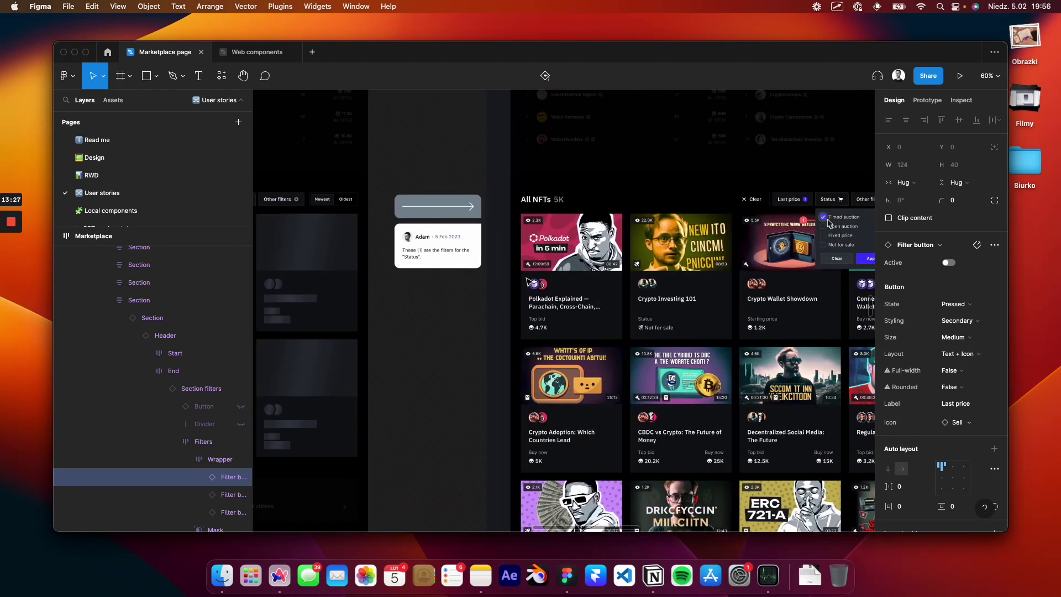
scroll(576, 205, "up", 2)
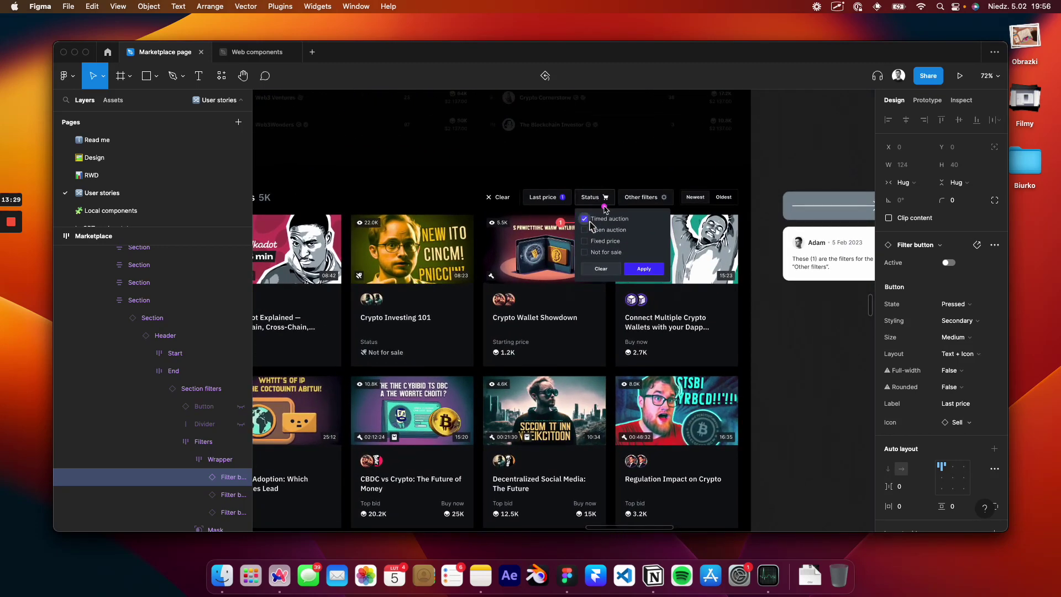
mouse_move(608, 206)
left_mouse_down()
mouse_move(564, 265)
mouse_move(665, 272)
left_mouse_up()
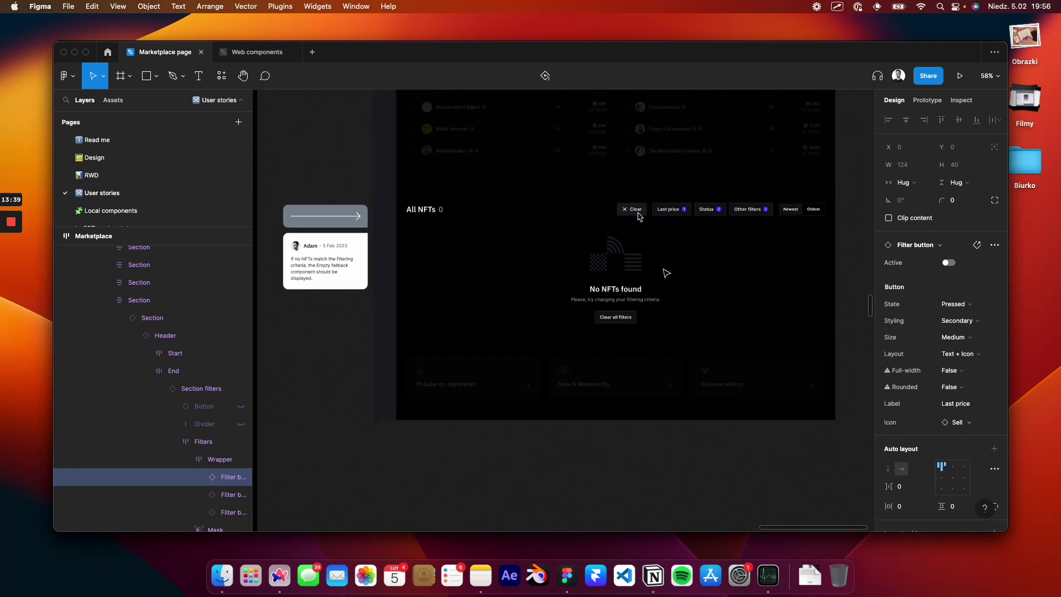
left_click(154, 158)
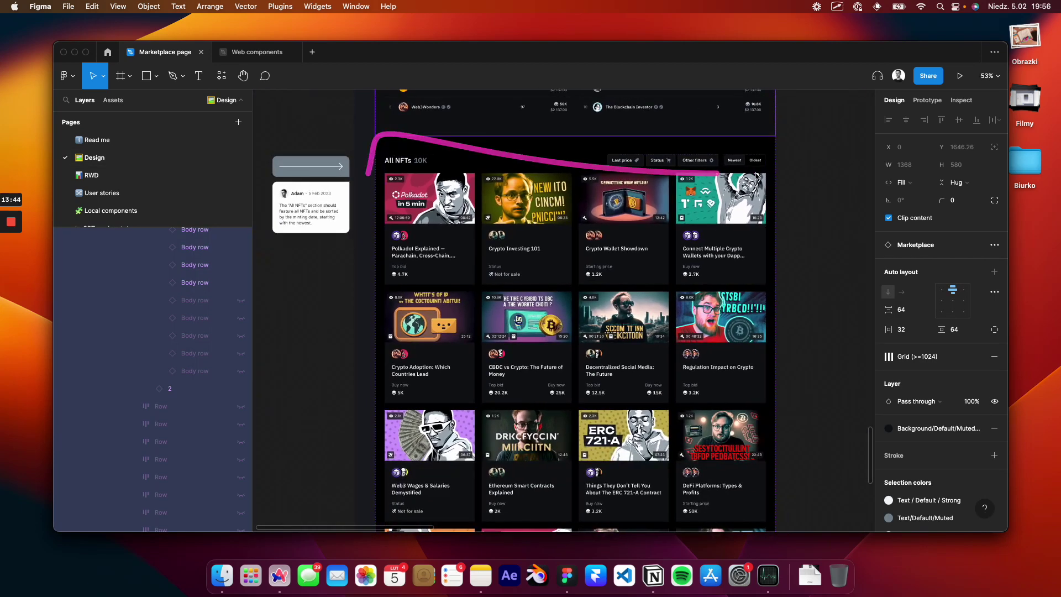
- Zoom out, select the parent Marketplace frame and pan to its Featured row
scroll(388, 155, "down", 1)
scroll(734, 184, "down", 10)
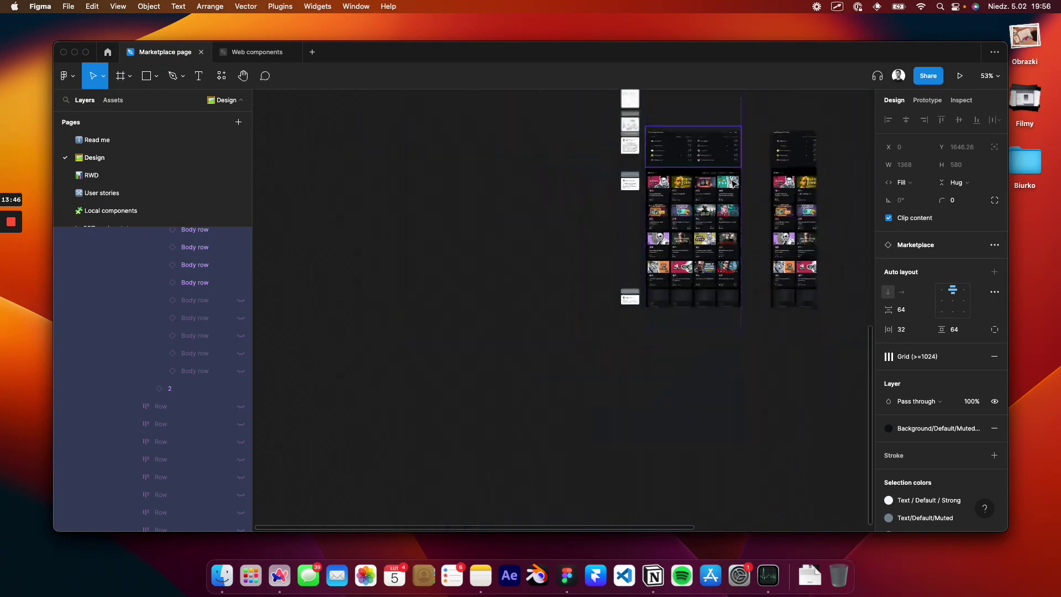
scroll(734, 184, "up", 5)
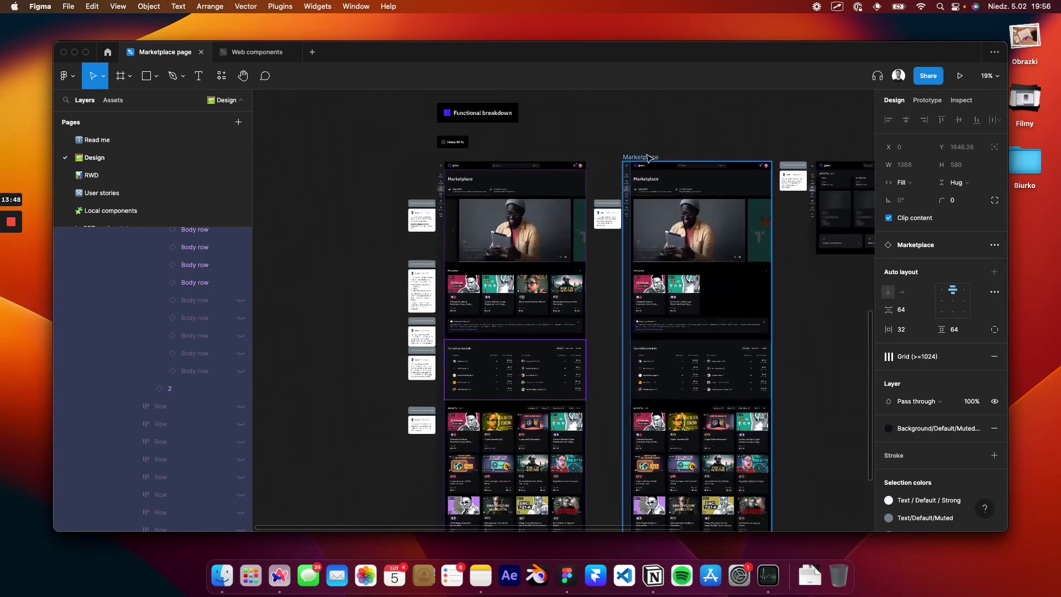
key("Escape")
scroll(785, 191, "up", 2)
scroll(785, 192, "up", 3)
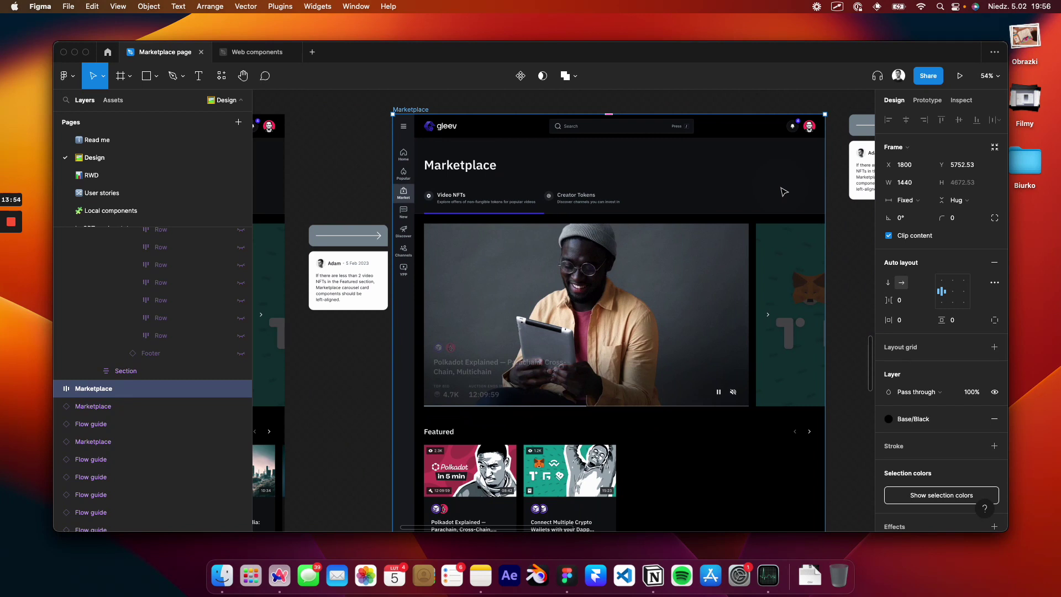
scroll(785, 192, "right", 2)
scroll(784, 192, "down", 4)
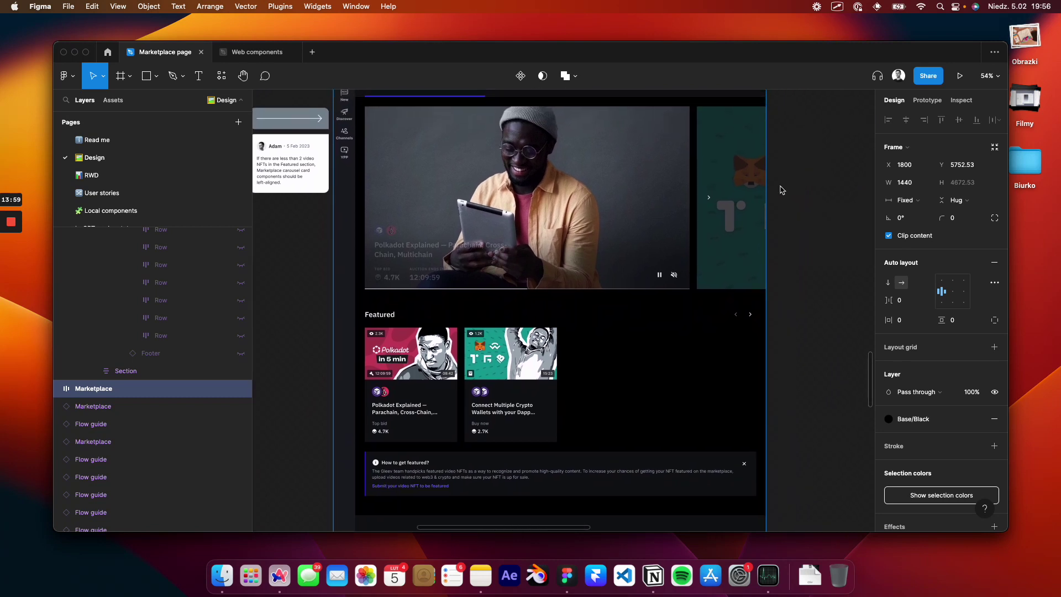
- Select the Featured Container, then its nested Section component instance
left_click(462, 366, "super")
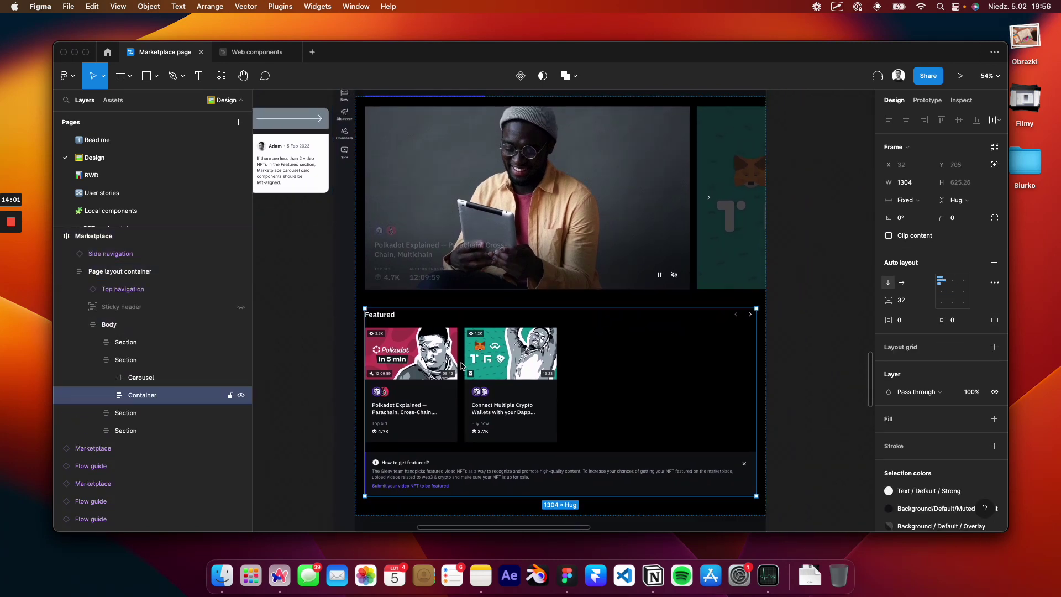
left_click(462, 365)
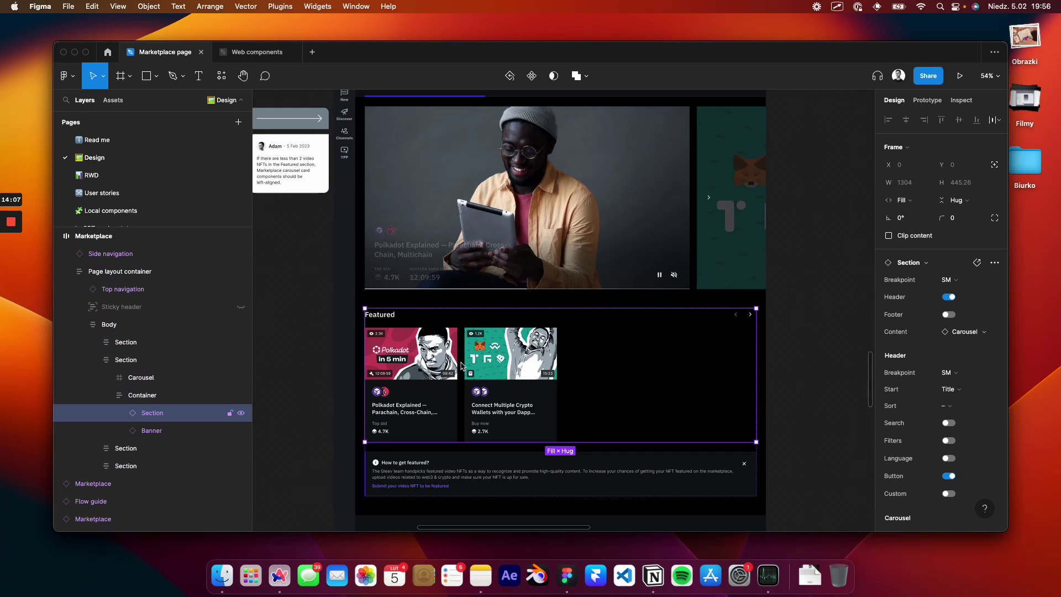
scroll(462, 366, "left", 10)
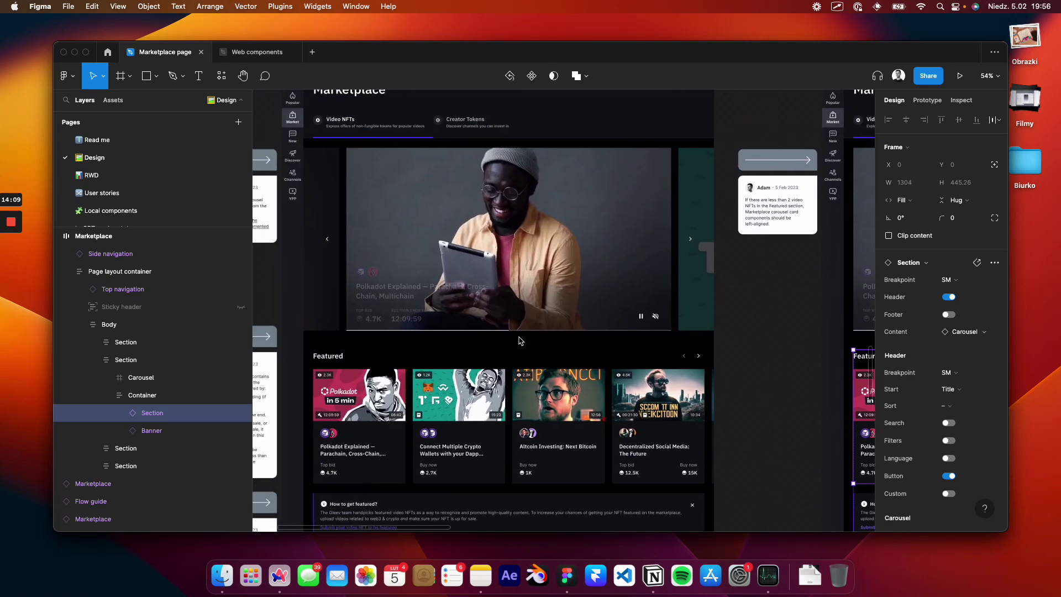
- Select the hero carousel frame, then its parent Section
scroll(520, 340, "up", 2)
left_click(508, 271)
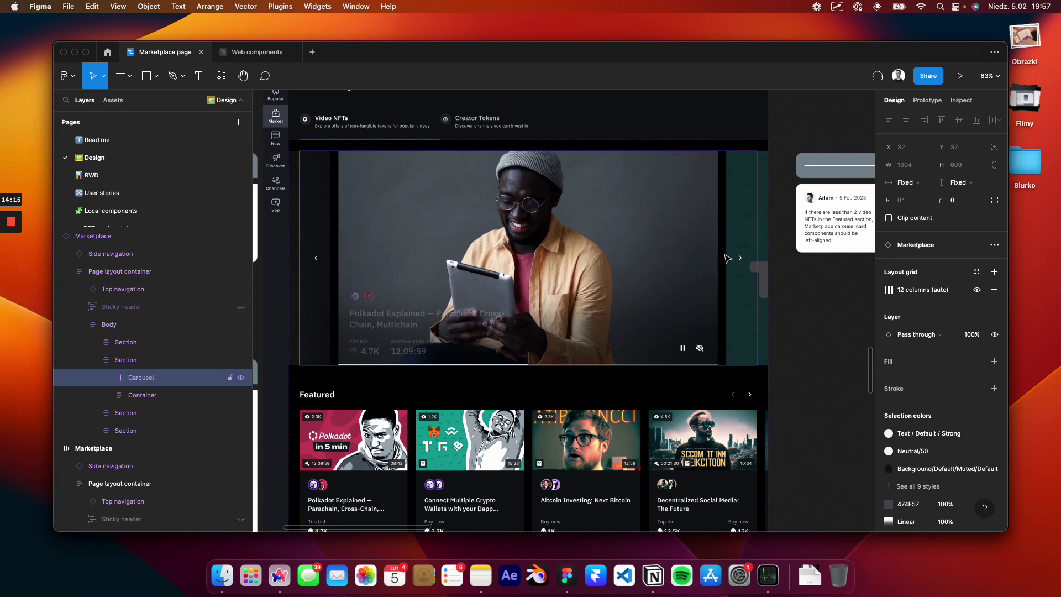
scroll(726, 257, "right", 1)
scroll(727, 258, "down", 1)
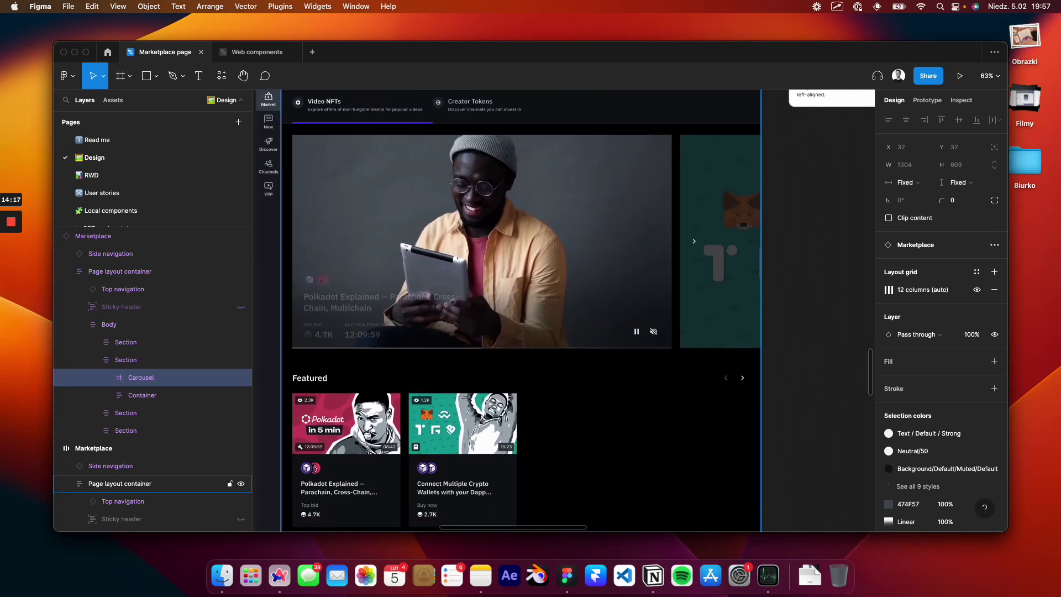
scroll(481, 424, "left", 2)
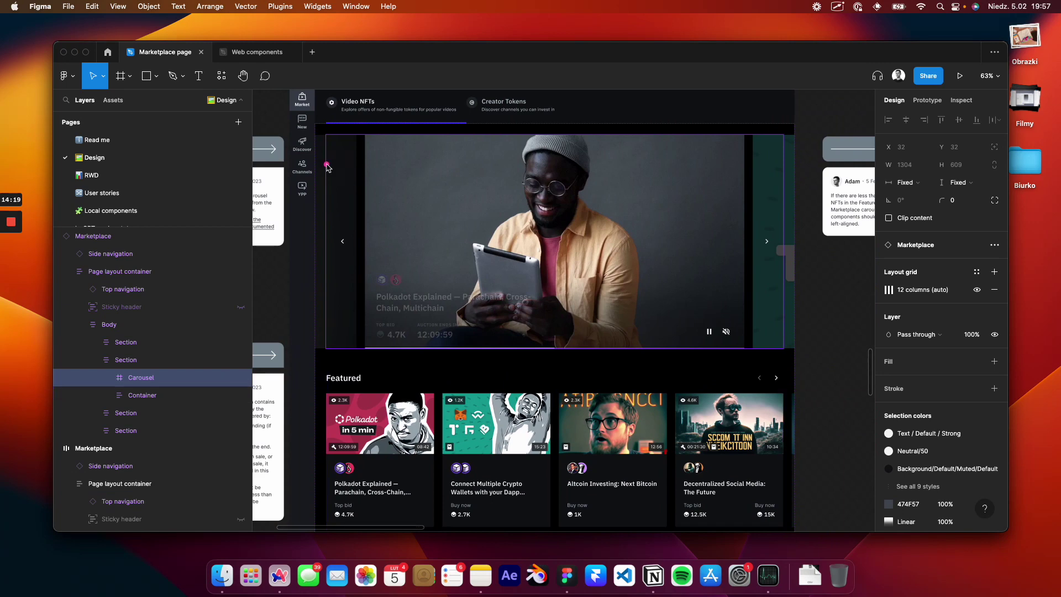
scroll(496, 209, "right", 2)
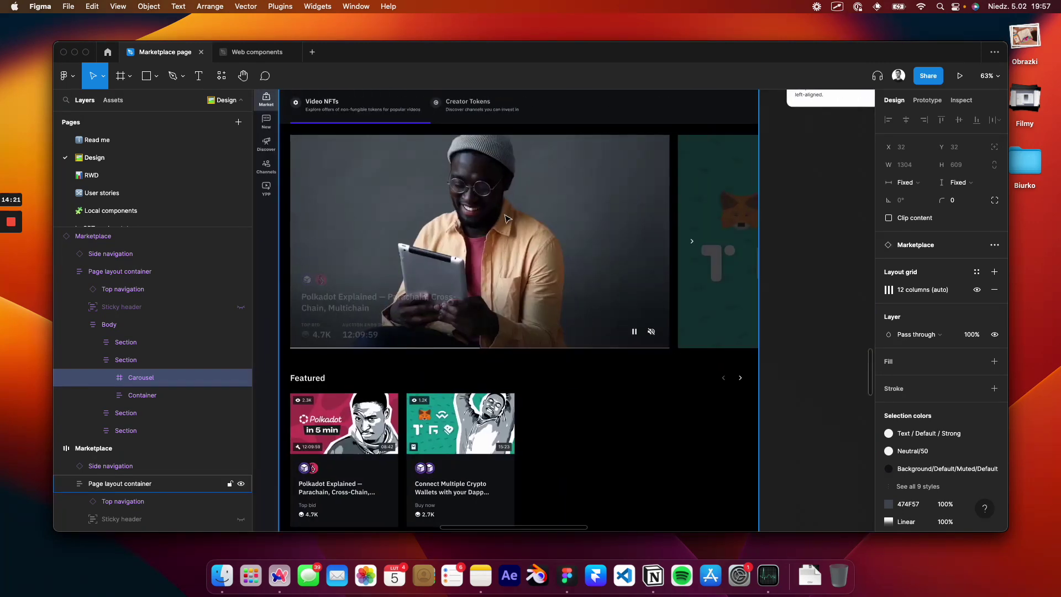
key("shift+Return")
- Pan over to the All NFTs loading-state frame and select its placeholder-card Marketplace frame
scroll(514, 227, "up", 1)
scroll(514, 226, "left", 1)
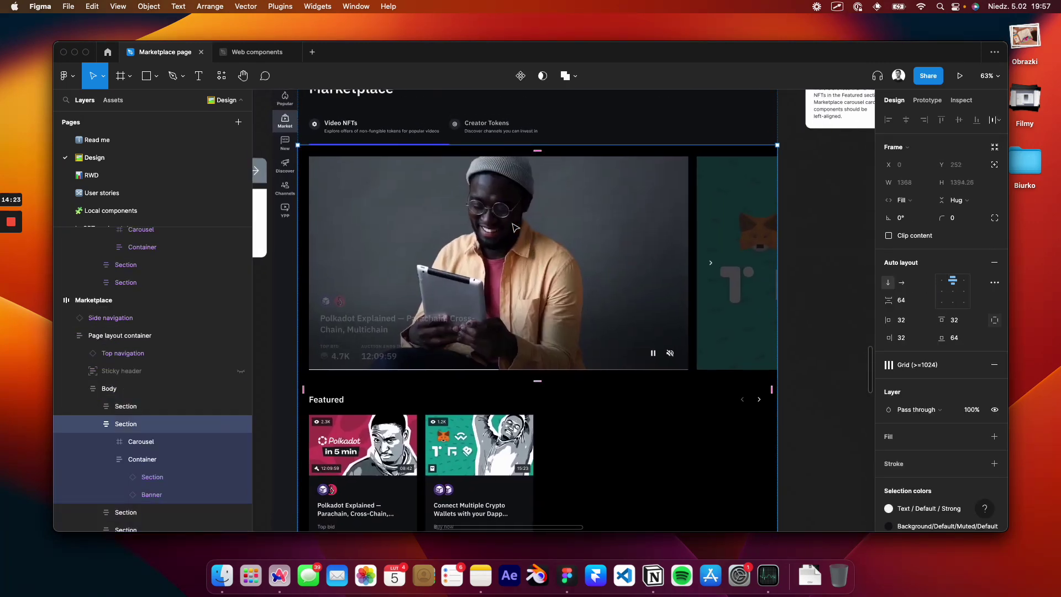
scroll(514, 226, "up", 1)
scroll(514, 227, "left", 2)
scroll(514, 226, "down", 5)
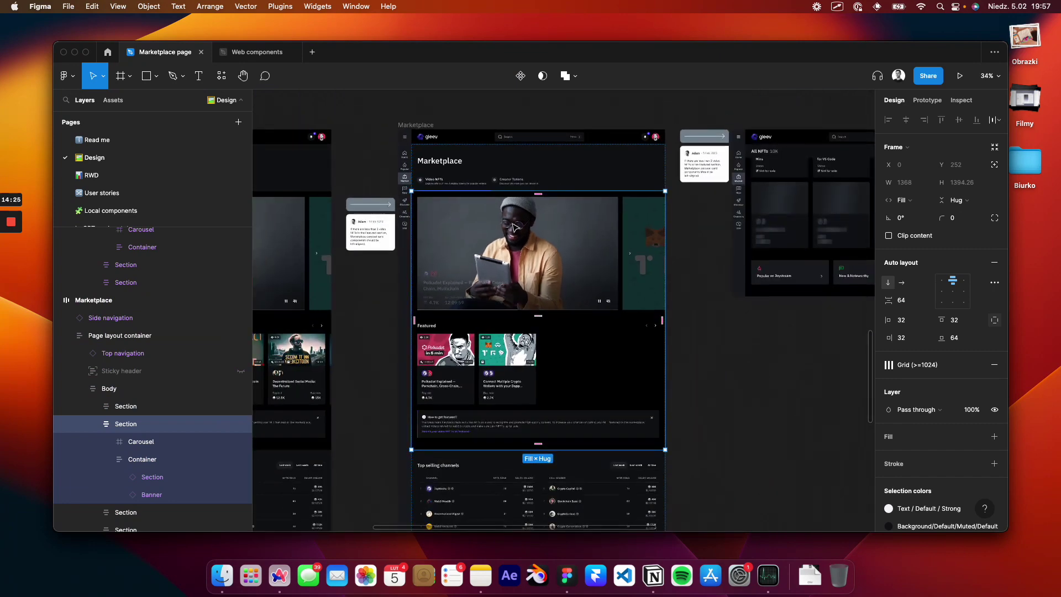
scroll(515, 227, "left", 10)
scroll(514, 226, "up", 5)
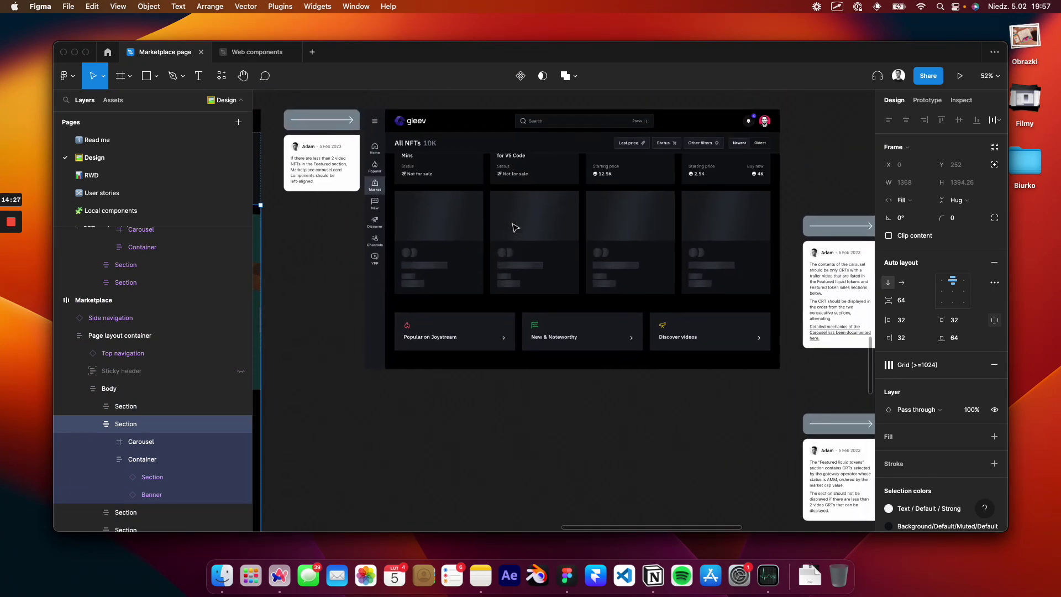
scroll(515, 227, "up", 1)
scroll(515, 226, "left", 1)
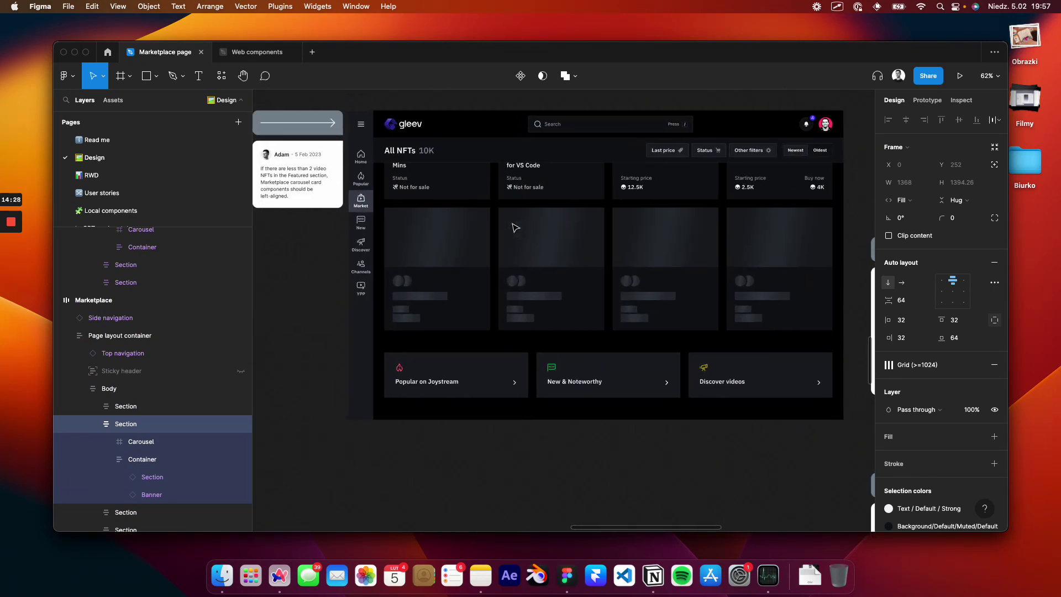
left_click(515, 227)
- Mark the Functional breakdown label and zoom to fit the selected Marketplace frame
scroll(515, 226, "down", 10)
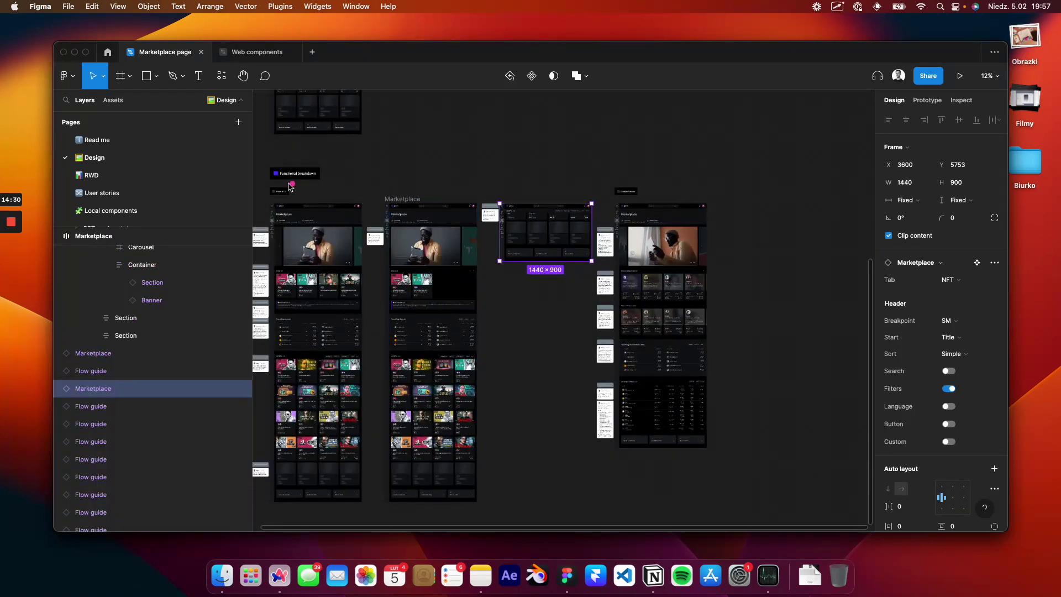
left_click_drag(279, 183, 336, 185)
key("shift+2")
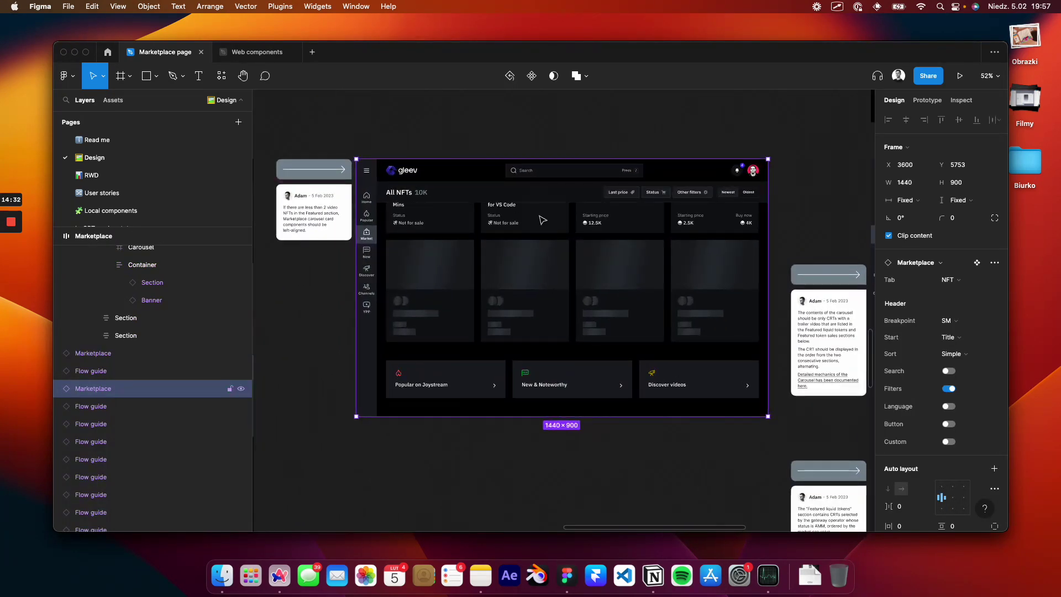
- Select the page's Sticky header inside the layout container, then zoom out to the boards
double_click(534, 195)
double_click(533, 195)
scroll(534, 196, "left", 2)
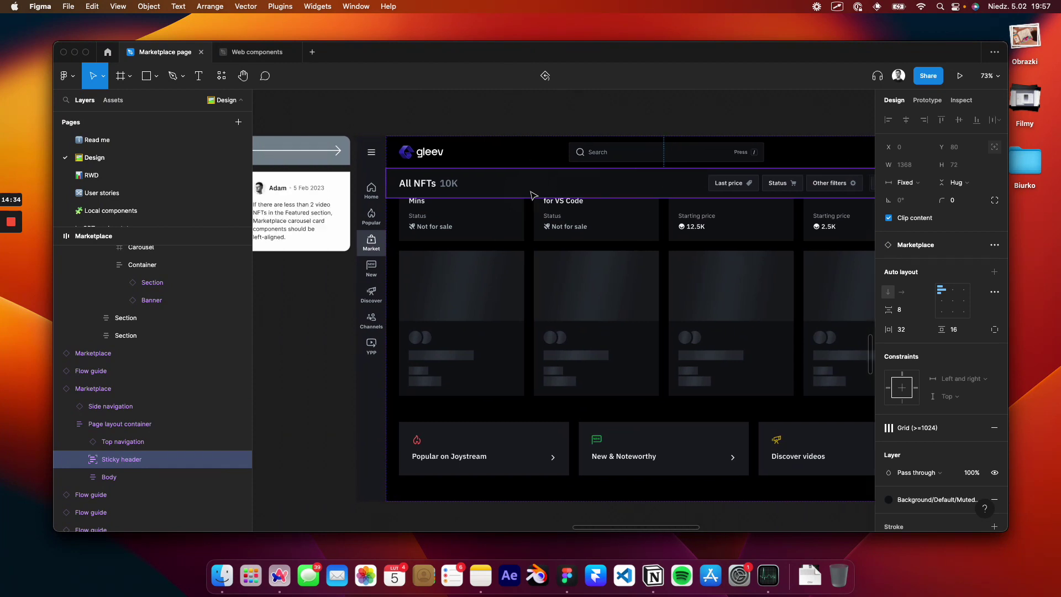
scroll(534, 196, "right", 2)
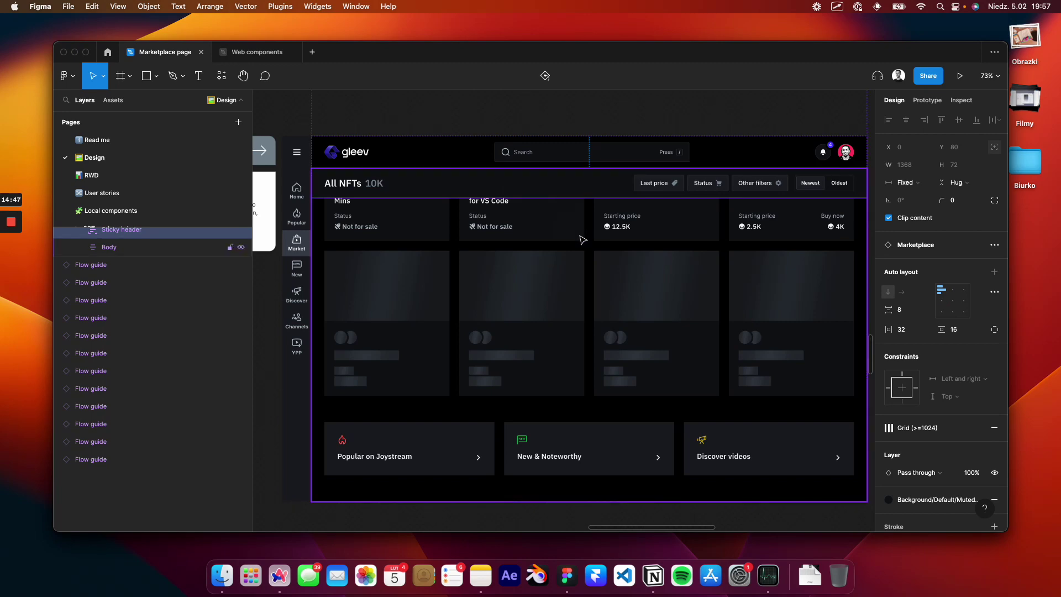
scroll(583, 240, "down", 10)
scroll(379, 299, "up", 3)
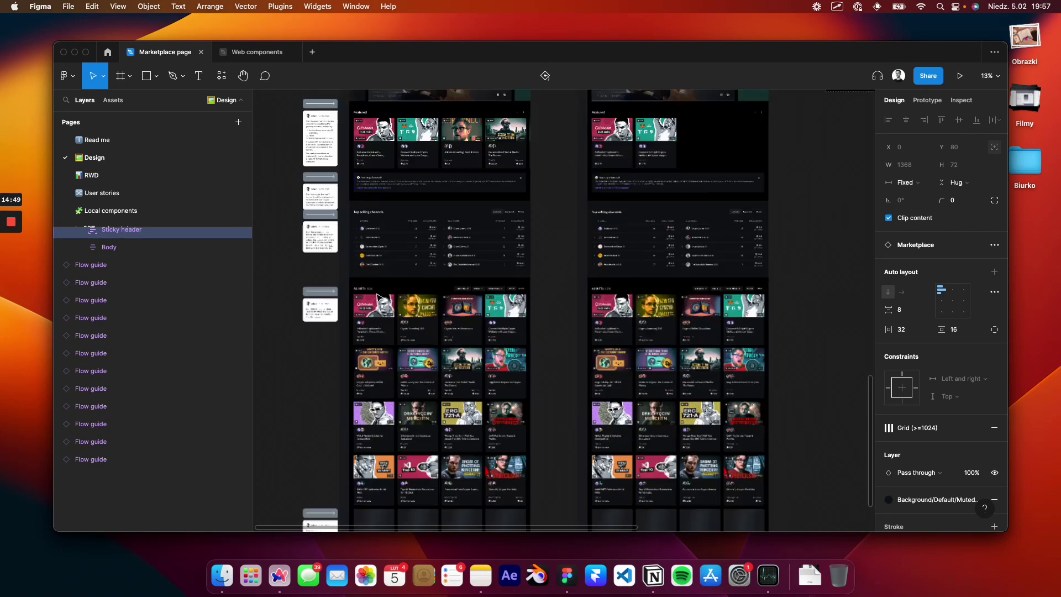
scroll(379, 299, "up", 5)
left_click(506, 291)
double_click(507, 291)
double_click(506, 291)
scroll(507, 291, "down", 1)
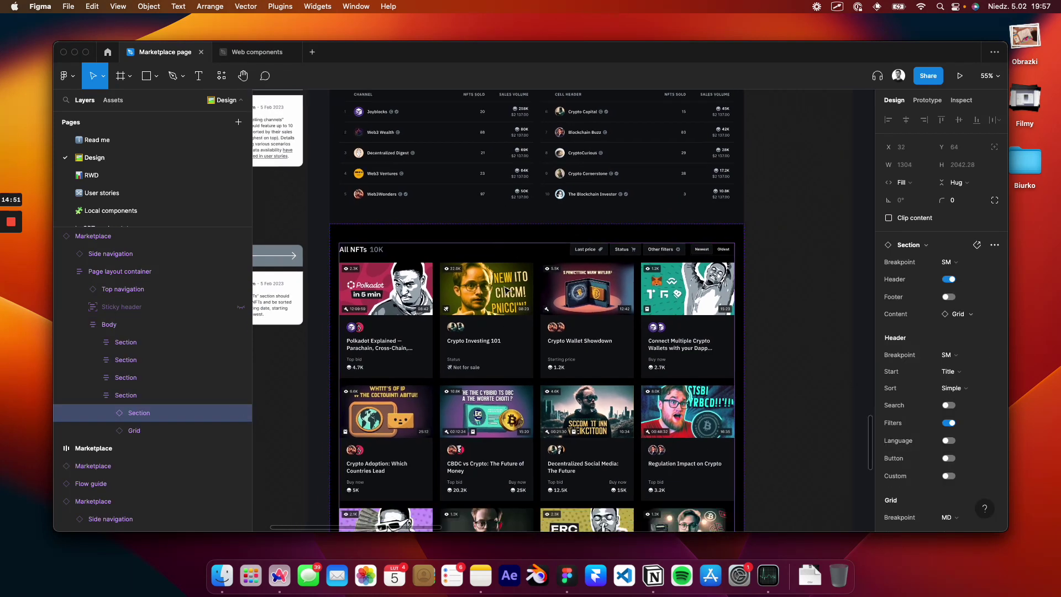
scroll(497, 283, "down", 1)
scroll(492, 279, "up", 3)
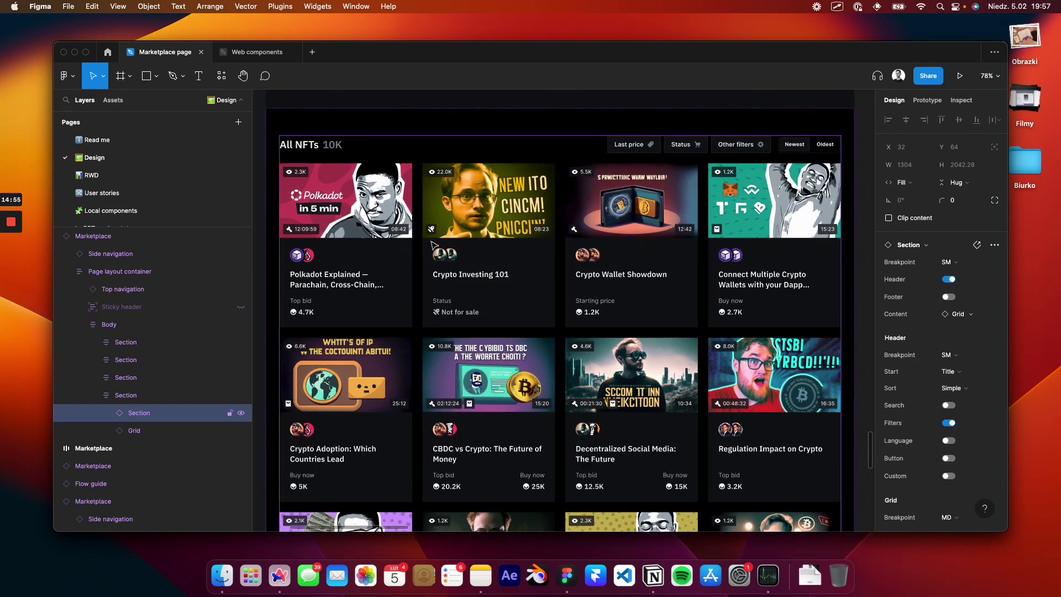
scroll(434, 247, "down", 3)
scroll(434, 247, "down", 3)
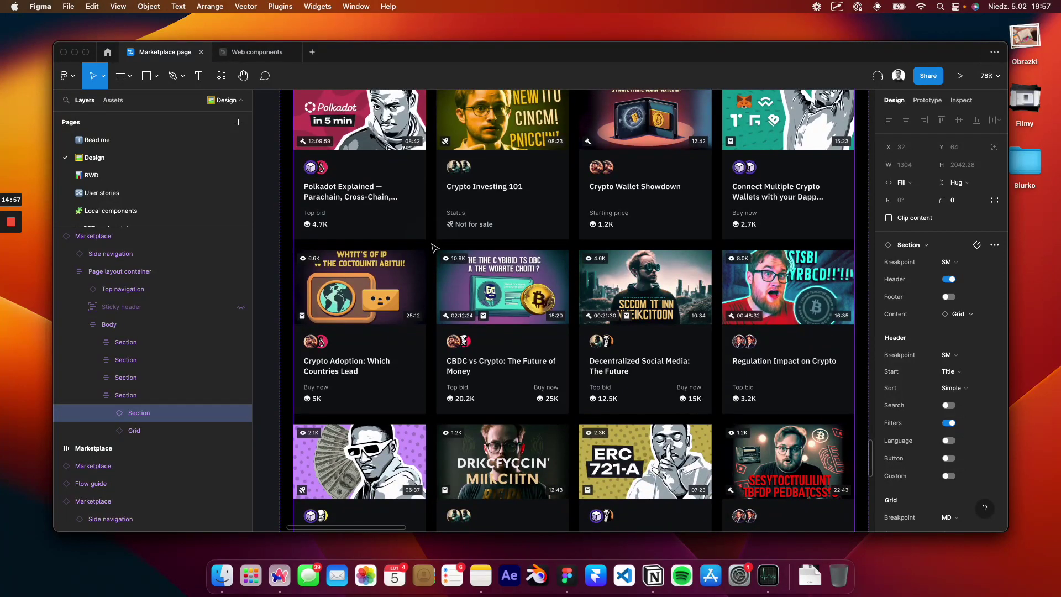
scroll(434, 247, "up", 4)
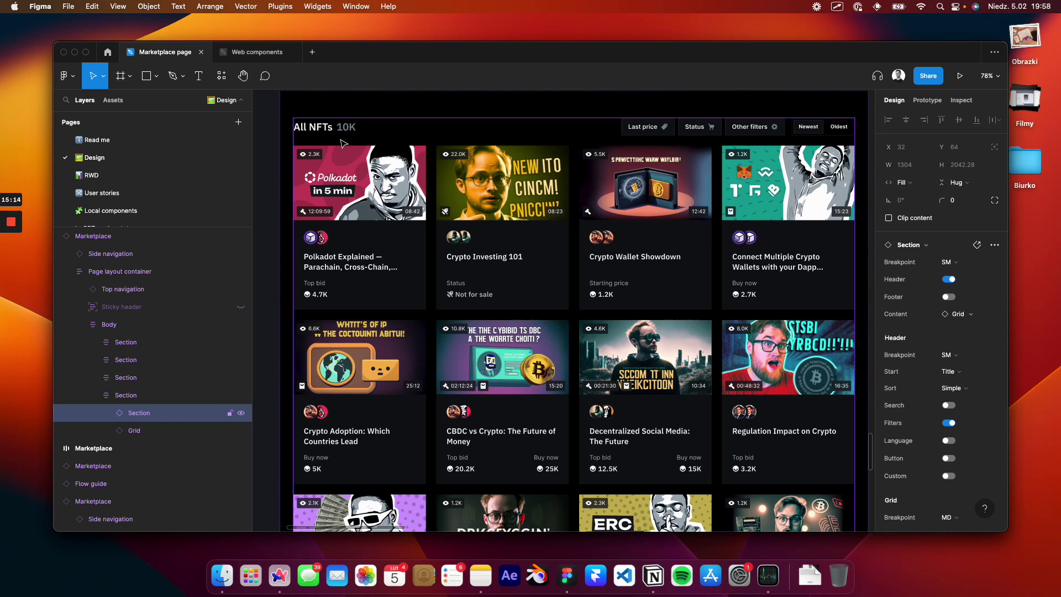
scroll(480, 309, "down", 15)
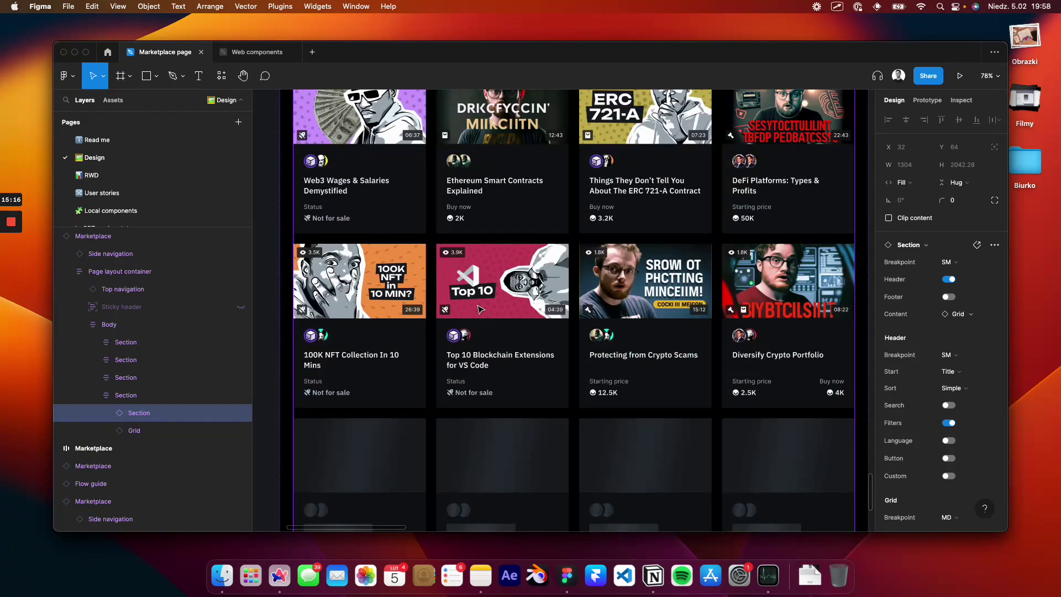
scroll(480, 309, "down", 3)
double_click(481, 310)
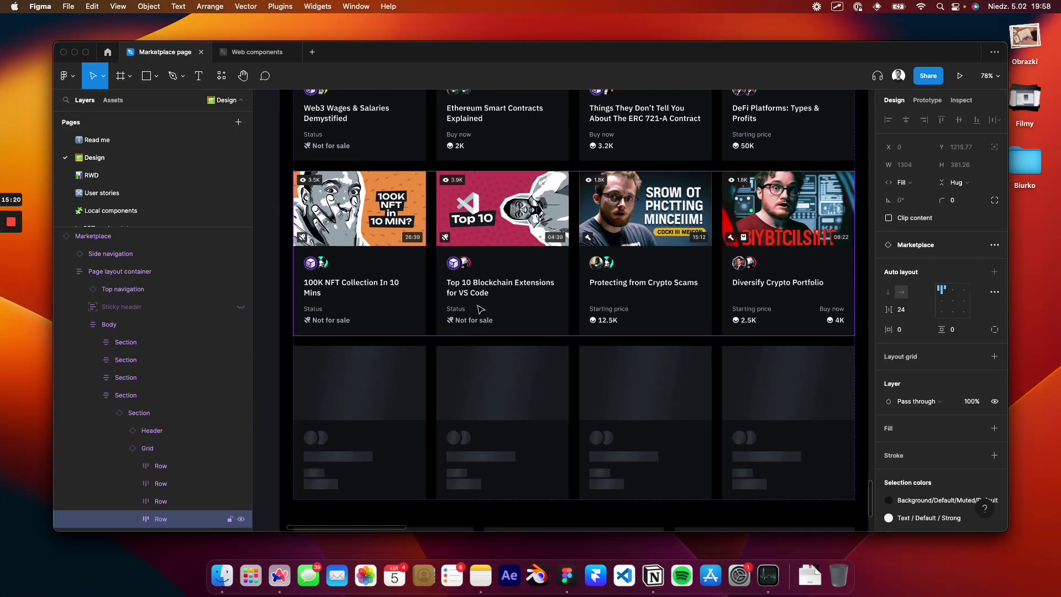
scroll(480, 309, "down", 3)
scroll(517, 344, "down", 5)
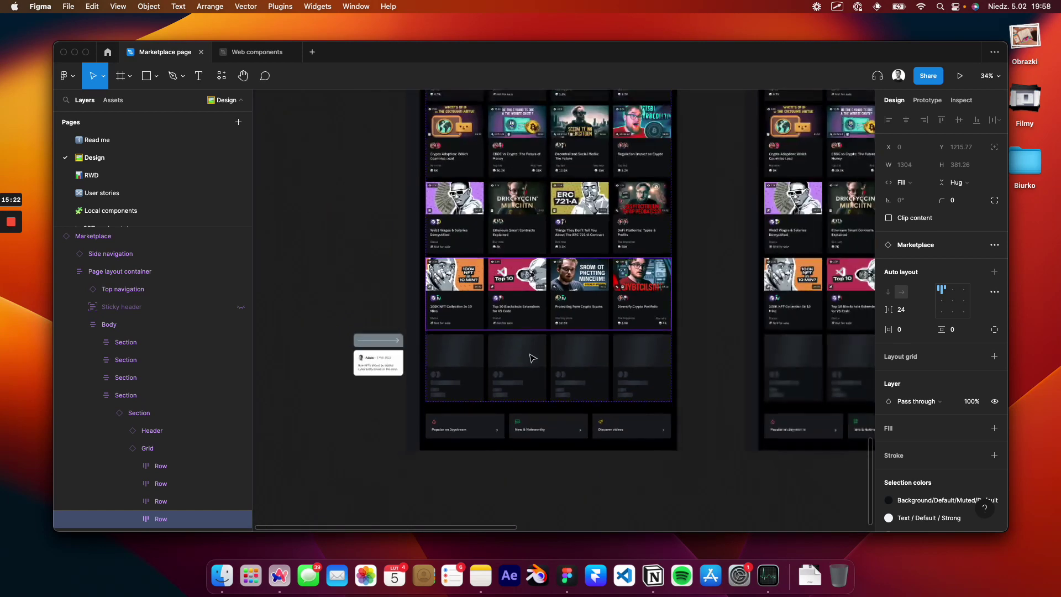
scroll(504, 357, "down", 8)
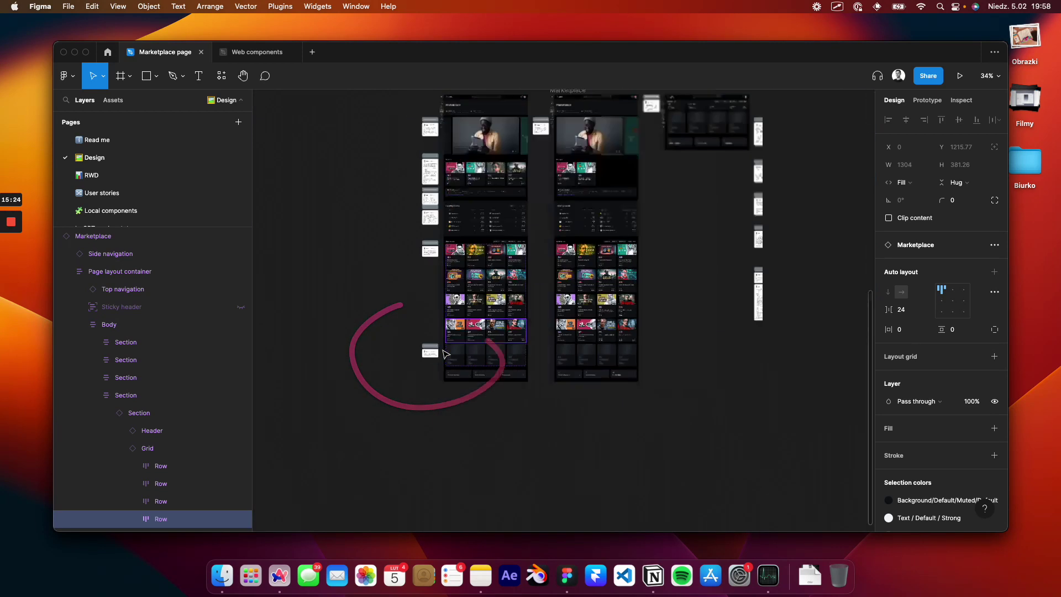
- Show the Creator Tokens frame at 100% with the UI hidden and select its hero video frame
scroll(688, 203, "up", 10)
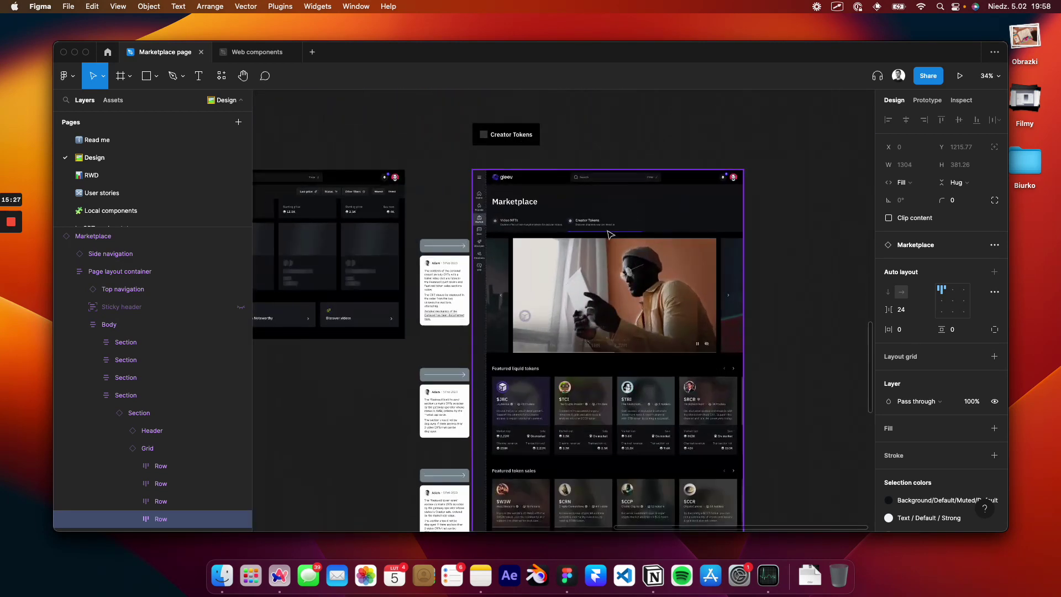
scroll(601, 206, "up", 2)
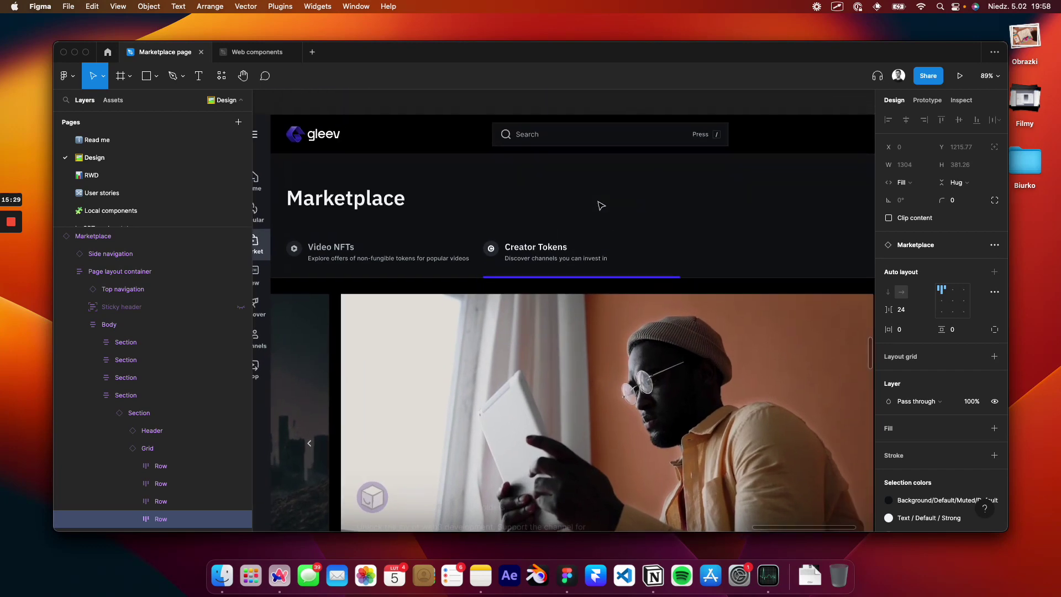
key("shift+0")
key("super+backslash")
scroll(602, 206, "down", 4)
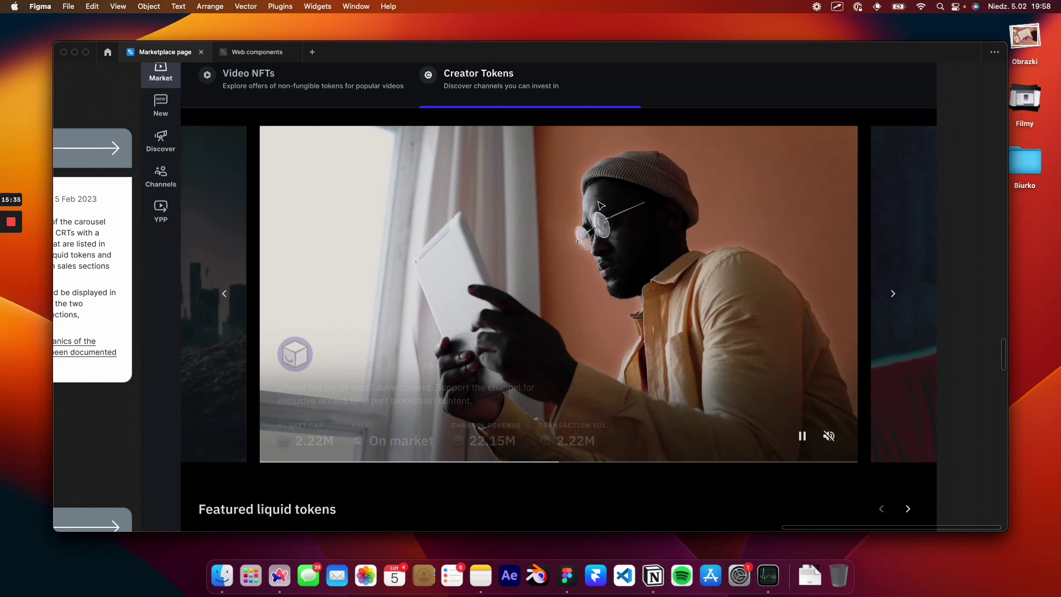
left_click(509, 267)
scroll(578, 264, "down", 2)
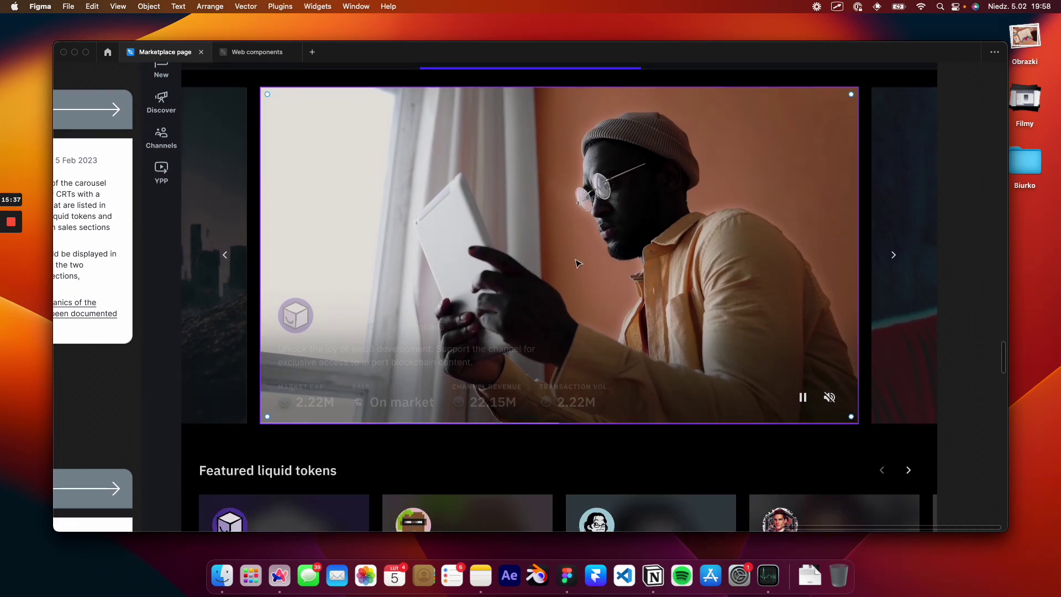
scroll(577, 264, "up", 2)
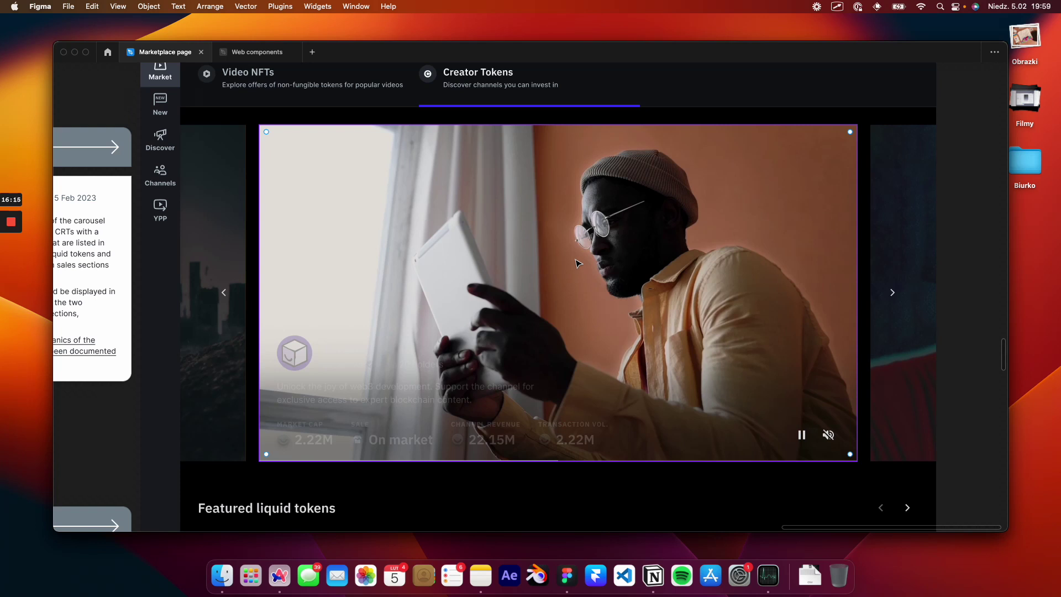
- Deselect the video banner, scroll the Marketplace frame and annotate the comment cards
key("Escape")
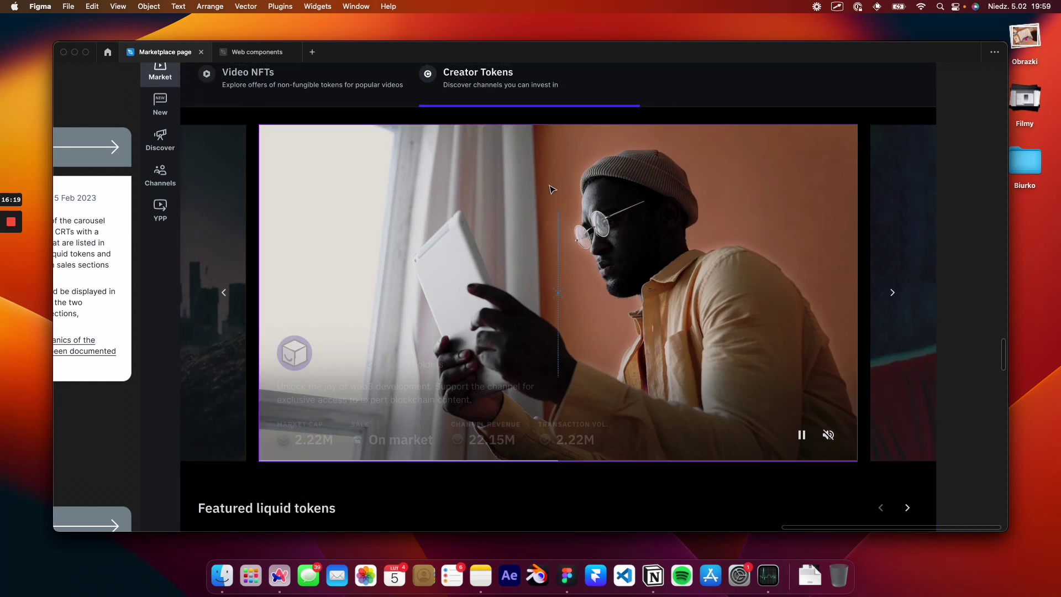
scroll(552, 190, "down", 3)
scroll(564, 310, "down", 4)
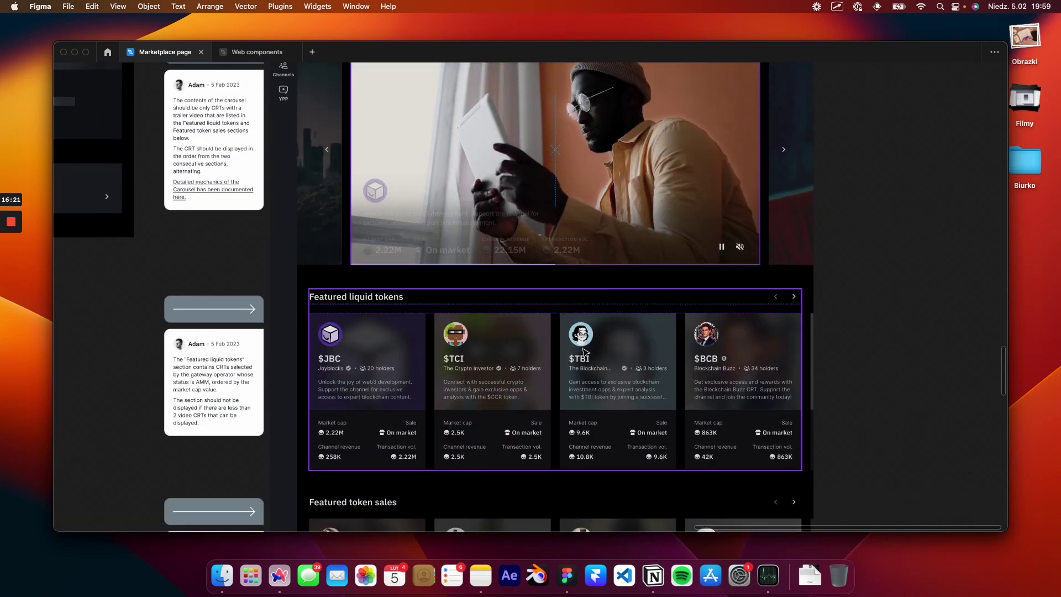
scroll(583, 352, "up", 2)
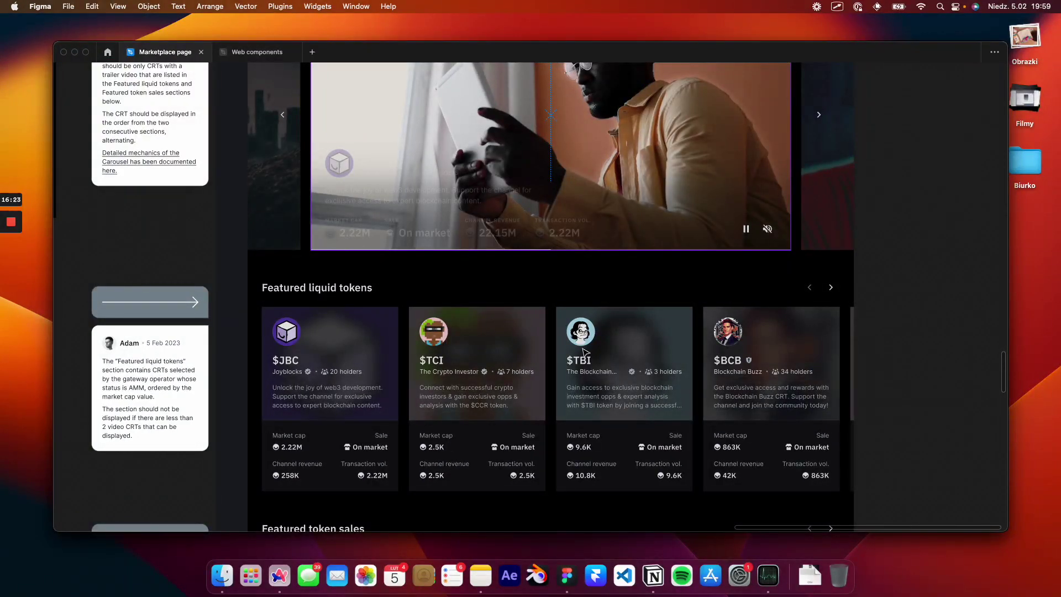
scroll(584, 351, "down", 3)
scroll(580, 338, "down", 2)
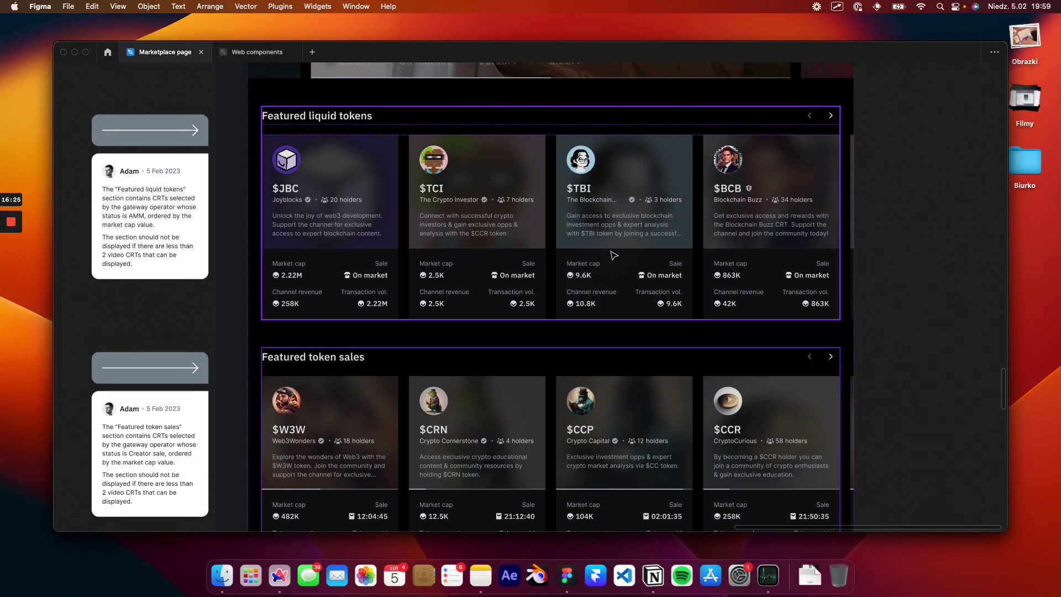
scroll(633, 441, "up", 3)
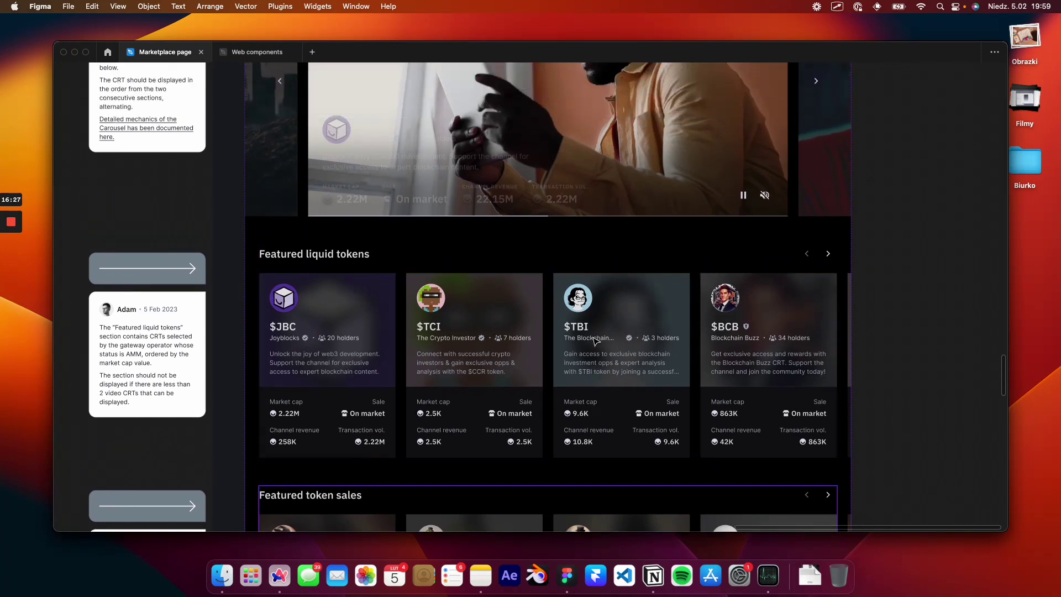
scroll(595, 340, "up", 1)
scroll(575, 231, "up", 3)
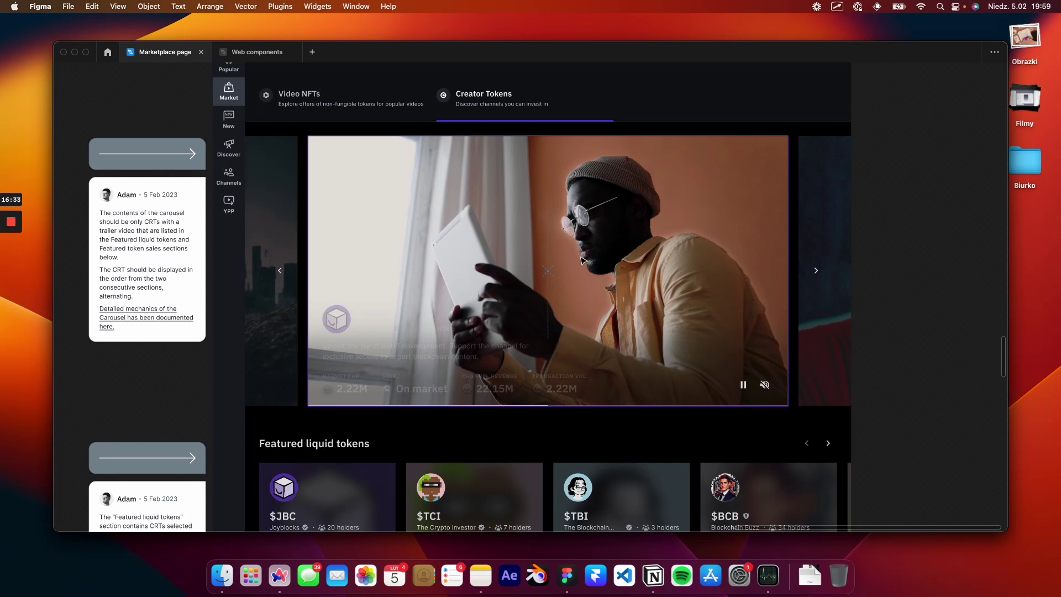
mouse_move(176, 118)
left_mouse_down()
mouse_move(73, 106)
mouse_move(65, 362)
left_mouse_up()
- Point out the carousel comment card, then select the $TCI token card with editor panels restored
scroll(213, 313, "down", 3)
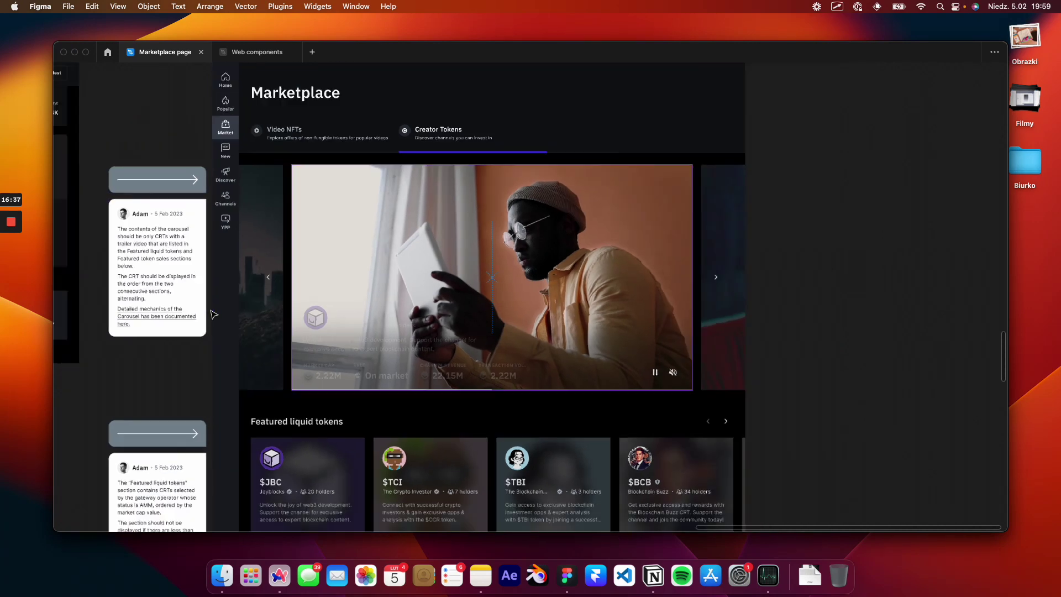
scroll(214, 314, "left", 2)
mouse_move(270, 178)
left_mouse_down()
mouse_move(237, 192)
mouse_move(220, 212)
left_mouse_up()
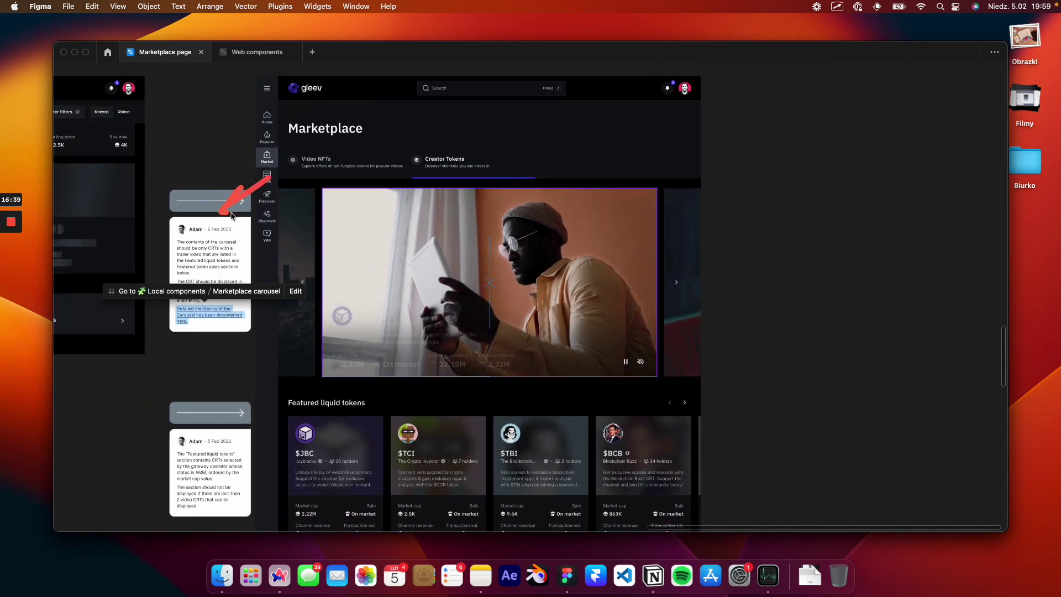
scroll(354, 332, "down", 5)
scroll(405, 396, "up", 4)
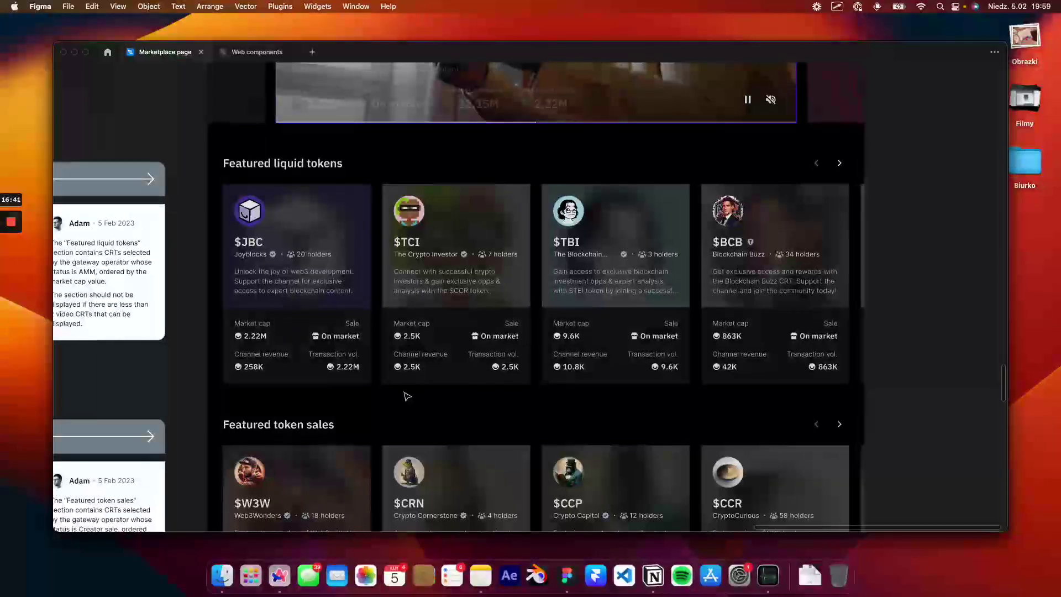
scroll(360, 311, "down", 3)
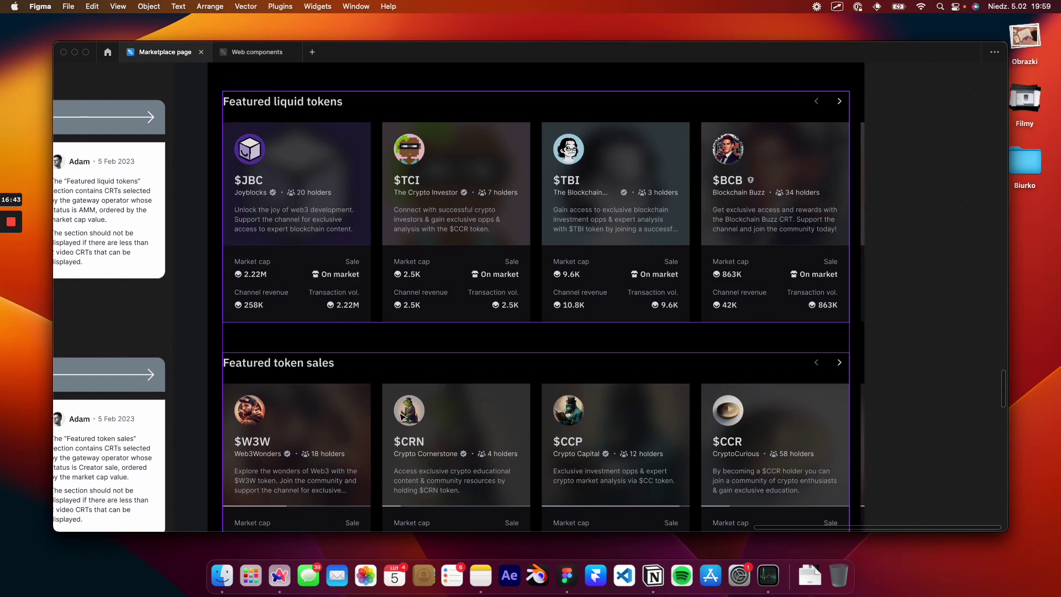
scroll(403, 417, "right", 2)
scroll(403, 417, "down", 1)
scroll(403, 416, "up", 3)
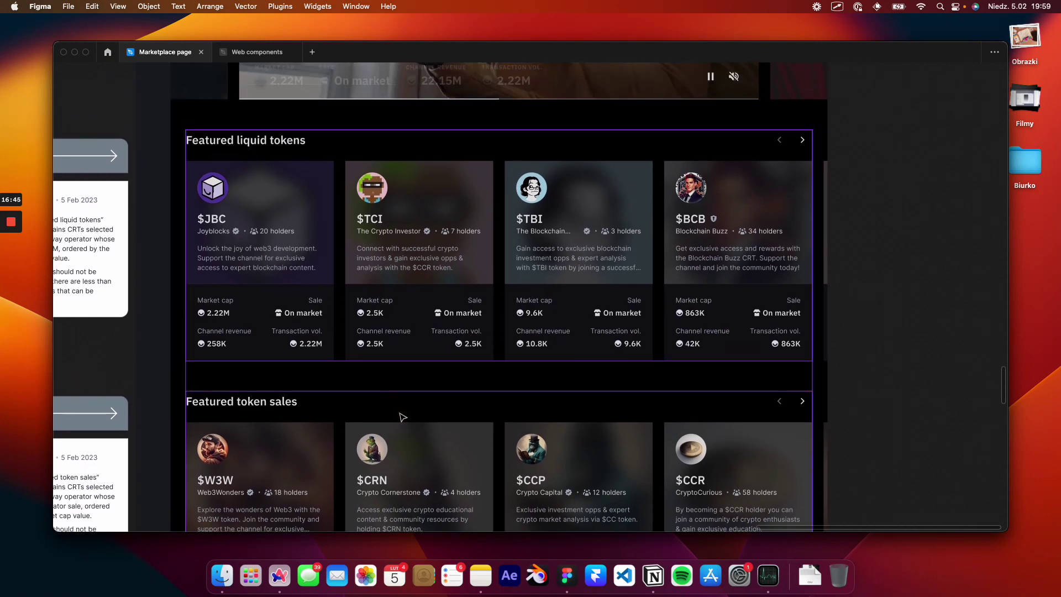
scroll(403, 417, "up", 2)
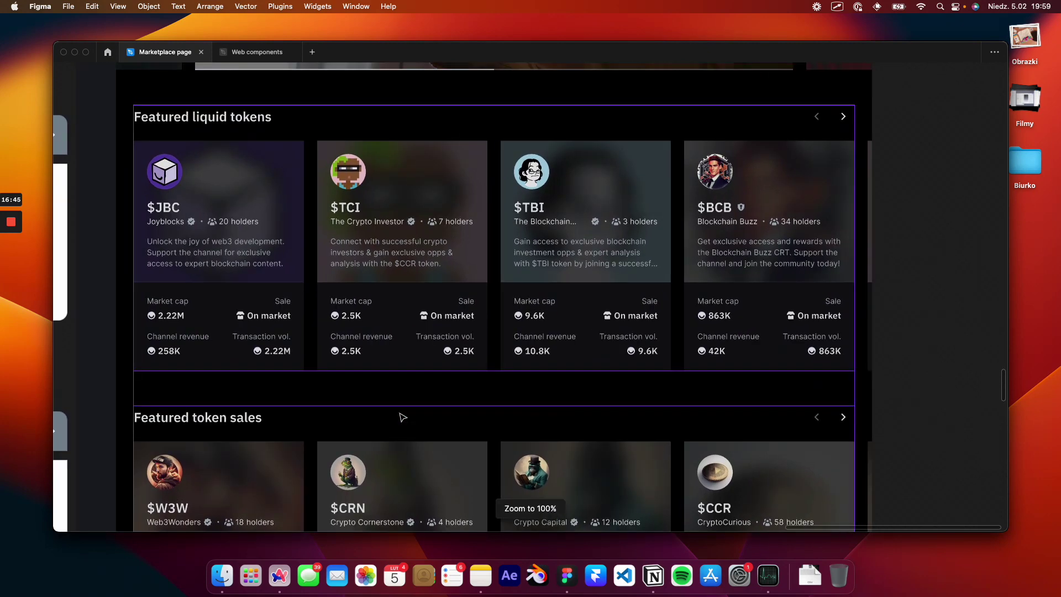
left_click(440, 345)
key("super+backslash")
- Jump from the CRT card instance to its main component and browse its variants and documentation
scroll(440, 345, "left", 5)
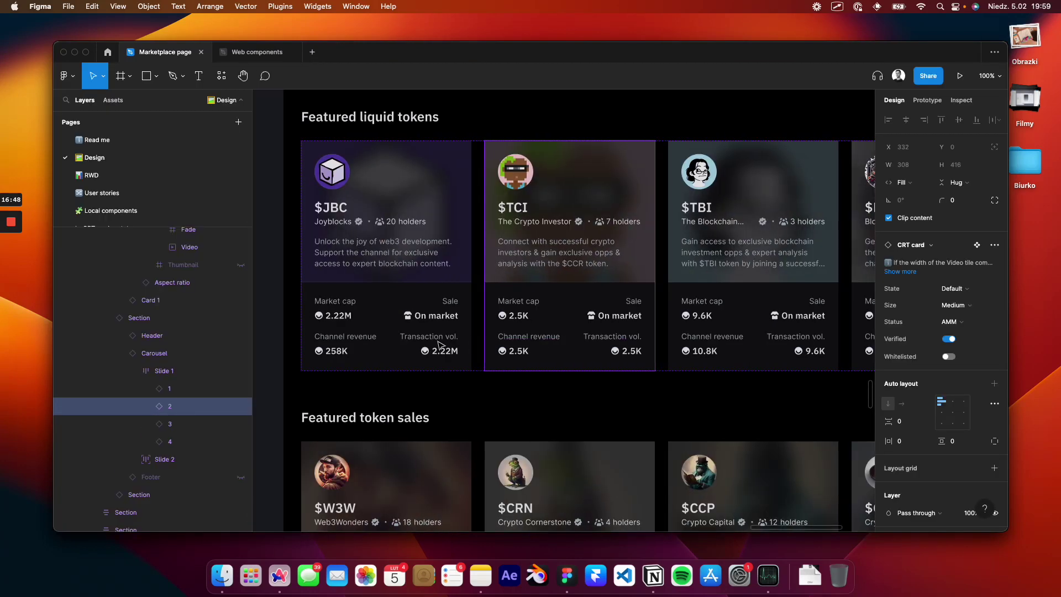
left_click(977, 244)
scroll(620, 324, "down", 5)
scroll(621, 323, "down", 5)
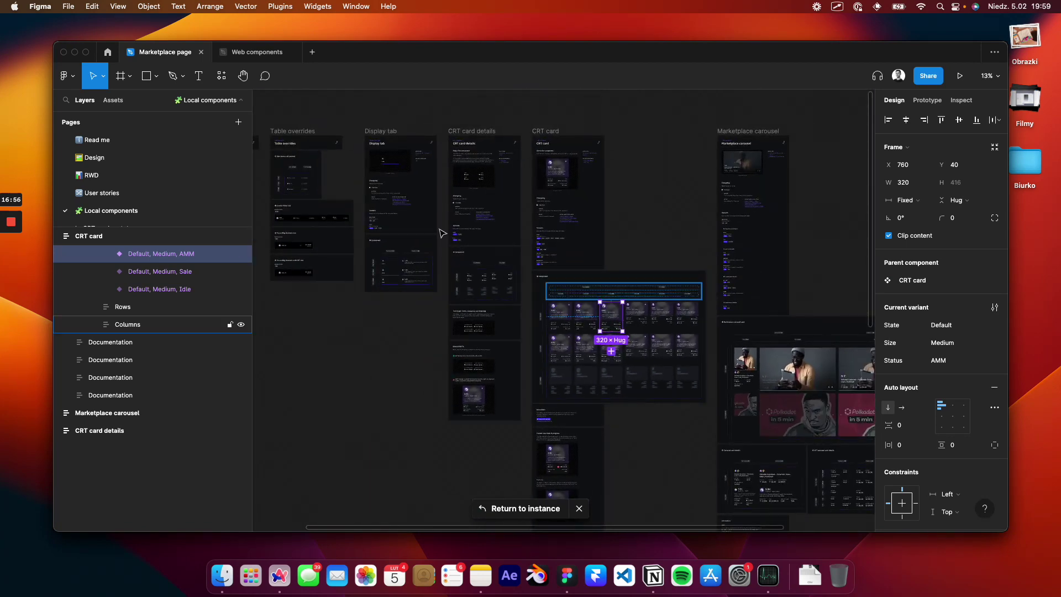
left_click_drag(134, 62, 185, 63)
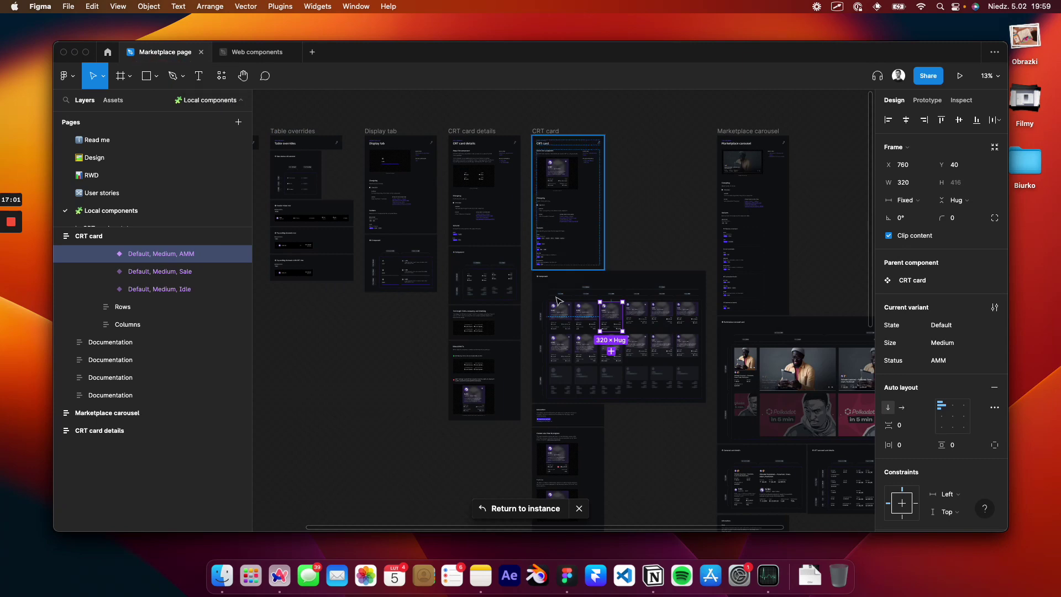
scroll(591, 337, "up", 5)
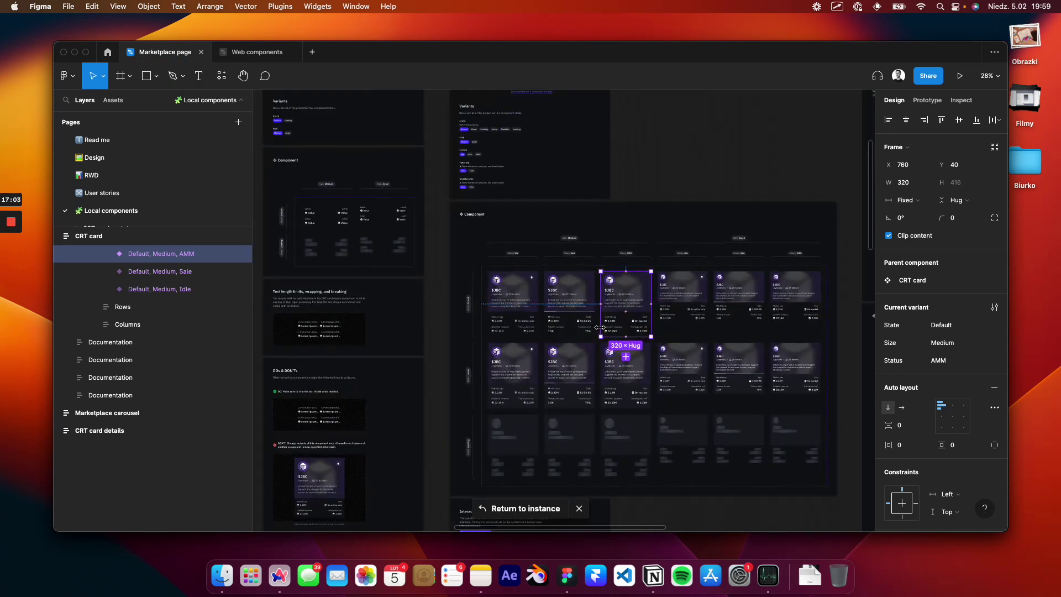
scroll(604, 333, "right", 1)
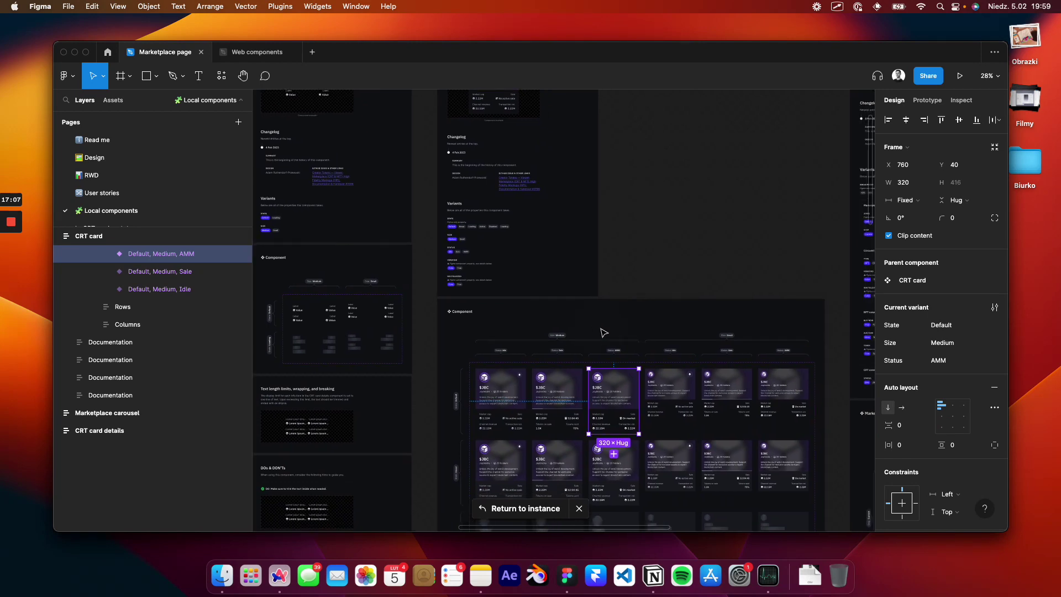
scroll(604, 333, "up", 5)
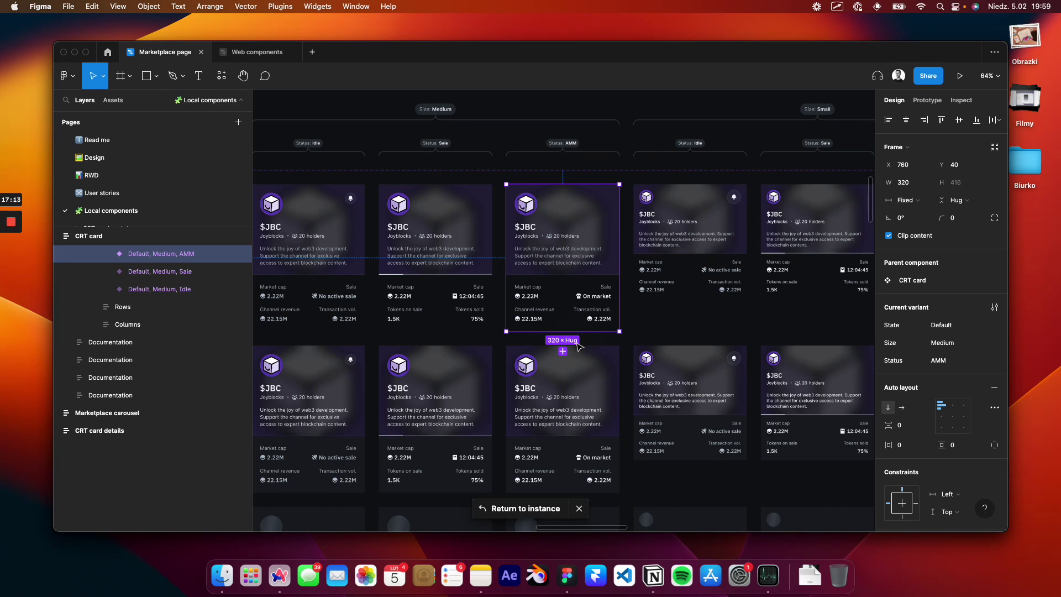
scroll(579, 347, "down", 2)
scroll(579, 347, "left", 2)
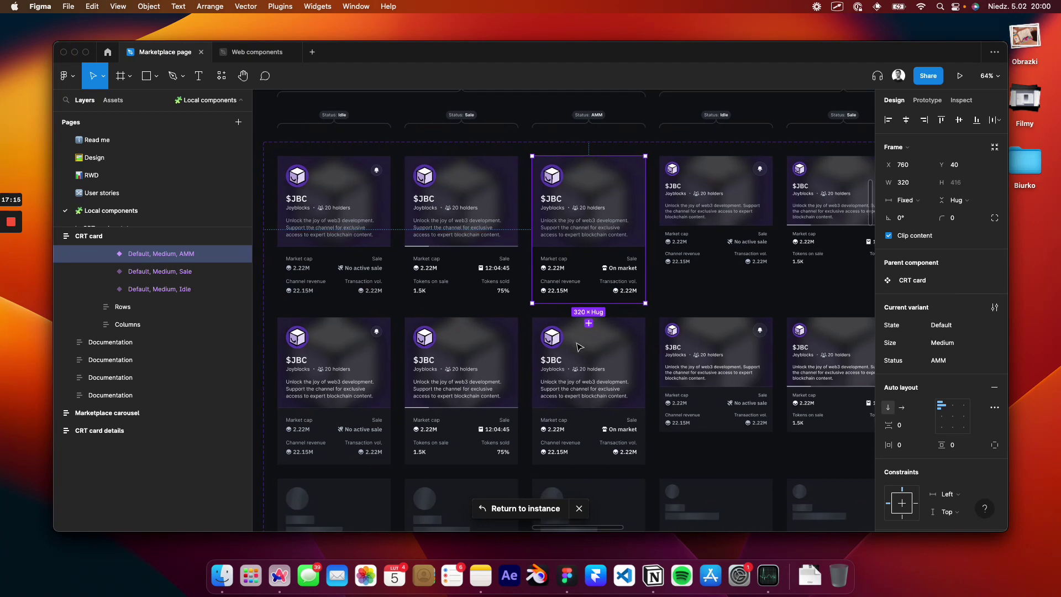
scroll(579, 347, "down", 3)
scroll(580, 347, "down", 5)
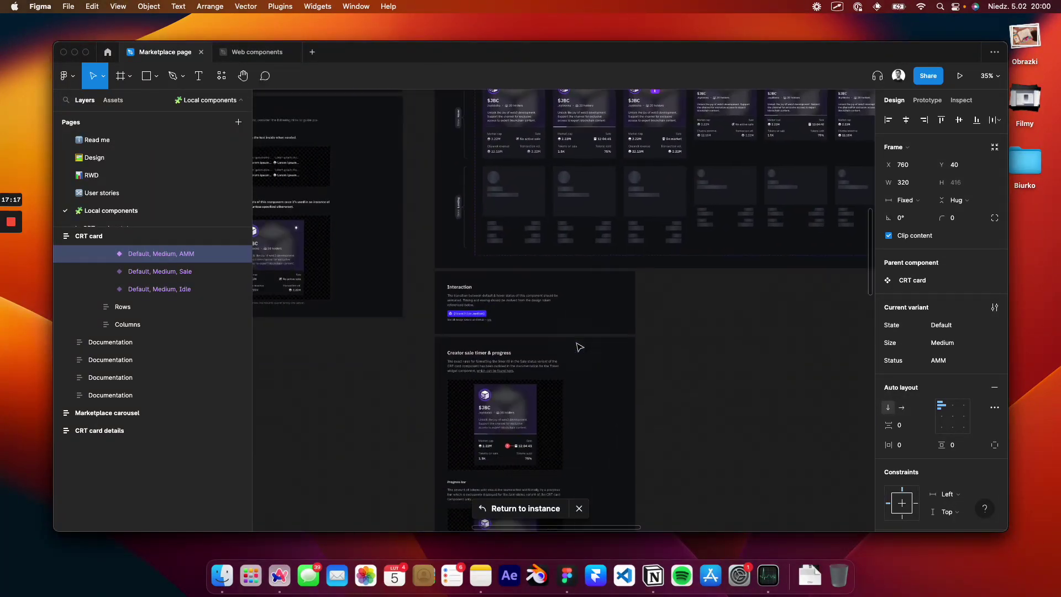
- Zoom to the sale timer documentation frame and mark its 12:04:45 countdown and Market cap row
left_click(579, 346)
key("shift+2")
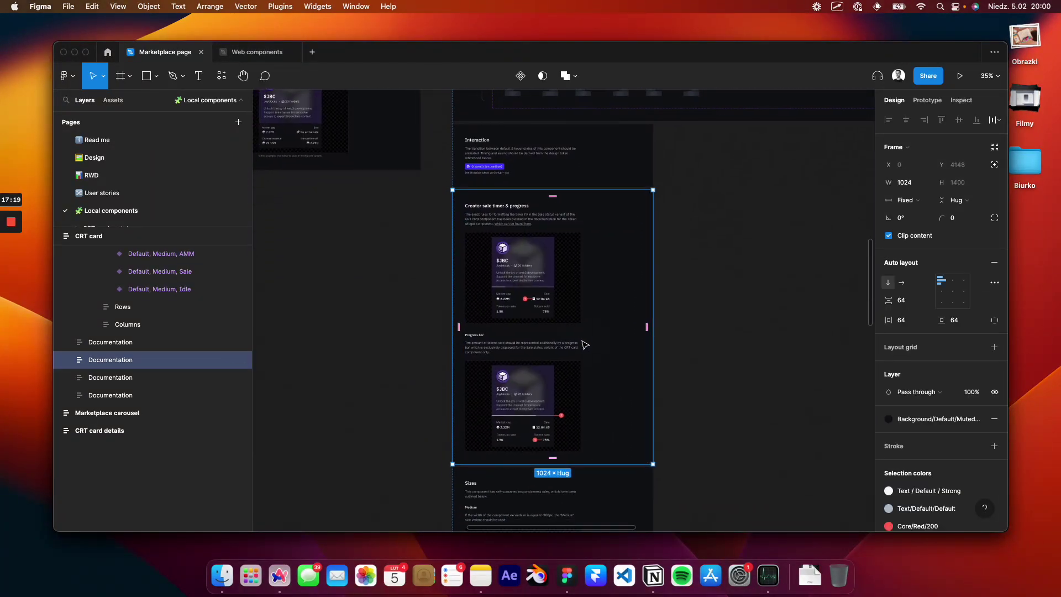
left_click_drag(529, 335, 566, 343)
scroll(564, 340, "down", 5)
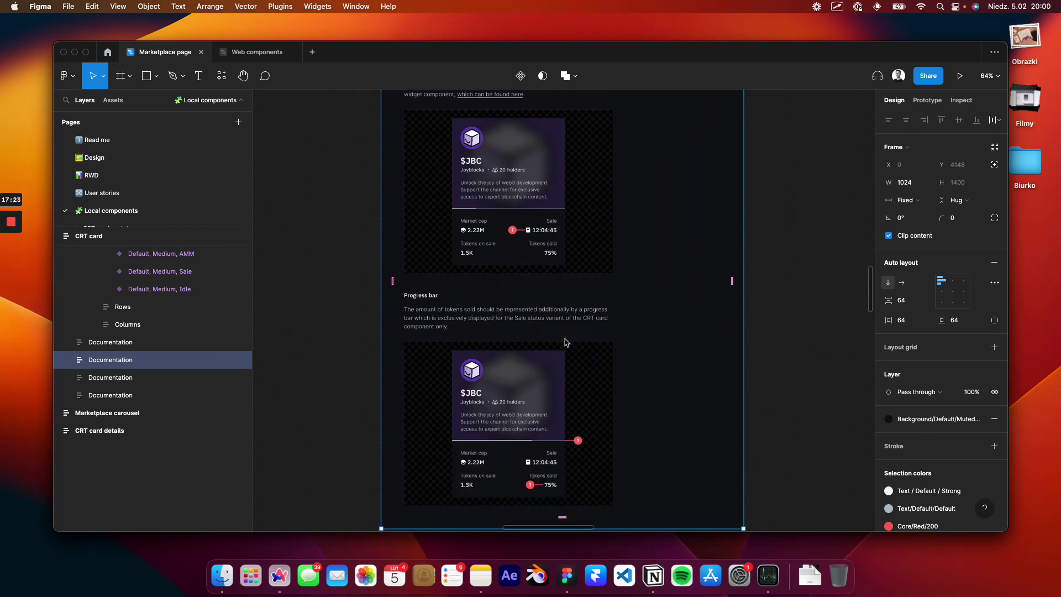
left_click_drag(468, 412, 607, 416)
- Finish reviewing the documentation and open the CRT card prototype page
scroll(492, 430, "up", 5, "ctrl")
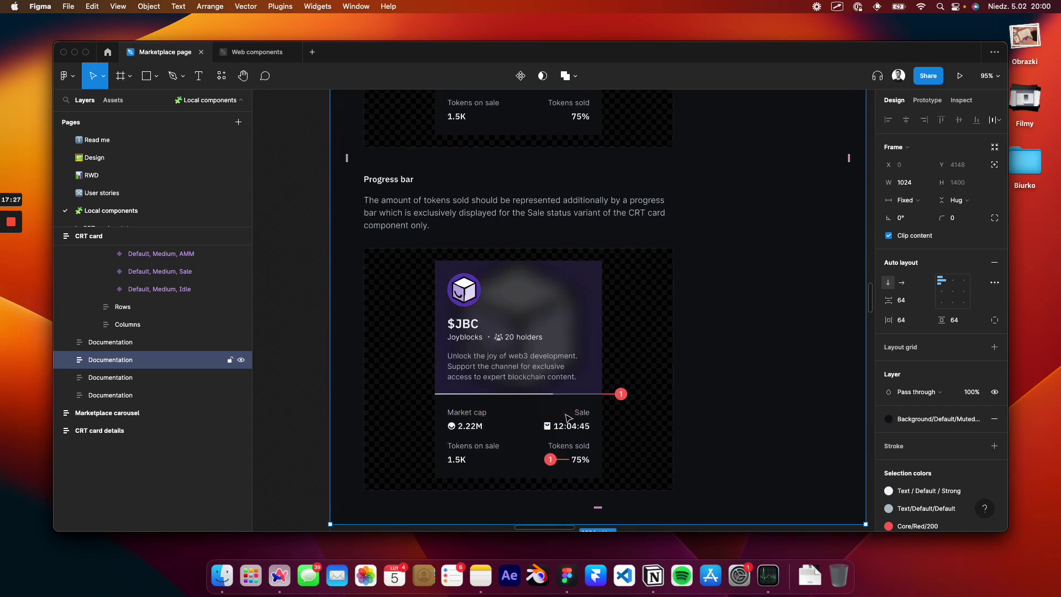
scroll(568, 417, "down", 5)
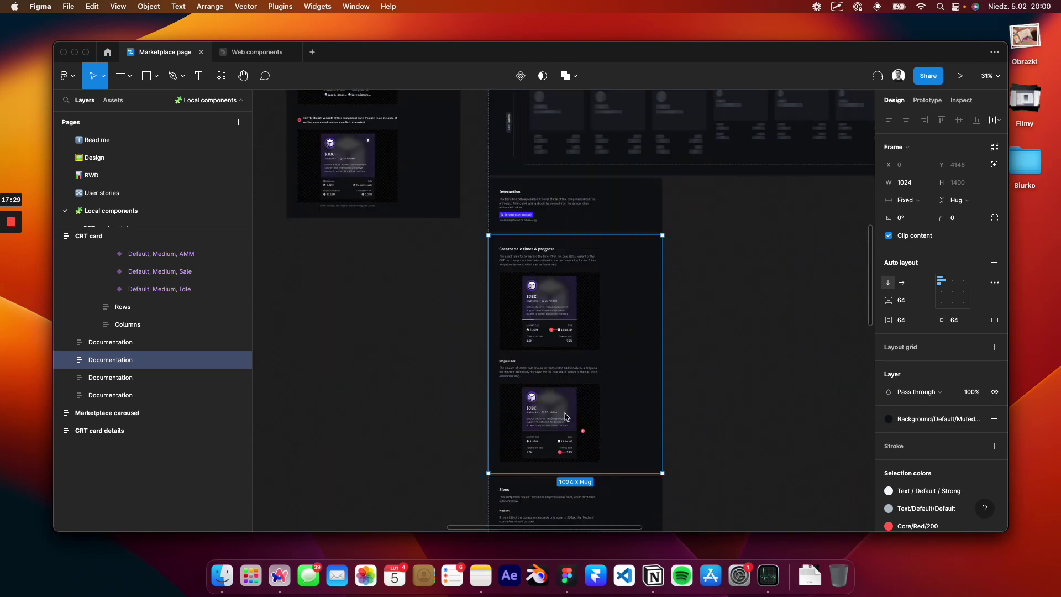
scroll(566, 418, "up", 10)
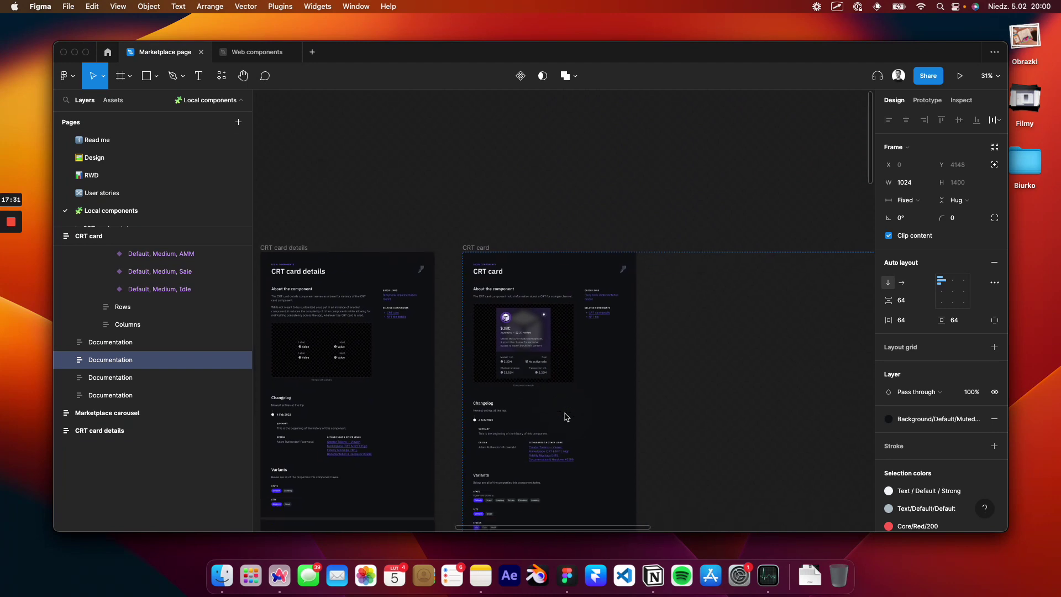
scroll(567, 417, "up", 2)
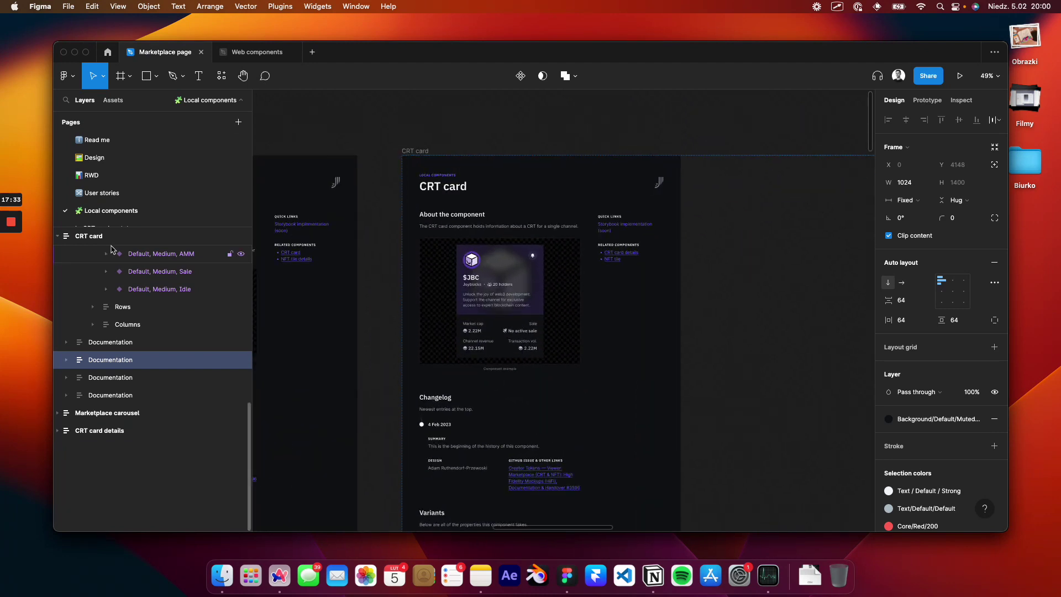
scroll(158, 206, "down", 2)
left_click(159, 206)
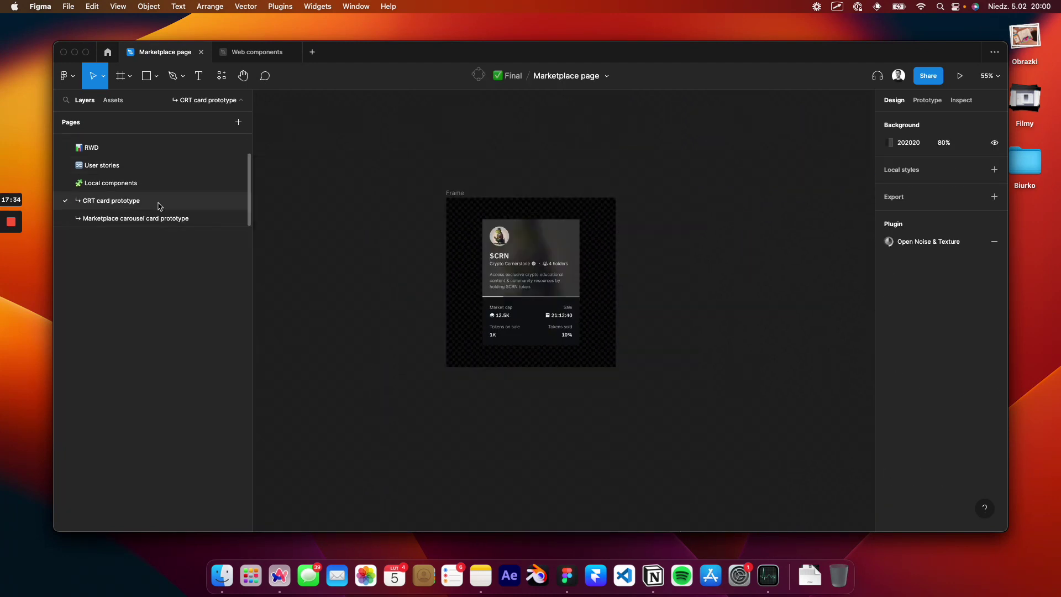
- Present the CRT card prototype, point at the card's corner, then return to the Marketplace file
left_click(960, 76)
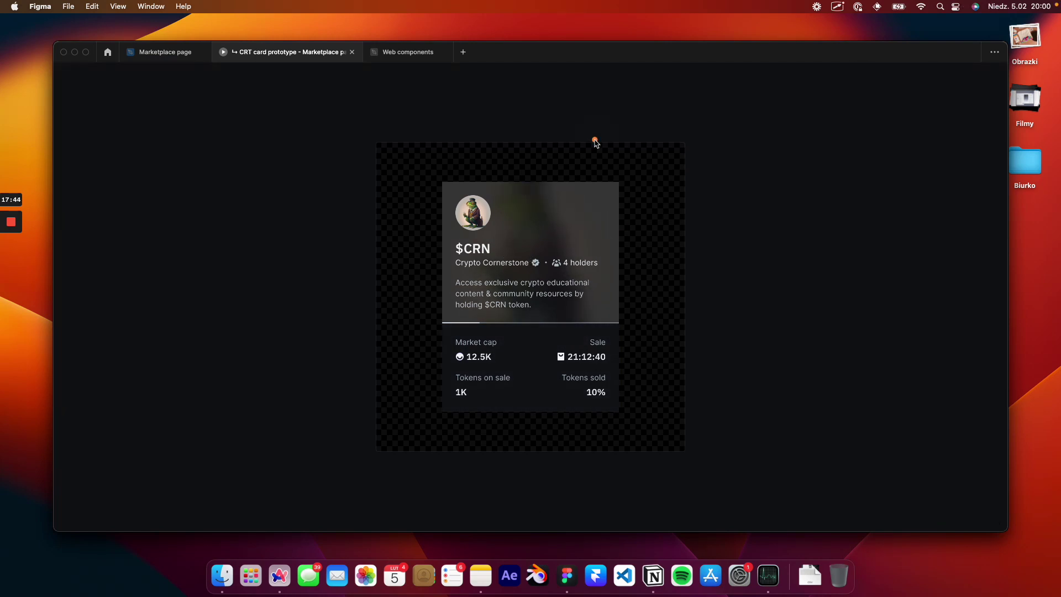
mouse_move(595, 142)
left_mouse_down()
mouse_move(545, 195)
mouse_move(613, 191)
left_mouse_up()
left_click(171, 53)
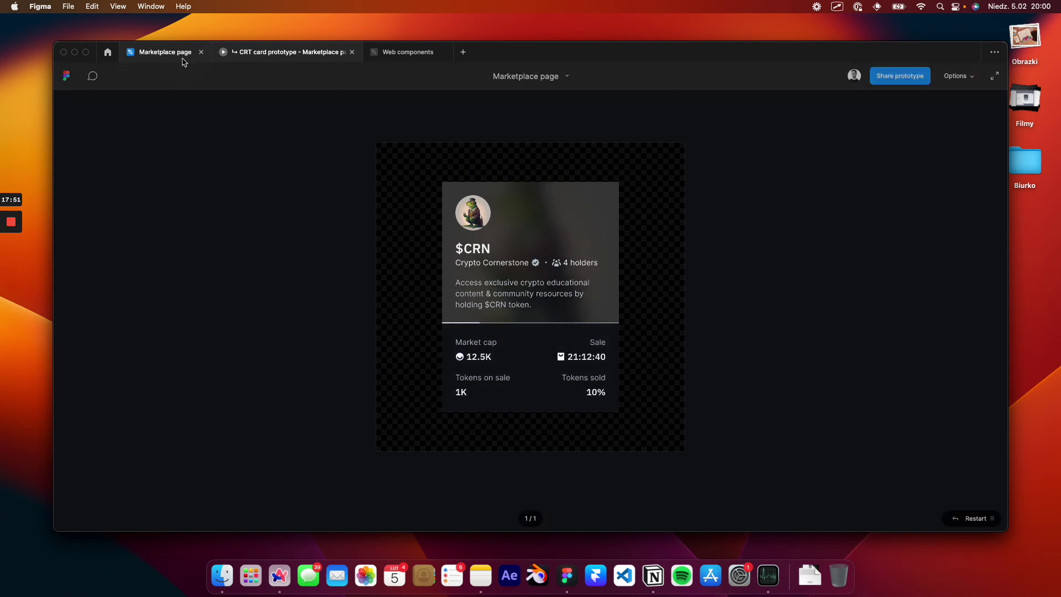
- Open the Design page and select up from the $TCI card to its enclosing Section instance
left_click(164, 162)
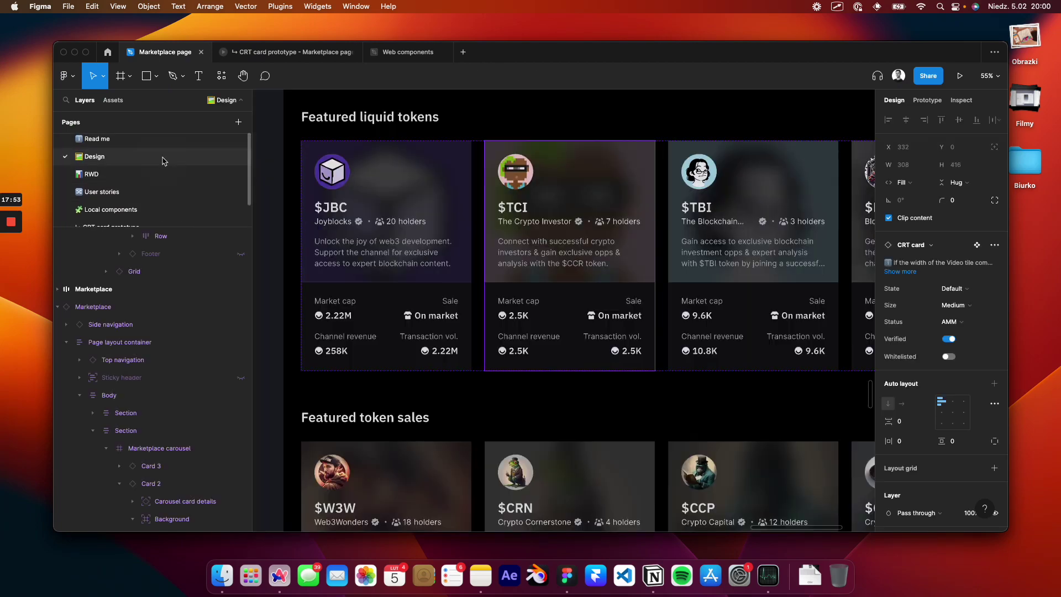
scroll(397, 171, "down", 5)
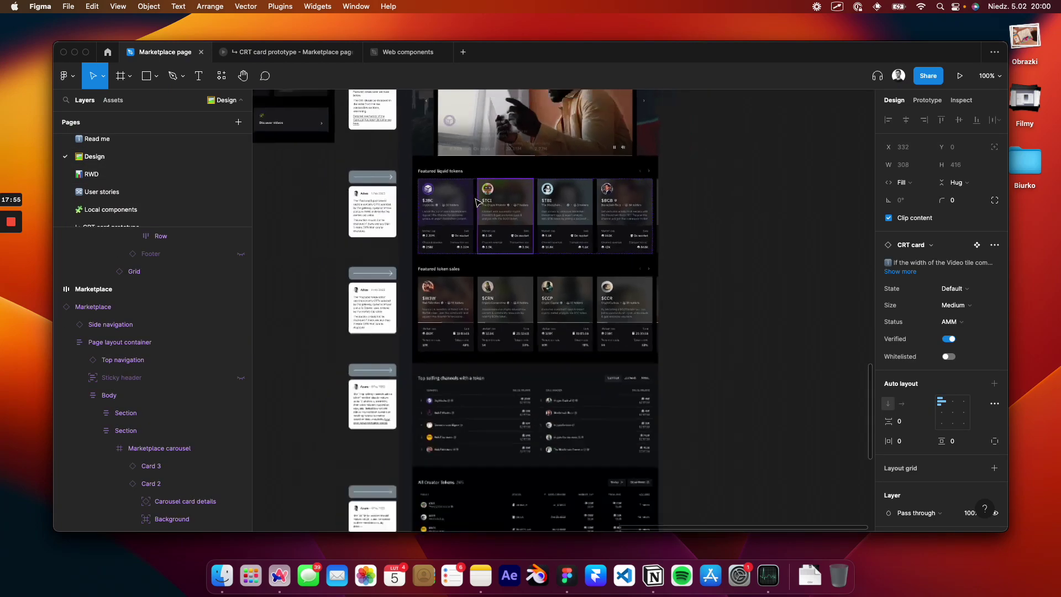
scroll(478, 202, "up", 4)
key("shift+Return")
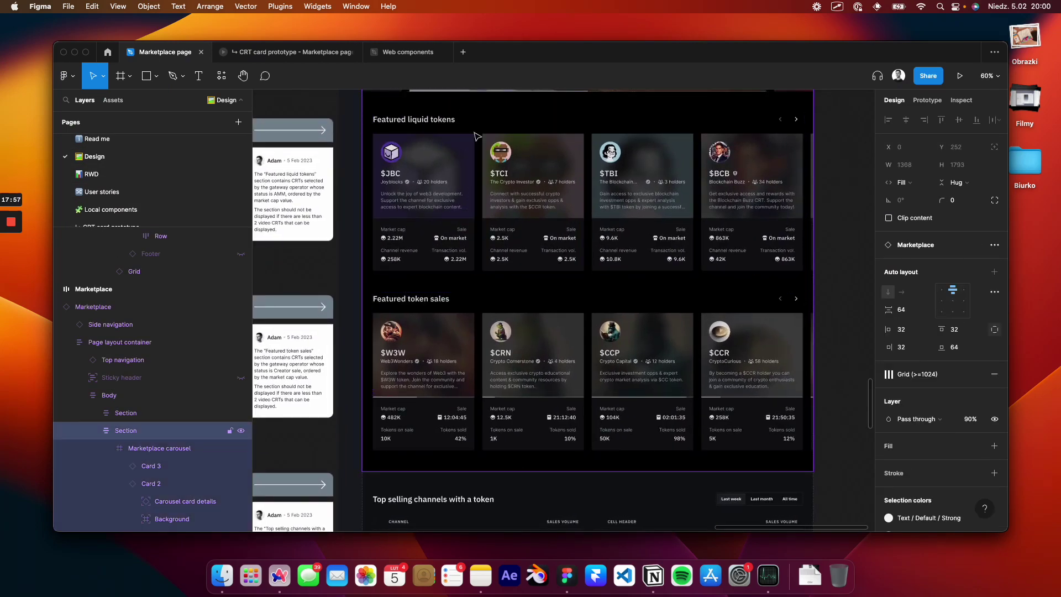
key("shift+Return")
key("shift+Return")
scroll(466, 347, "up", 2)
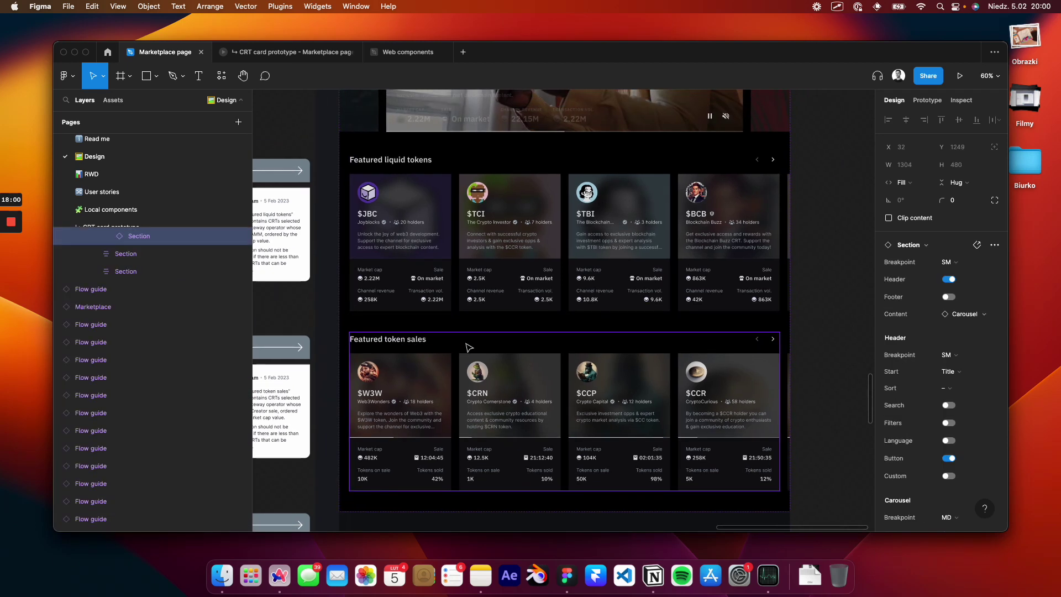
left_click(845, 272)
- Underline the $TBI card's On market status and the $CCP card's 02:01:35 sale timer
scroll(749, 277, "up", 1)
scroll(749, 277, "left", 1)
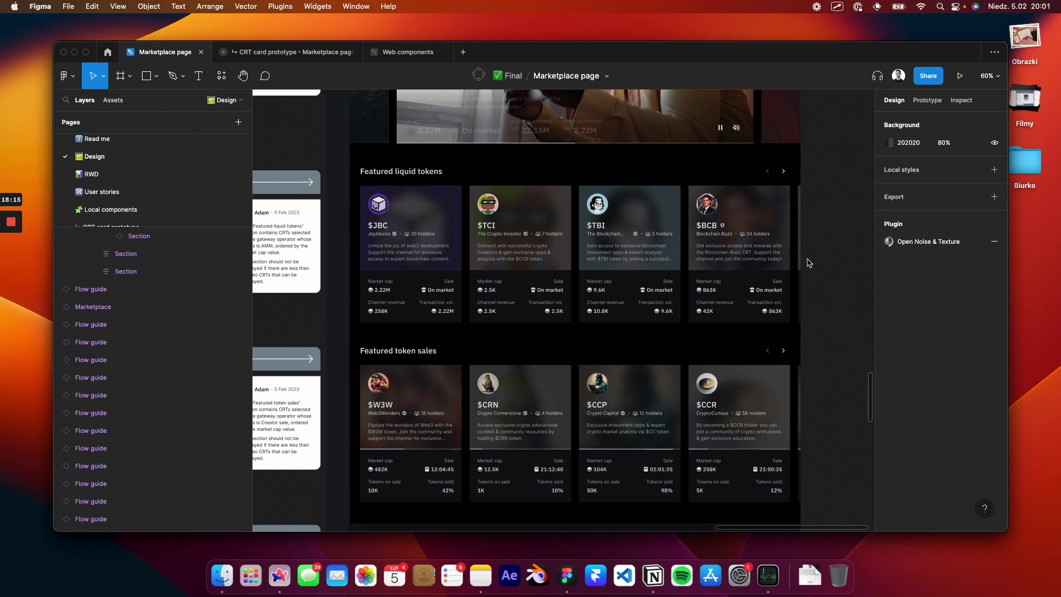
scroll(630, 290, "up", 5)
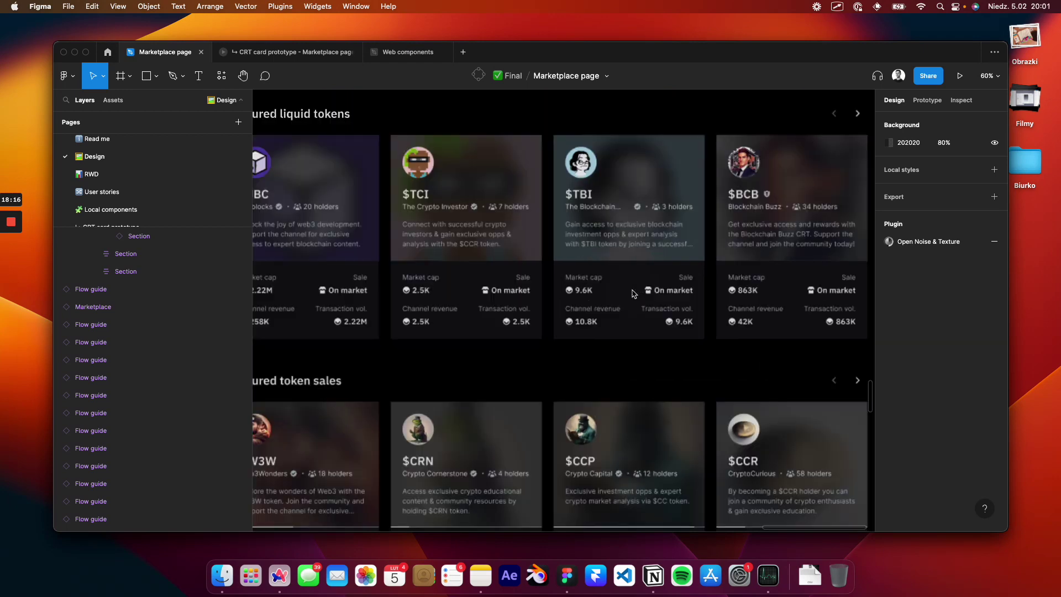
left_click_drag(670, 304, 754, 314)
scroll(754, 314, "down", 5)
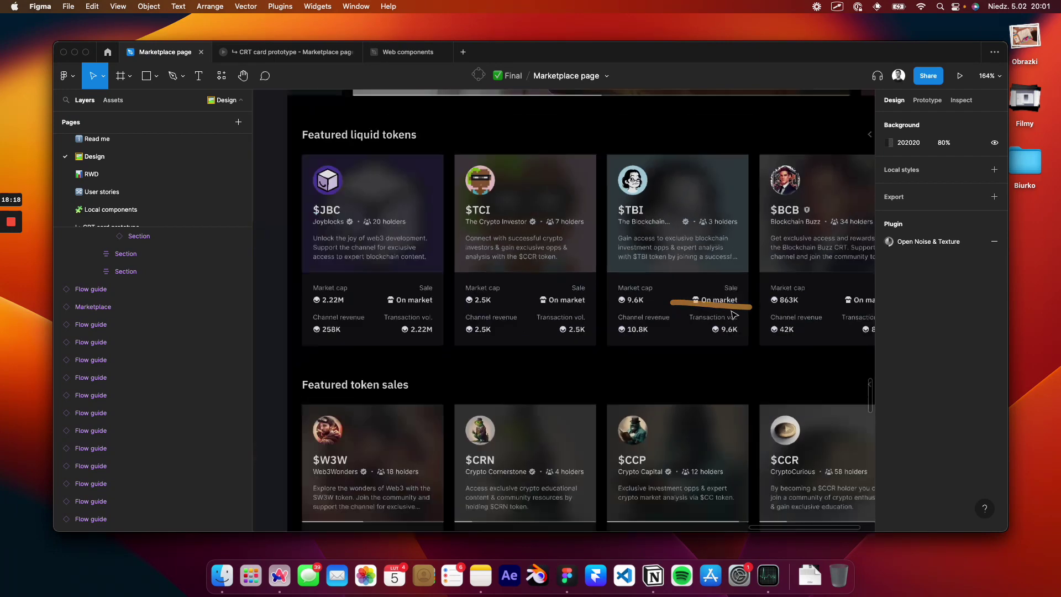
scroll(734, 313, "down", 3)
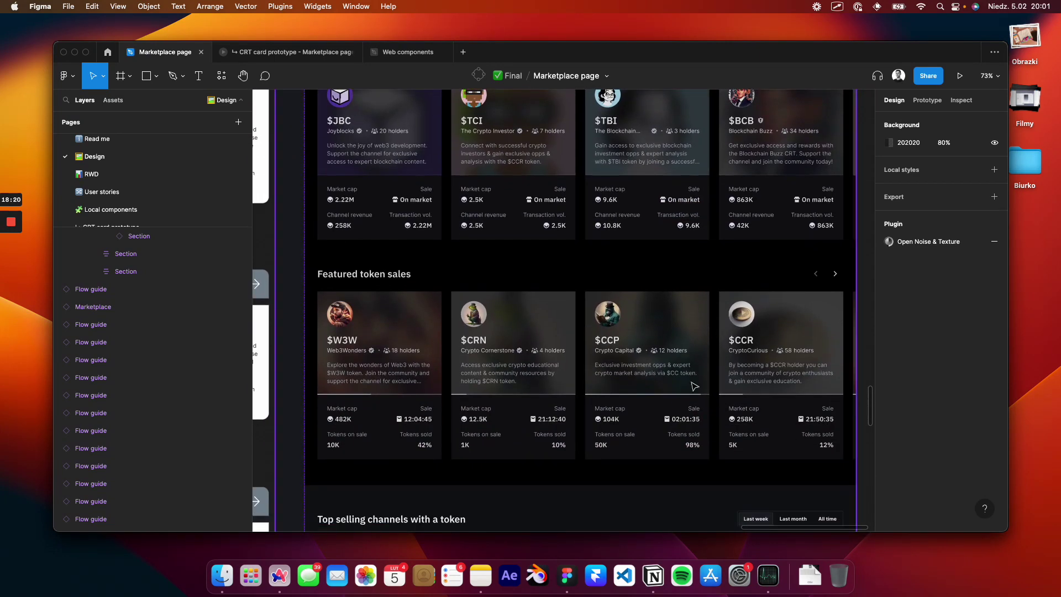
left_click_drag(667, 426, 711, 432)
scroll(711, 432, "down", 2)
scroll(656, 248, "up", 1)
- Drill into the Body layer and alternate between the Featured liquid tokens and Featured token sales sections
left_click(656, 249)
left_click(657, 249)
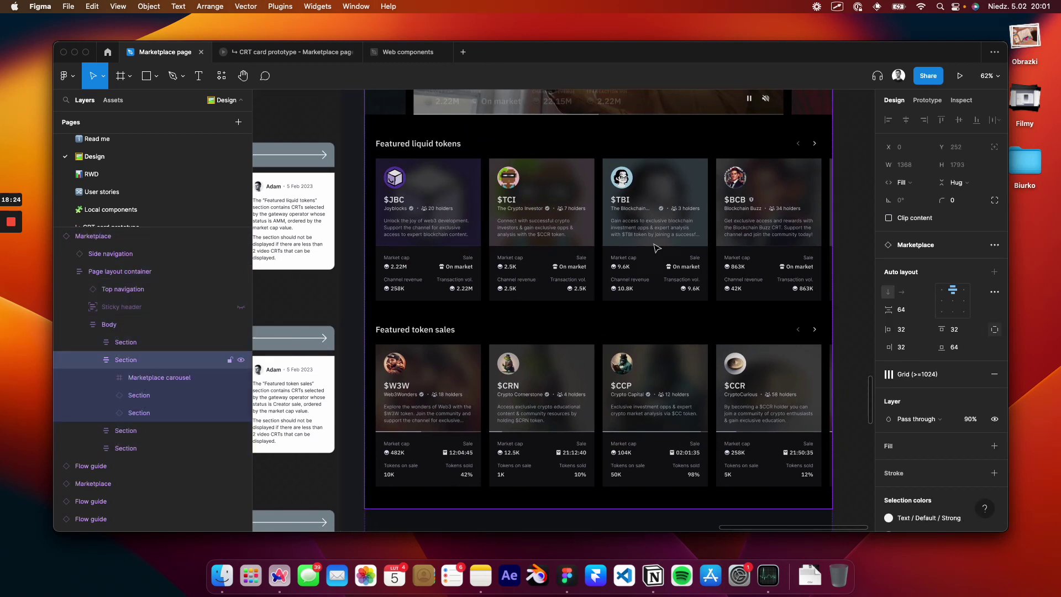
left_click(657, 248)
left_click(693, 301)
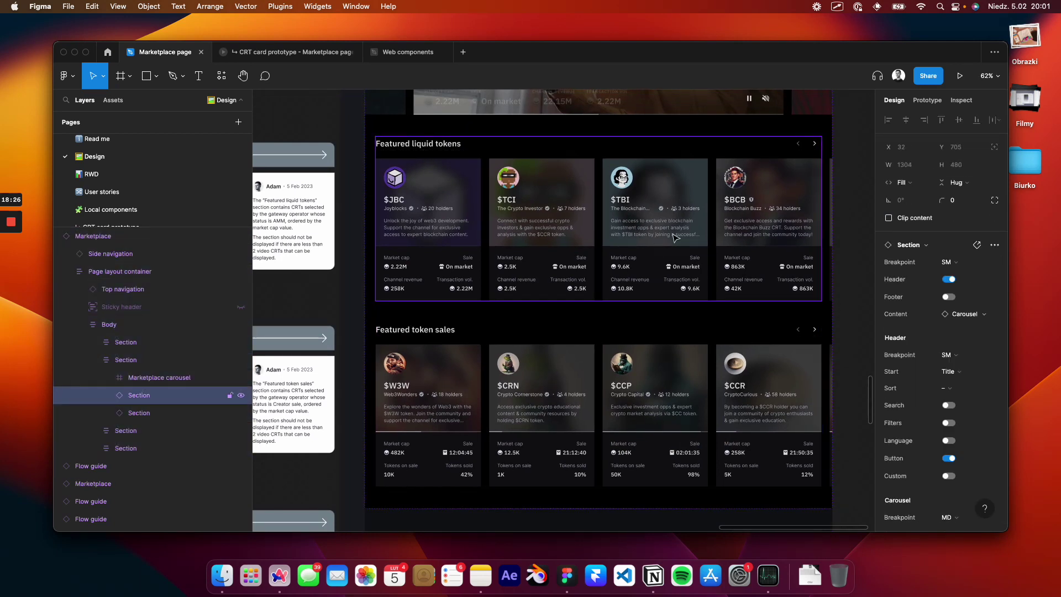
scroll(696, 277, "up", 1)
left_click(697, 262)
left_click(738, 440)
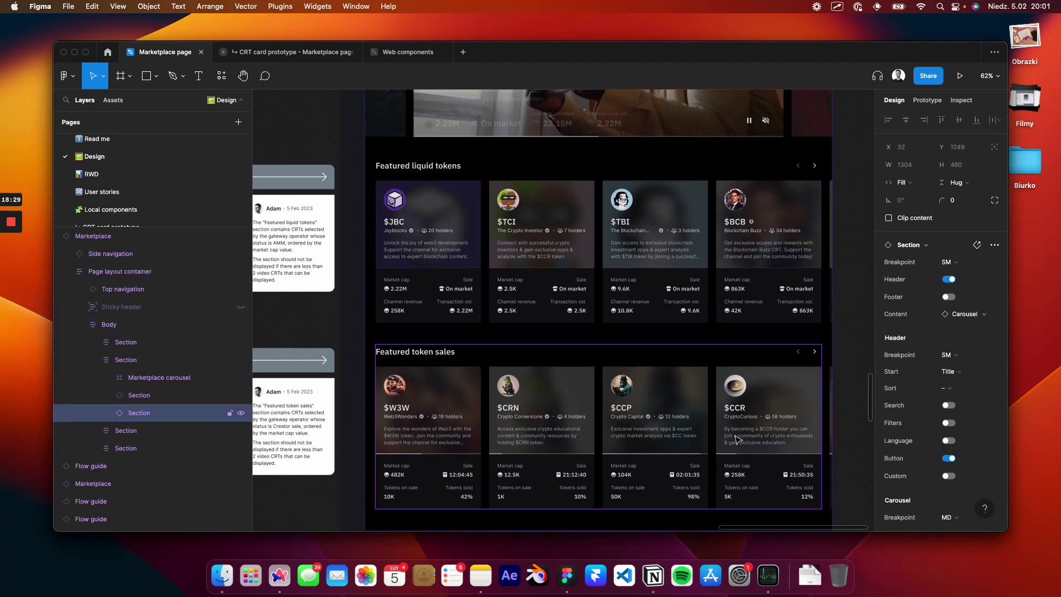
left_click(690, 322)
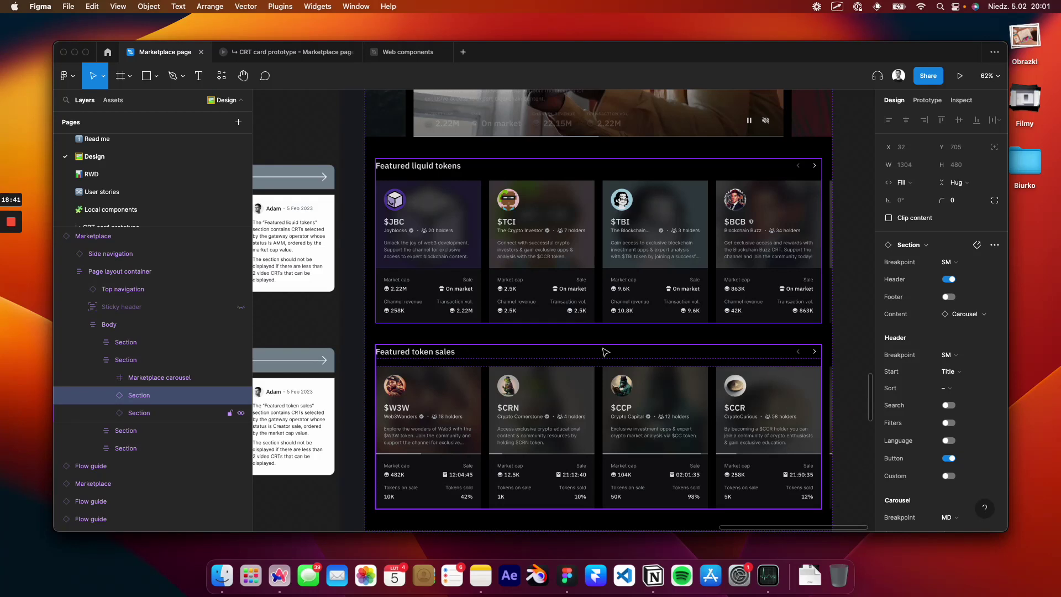
left_click(551, 383)
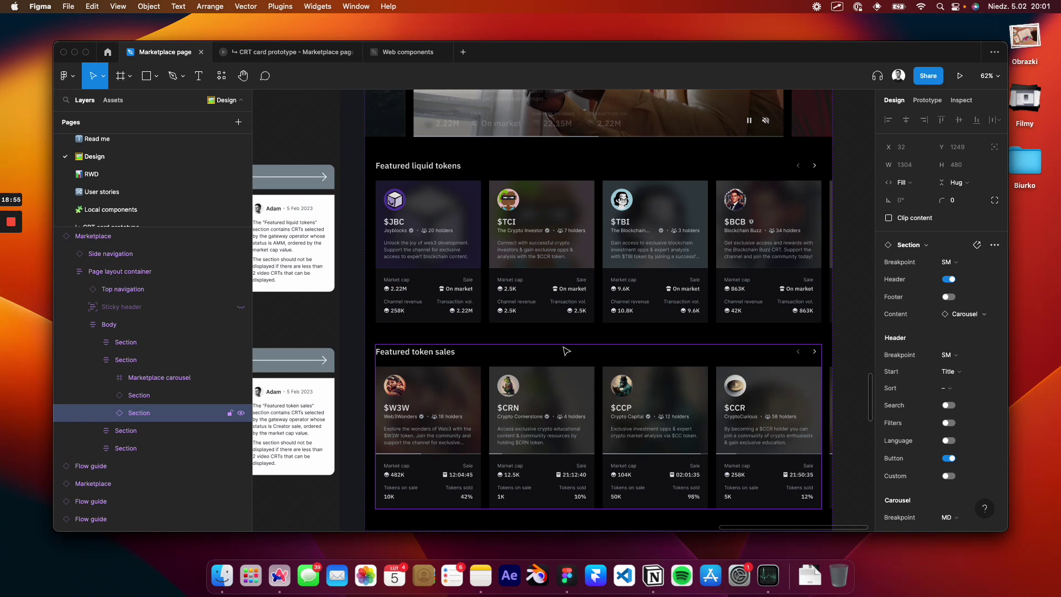
- Select the Marketplace instance and its nested sections, then zoom the view to 100%
left_click(591, 295)
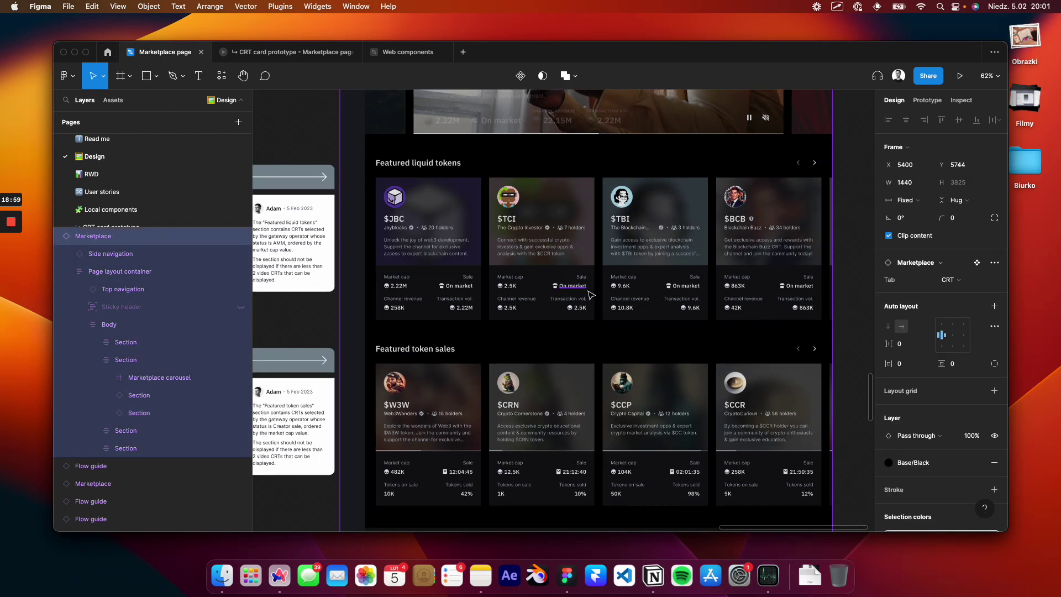
left_click(591, 295)
scroll(567, 320, "down", 4)
left_click(545, 334)
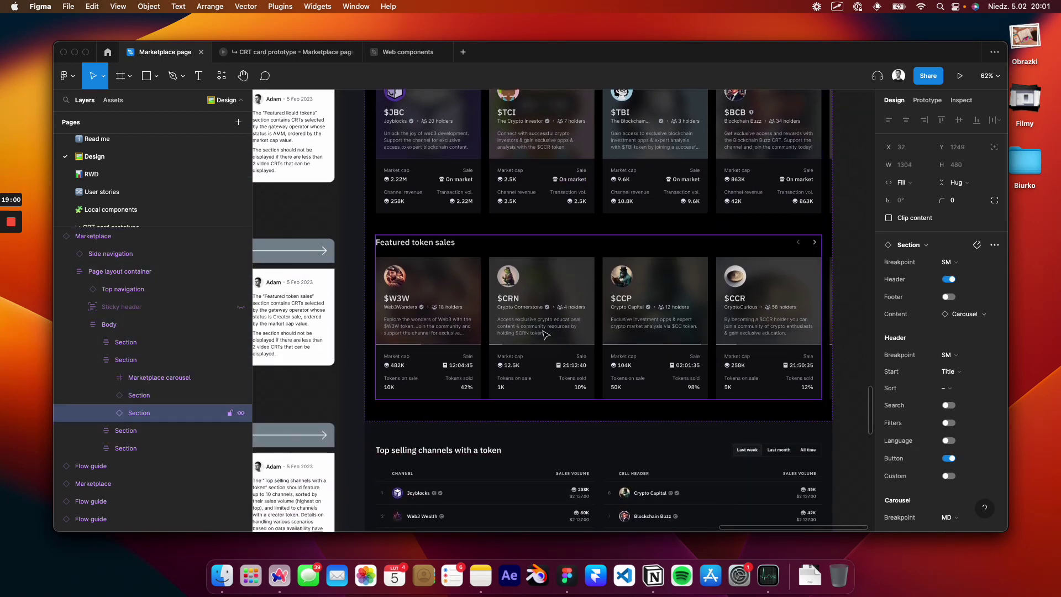
left_click(544, 331)
scroll(542, 334, "down", 6)
key("shift+0")
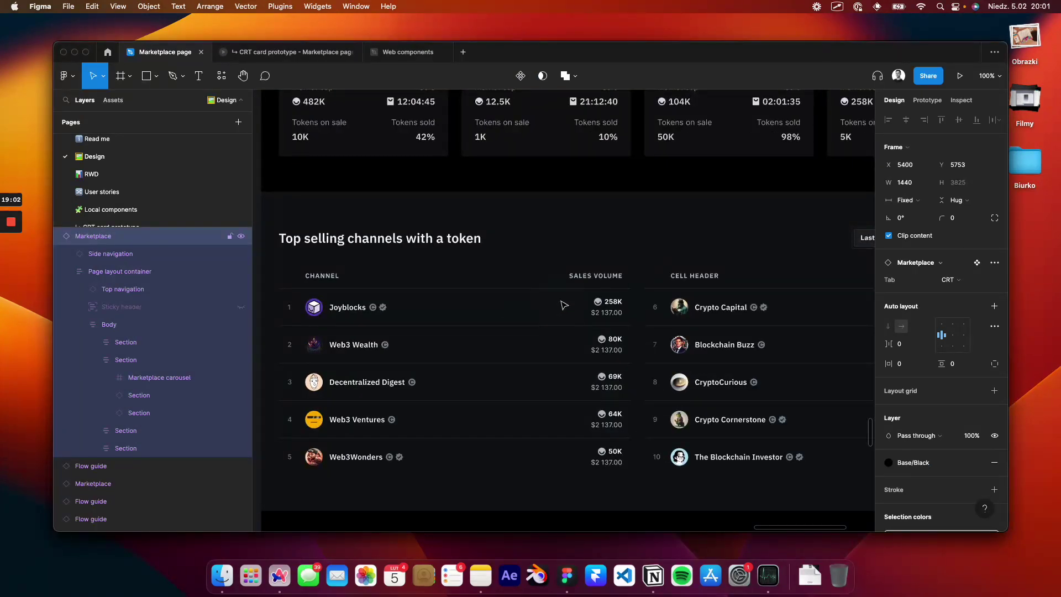
- Select the Top selling channels section and scroll to its 'with a token' variant
scroll(564, 305, "down", 4)
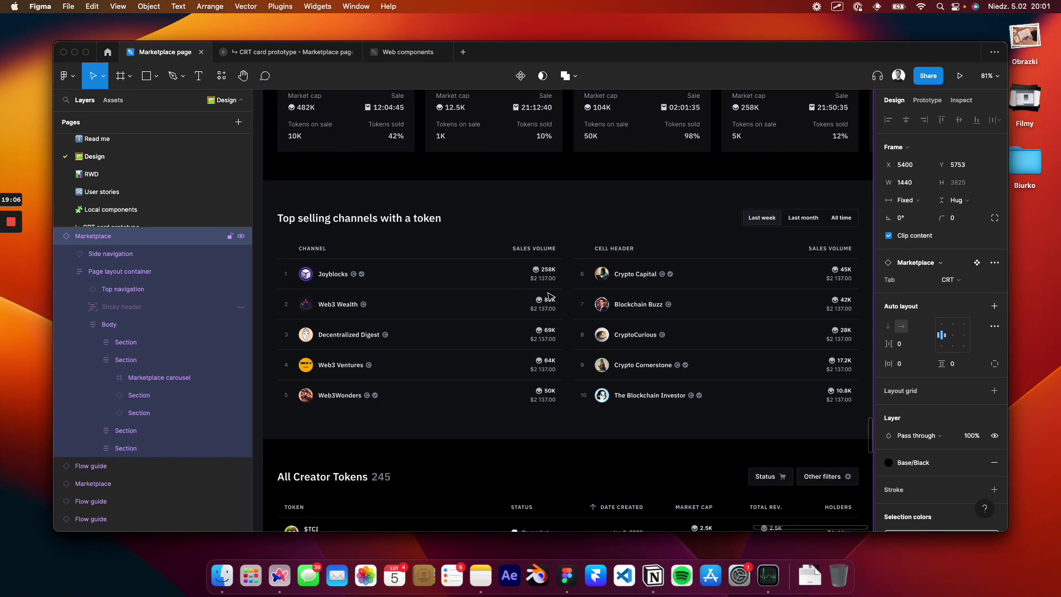
scroll(549, 297, "down", 5)
scroll(548, 296, "right", 10)
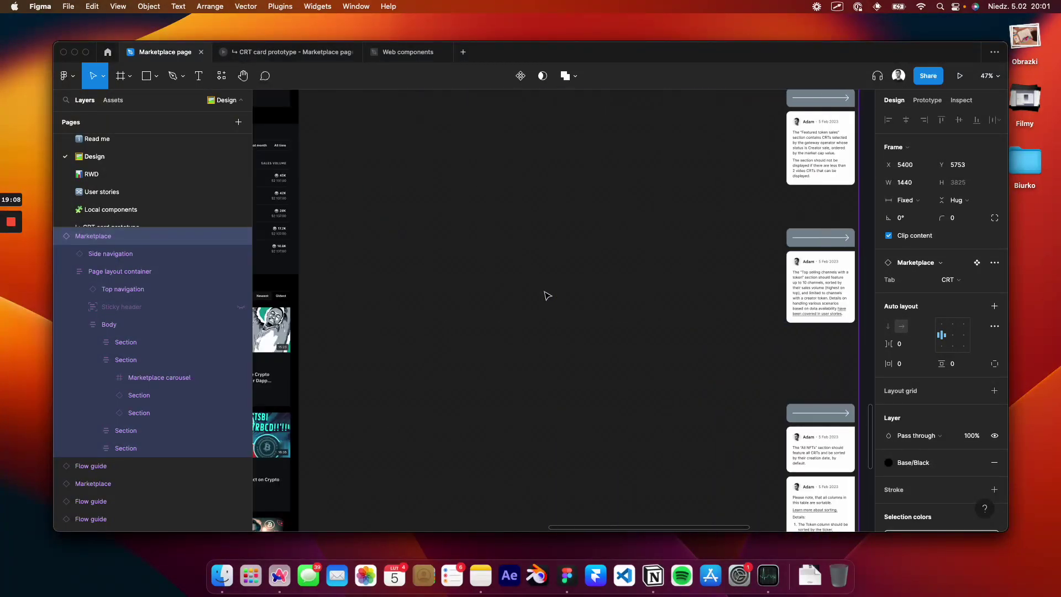
scroll(547, 295, "left", 10)
scroll(509, 221, "up", 3)
left_click(585, 223)
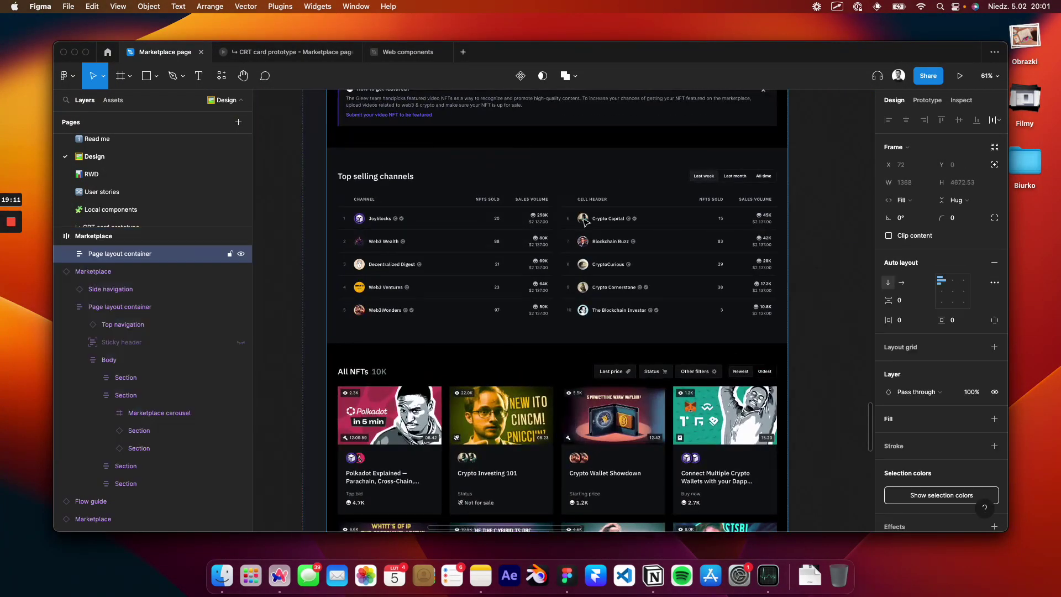
double_click(585, 223)
scroll(555, 195, "up", 1)
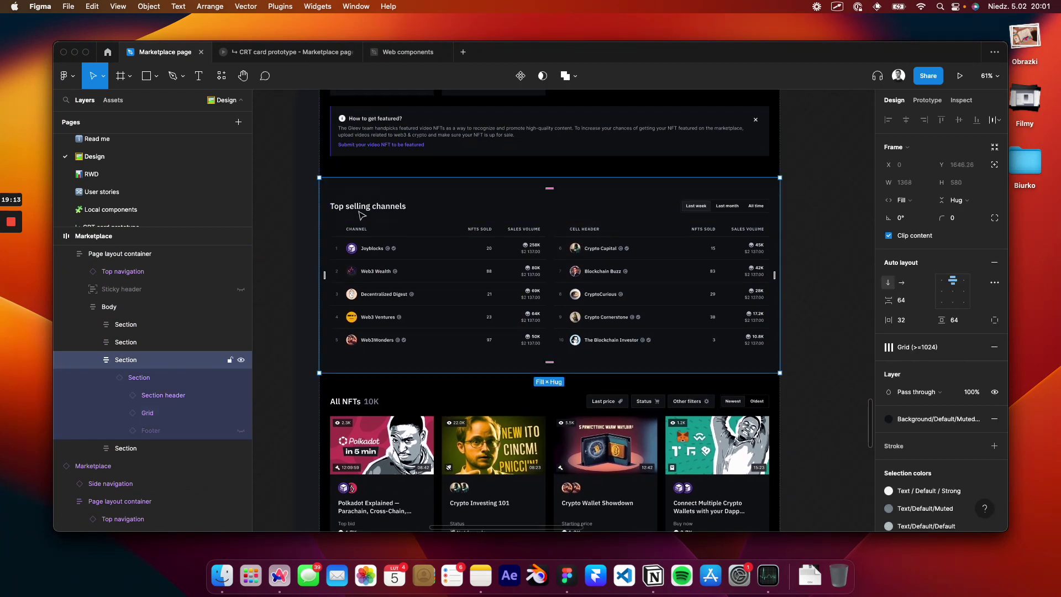
scroll(361, 214, "down", 1)
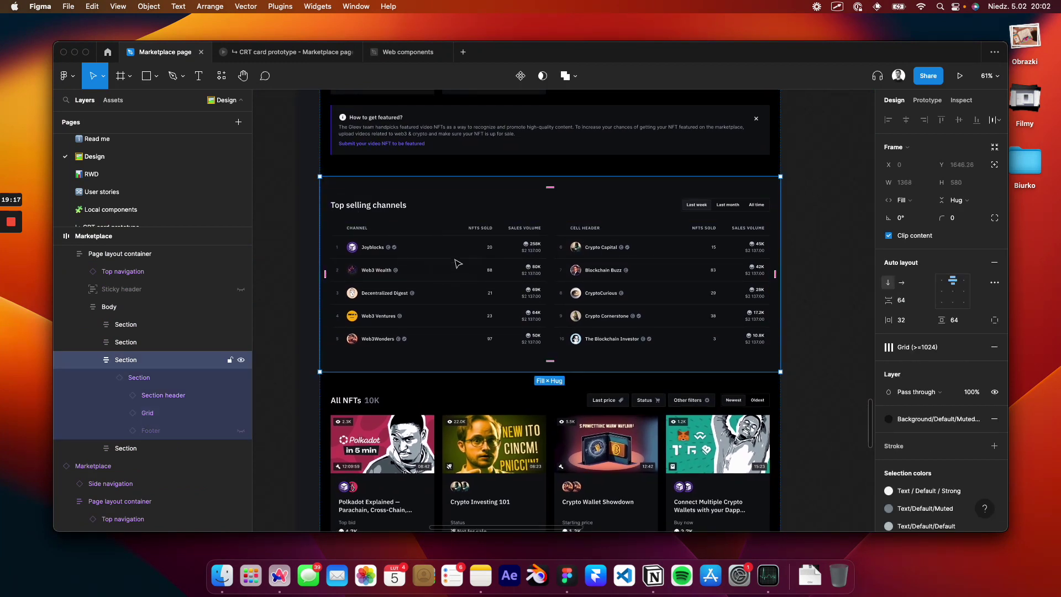
scroll(458, 264, "right", 10)
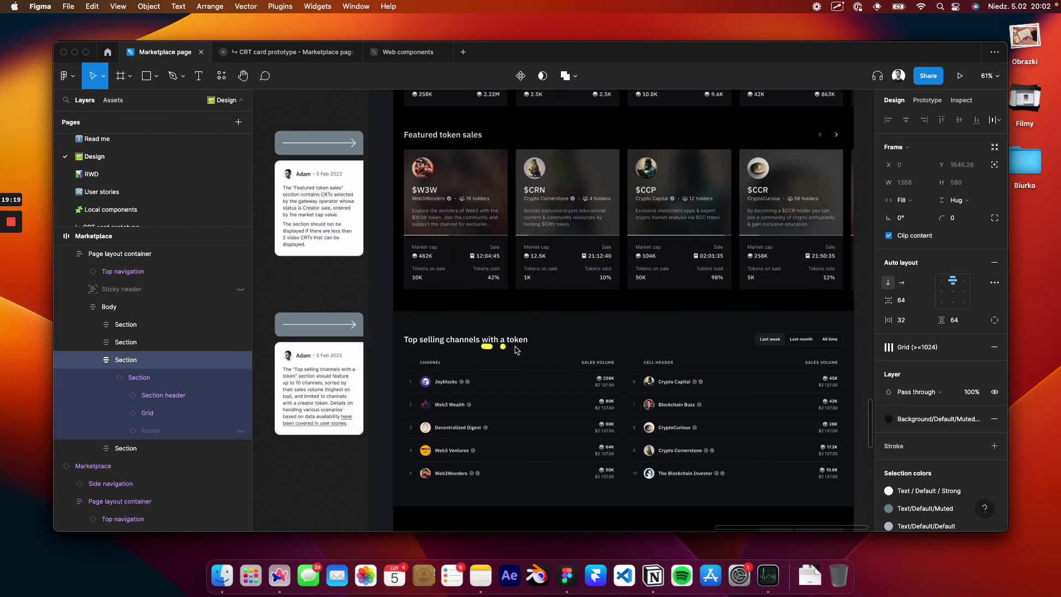
- Circle the Last week period filter and Joyblocks' 258K sales volume
scroll(515, 350, "up", 5)
scroll(563, 346, "down", 2)
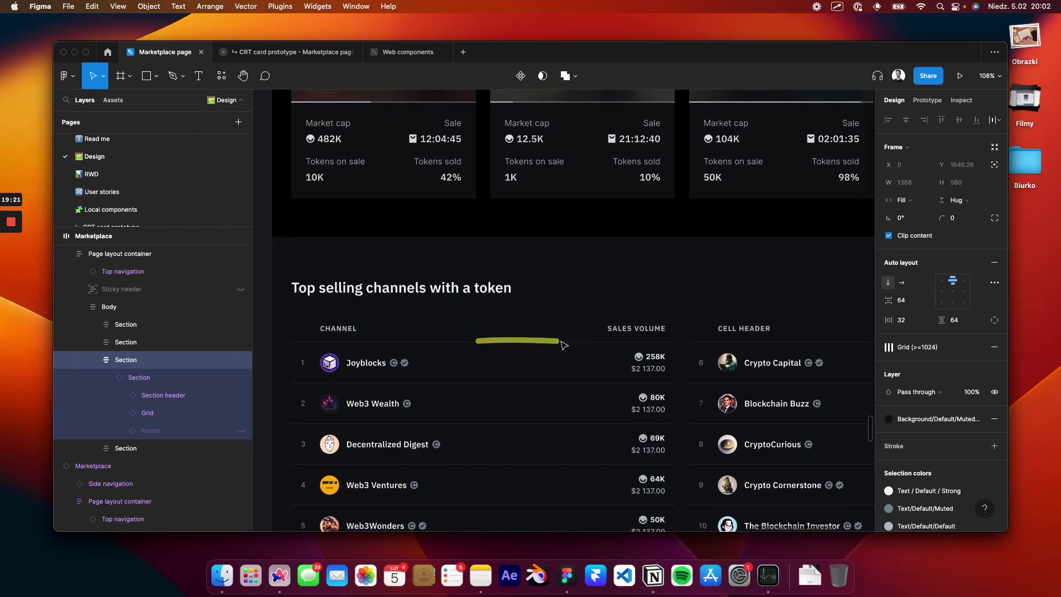
scroll(562, 346, "down", 5)
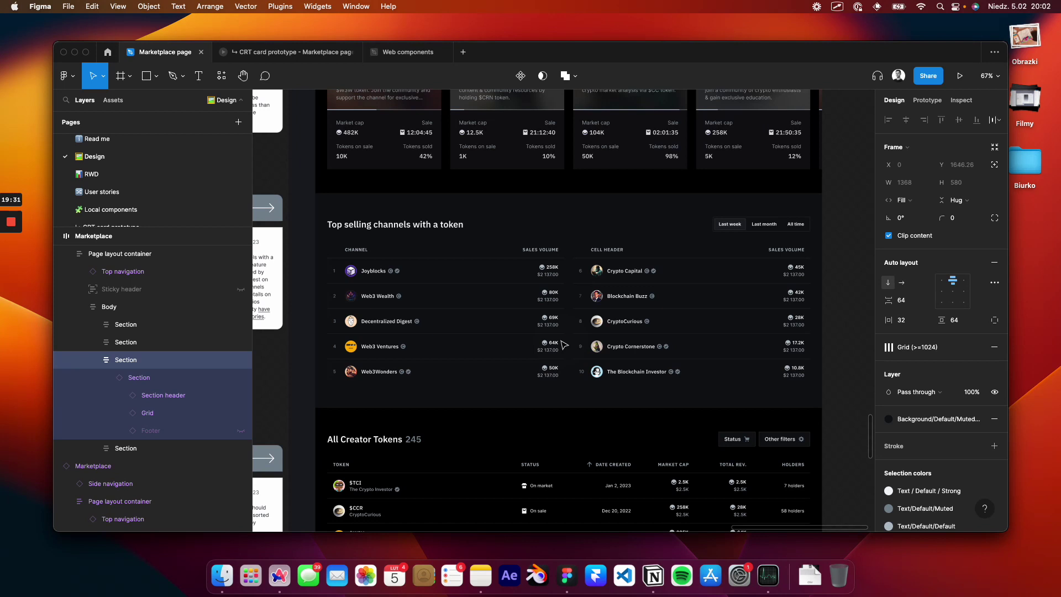
mouse_move(713, 242)
left_mouse_down()
mouse_move(771, 230)
mouse_move(721, 213)
left_mouse_up()
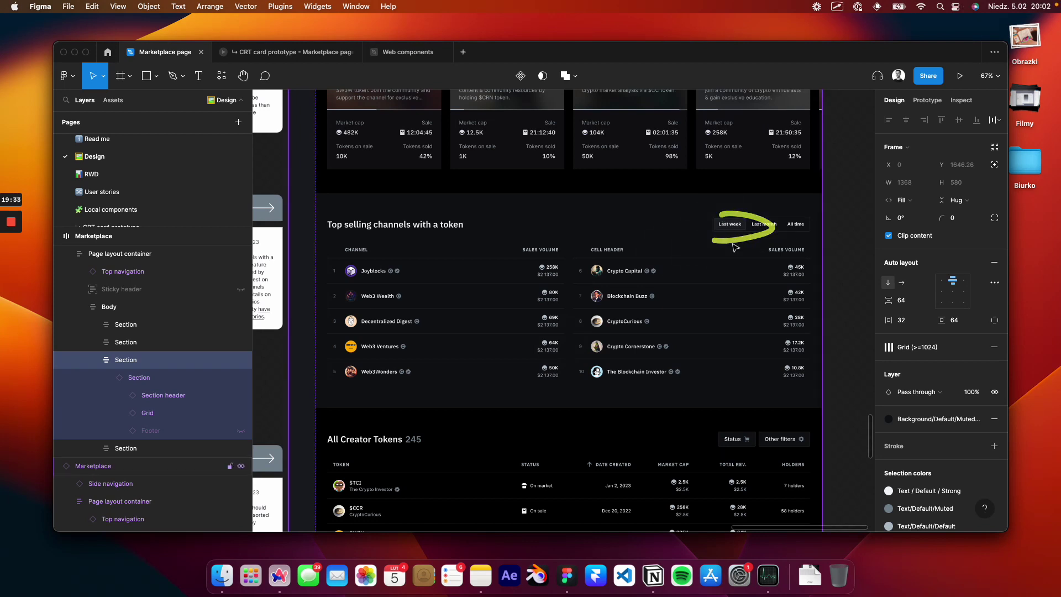
scroll(736, 246, "up", 3)
scroll(735, 247, "down", 3)
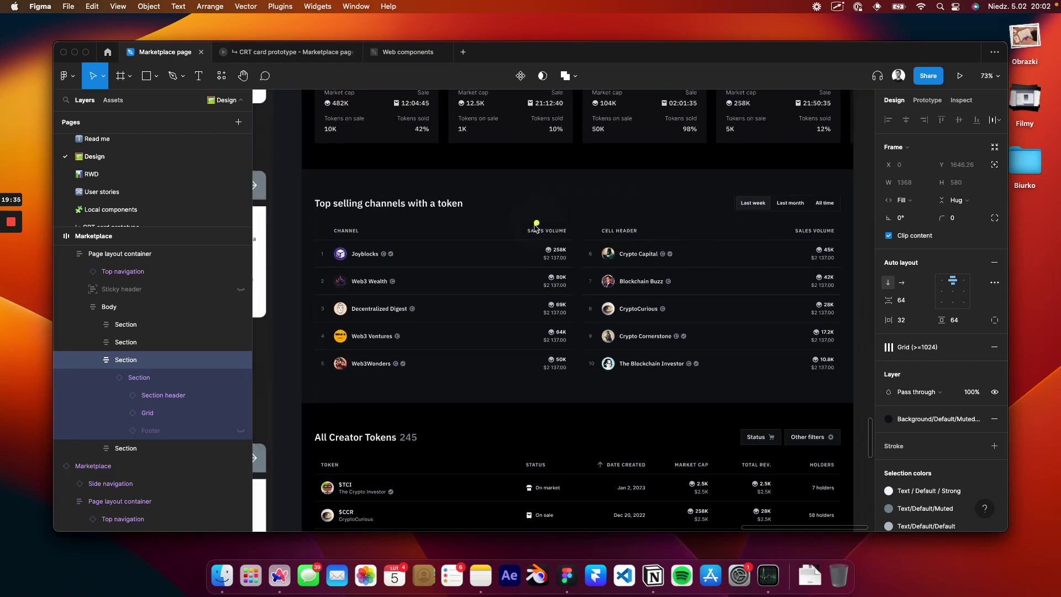
mouse_move(553, 247)
left_mouse_down()
mouse_move(539, 253)
mouse_move(570, 262)
left_mouse_up()
mouse_move(731, 223)
left_mouse_down()
mouse_move(784, 211)
mouse_move(753, 188)
left_mouse_up()
- Underline 'with a token' in the heading and scroll down to the All Creator Tokens table
scroll(698, 207, "left", 2)
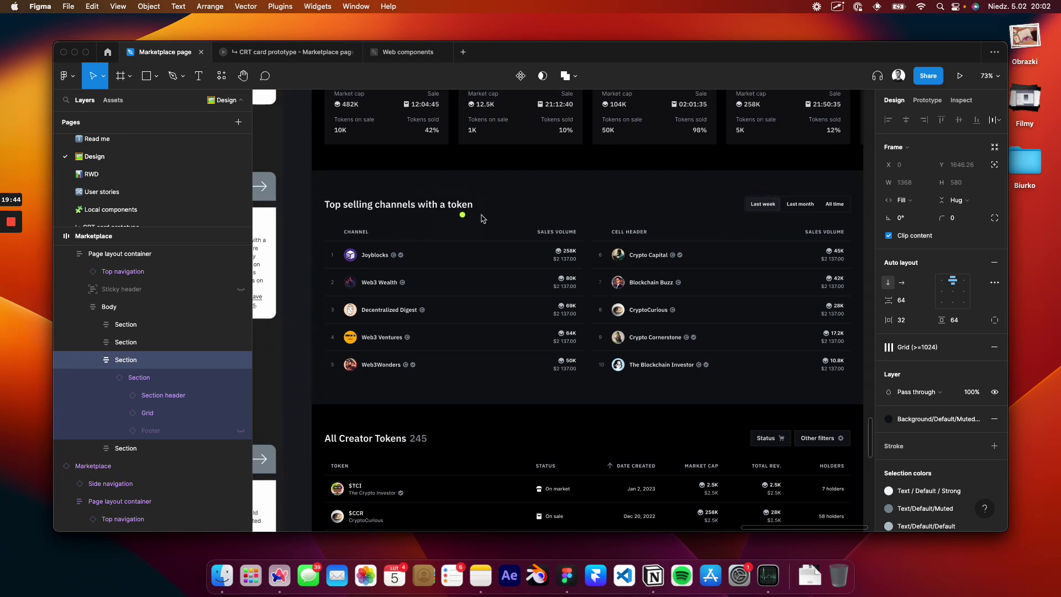
left_click_drag(430, 215, 491, 216)
scroll(491, 218, "up", 10)
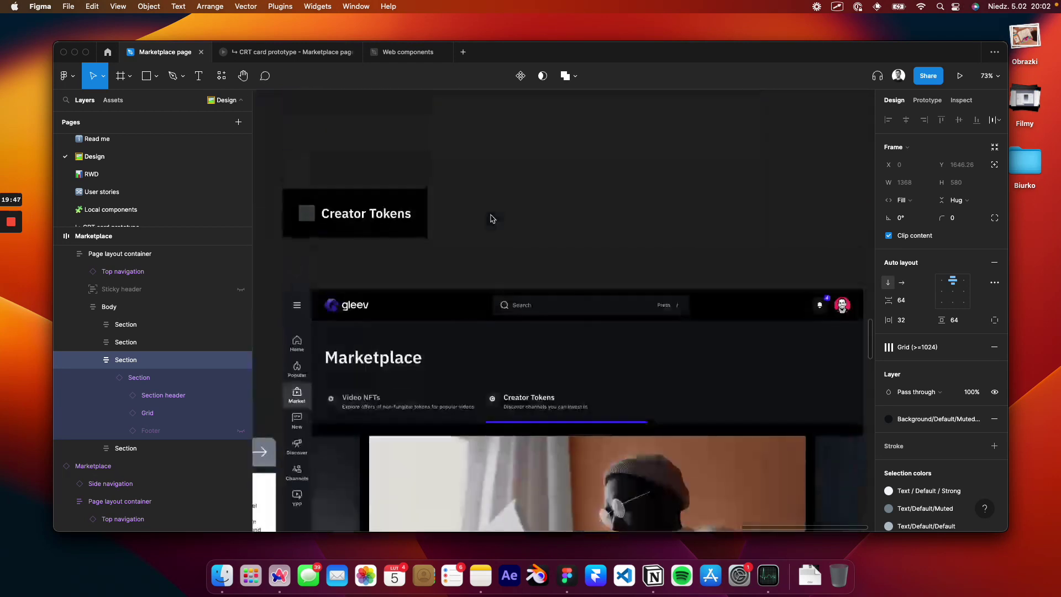
mouse_move(414, 353)
left_mouse_down()
mouse_move(391, 384)
mouse_move(416, 384)
left_mouse_up()
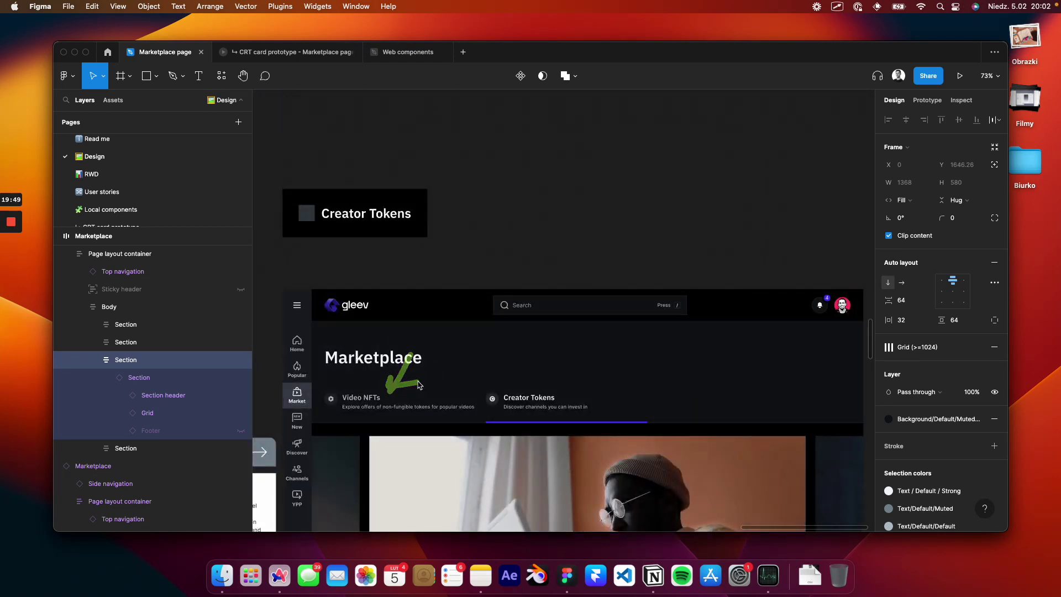
scroll(419, 386, "down", 10)
scroll(422, 386, "up", 1)
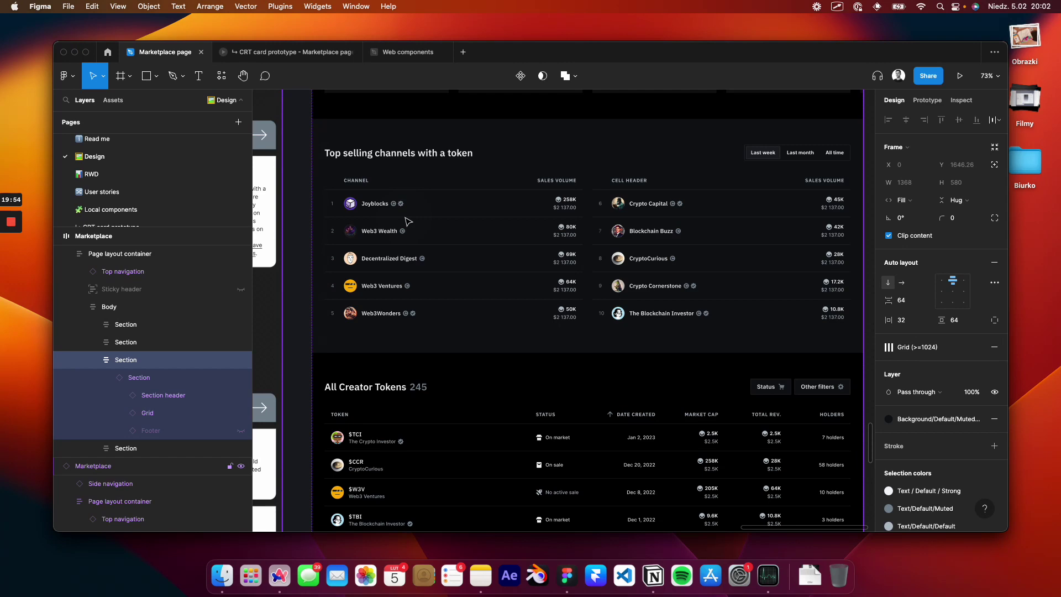
scroll(408, 221, "down", 10)
scroll(408, 221, "up", 1)
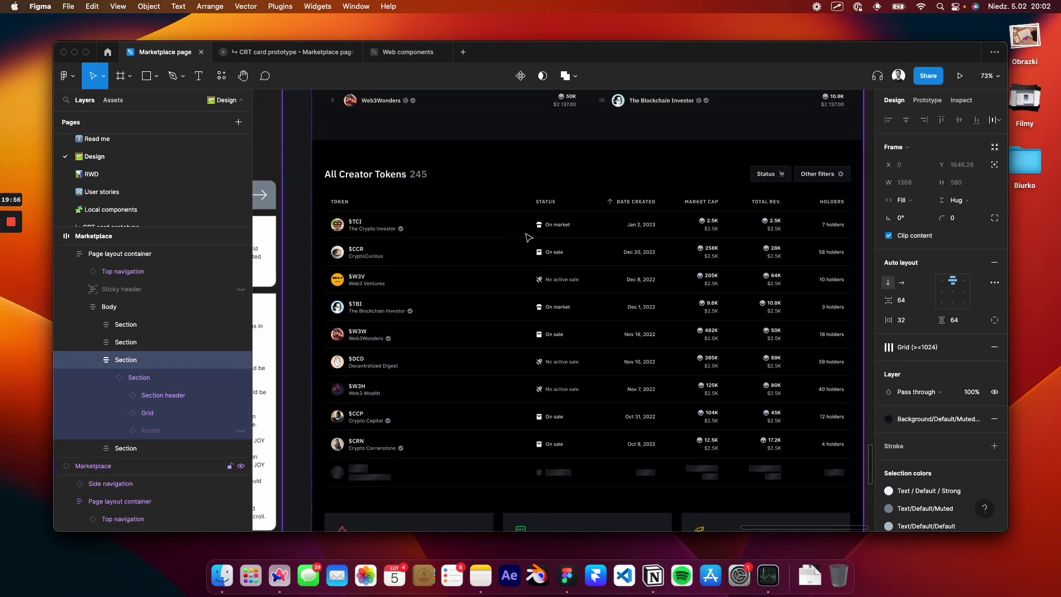
scroll(540, 227, "up", 2)
left_click(540, 227)
key("super+backslash")
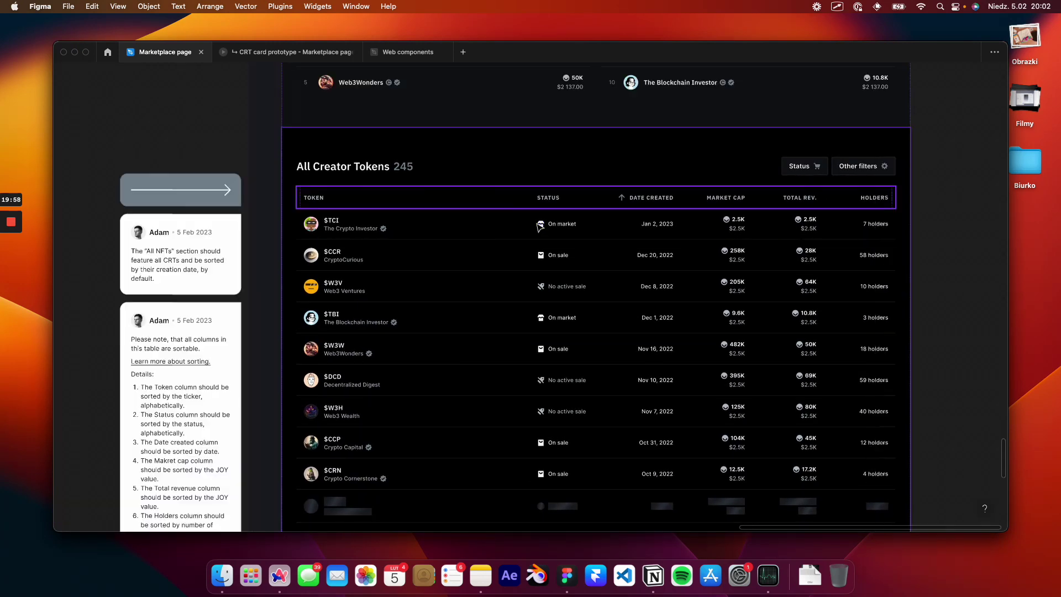
scroll(540, 227, "up", 1)
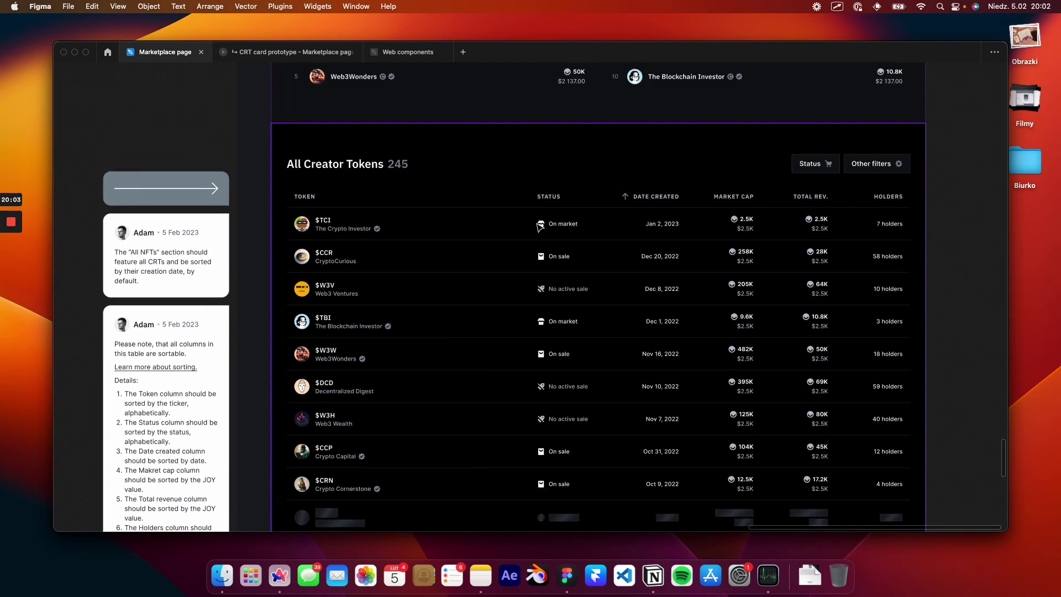
scroll(540, 227, "down", 2)
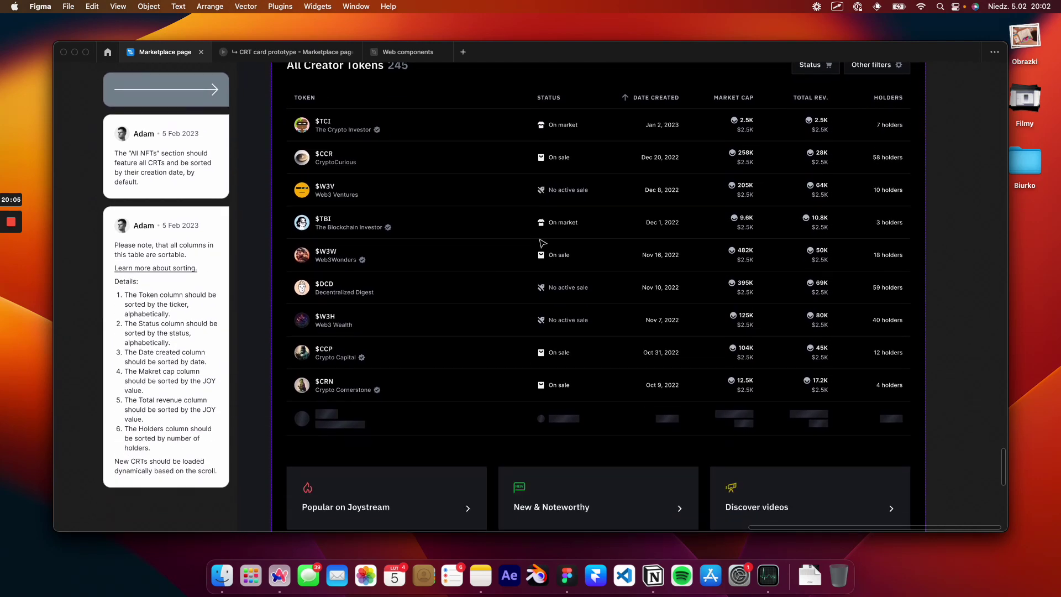
scroll(542, 243, "right", 1)
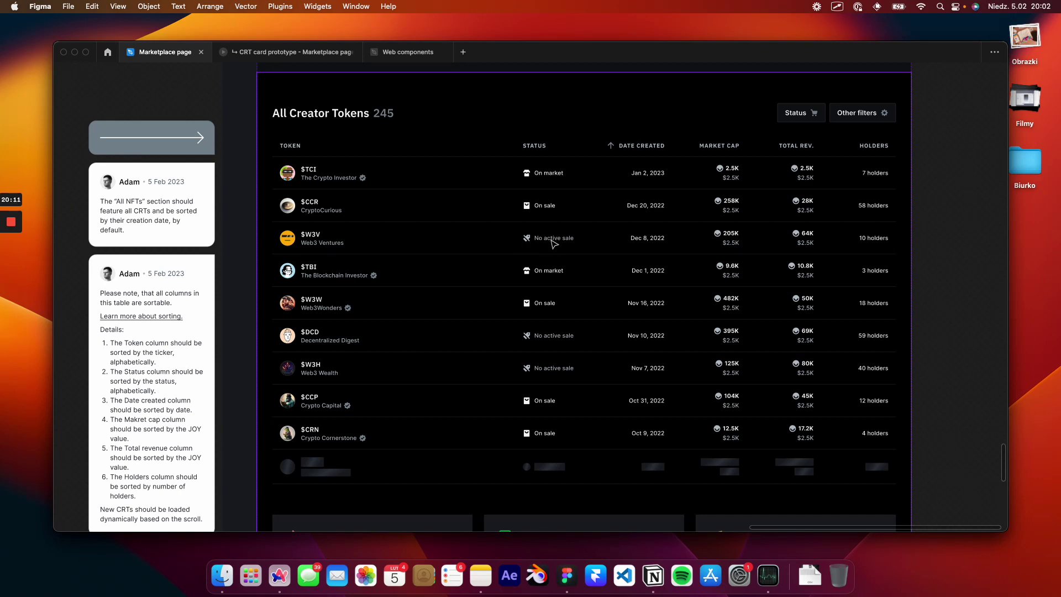
scroll(590, 261, "down", 5)
scroll(588, 261, "up", 3)
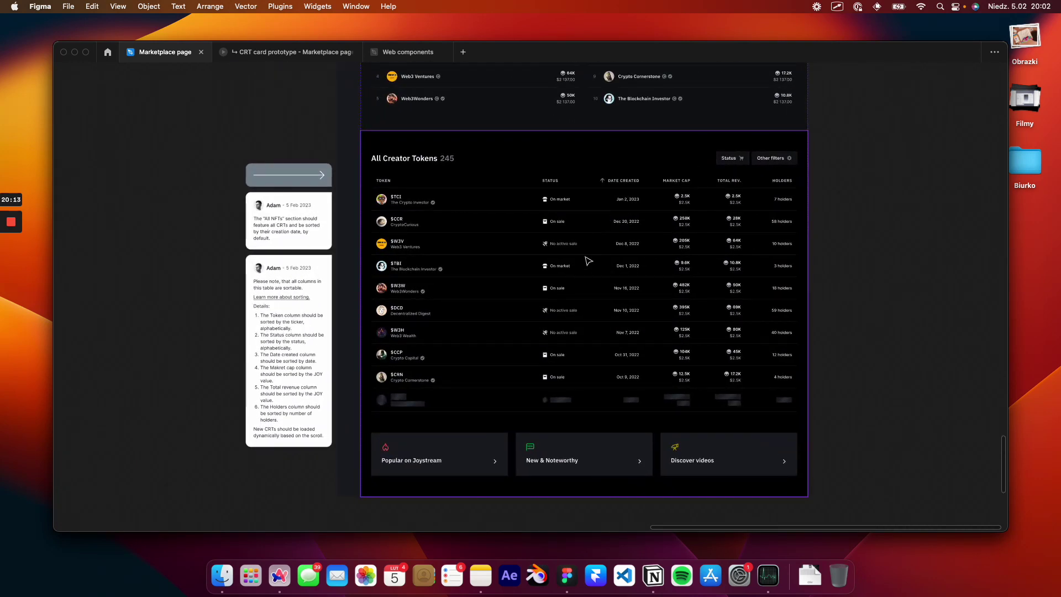
scroll(553, 163, "up", 2)
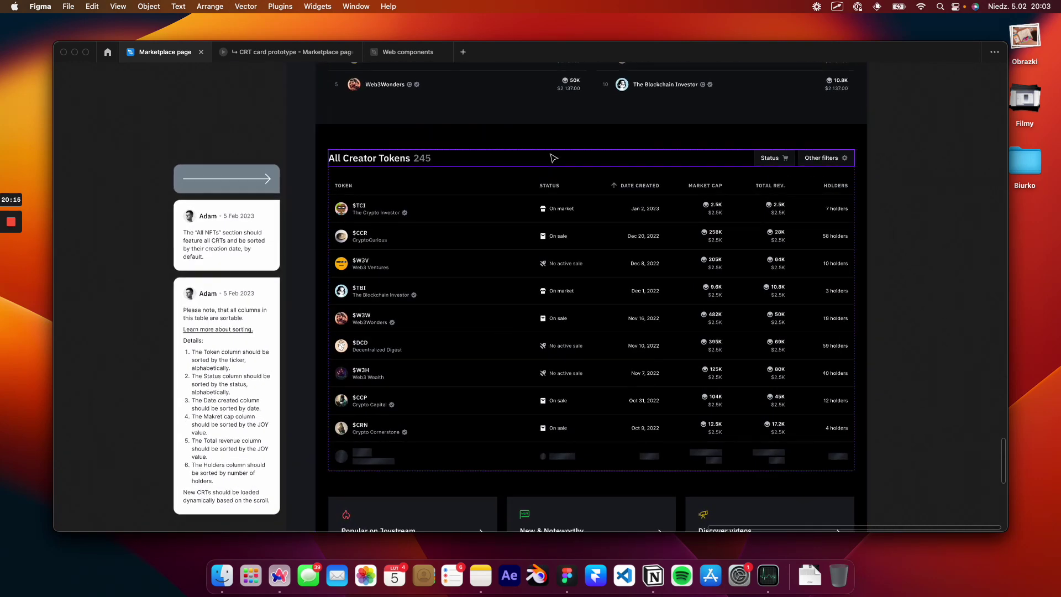
left_click(554, 162)
key("ctrl+backslash")
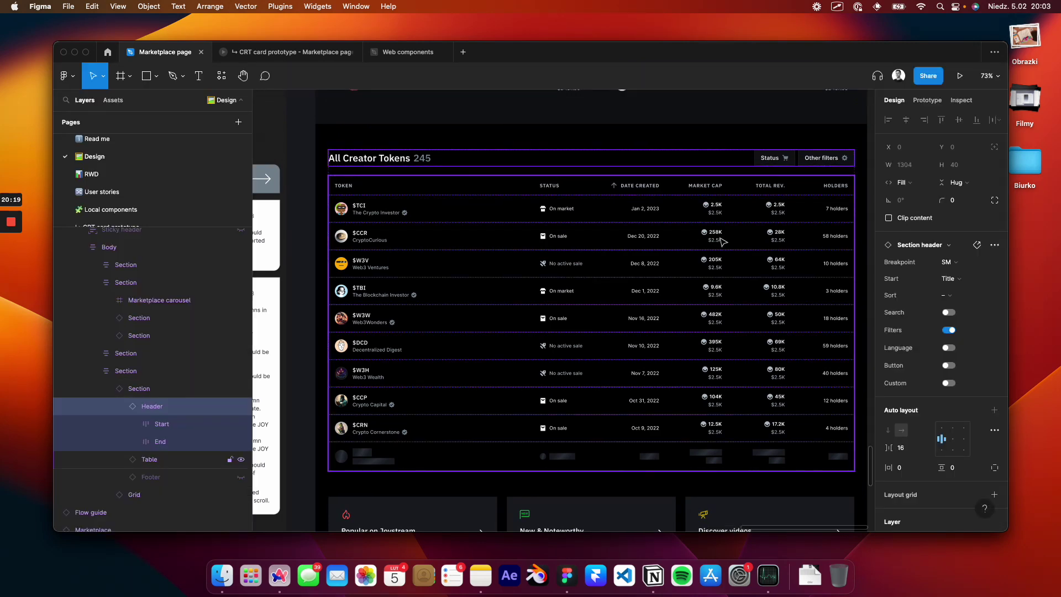
scroll(721, 242, "down", 6)
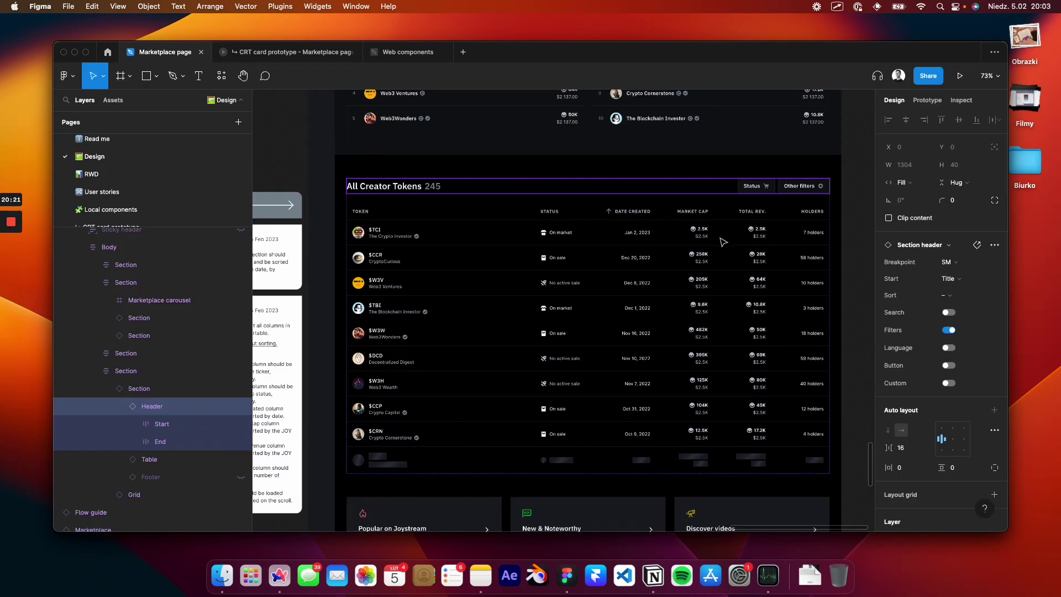
scroll(721, 242, "up", 5)
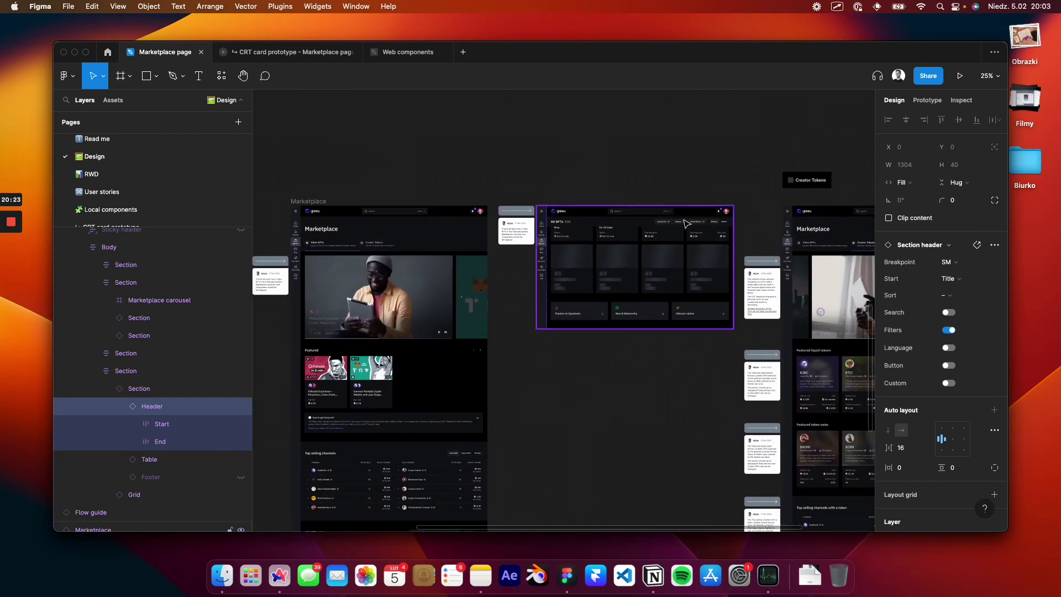
left_click(710, 237)
left_click(709, 243)
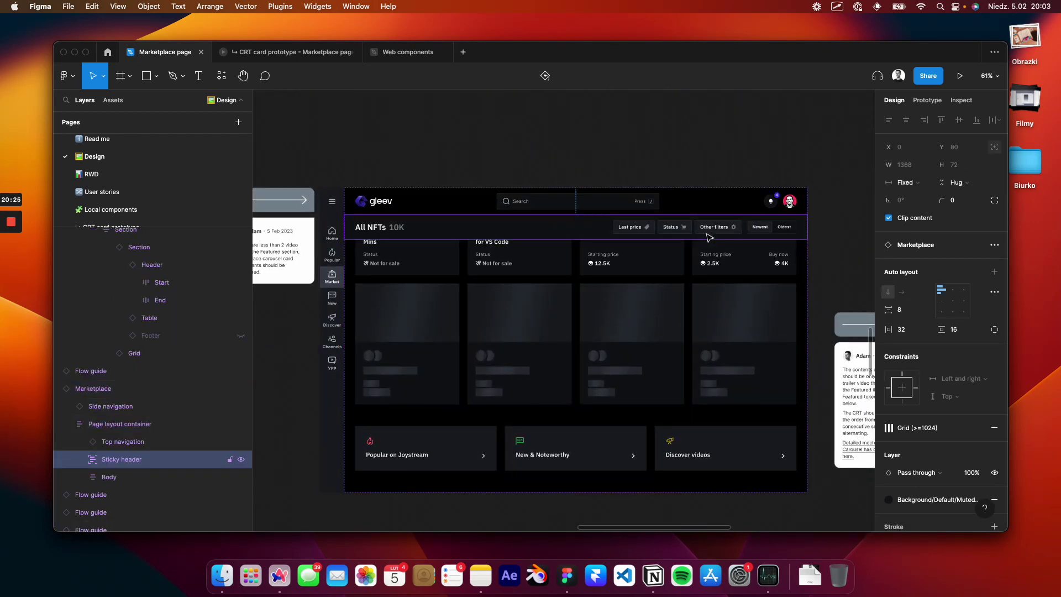
scroll(707, 252, "down", 8)
left_click(706, 257)
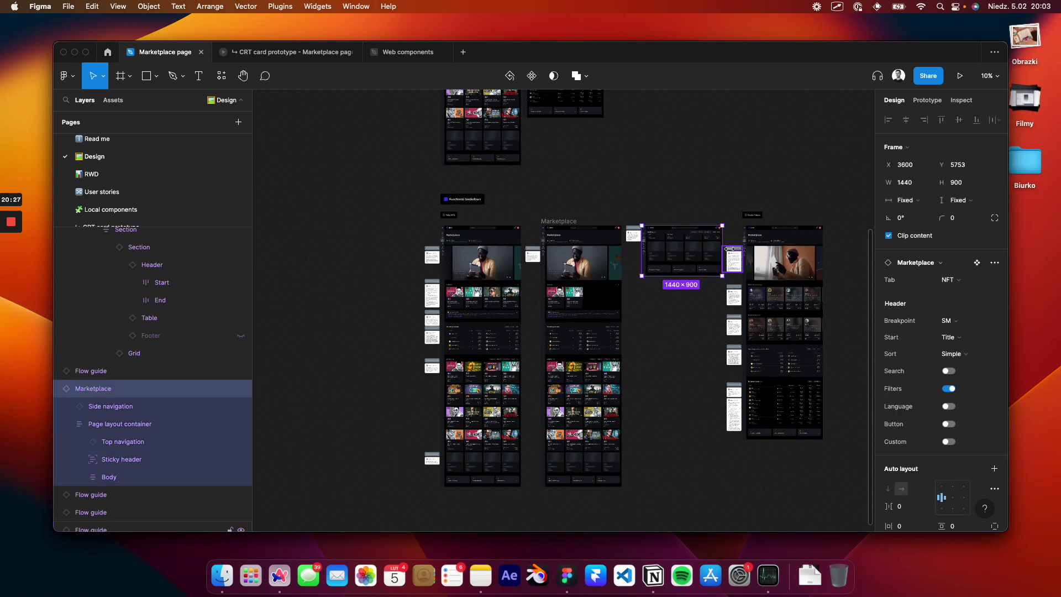
mouse_move(706, 226)
left_mouse_down()
mouse_move(801, 201)
mouse_move(830, 240)
mouse_move(846, 231)
mouse_move(844, 241)
mouse_move(817, 235)
left_mouse_up()
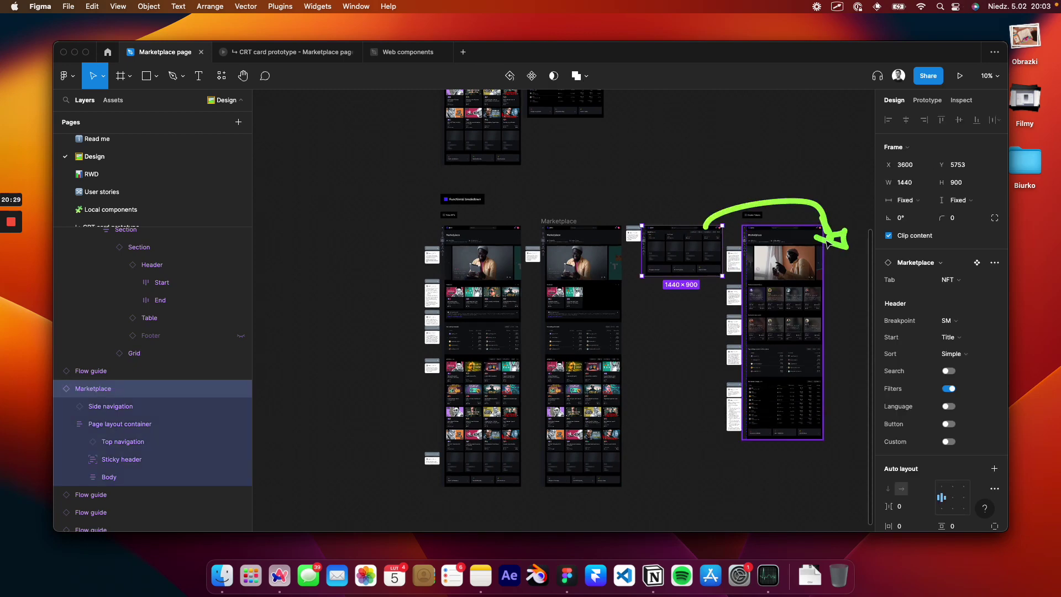
scroll(840, 240, "up", 5)
scroll(611, 185, "down", 5)
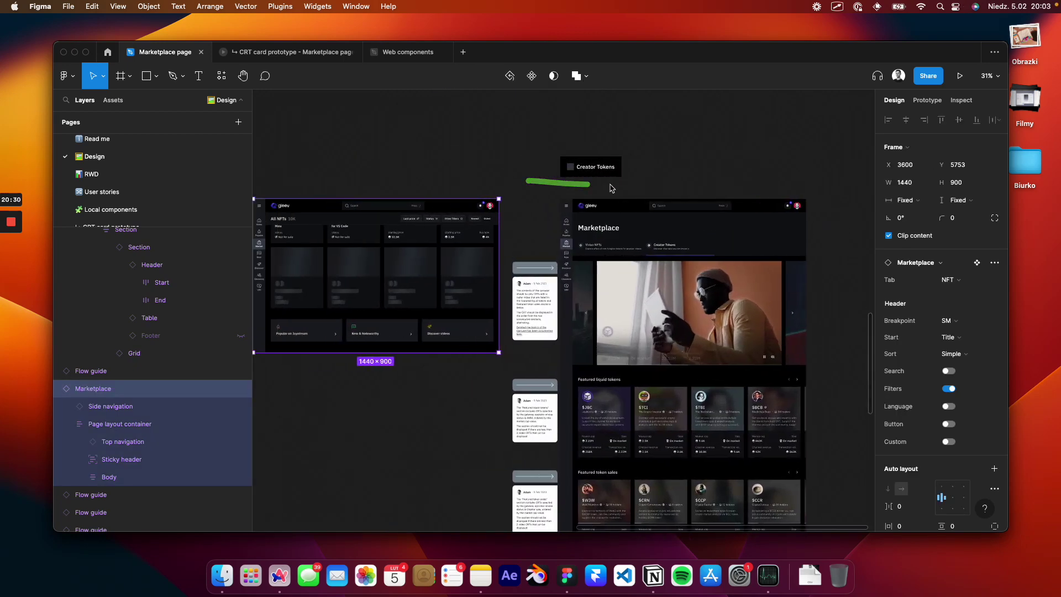
scroll(613, 190, "left", 2)
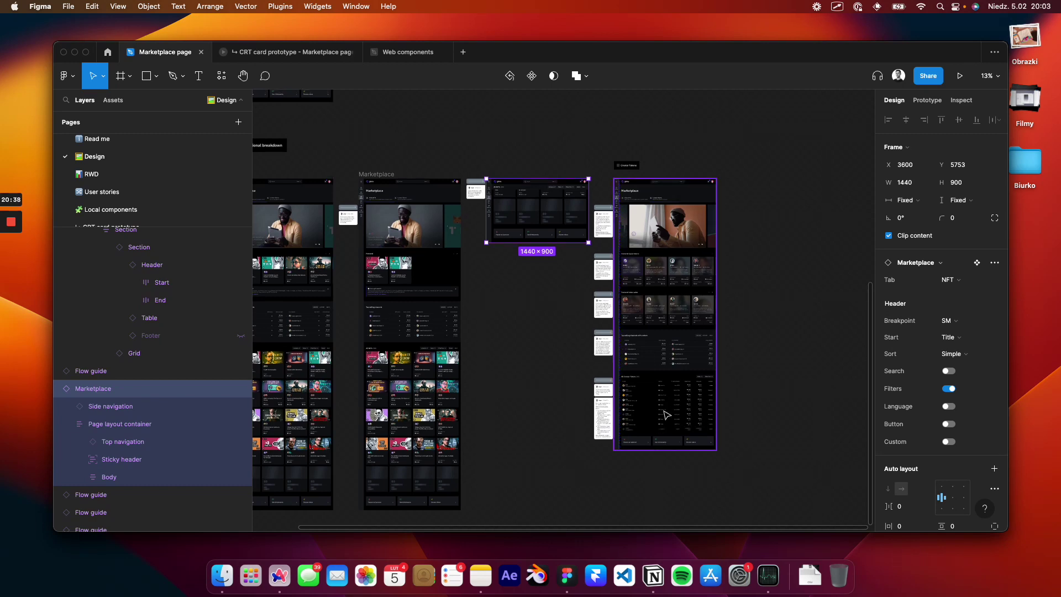
scroll(668, 408, "up", 6)
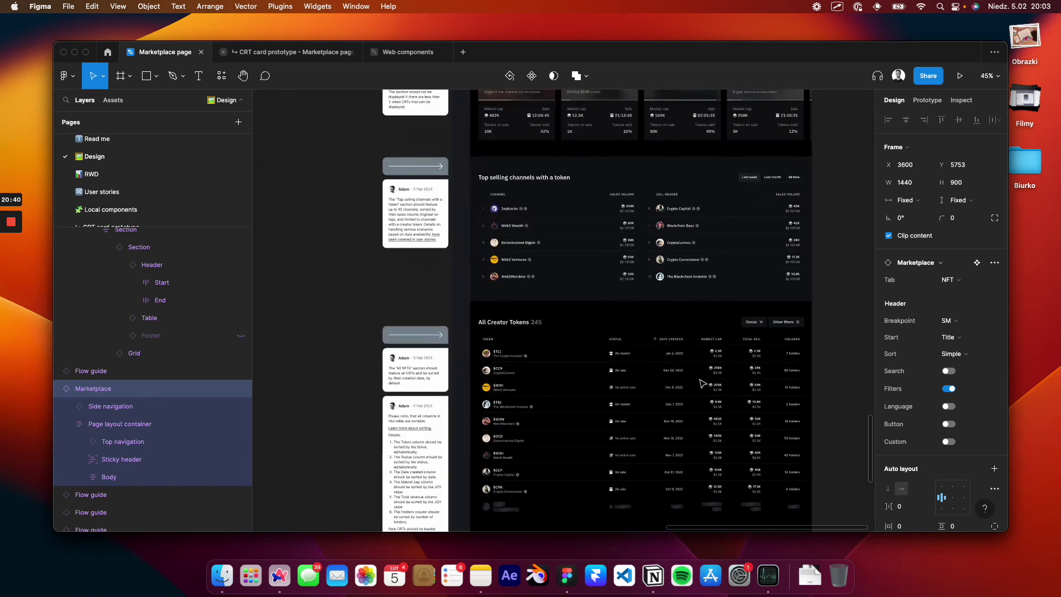
left_click(595, 332)
left_click(581, 329)
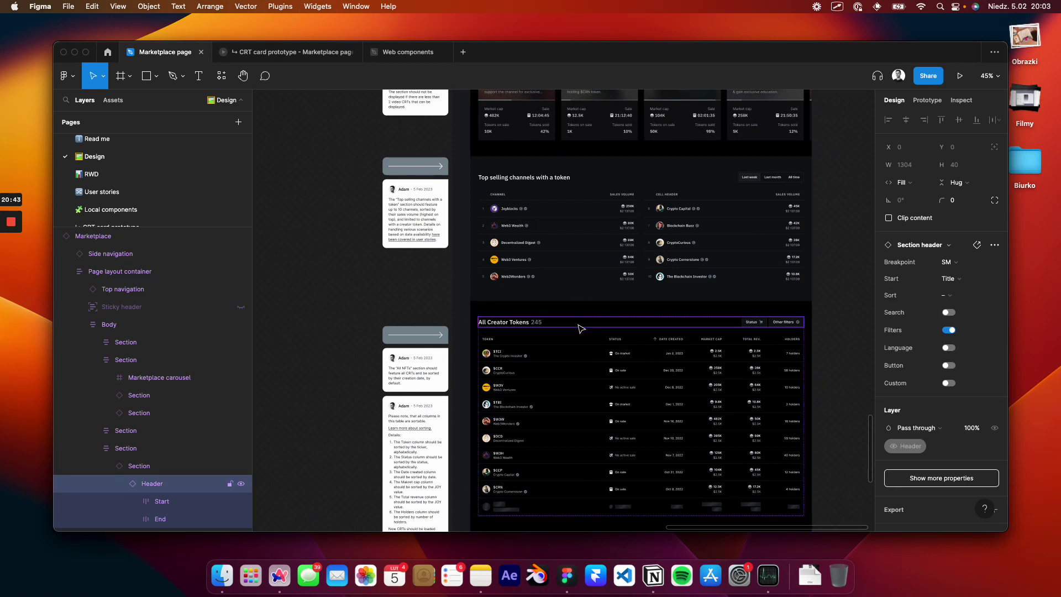
scroll(705, 349, "up", 3)
scroll(641, 332, "right", 2)
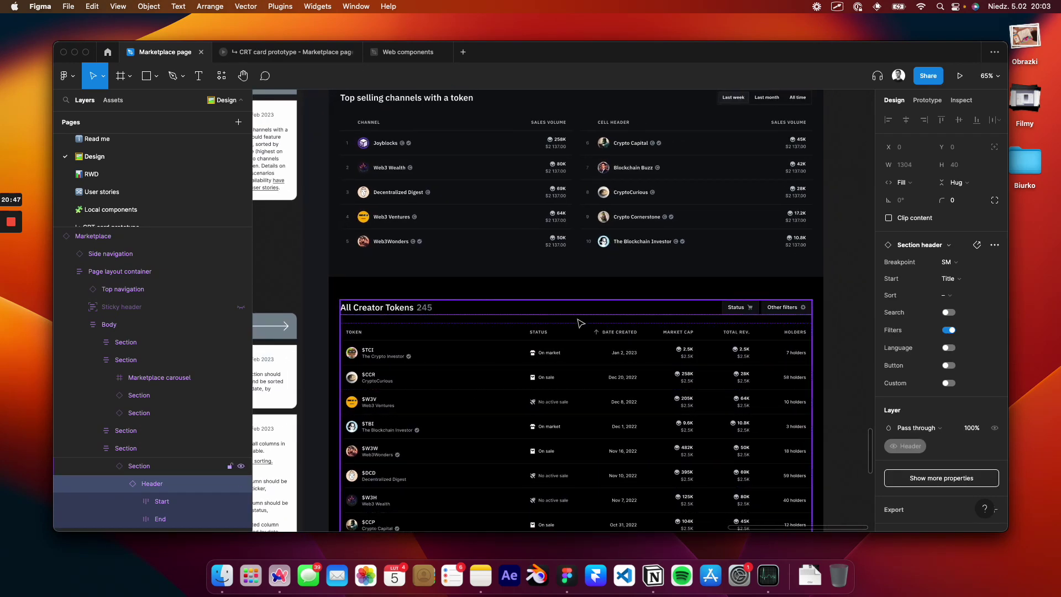
scroll(581, 323, "down", 1)
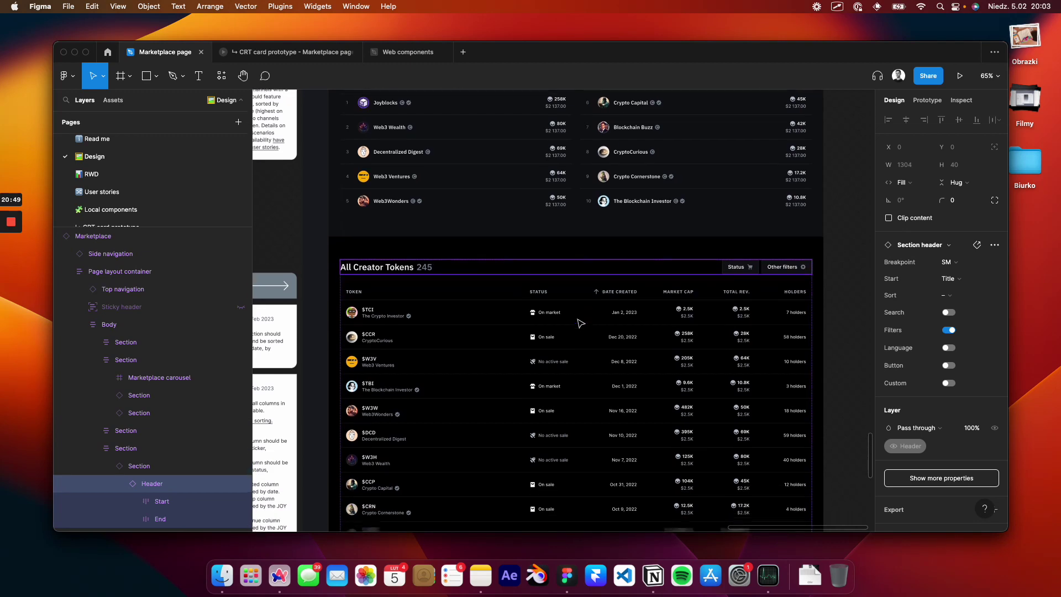
scroll(581, 323, "up", 4)
scroll(581, 323, "down", 2)
scroll(581, 324, "down", 3)
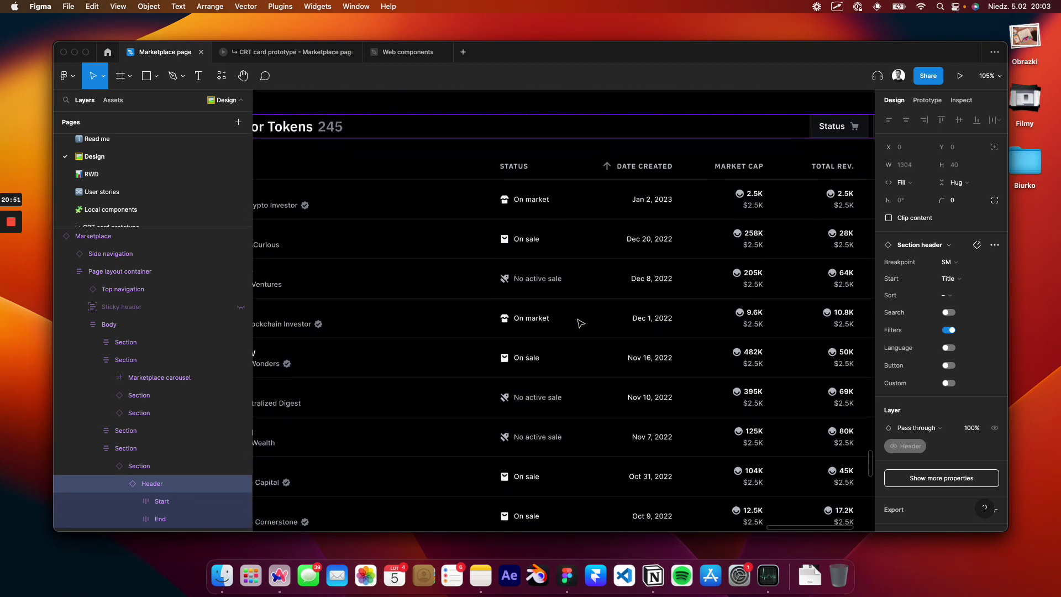
scroll(581, 323, "up", 3)
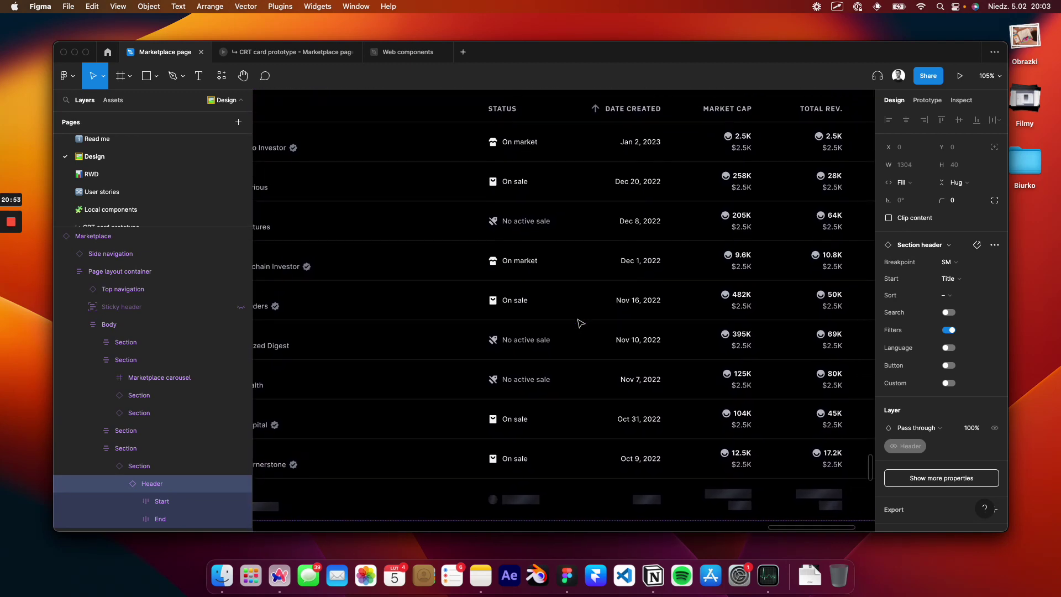
scroll(581, 324, "down", 1)
scroll(581, 324, "down", 2)
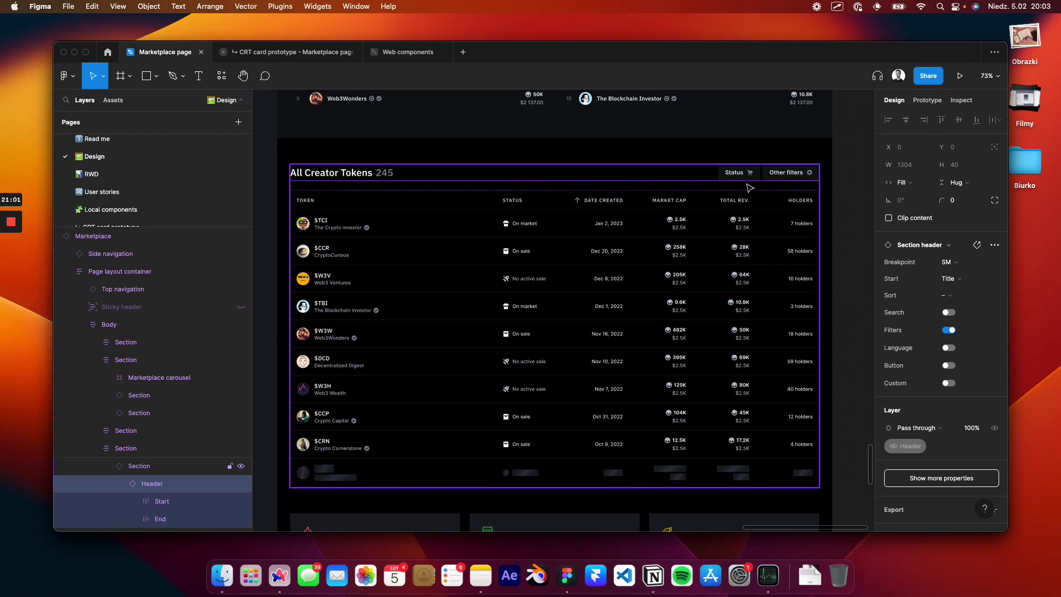
mouse_move(743, 153)
left_mouse_down()
mouse_move(719, 157)
mouse_move(807, 196)
mouse_move(796, 154)
left_mouse_up()
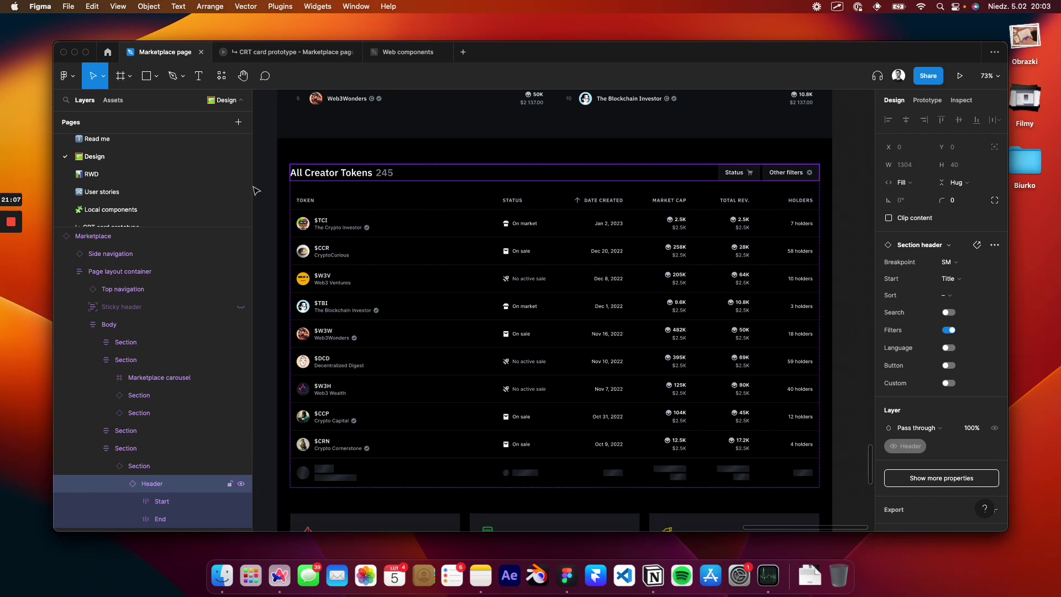
- Open the User stories page and zoom out to see all its frames
left_click(168, 191)
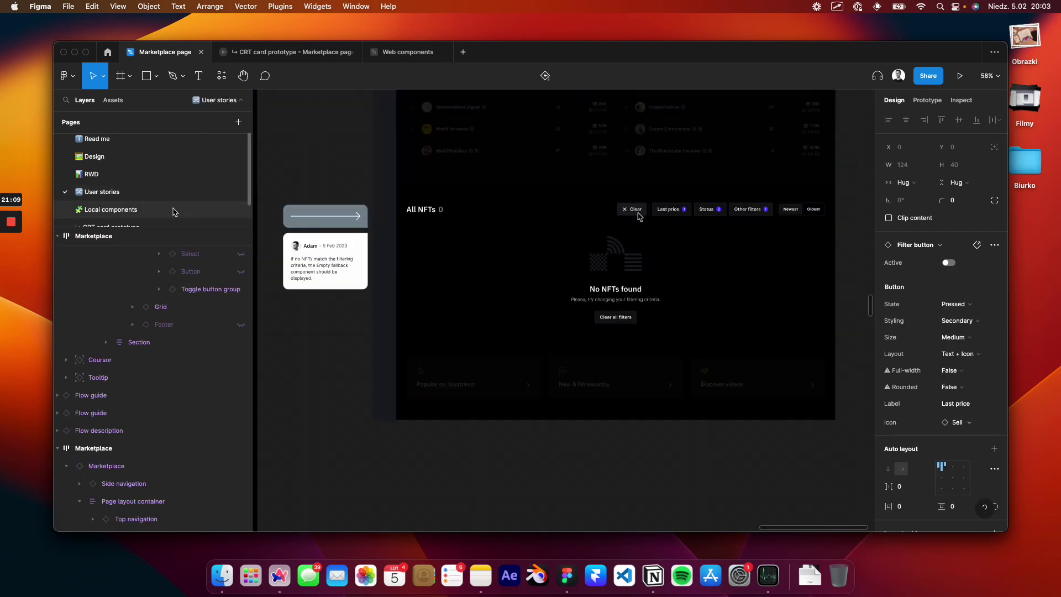
key("shift+1")
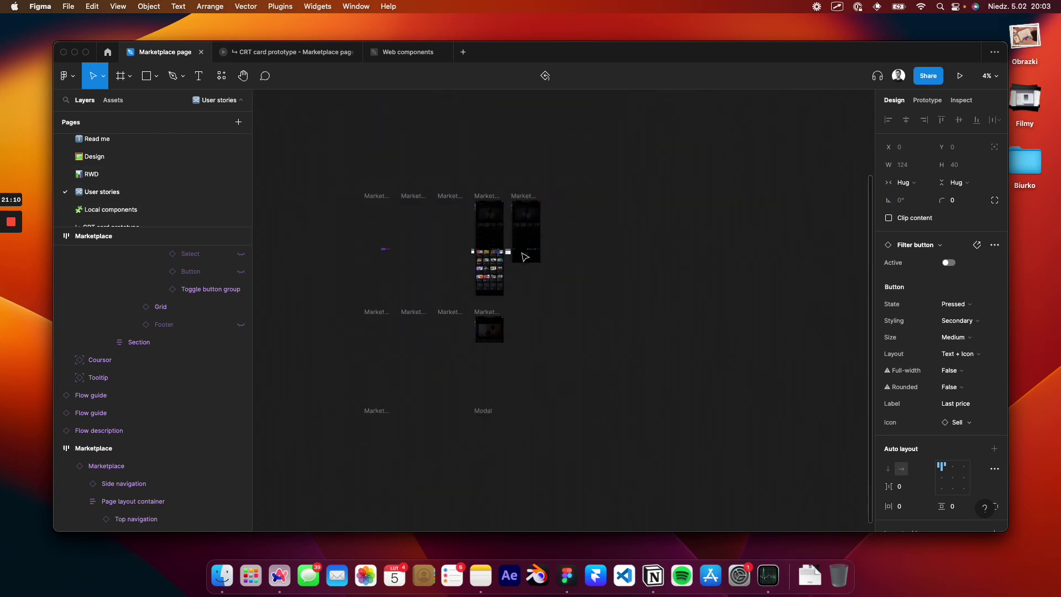
scroll(525, 257, "up", 5)
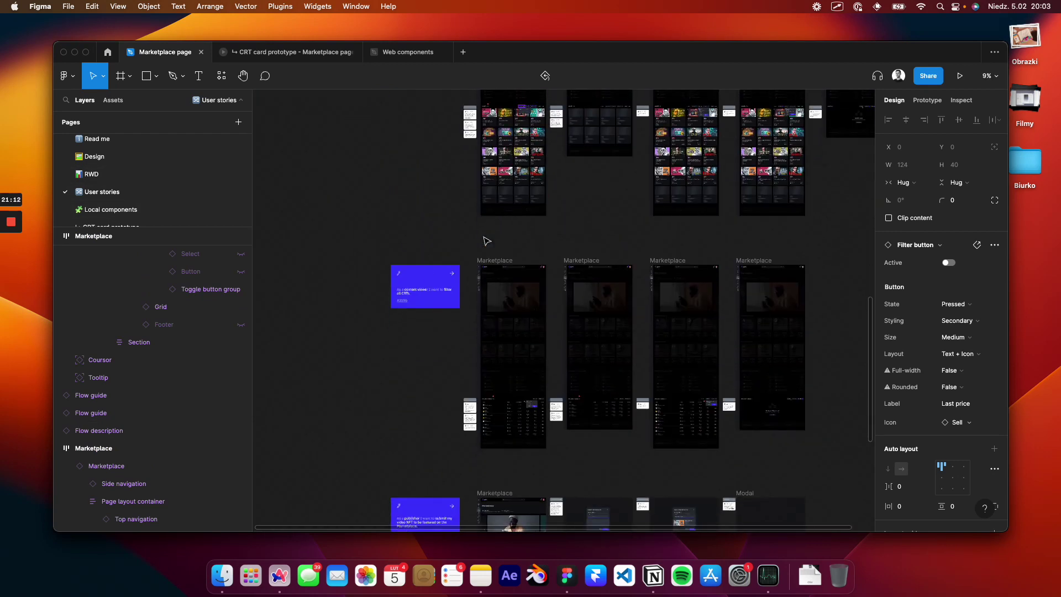
scroll(393, 308, "up", 10)
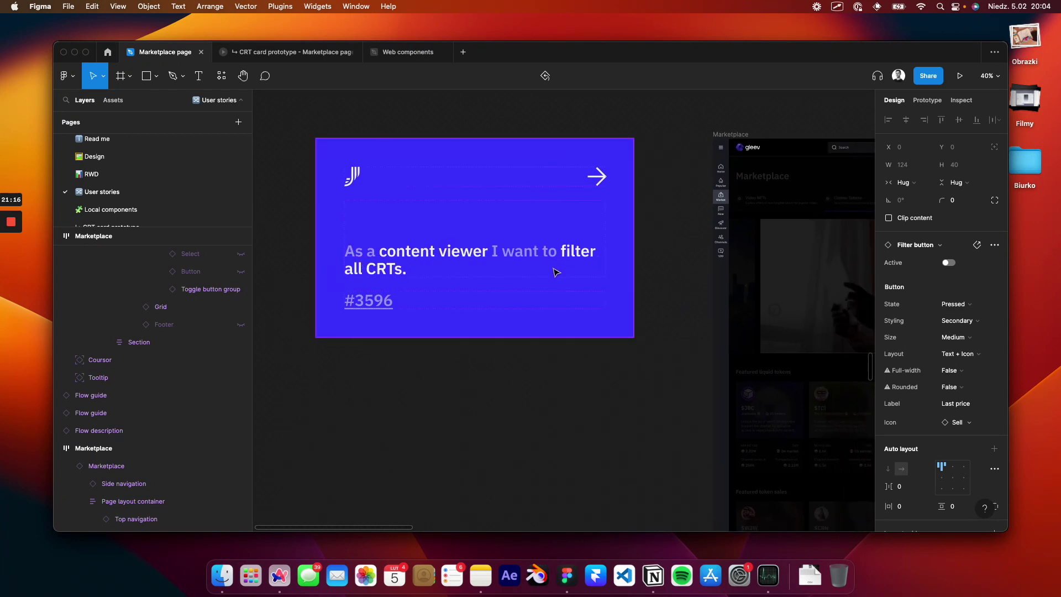
scroll(495, 251, "down", 15)
scroll(495, 252, "right", 7)
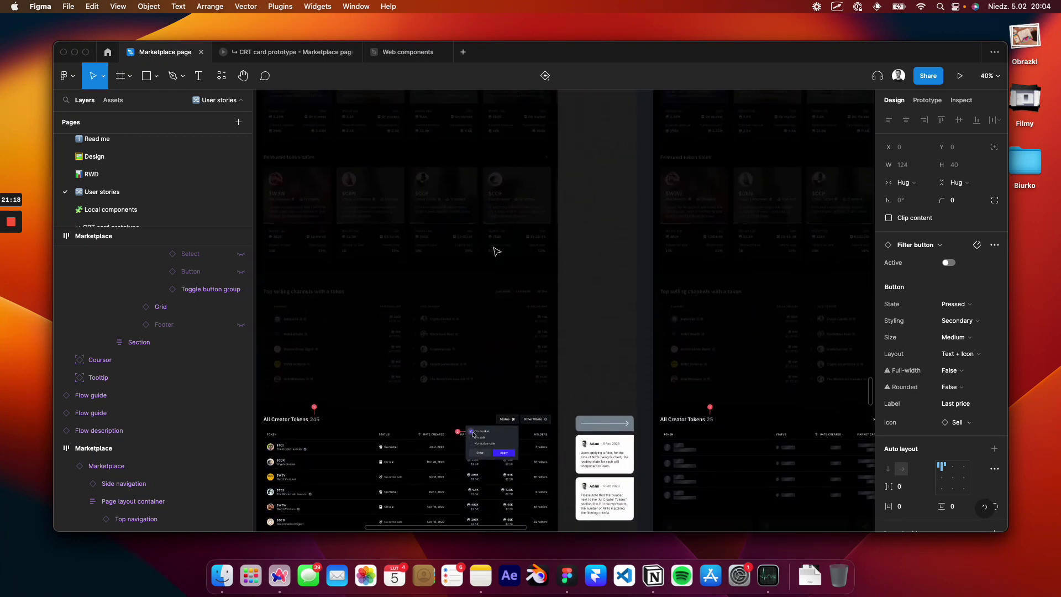
scroll(652, 295, "up", 5)
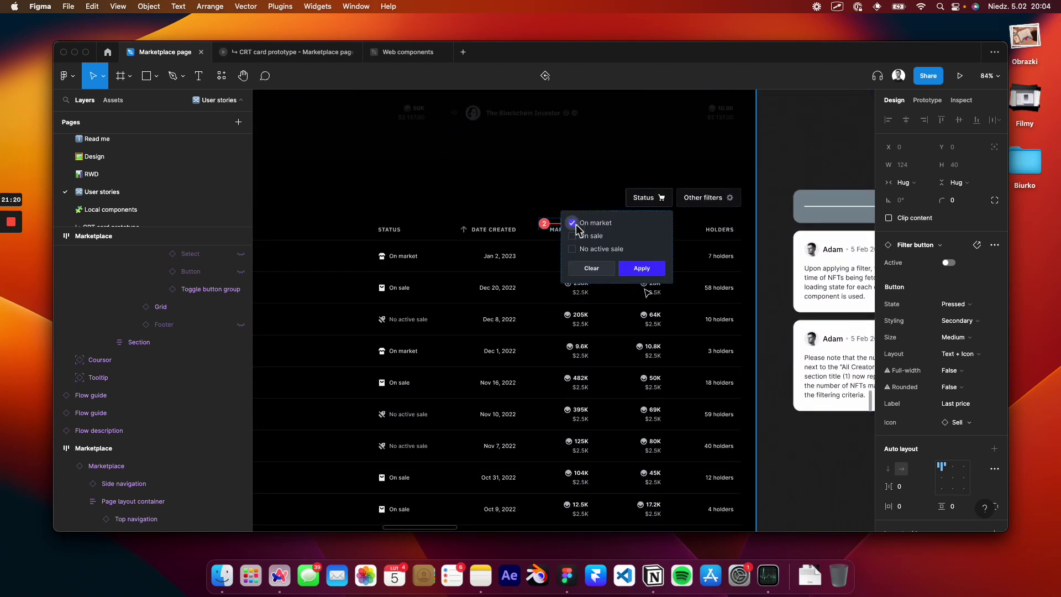
- Annotate the filter dropdown and the Other filters control in the mockups
mouse_move(564, 205)
left_mouse_down()
mouse_move(548, 202)
mouse_move(554, 273)
left_mouse_up()
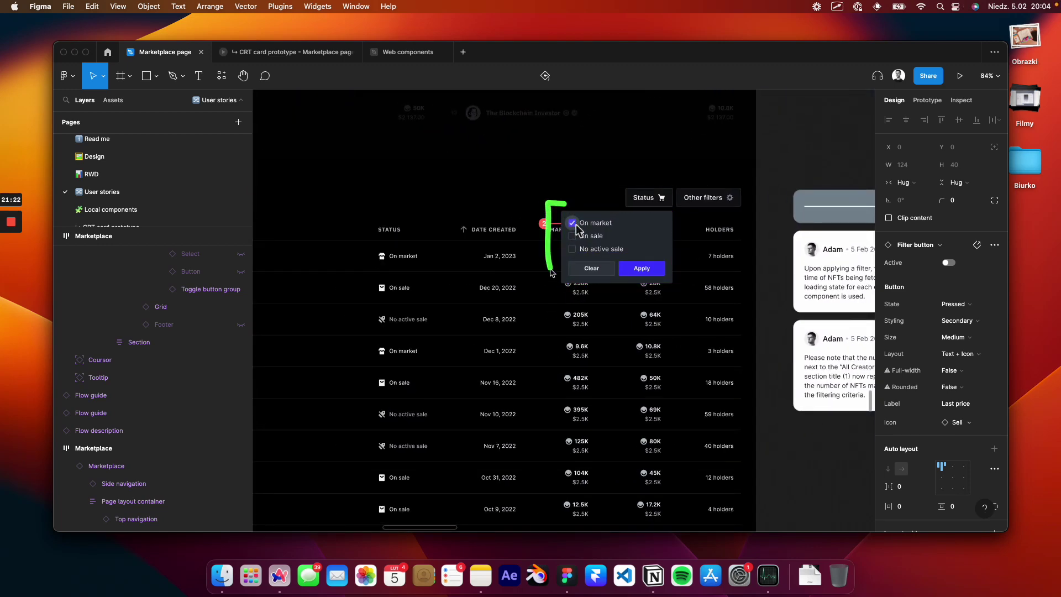
scroll(553, 273, "right", 10)
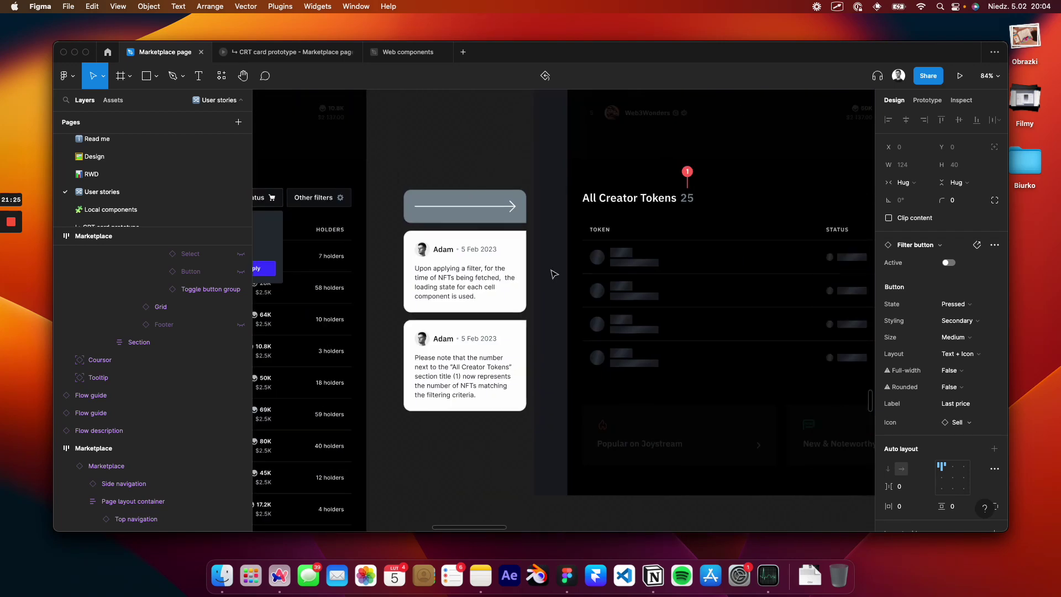
scroll(554, 273, "right", 15)
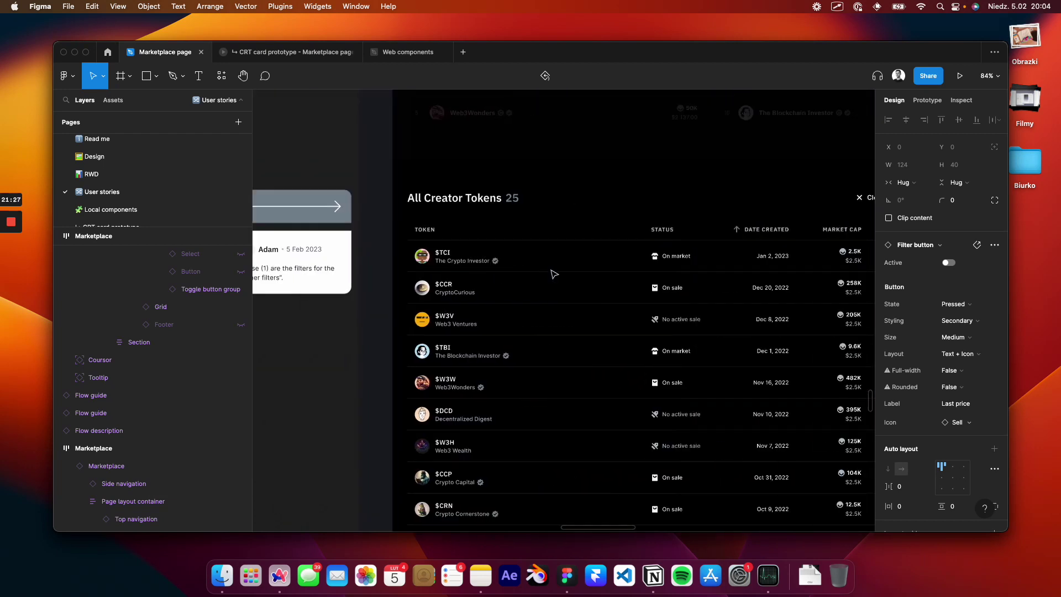
left_click_drag(670, 187, 646, 199)
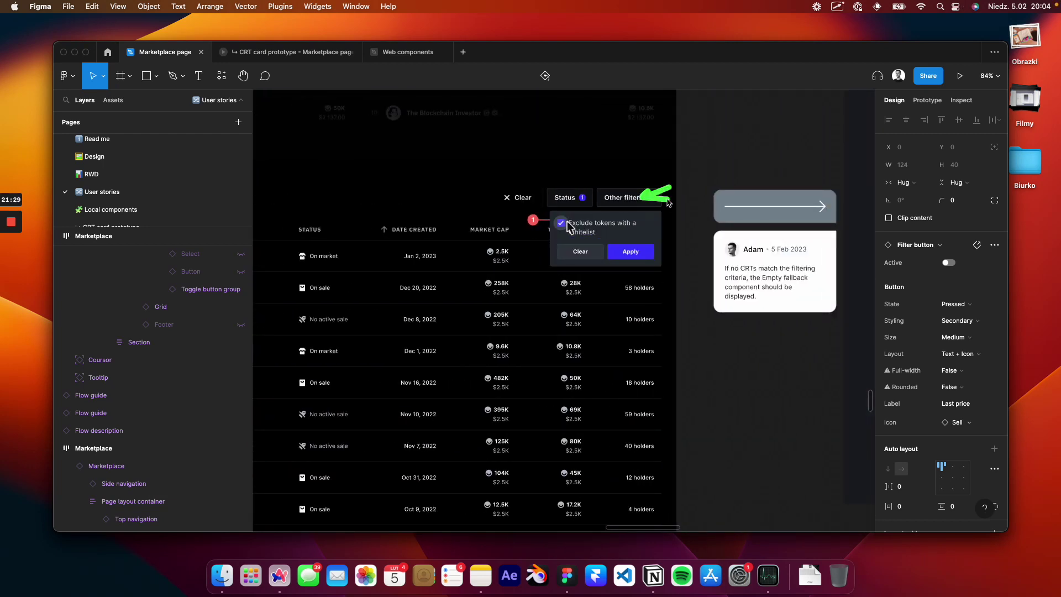
scroll(668, 205, "right", 15)
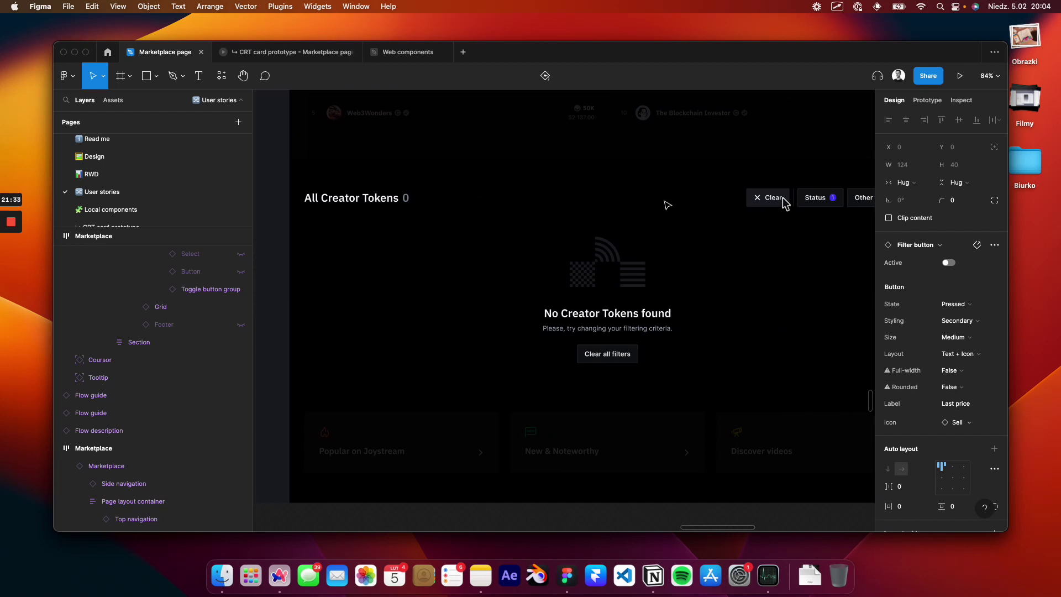
- Drill into the empty-state Marketplace frame and select the Empty fallback component
left_click(641, 267)
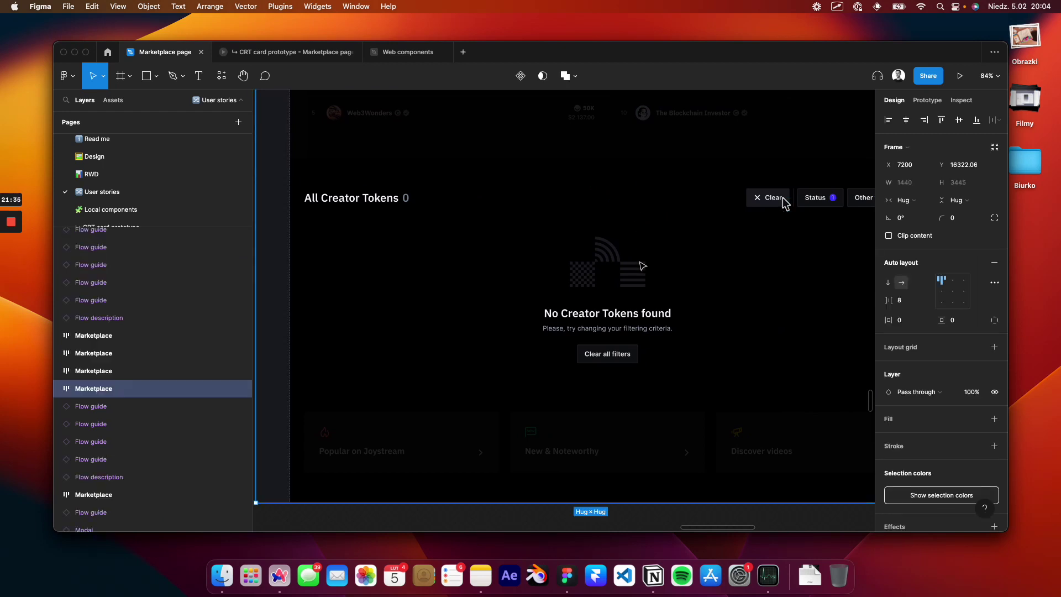
double_click(641, 267)
double_click(641, 267)
double_click(641, 267)
scroll(642, 266, "right", 2)
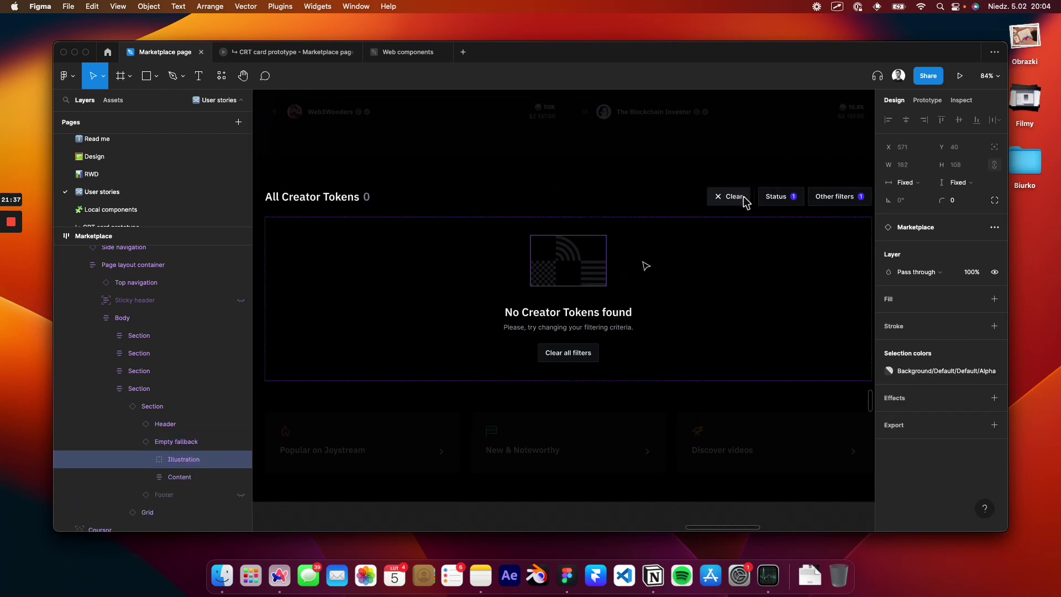
left_click(694, 256)
- Scroll past the 'No Creator Tokens found' frame and return to the Design page
scroll(694, 256, "down", 5)
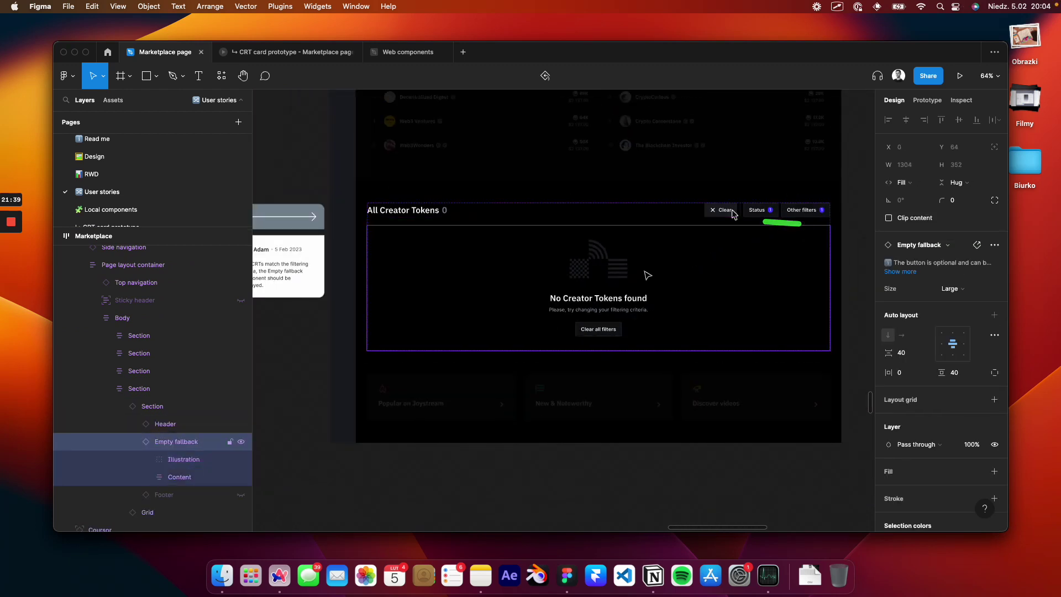
scroll(644, 277, "down", 10)
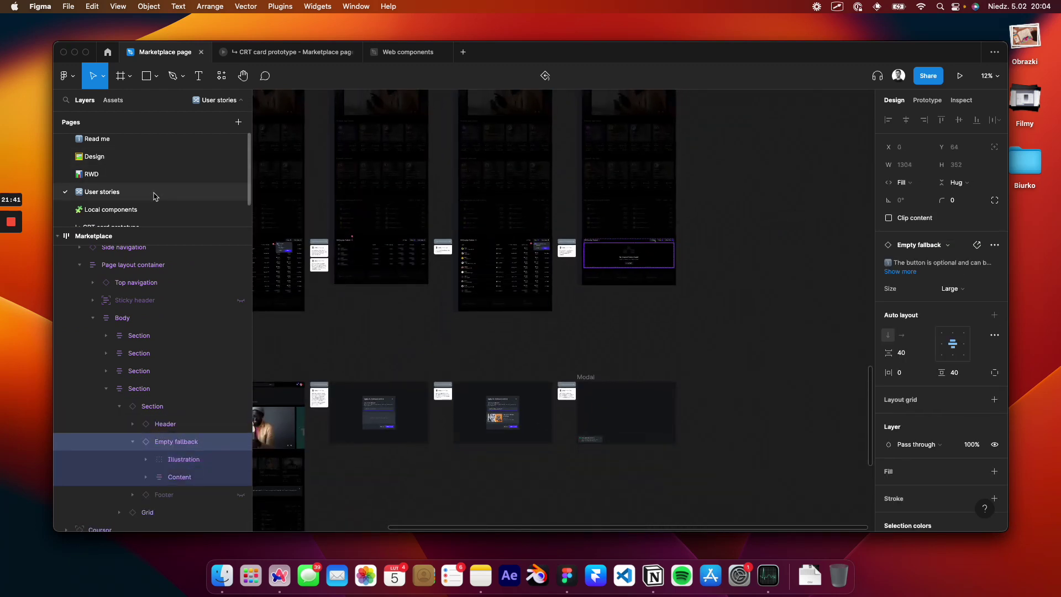
scroll(583, 237, "left", 3)
scroll(583, 237, "down", 2)
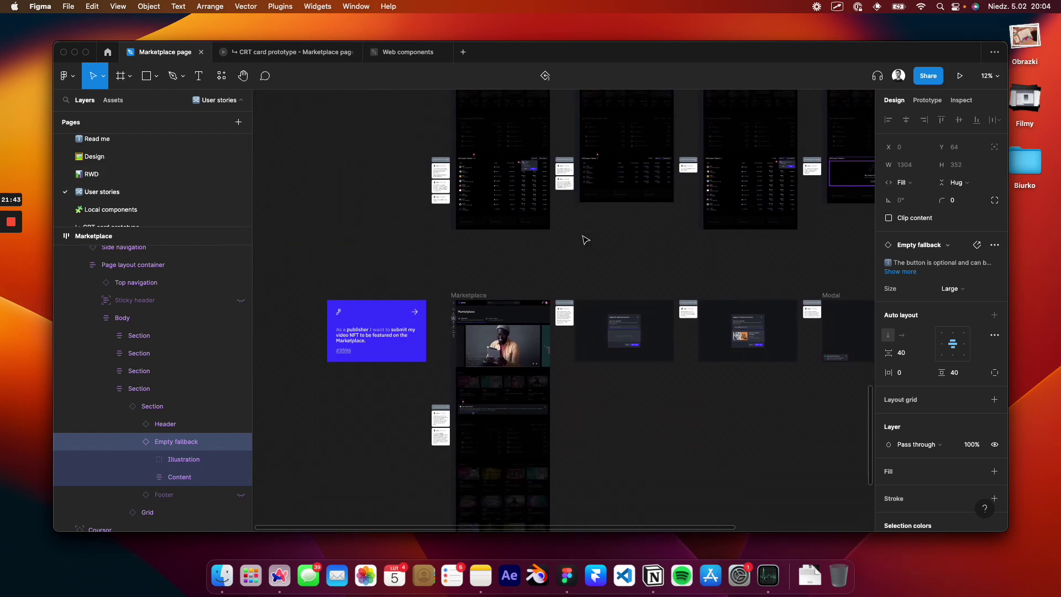
scroll(585, 239, "down", 2)
scroll(585, 240, "down", 2)
scroll(586, 240, "right", 2)
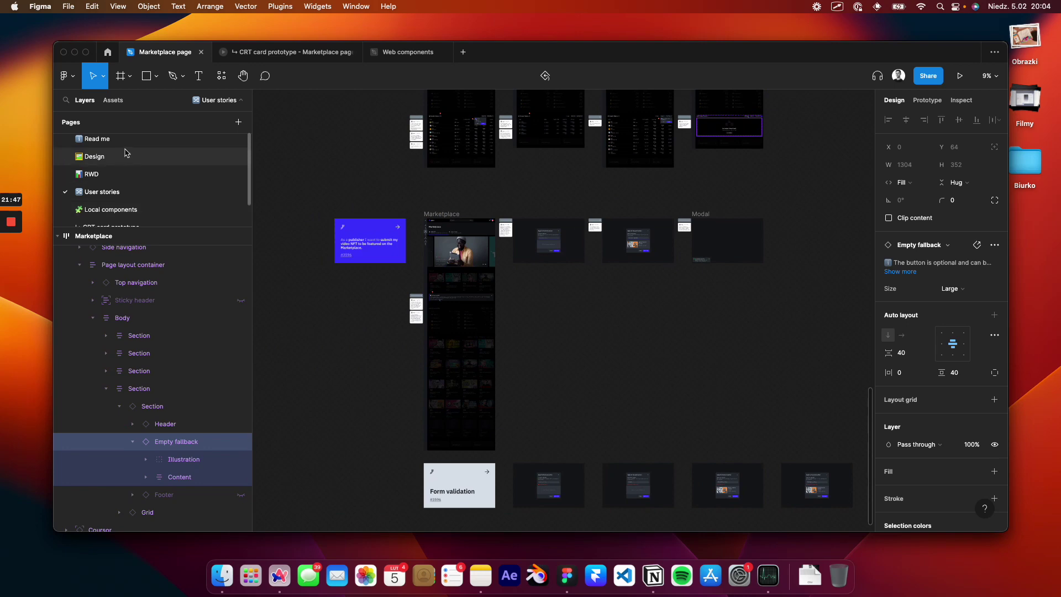
left_click(94, 157)
- Select the 'How to get featured?' banner, zoom to 100% and hide the interface for presenting
scroll(469, 234, "down", 5)
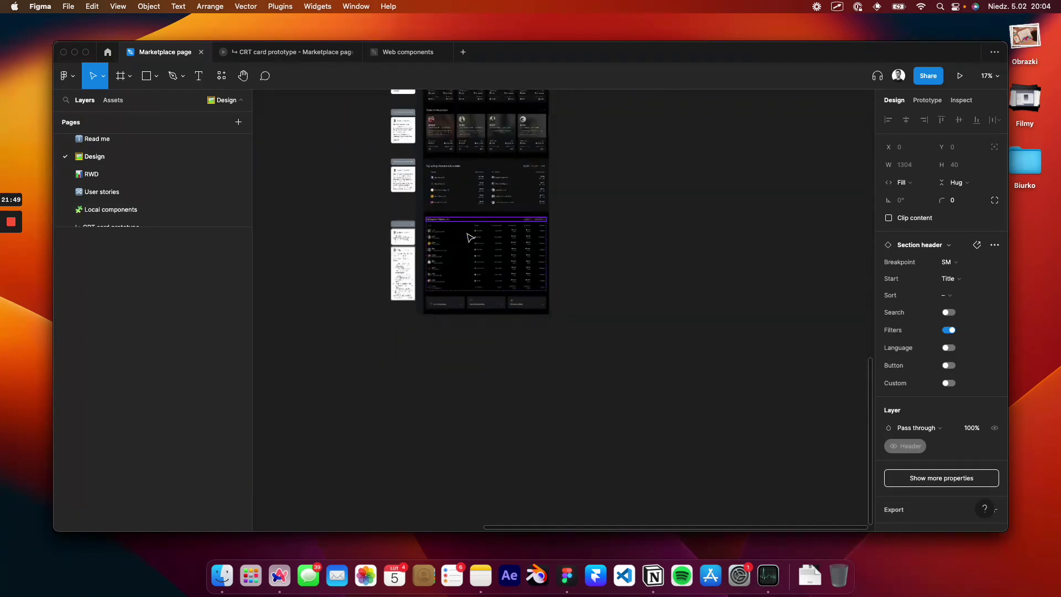
scroll(471, 236, "up", 3)
scroll(469, 238, "up", 5)
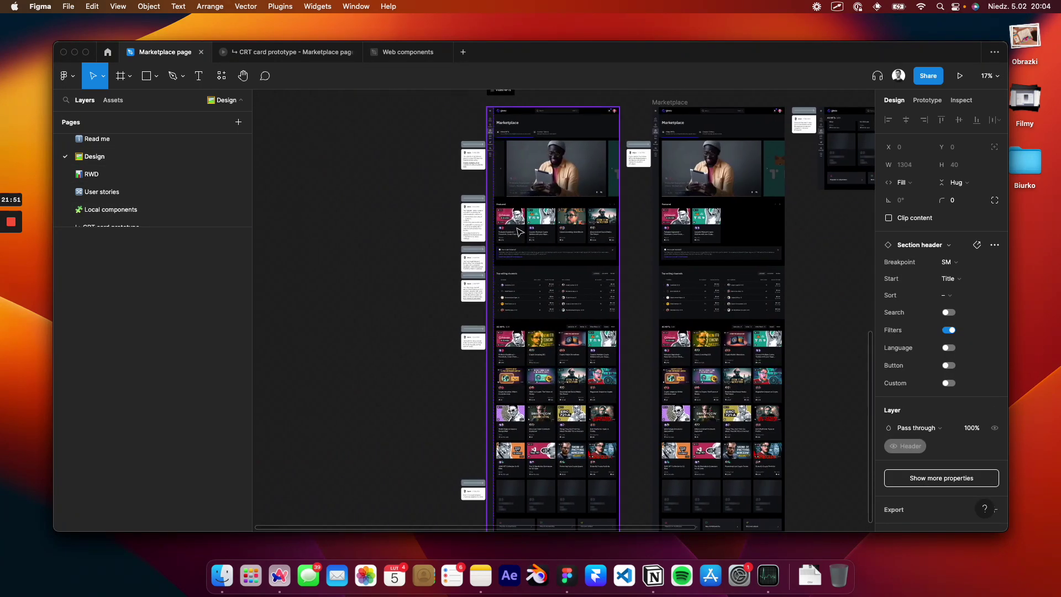
scroll(520, 232, "up", 3)
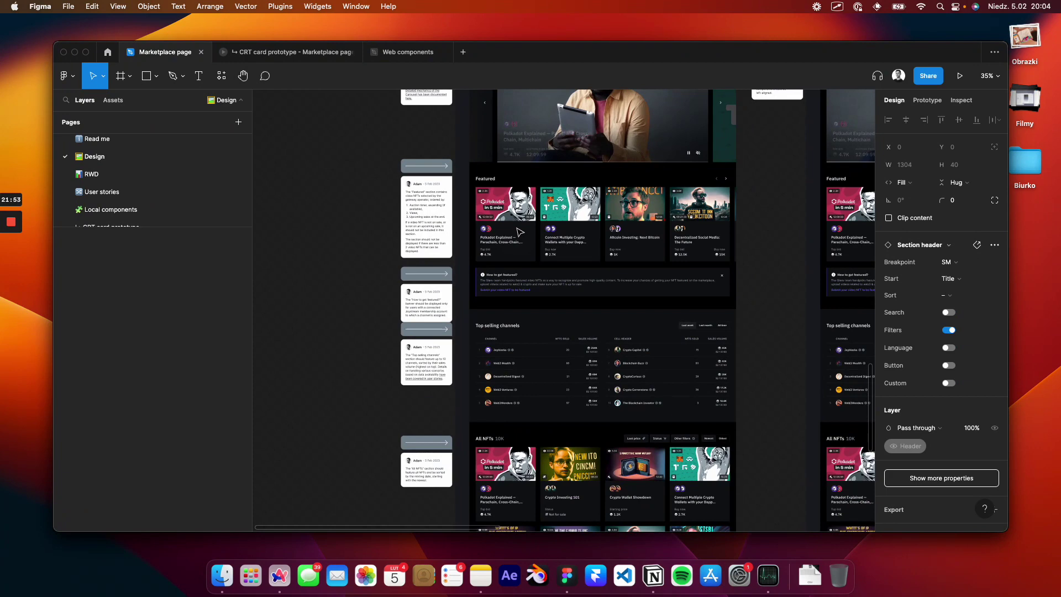
scroll(520, 232, "up", 8)
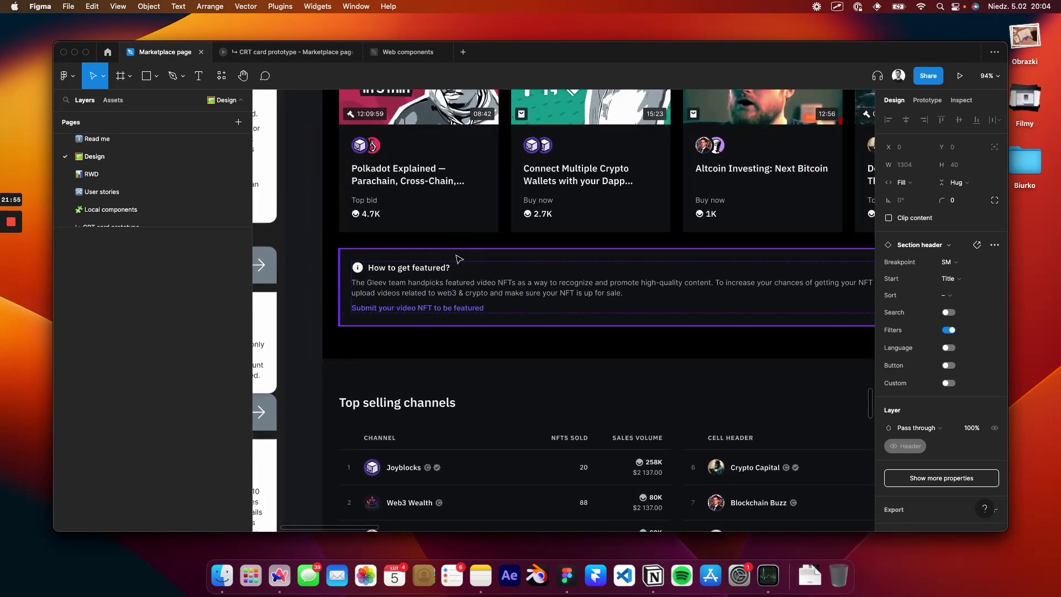
left_click(459, 258)
key("shift+0")
key("super+backslash")
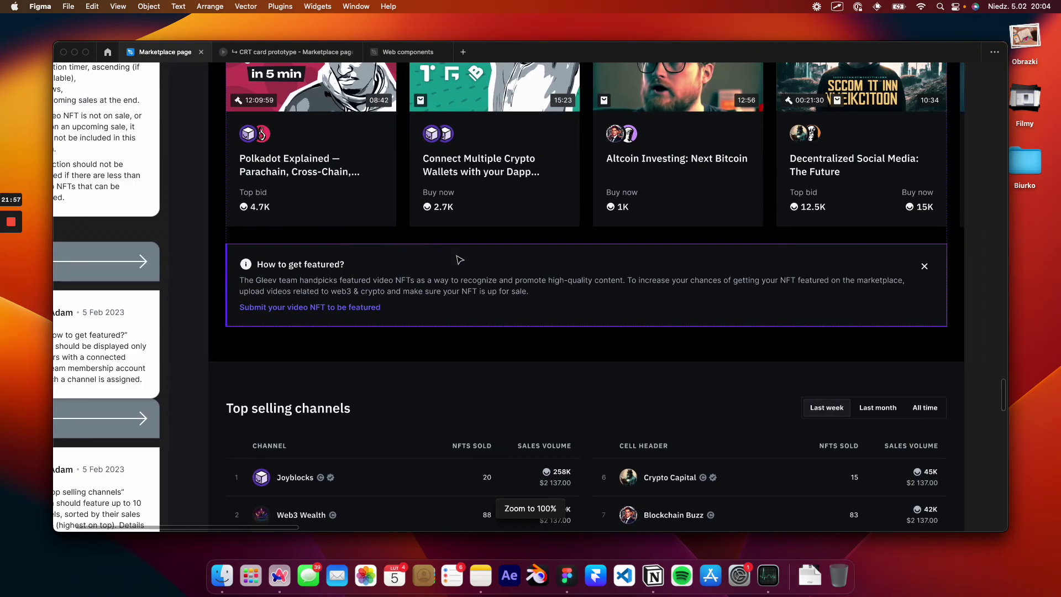
- Draw an arrow linking the banner to its comment, then restore the interface
scroll(459, 259, "right", 1)
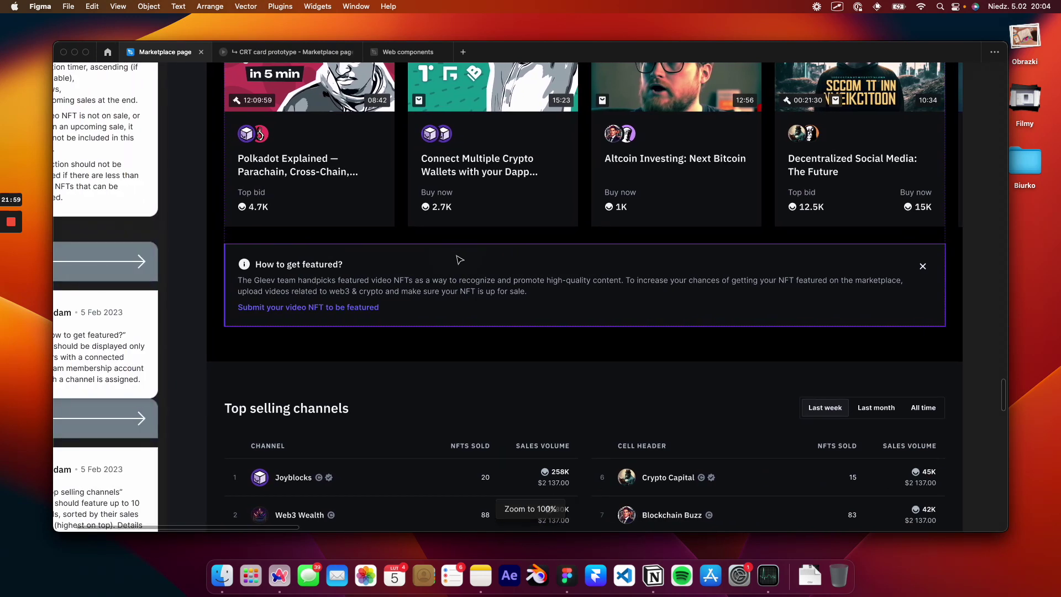
scroll(458, 258, "left", 5)
left_click_drag(336, 247, 264, 292)
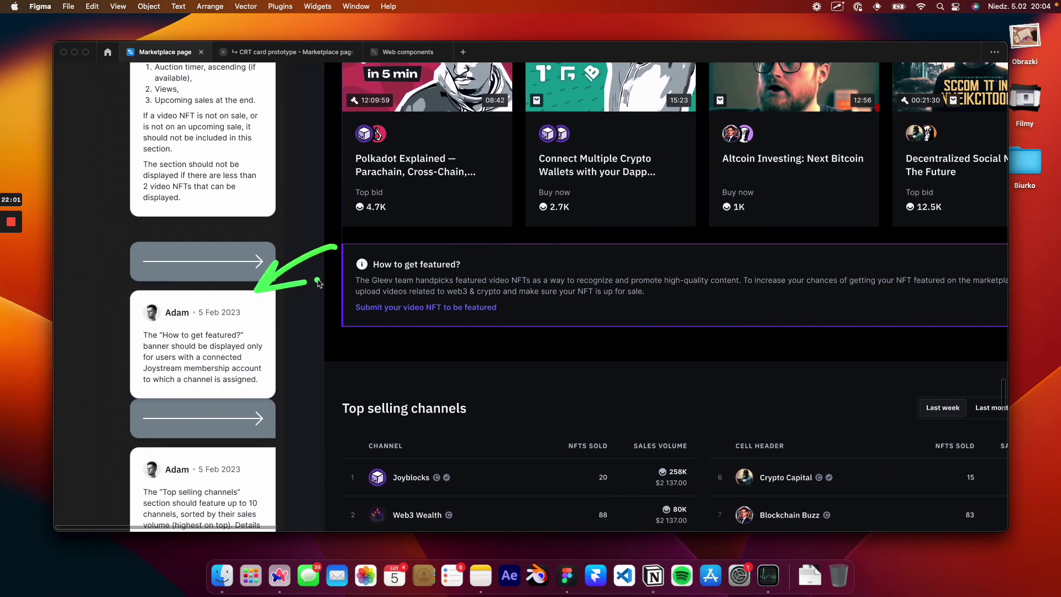
key("super+backslash")
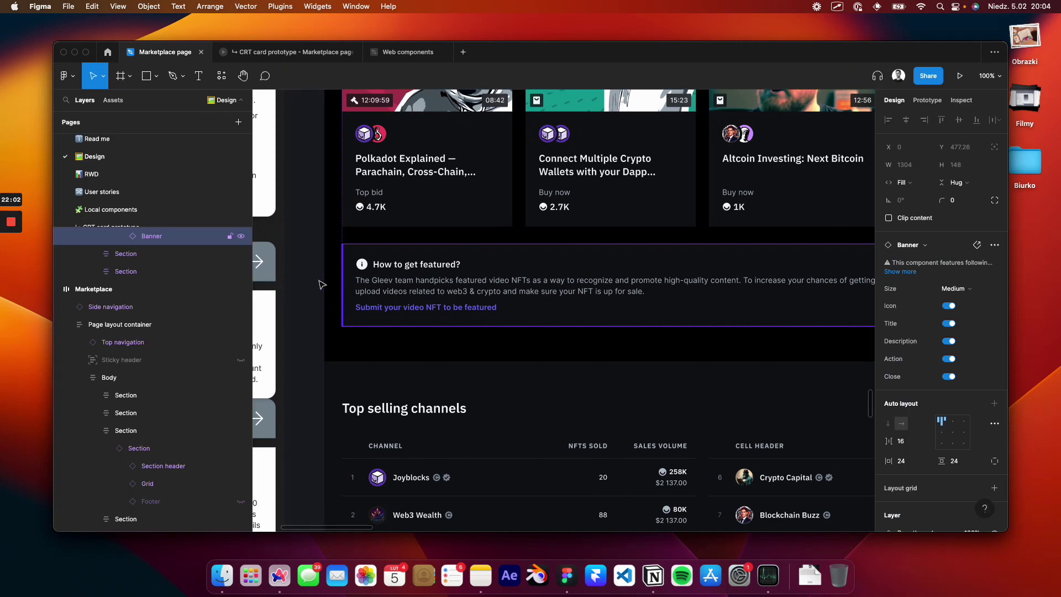
- Select the Flow guide comment beside the banner, zoom to 100% and hide the interface again
scroll(320, 284, "down", 5)
scroll(317, 290, "left", 3)
left_click(316, 295)
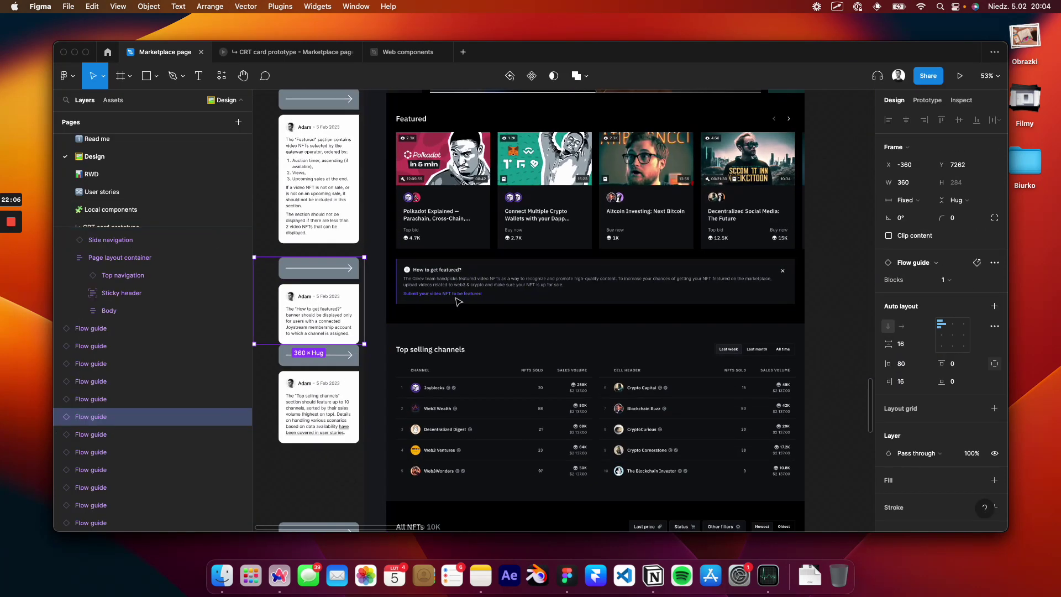
scroll(458, 301, "up", 5)
key("shift+0")
key("super+backslash")
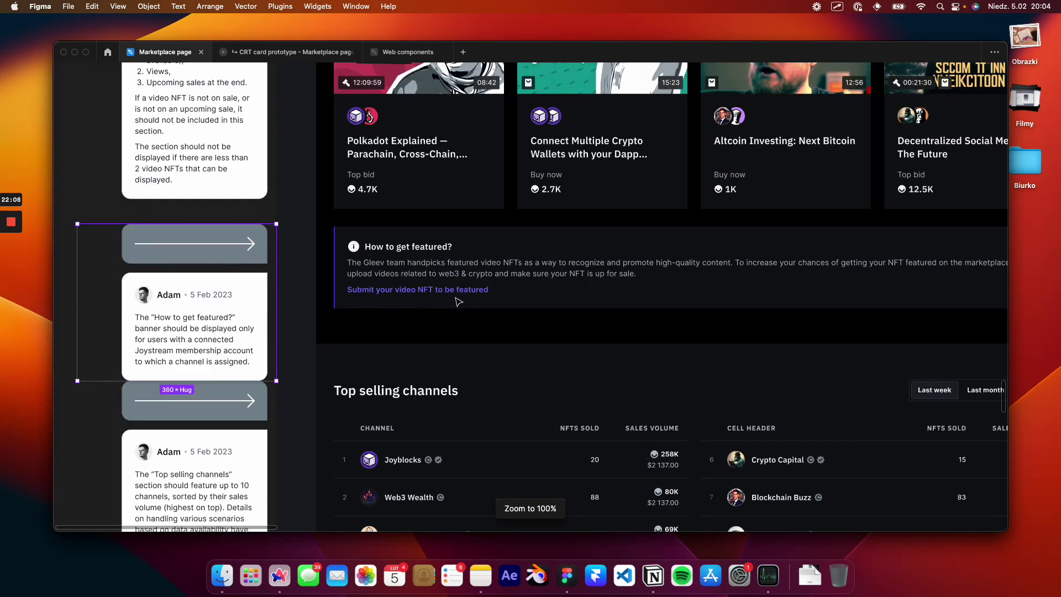
- Underline the 'Submit your video NFT to be featured' link on the banner
scroll(458, 301, "right", 8)
scroll(458, 301, "left", 2)
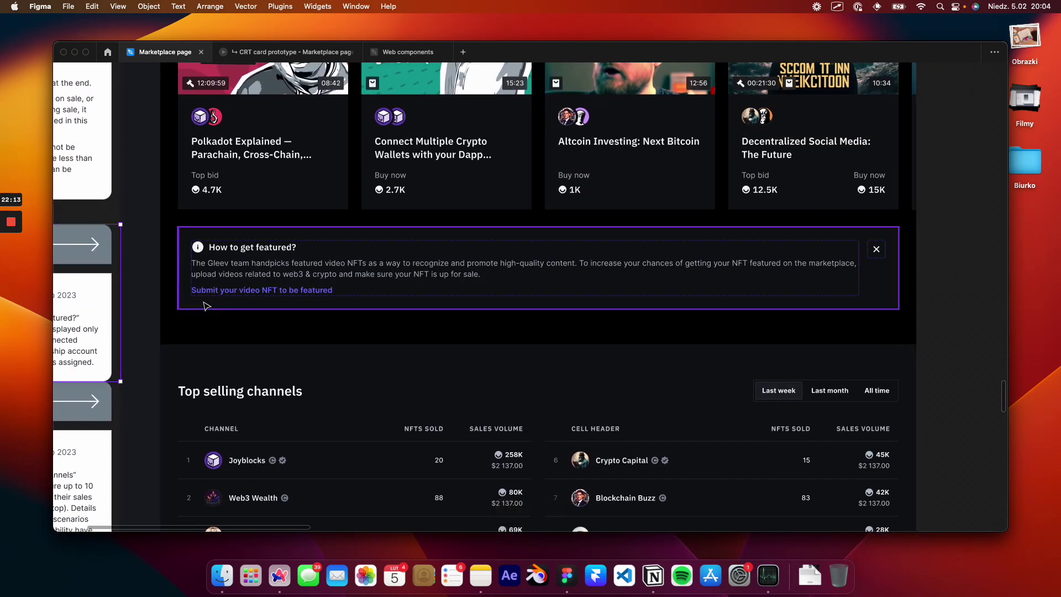
left_click_drag(198, 302, 300, 303)
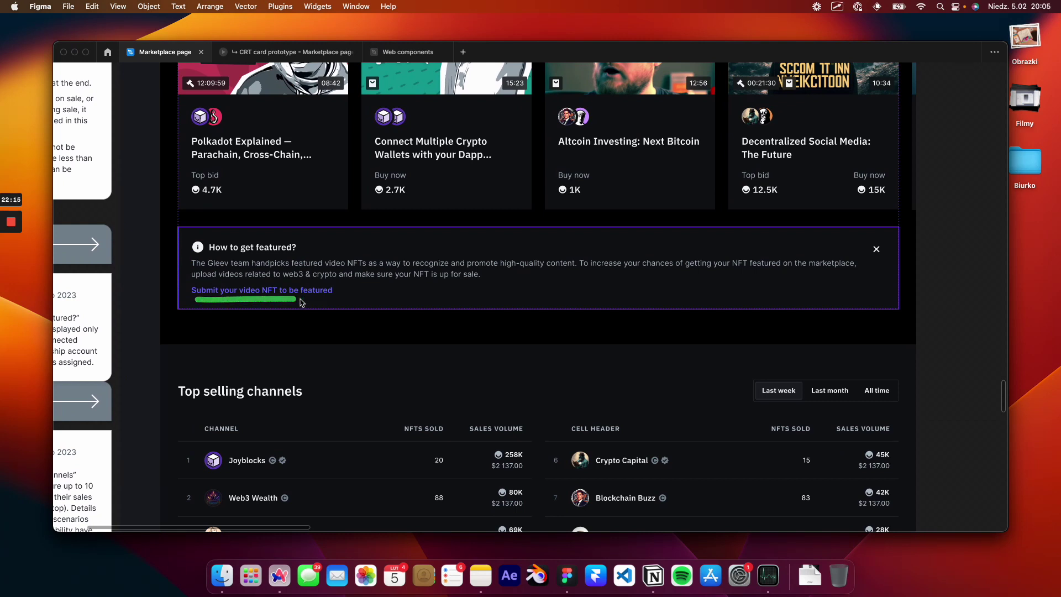
scroll(300, 303, "up", 3)
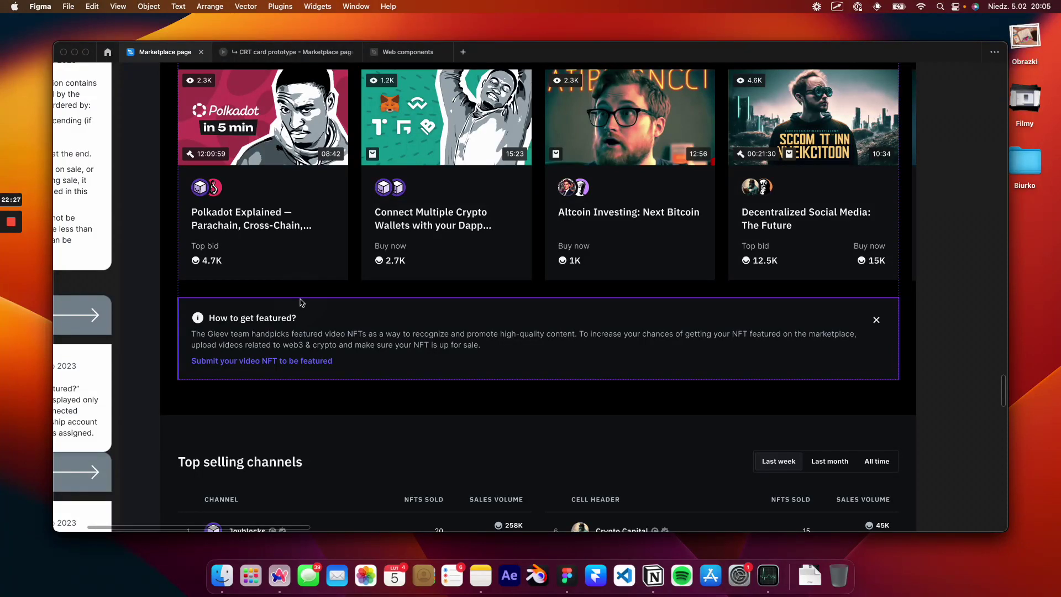
scroll(301, 302, "up", 2)
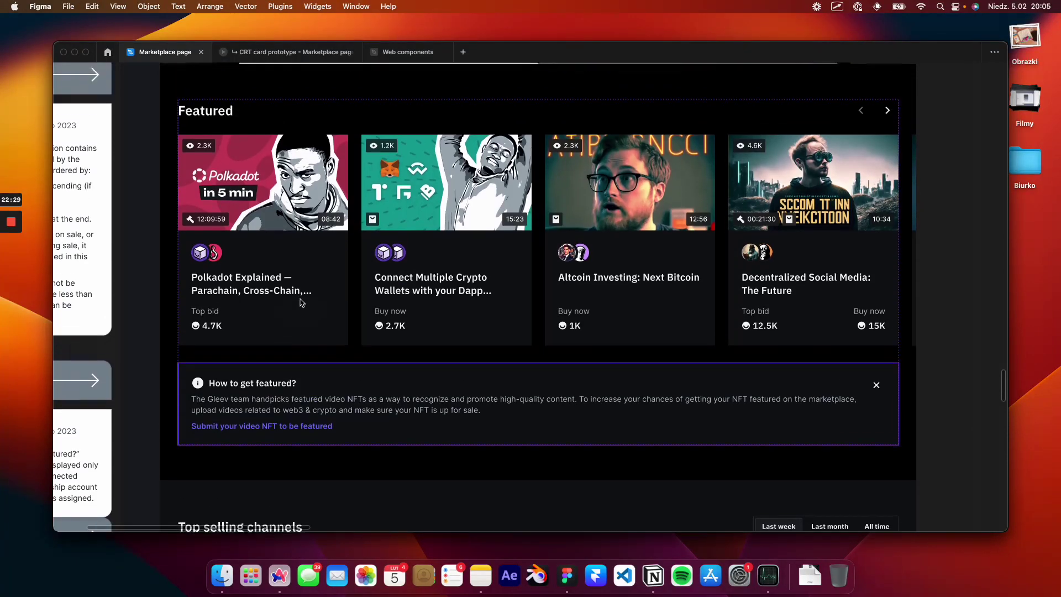
scroll(302, 302, "up", 2)
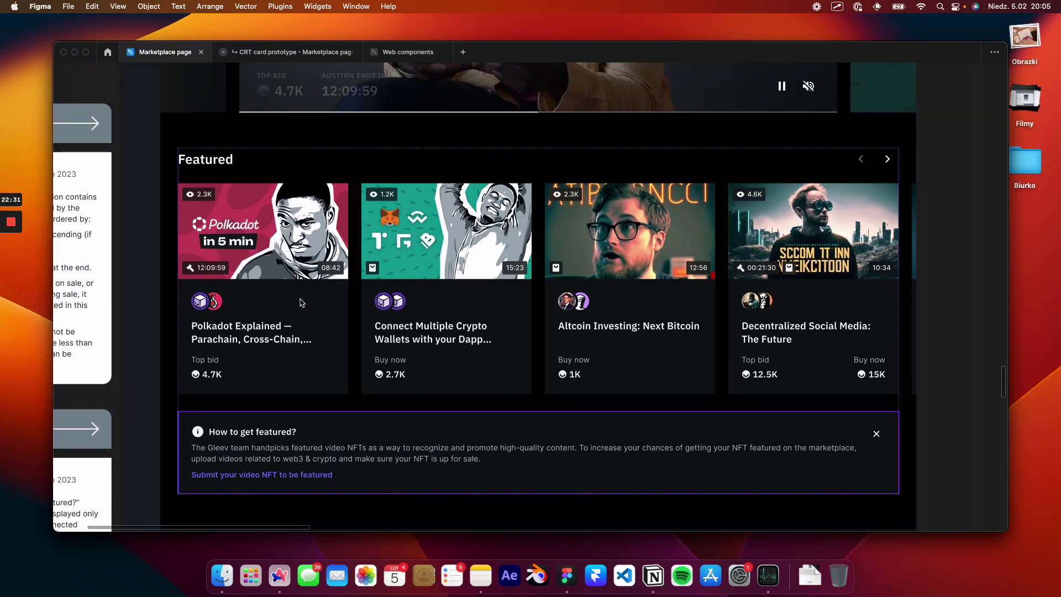
scroll(301, 303, "down", 2)
- Bring the interface back and draw a mark further down the banner area
key("ctrl+backslash")
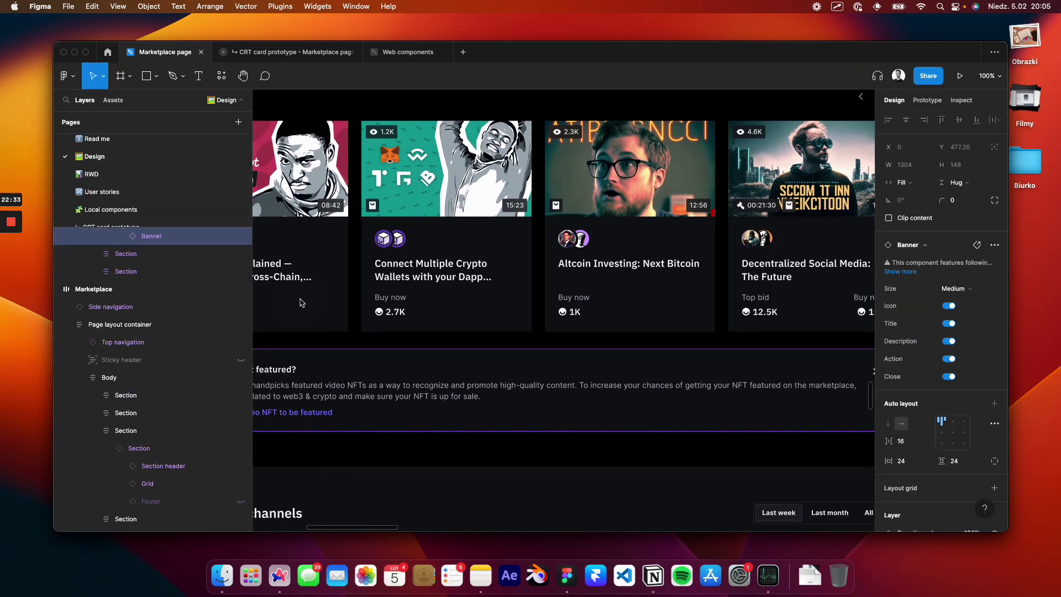
scroll(382, 297, "down", 1)
scroll(382, 297, "left", 3)
left_click_drag(308, 390, 369, 392)
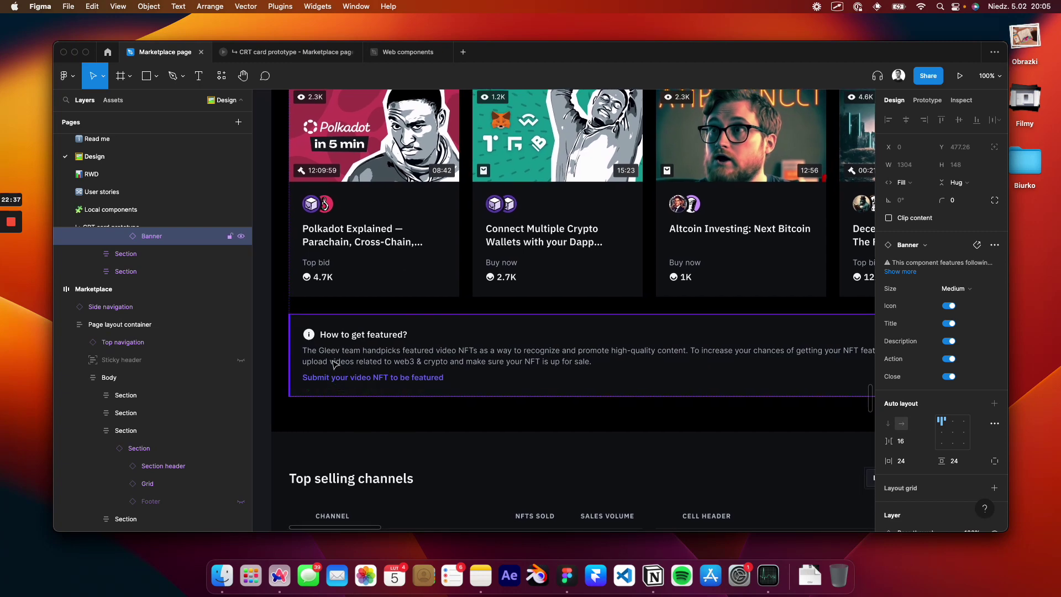
- Open the User stories page and centre the Apply dialog at 100% zoom
left_click(189, 199)
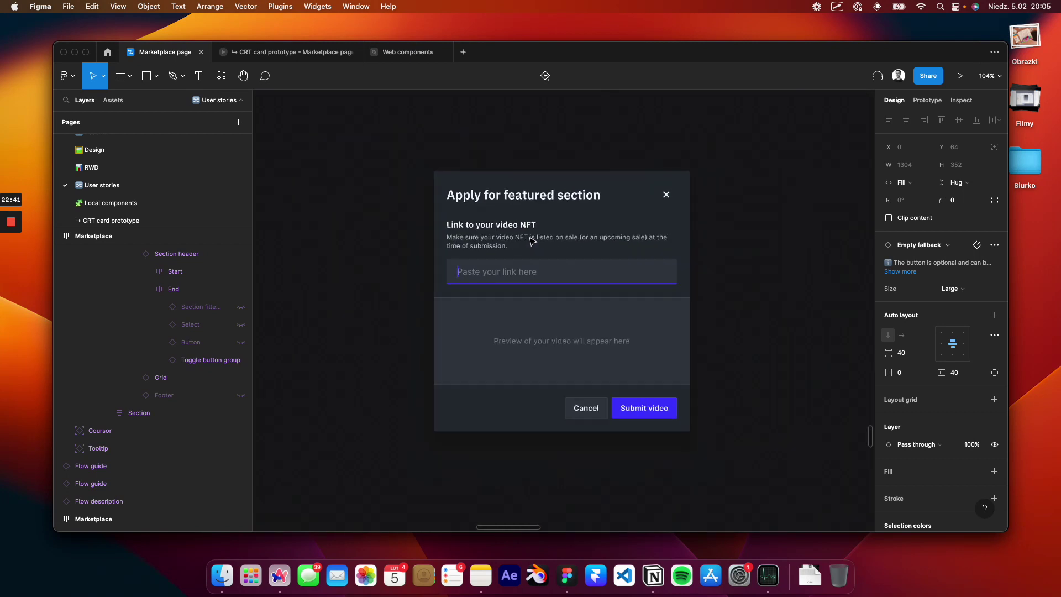
key("shift+0")
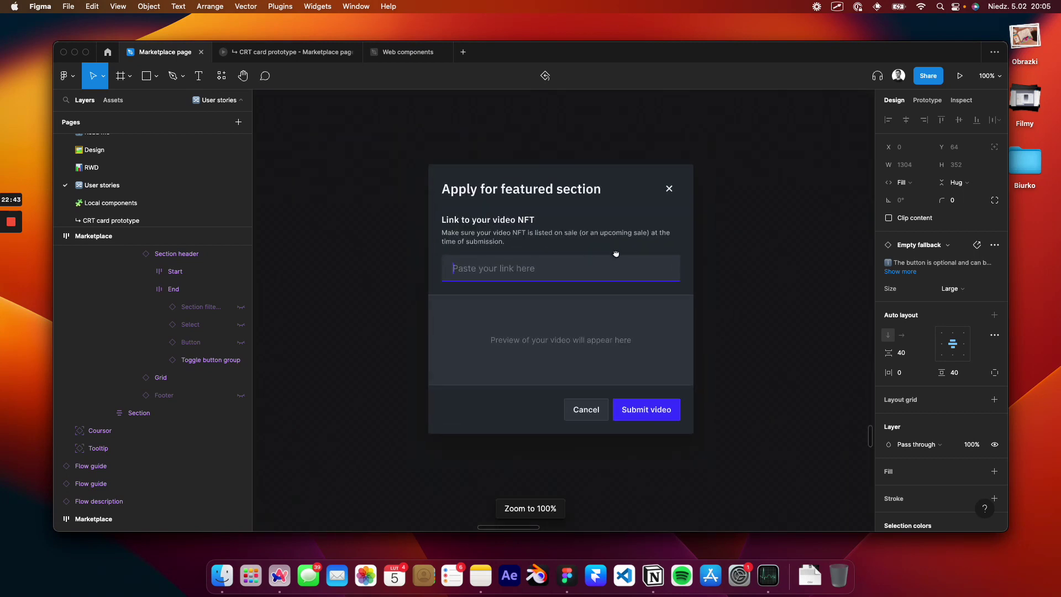
left_click_drag(615, 253, 580, 238)
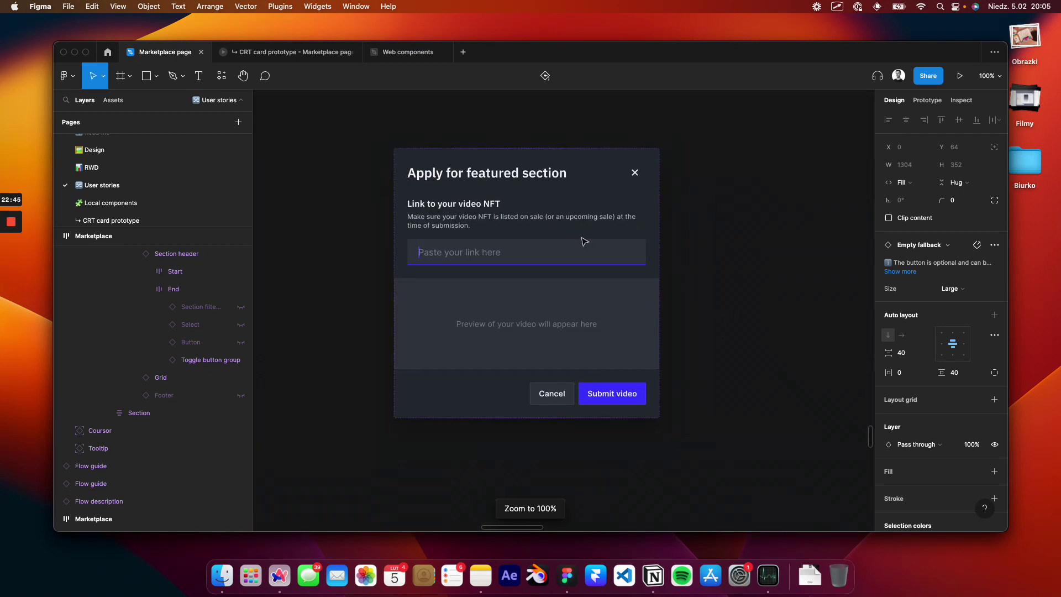
scroll(539, 227, "left", 2)
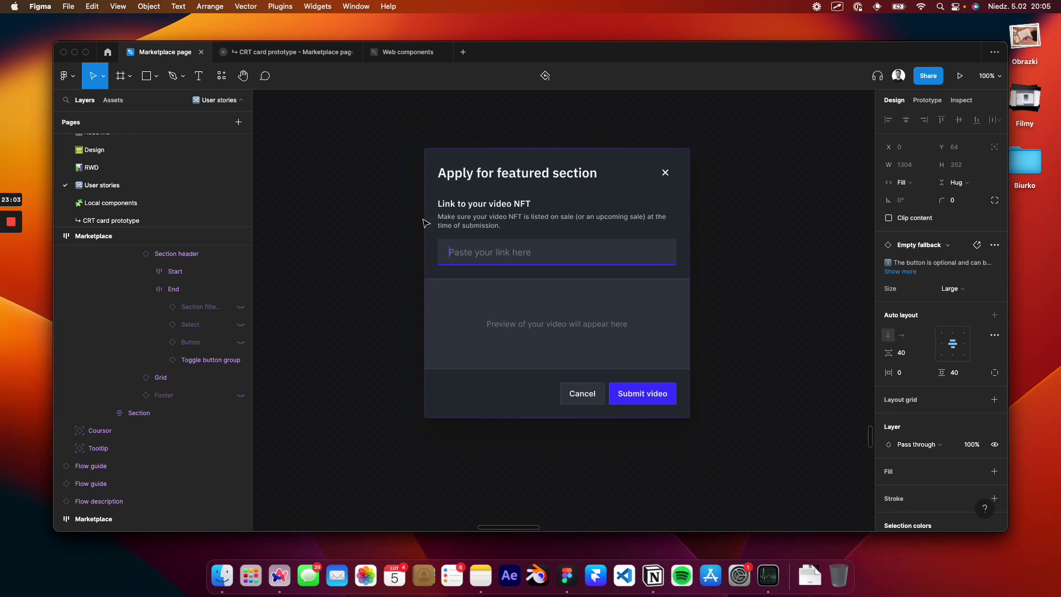
- Annotate the dialog's link input, video preview area, pasted link and video card edge
left_click_drag(439, 267, 486, 267)
mouse_move(415, 314)
left_mouse_down()
mouse_move(423, 270)
mouse_move(690, 273)
mouse_move(688, 362)
left_mouse_up()
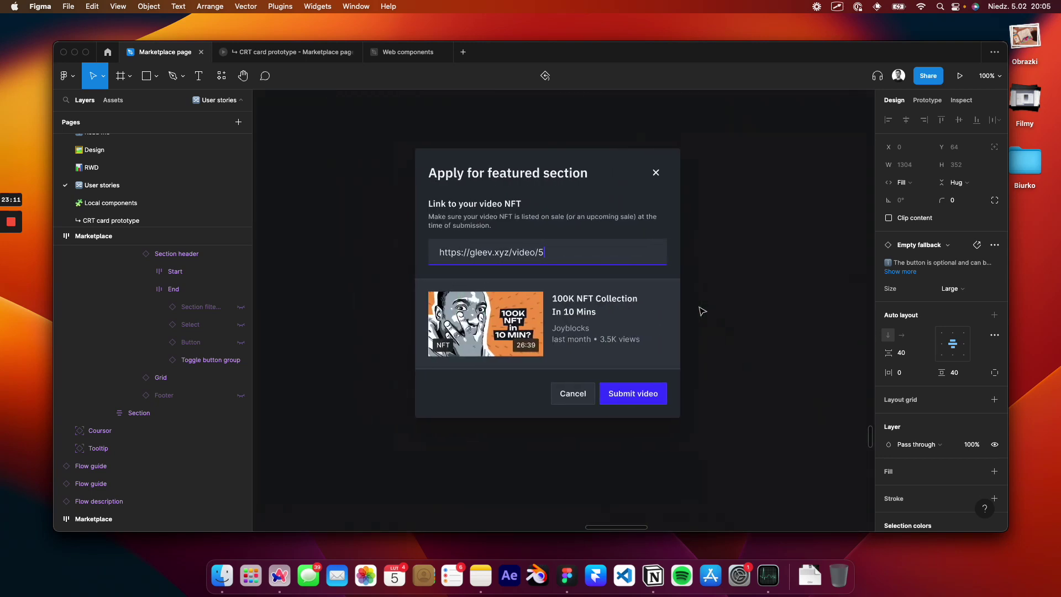
left_click_drag(459, 260, 572, 265)
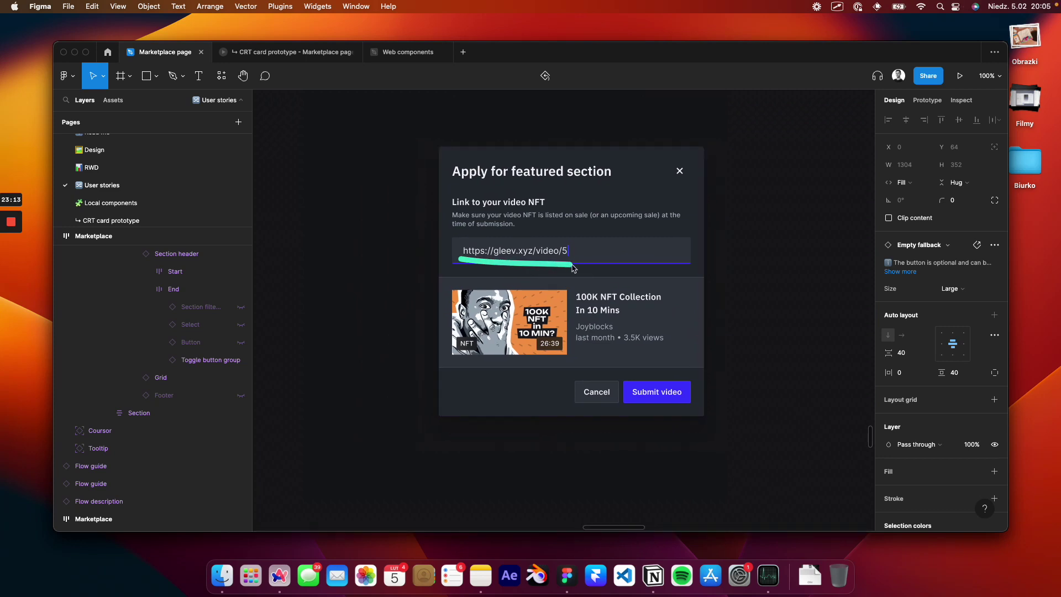
mouse_move(467, 282)
left_mouse_down()
mouse_move(443, 279)
mouse_move(450, 366)
left_mouse_up()
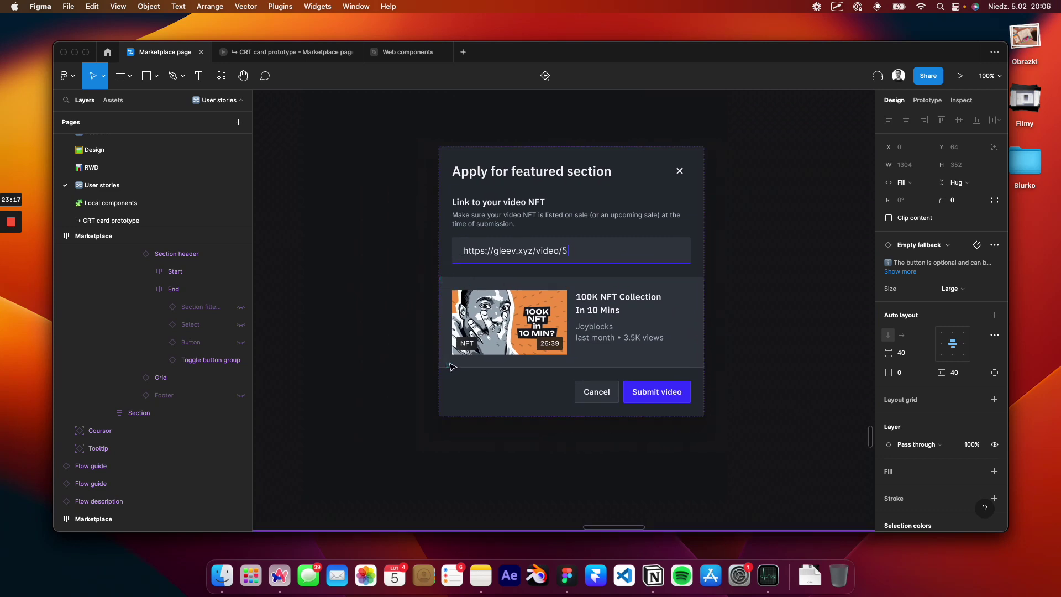
- Select the Viewer video tile, underline its layer, and mark the Submit video button
left_click(527, 324)
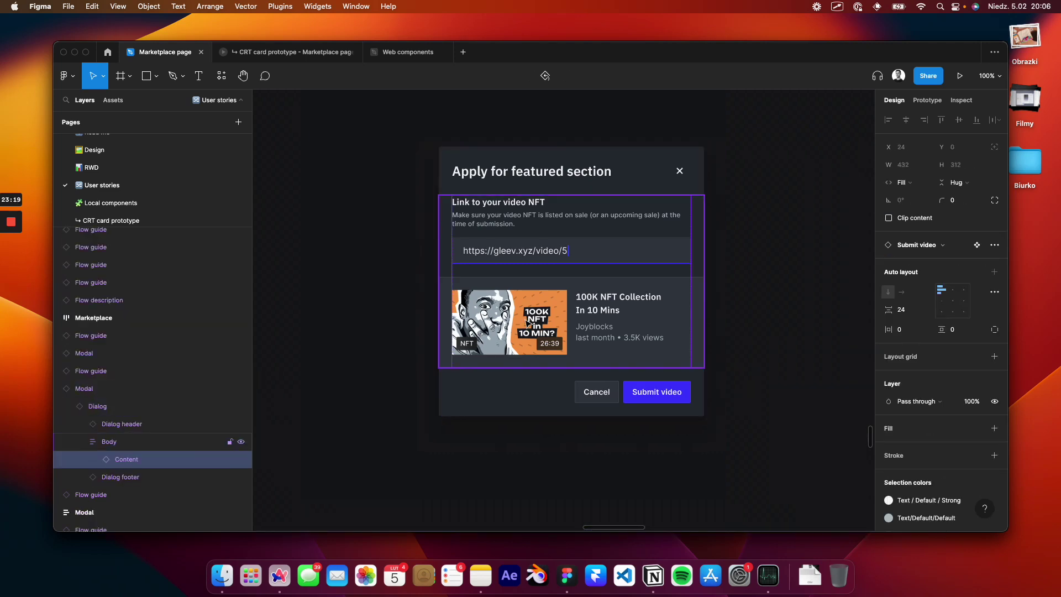
double_click(527, 323)
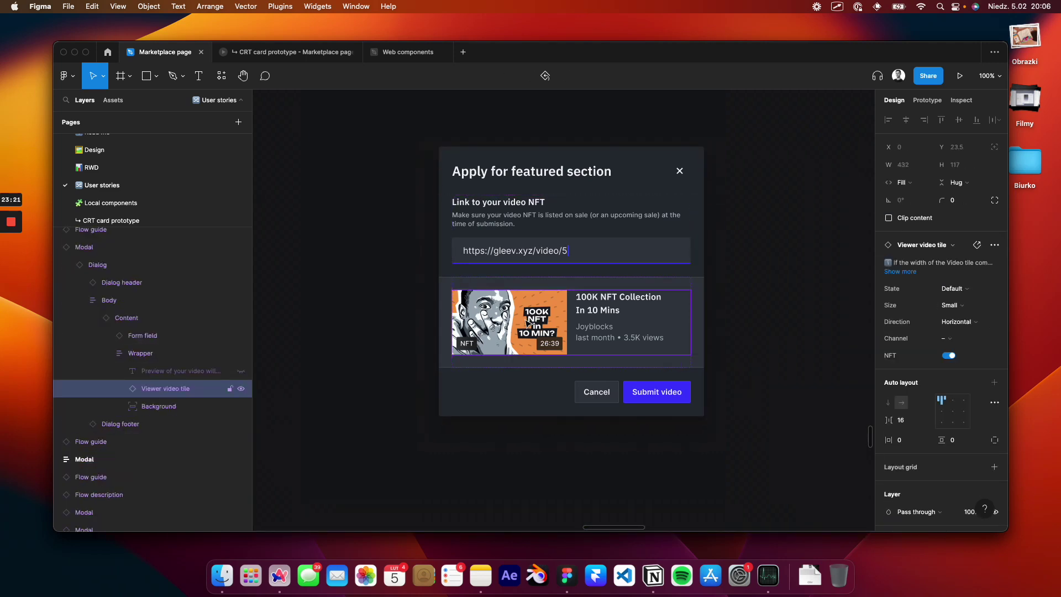
left_click_drag(151, 397, 191, 398)
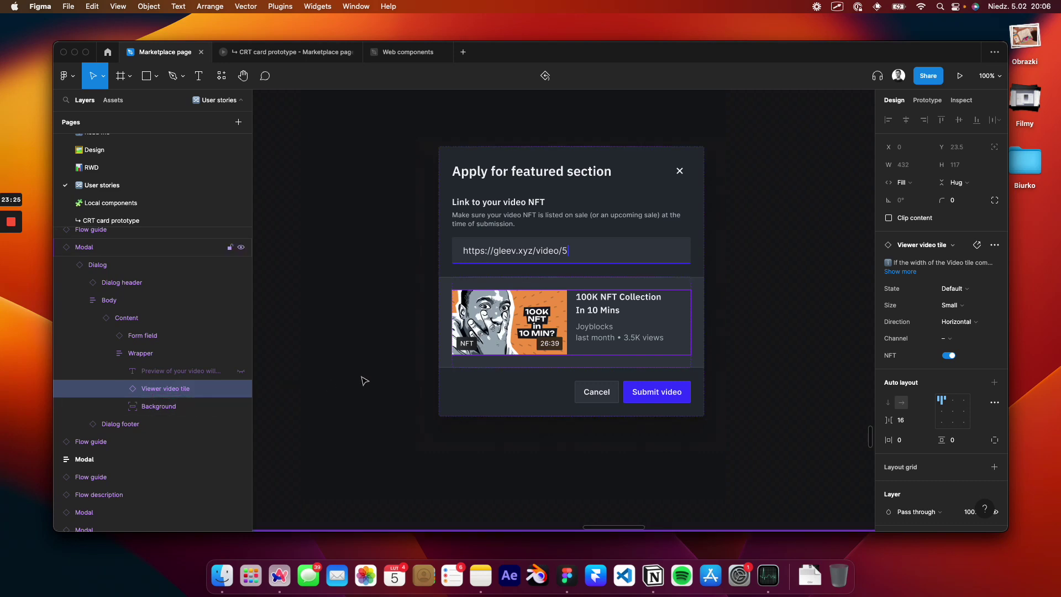
scroll(531, 326, "down", 10)
scroll(529, 326, "up", 10)
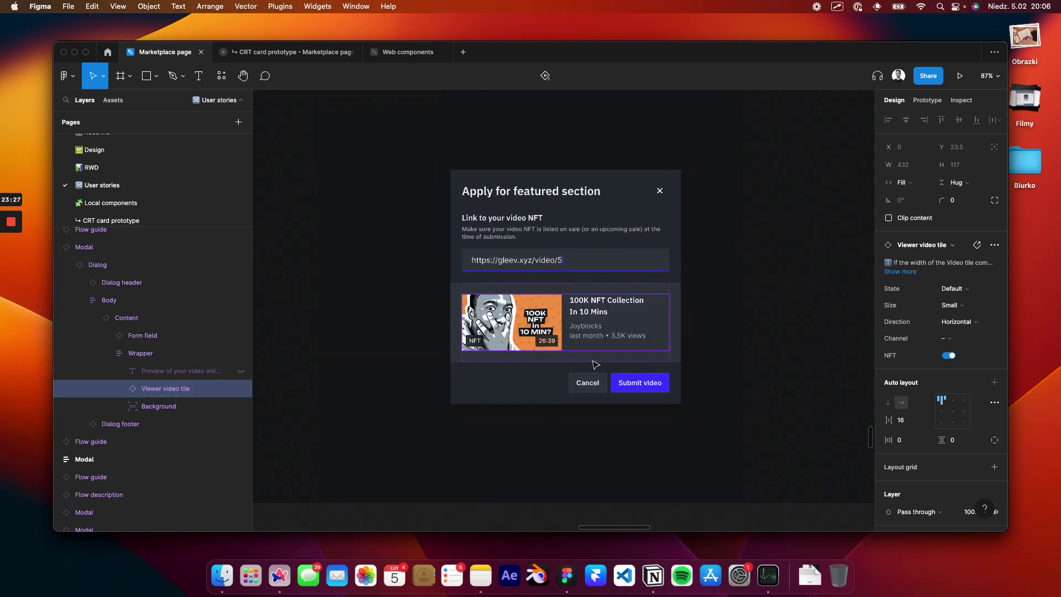
left_click_drag(628, 391, 660, 393)
- Pan right to the success snackbar and select it
scroll(664, 397, "right", 7)
scroll(665, 398, "right", 7)
scroll(665, 398, "down", 3)
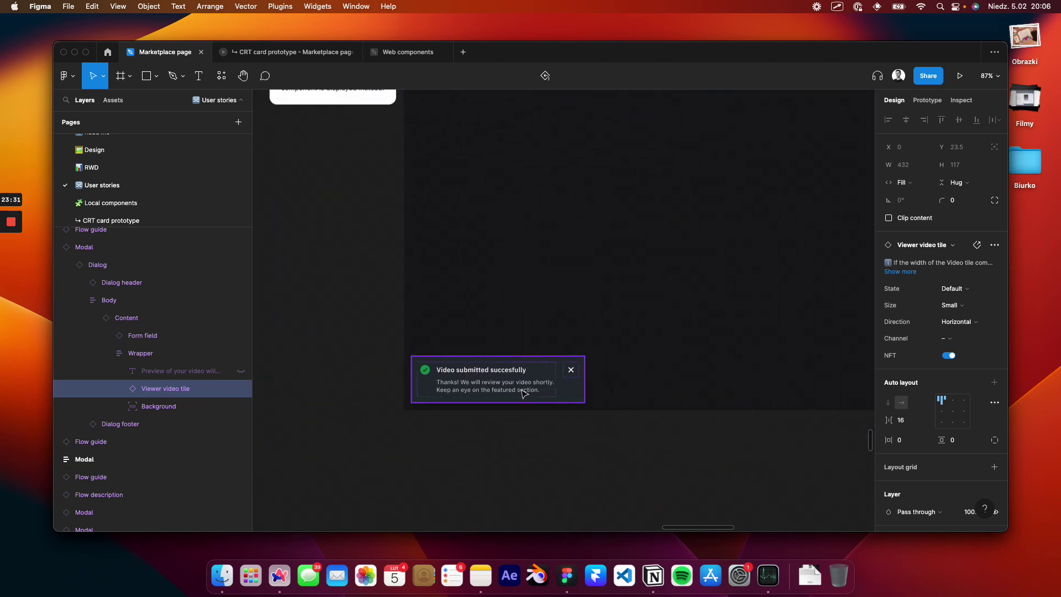
scroll(826, 390, "up", 2)
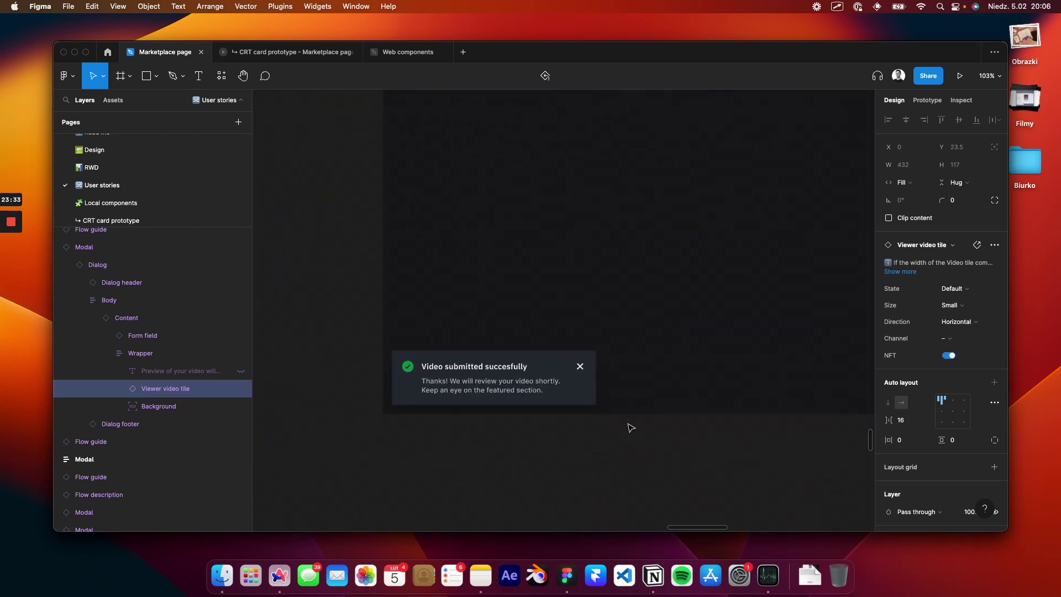
left_click(548, 384)
- Pan to the Form validation row and show the error-state dialog at 100%
scroll(538, 381, "down", 10)
scroll(538, 382, "down", 10)
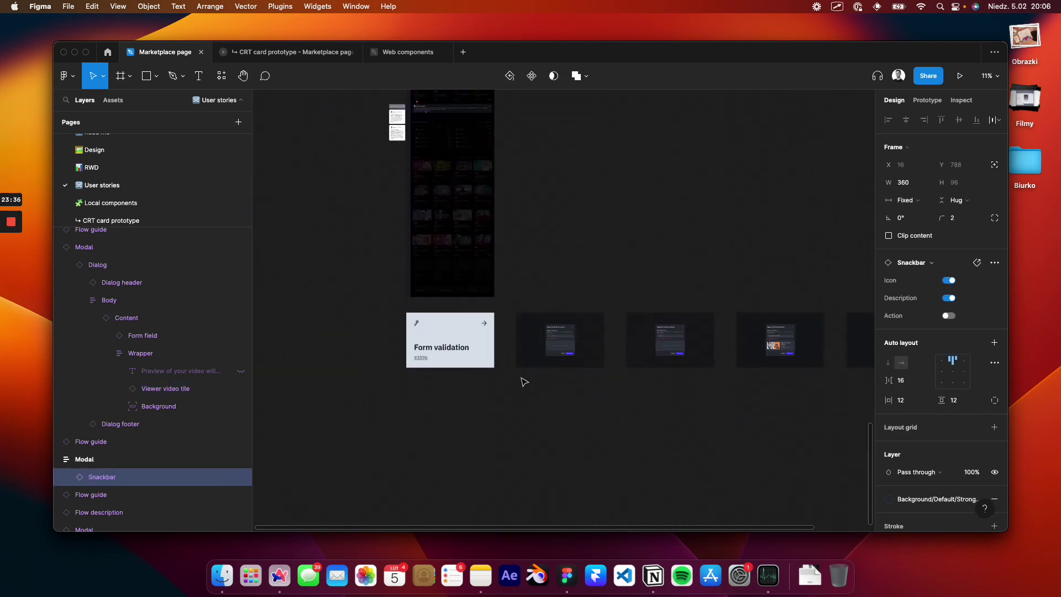
scroll(487, 370, "up", 5)
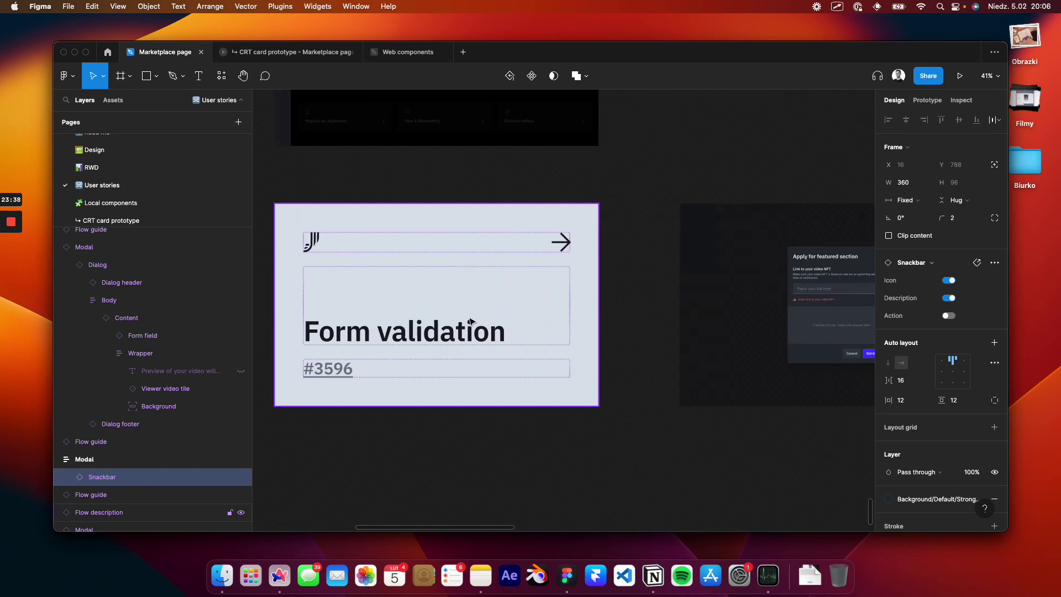
scroll(471, 321, "right", 8)
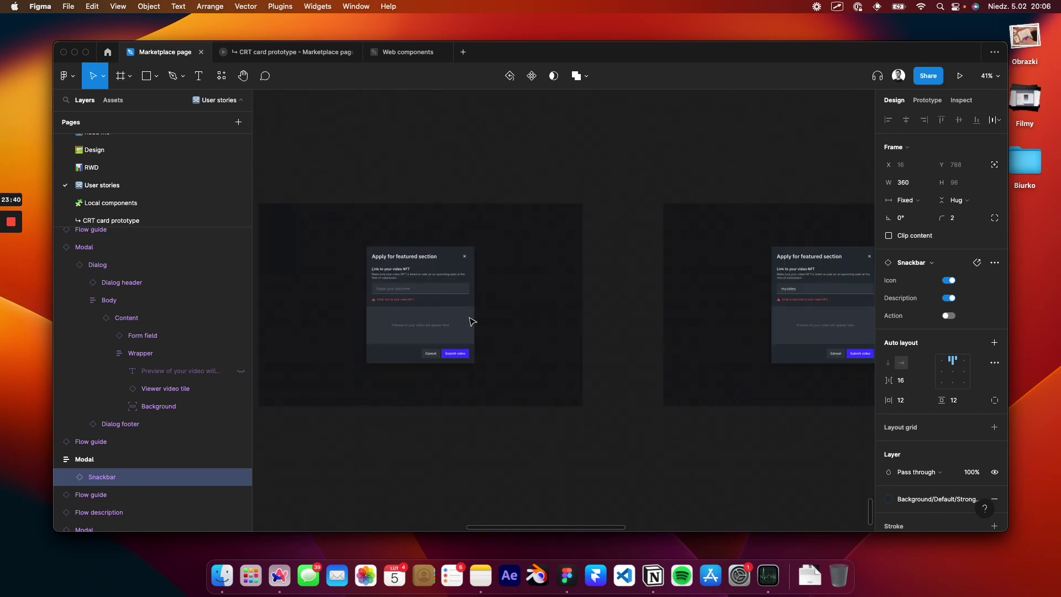
key("shift+0")
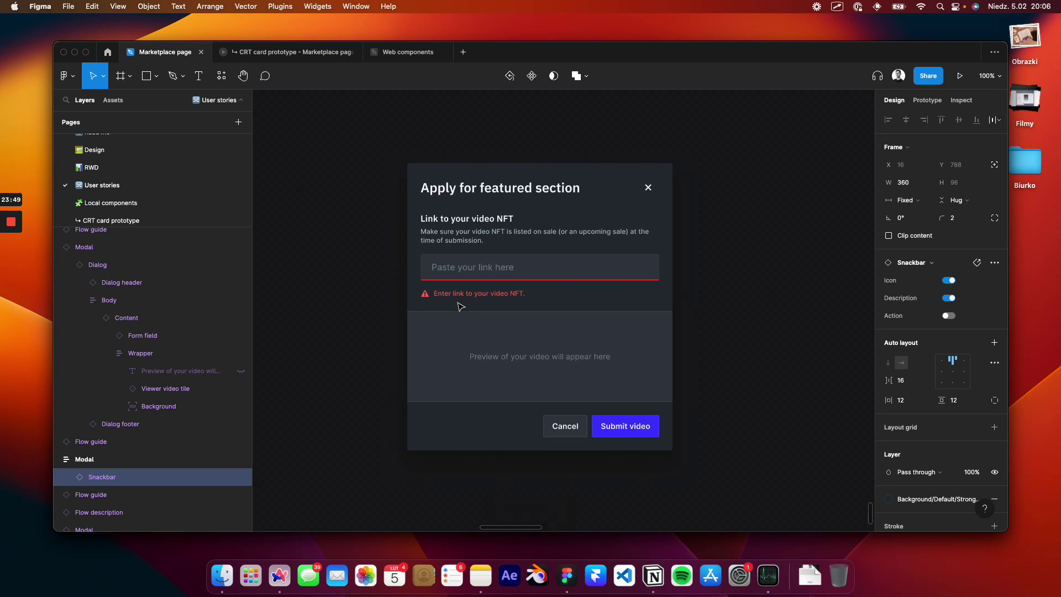
- Step through the invalid-link, not-an-NFT and NFT-not-on-sale variants, underlining the not-on-sale error
key("n")
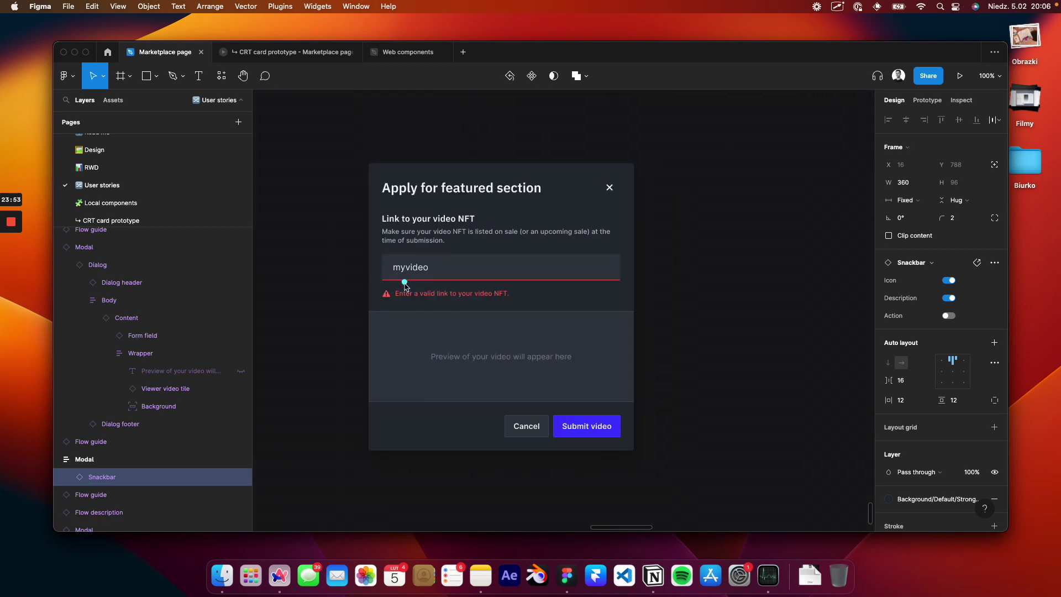
key("n")
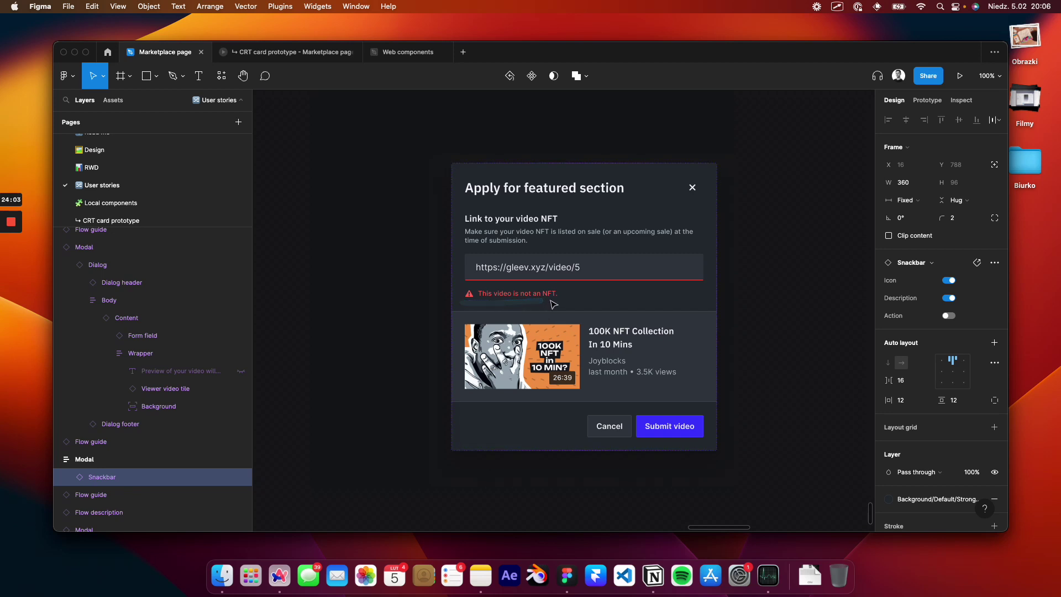
key("n")
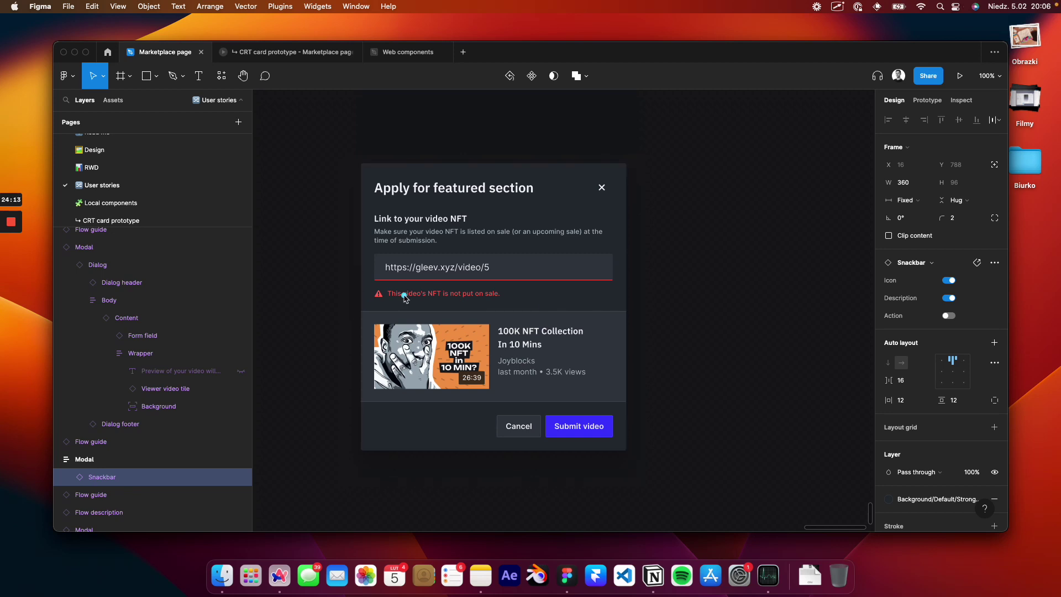
left_click_drag(403, 294, 531, 303)
left_click(580, 445)
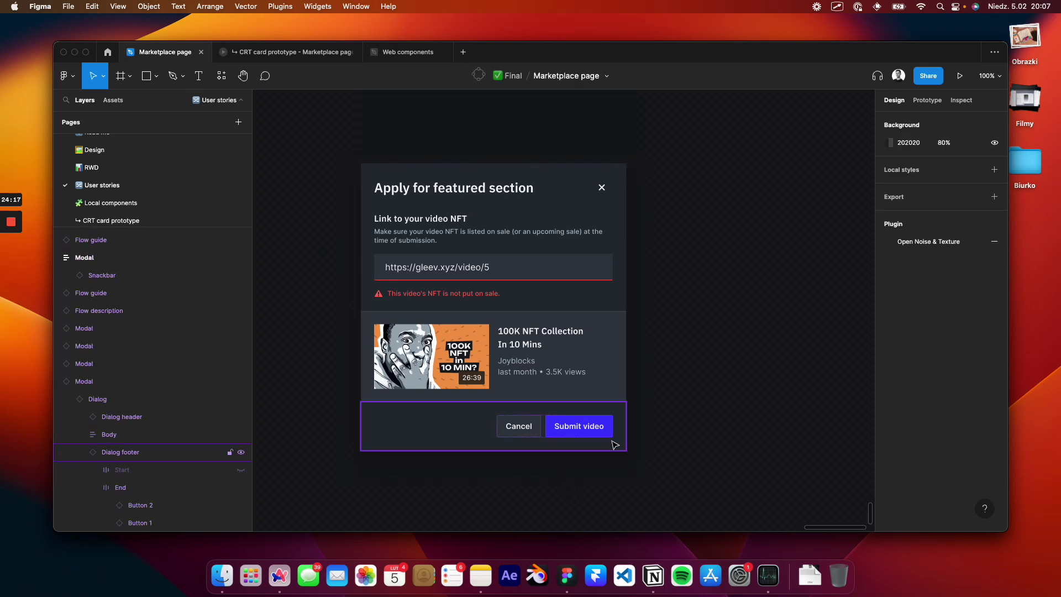
- Open Local components, fit all component frames in view, then switch to the Read me page
scroll(572, 447, "down", 10)
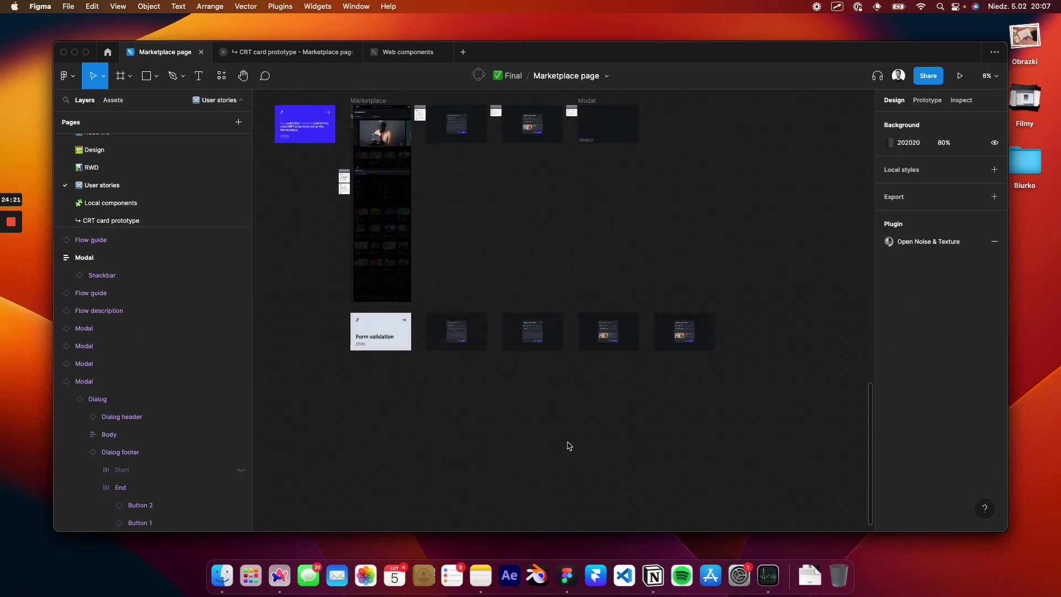
left_click(175, 204)
scroll(620, 360, "down", 5)
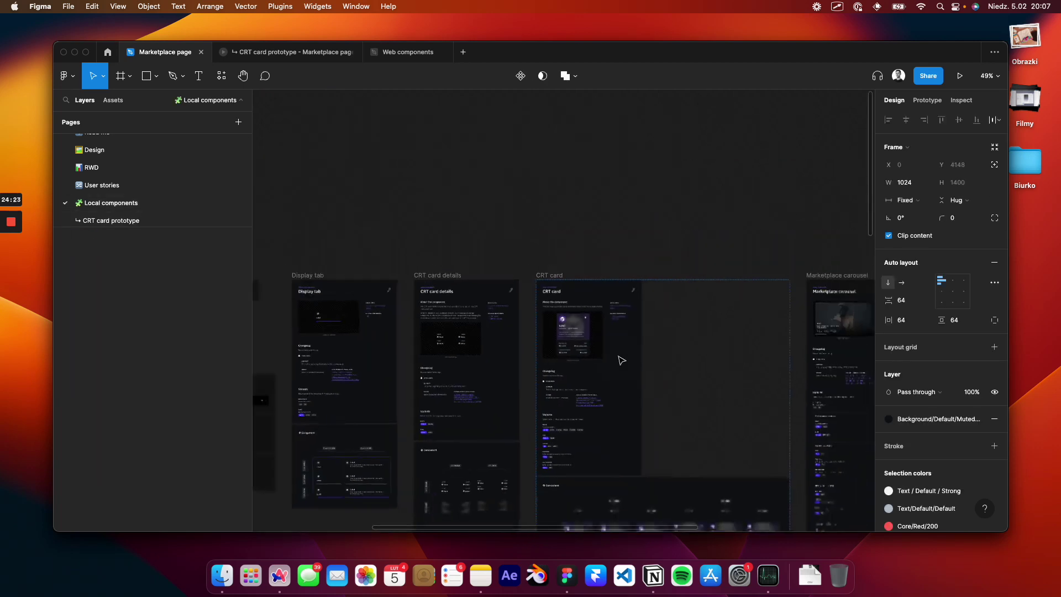
left_click(552, 225)
key("shift+1")
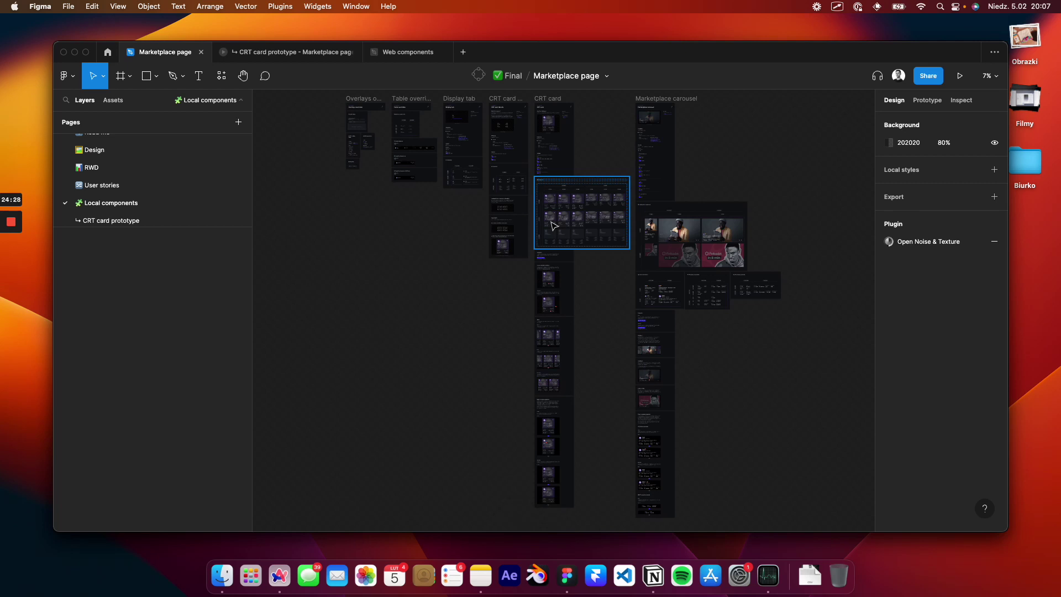
scroll(188, 183, "up", 2)
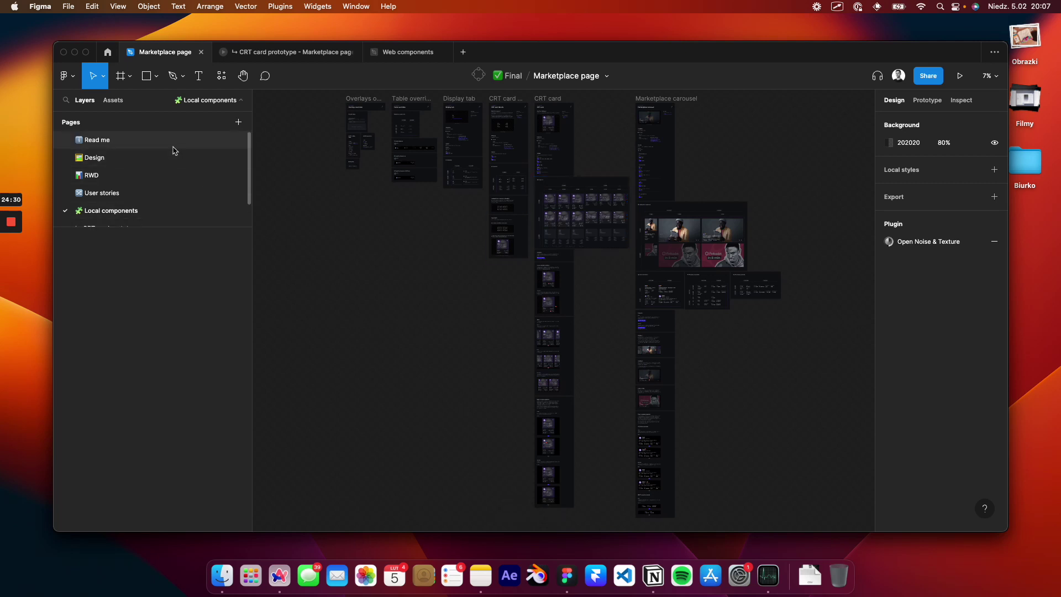
left_click(174, 151)
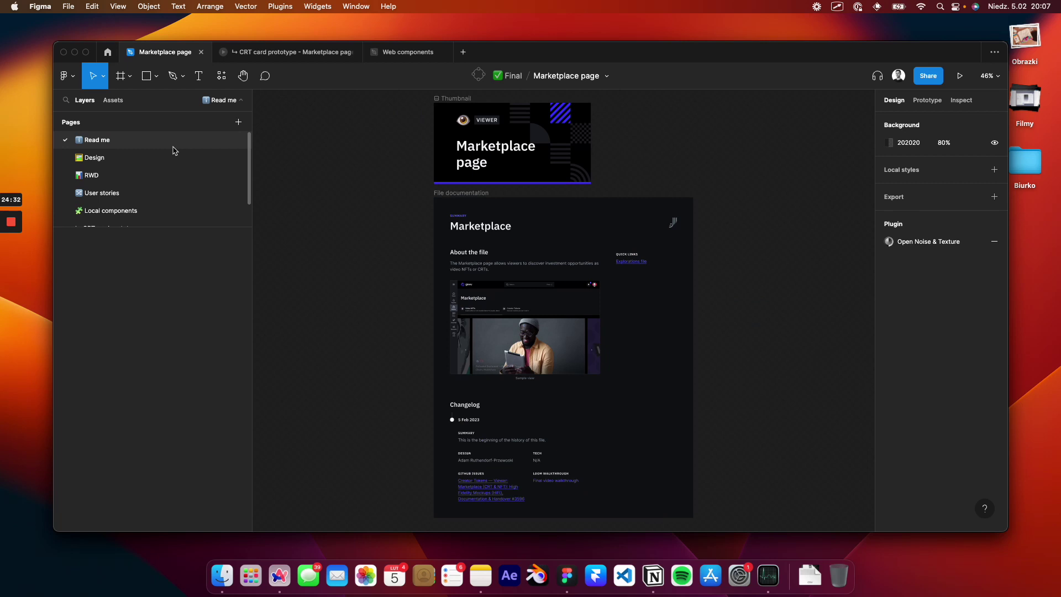